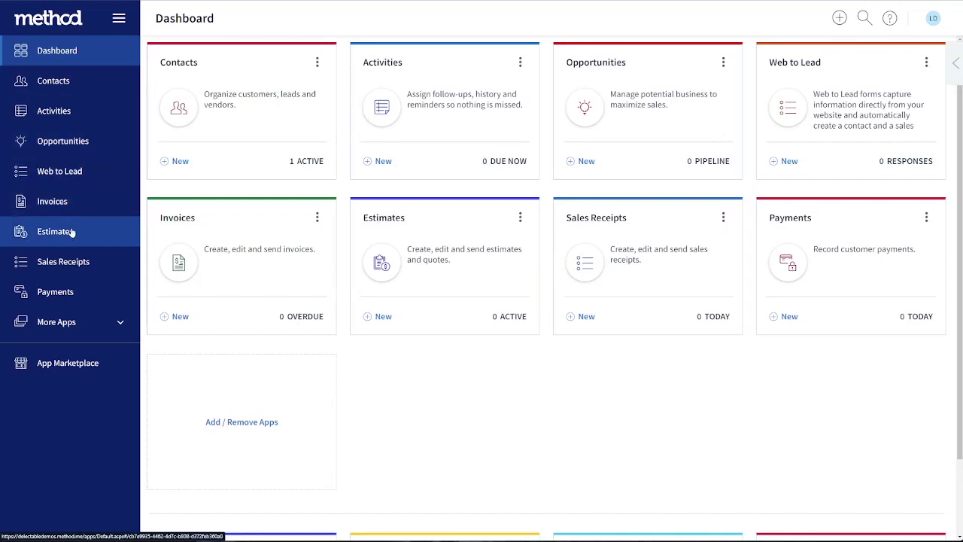
Start a new estimate for the customer Innovate Inc
left_click(72, 233)
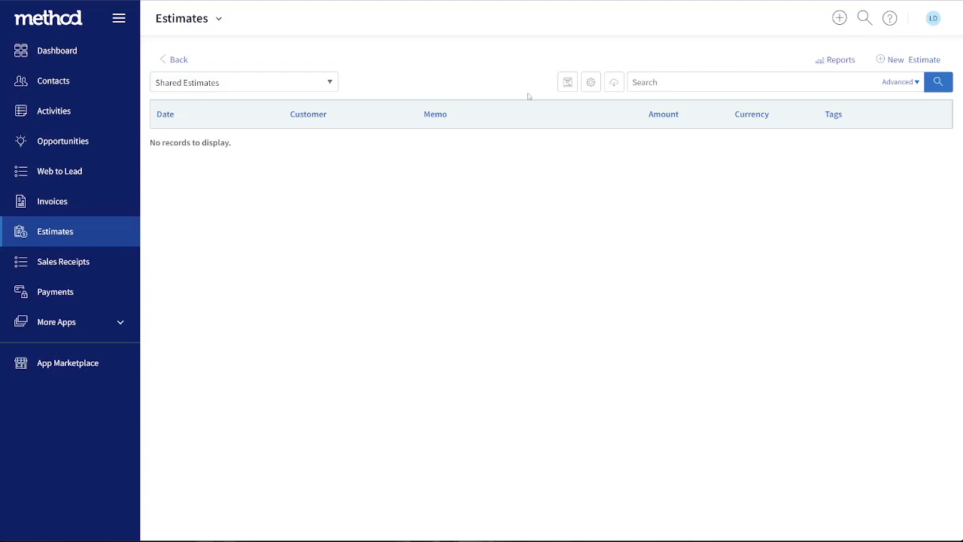
left_click(895, 61)
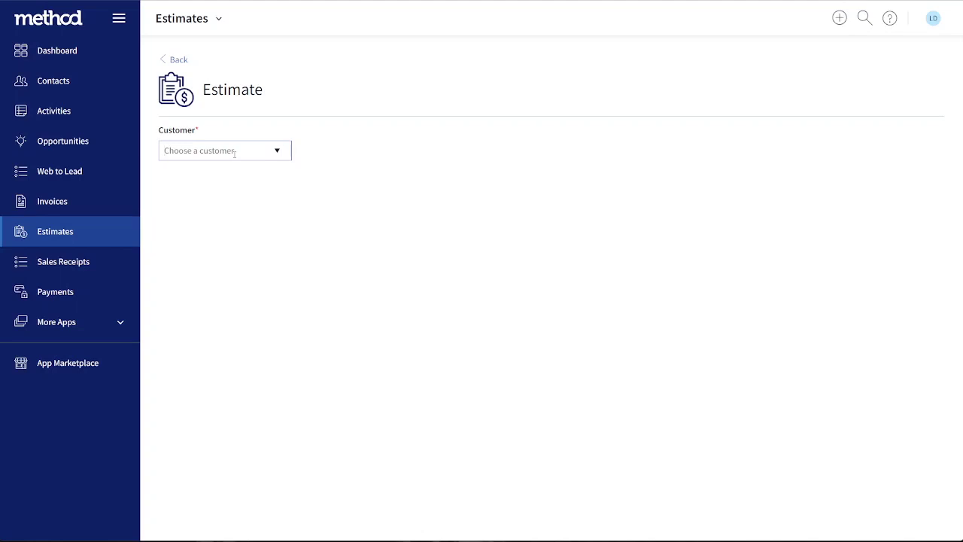
left_click(275, 150)
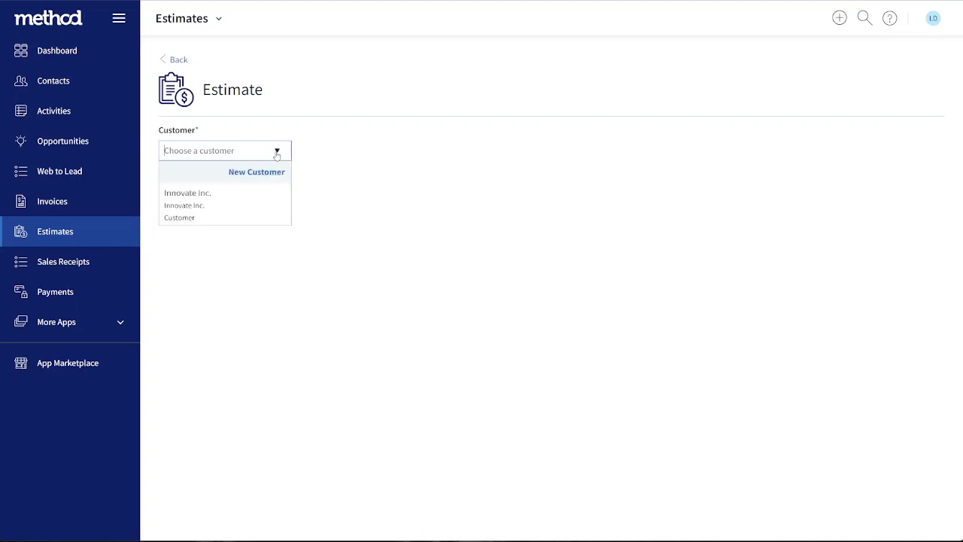
left_click(206, 218)
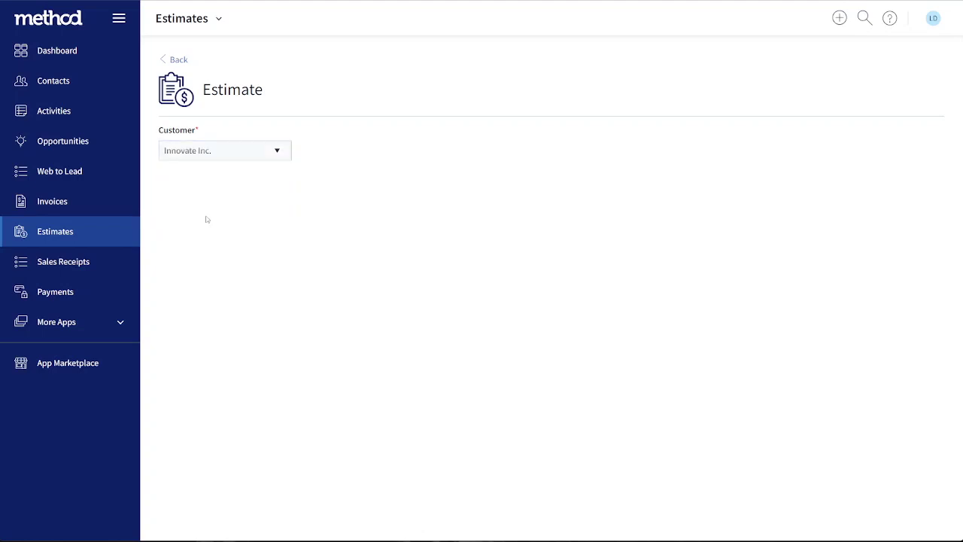
Add the Nacho-Annual service as the first line item of the estimate
scroll(222, 209, "down", 2)
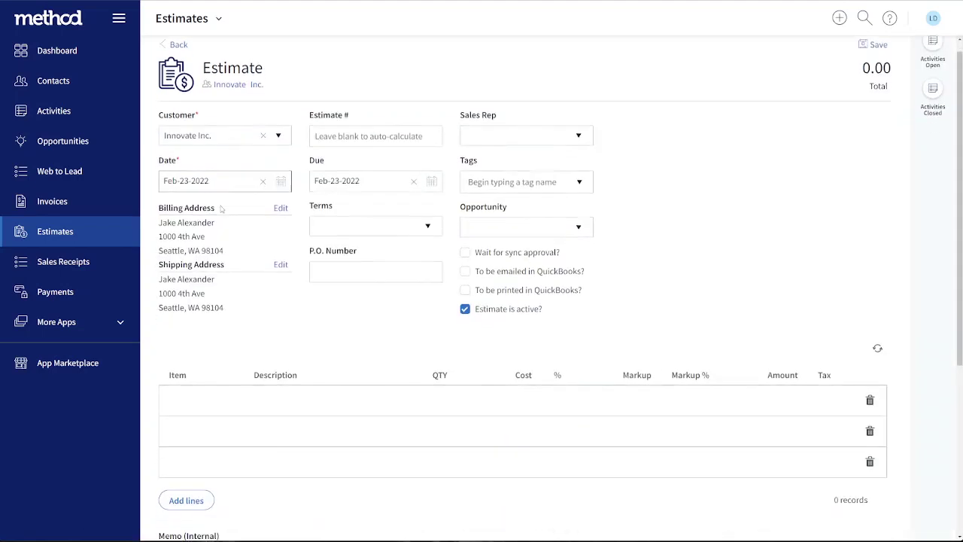
scroll(221, 209, "down", 2)
left_click(226, 246)
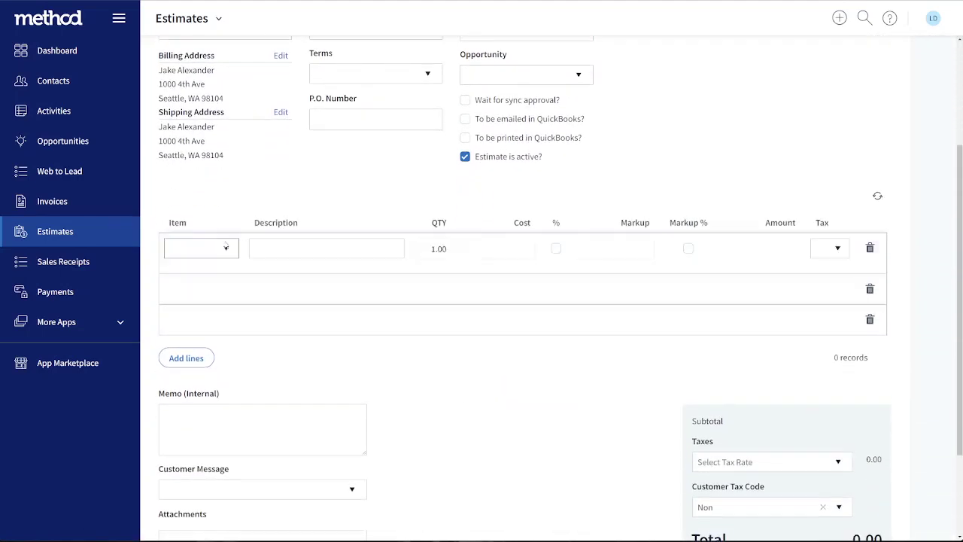
left_click(225, 247)
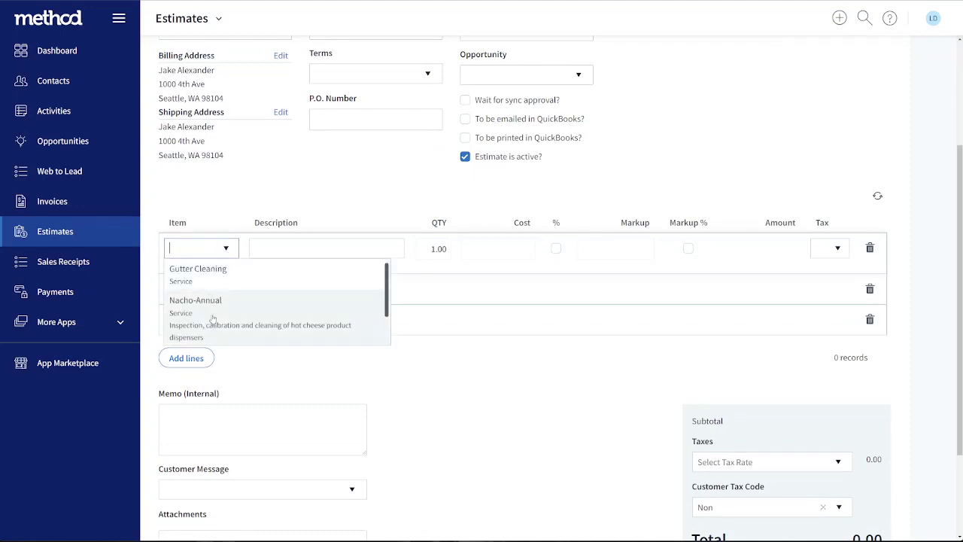
left_click(212, 308)
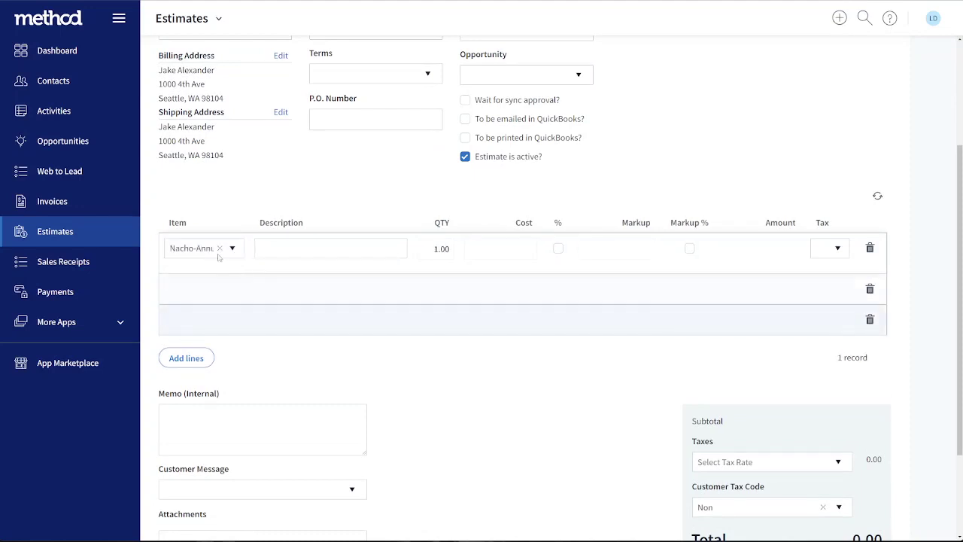
left_click(280, 252)
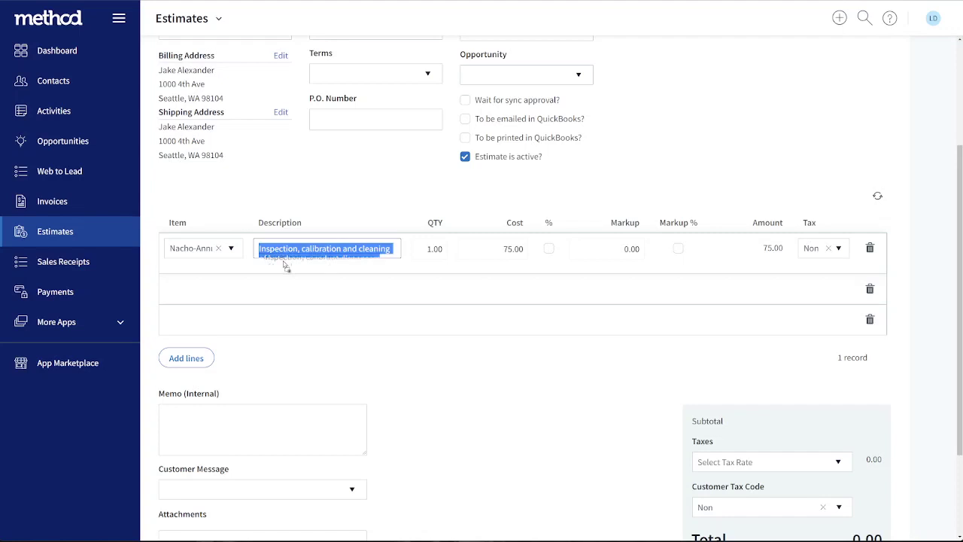
scroll(301, 254, "down", 1)
left_click(300, 213)
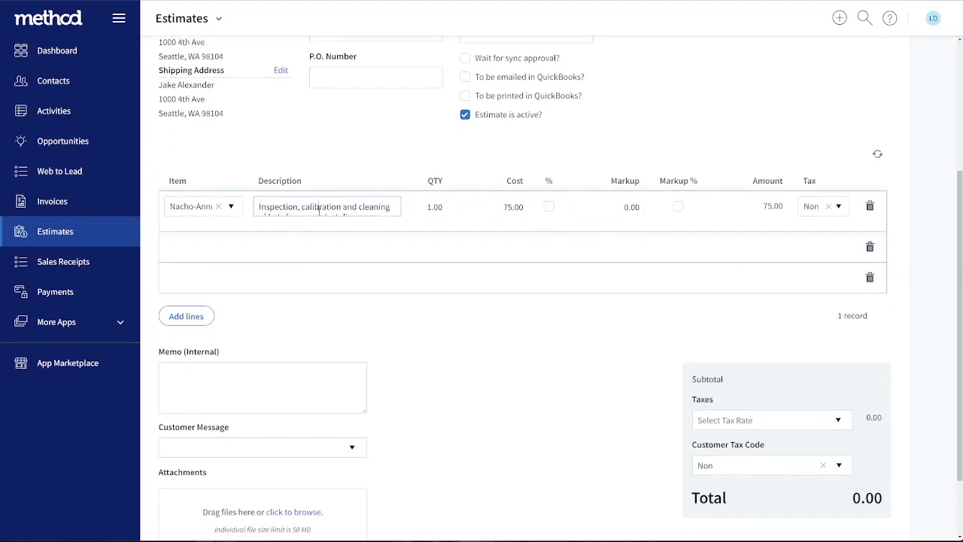
left_click_drag(319, 211, 322, 212)
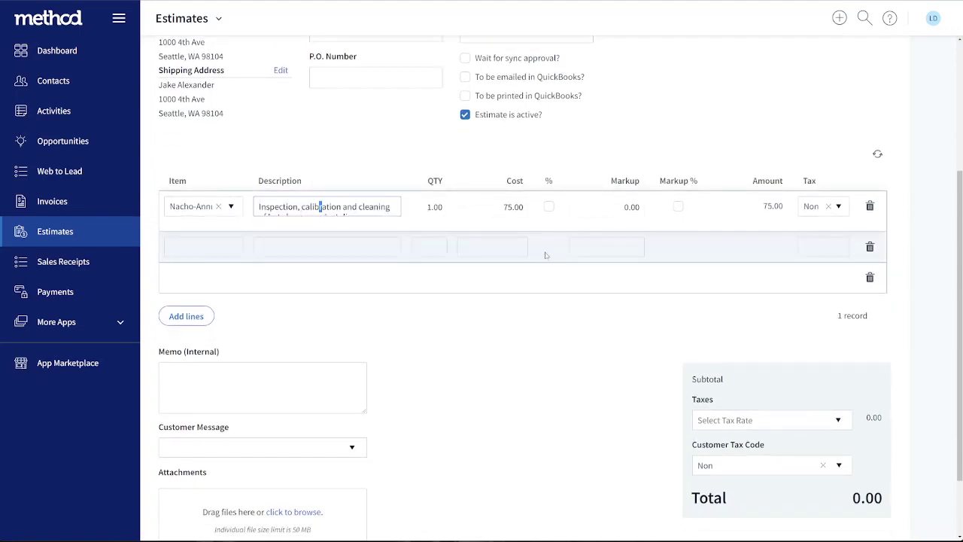
Set the quantity of the Nacho-Annual line to 6
scroll(546, 254, "up", 1)
scroll(546, 254, "up", 2)
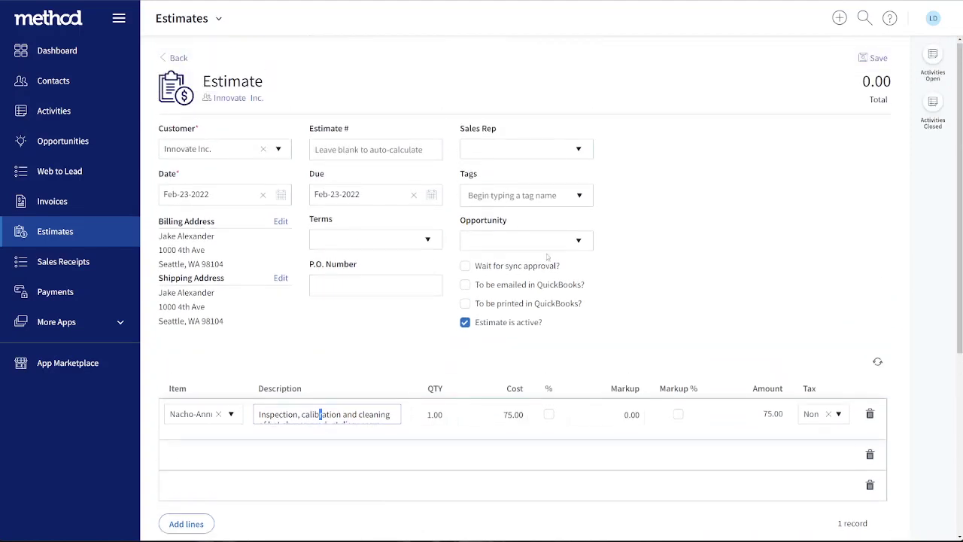
left_click(422, 418)
type("6")
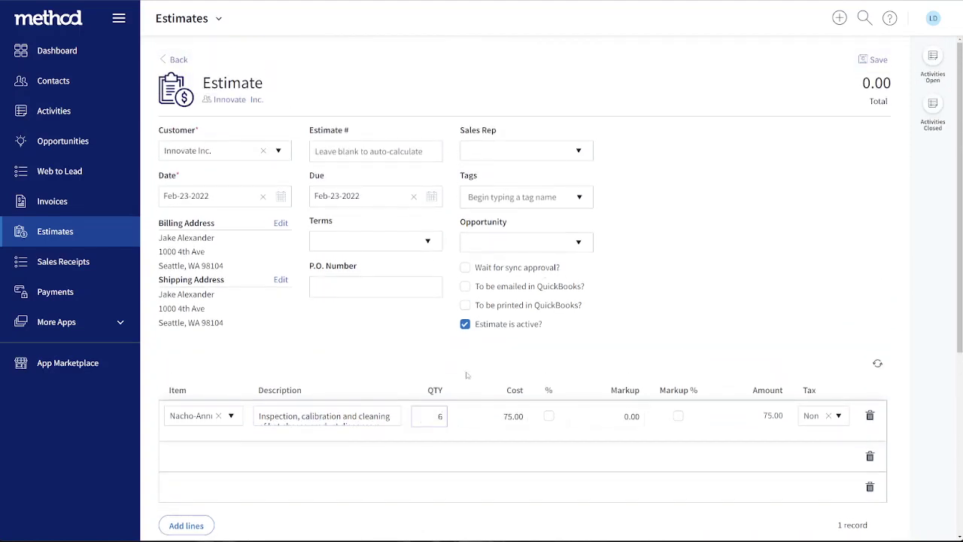
left_click(454, 363)
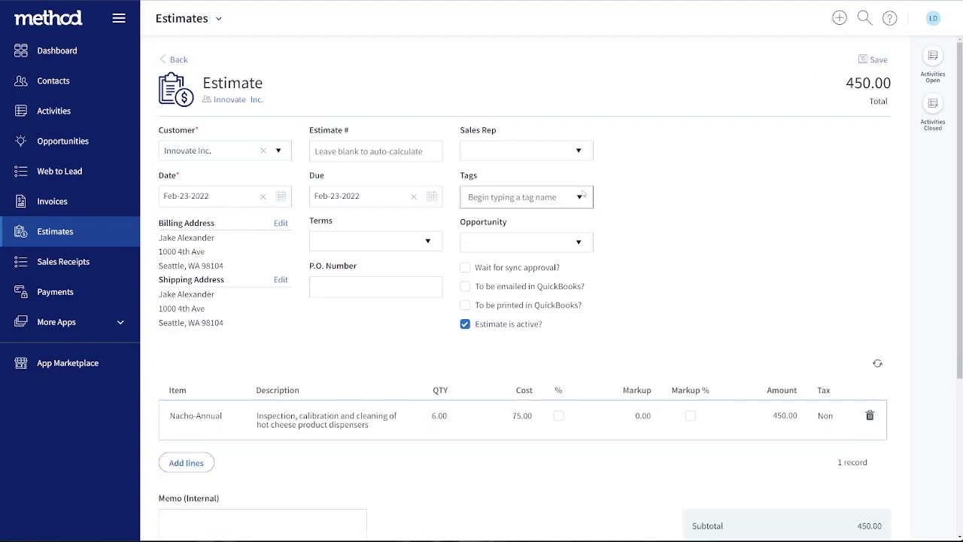
Email the estimate to the customer and close the sent notice
scroll(589, 189, "down", 3)
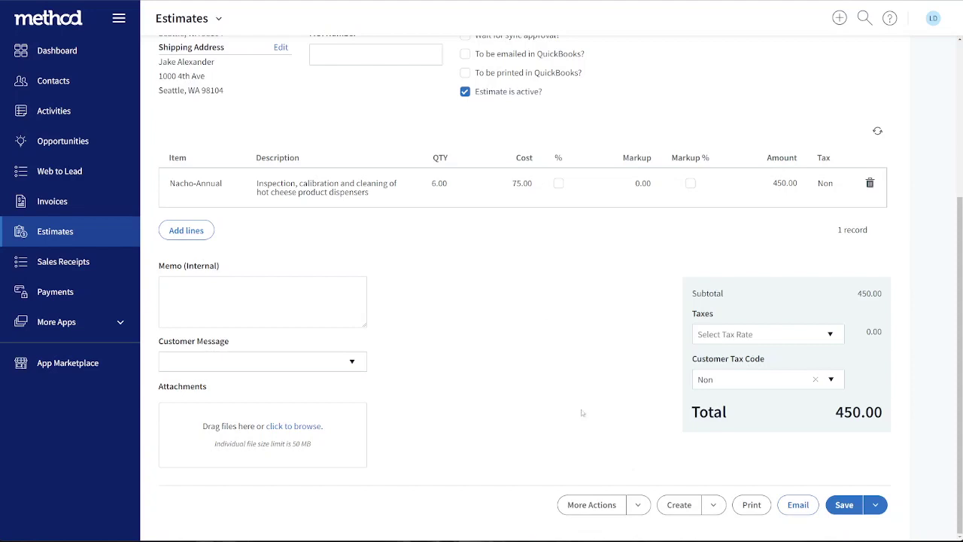
left_click(799, 506)
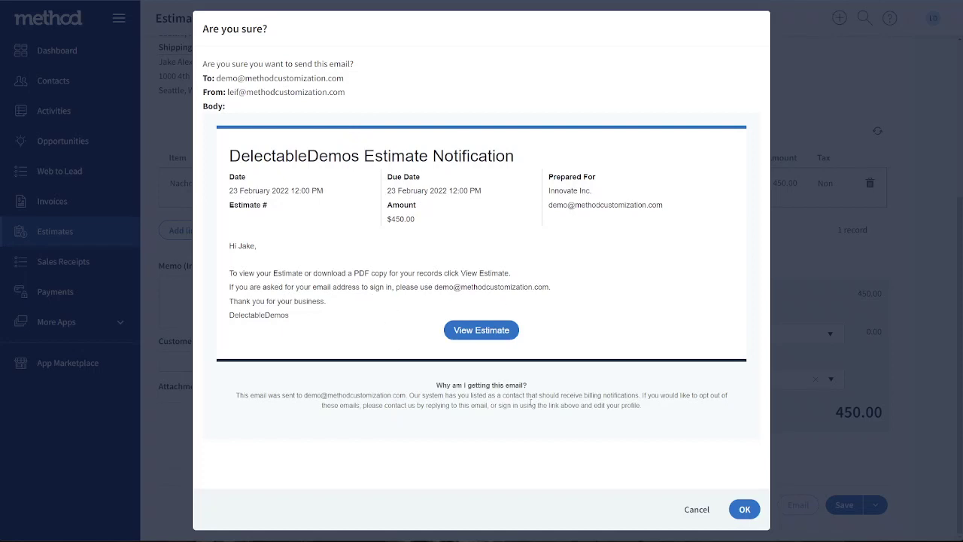
left_click(744, 510)
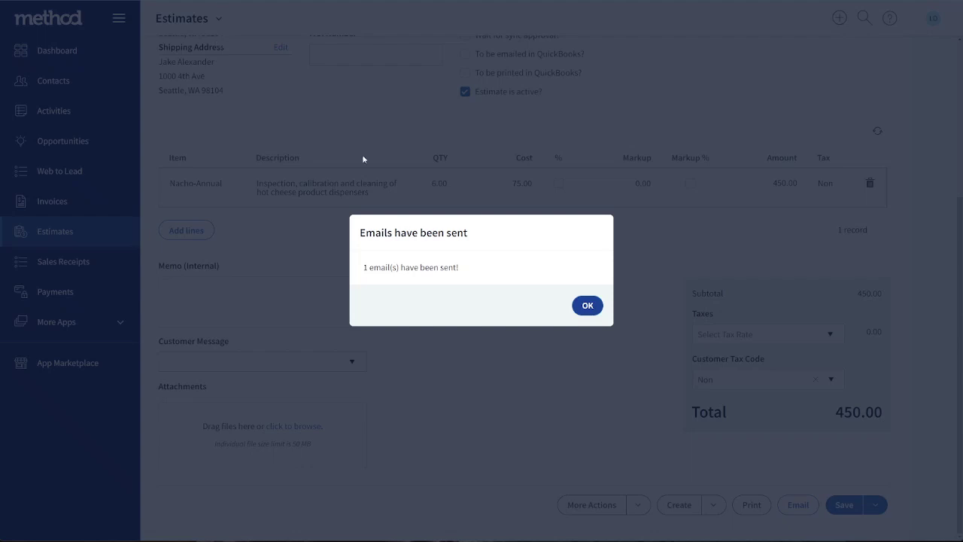
left_click(587, 304)
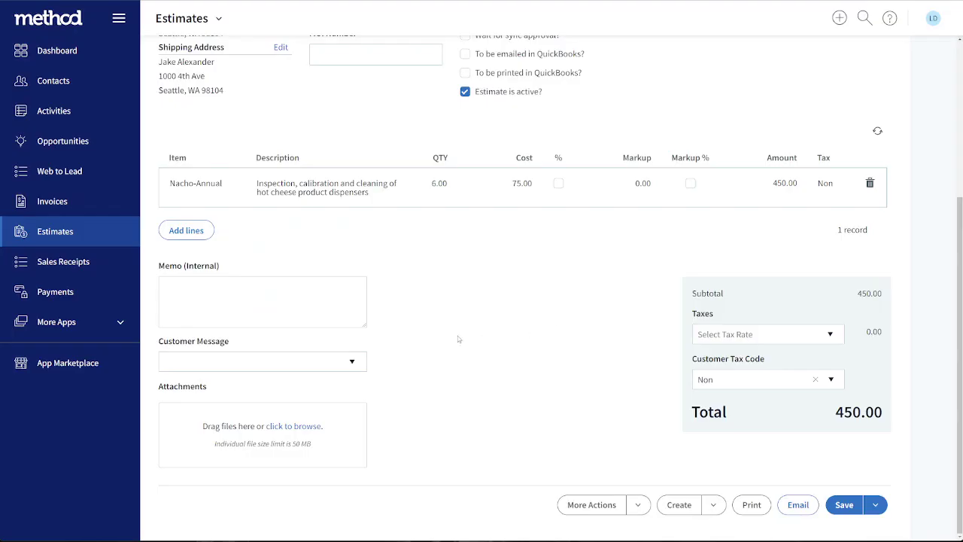
Reopen the saved Innovate Inc. estimate from the estimates list and review its email option
scroll(459, 339, "up", 4)
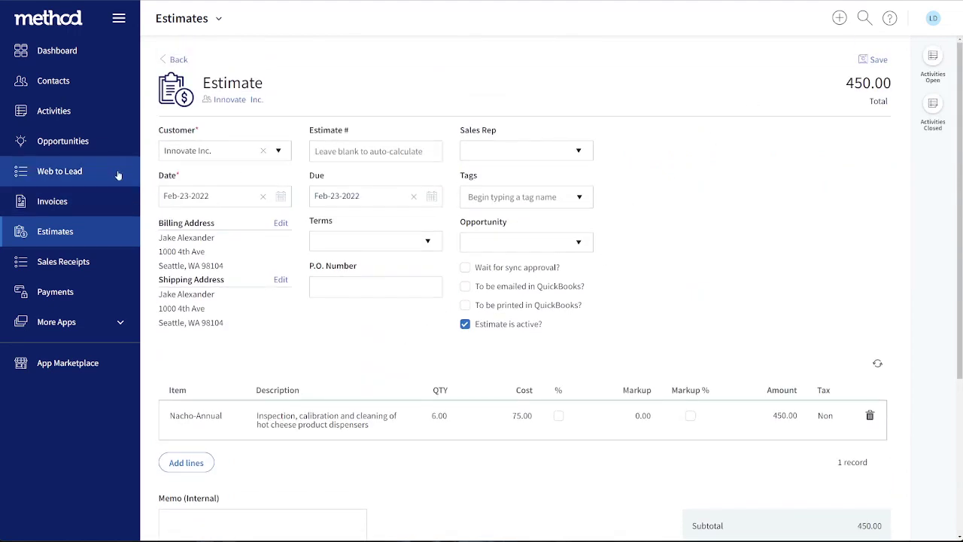
left_click(104, 225)
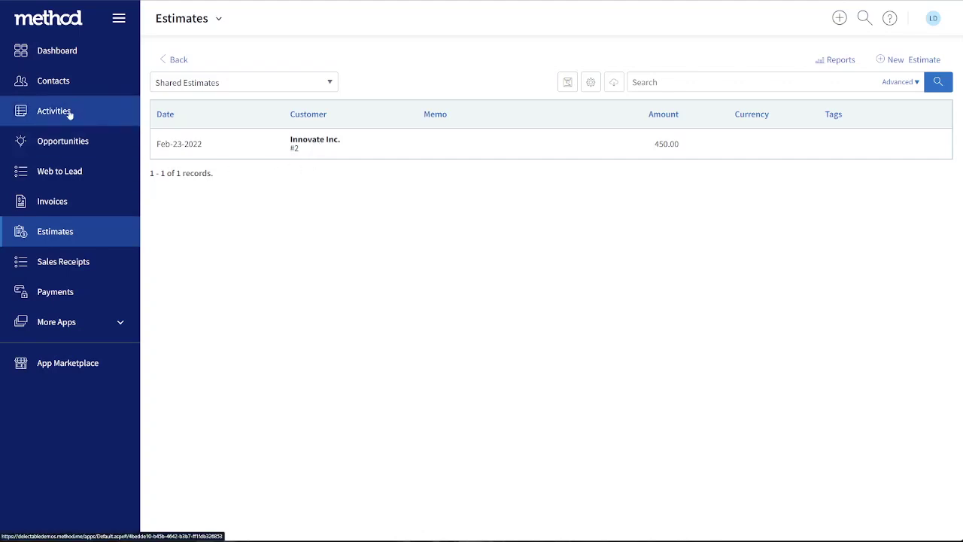
left_click(235, 144)
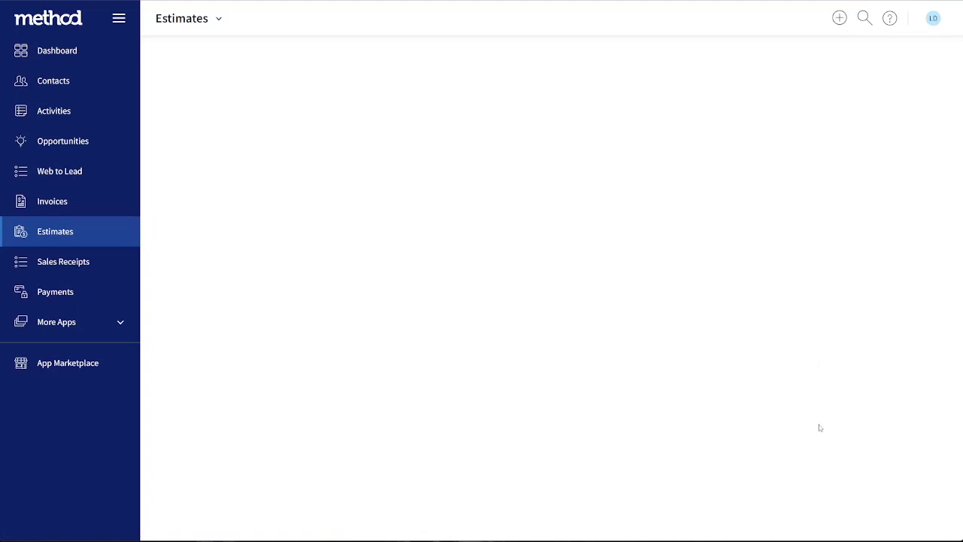
scroll(813, 432, "down", 3)
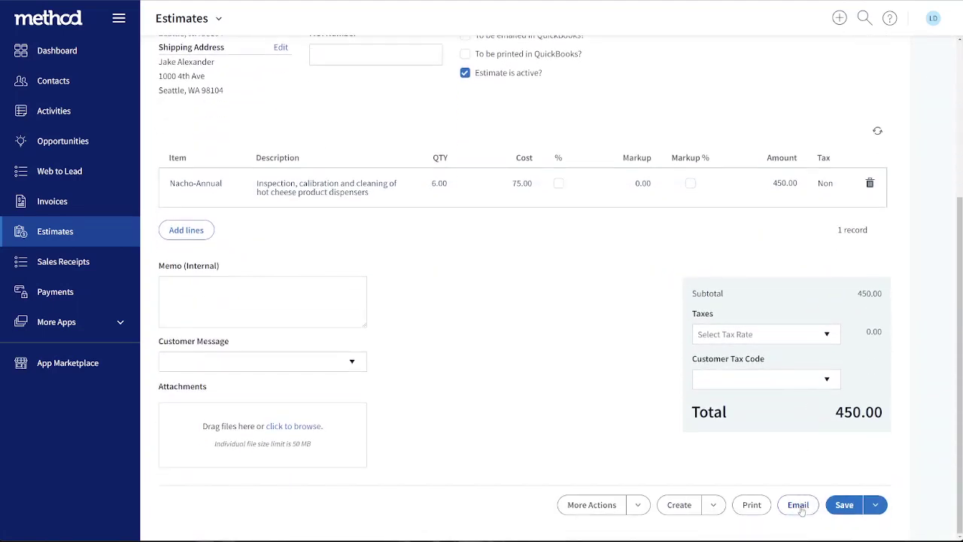
scroll(654, 453, "up", 3)
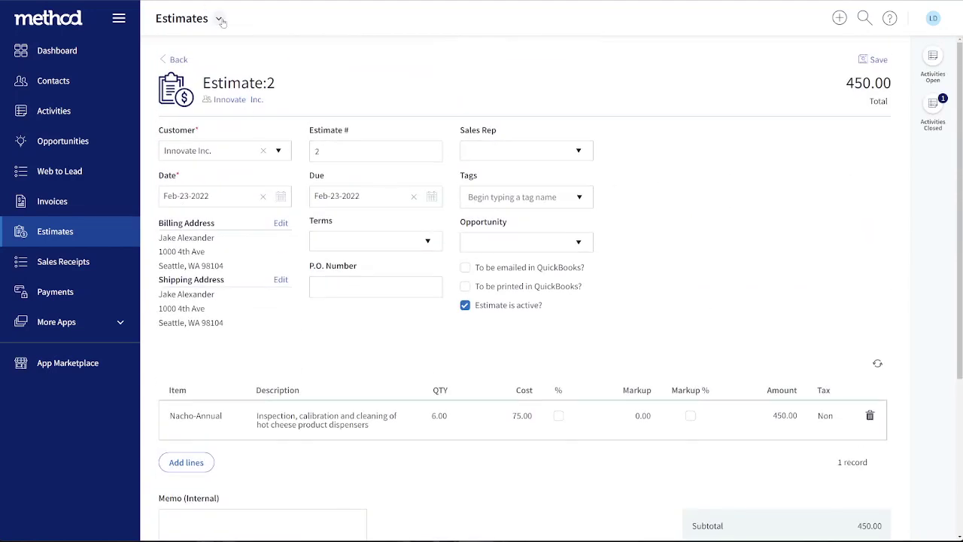
Open the New / Edit Estimate screen for customization and create an editable copy of it
left_click(218, 18)
left_click(200, 66)
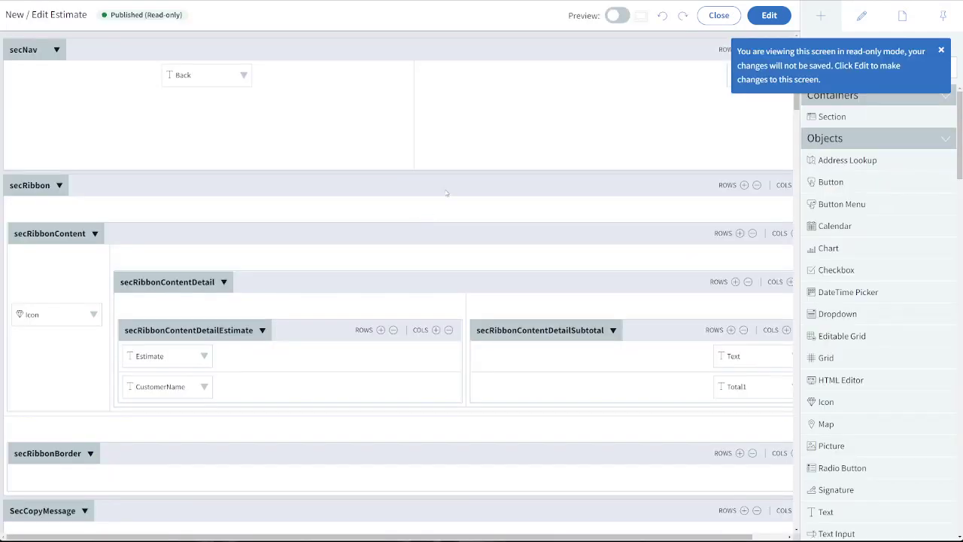
left_click(772, 15)
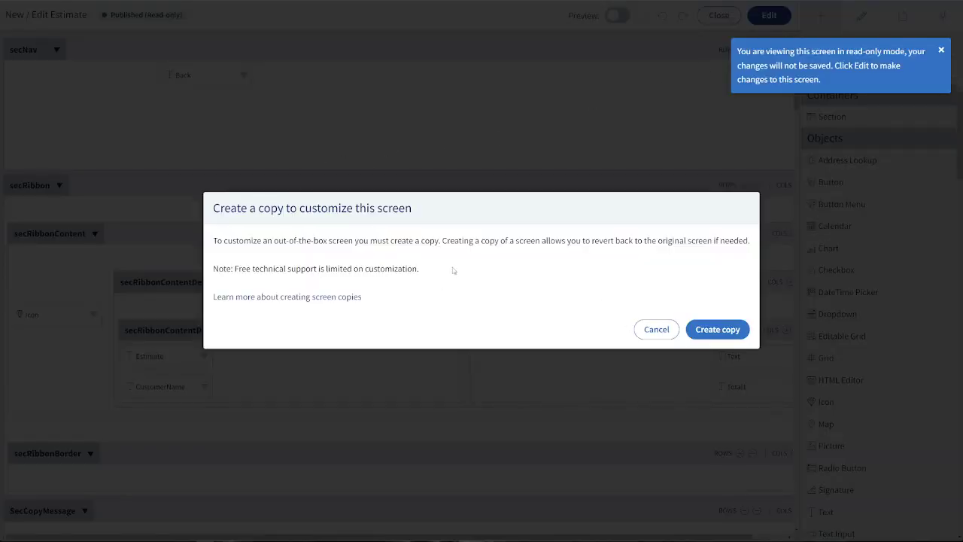
left_click(715, 329)
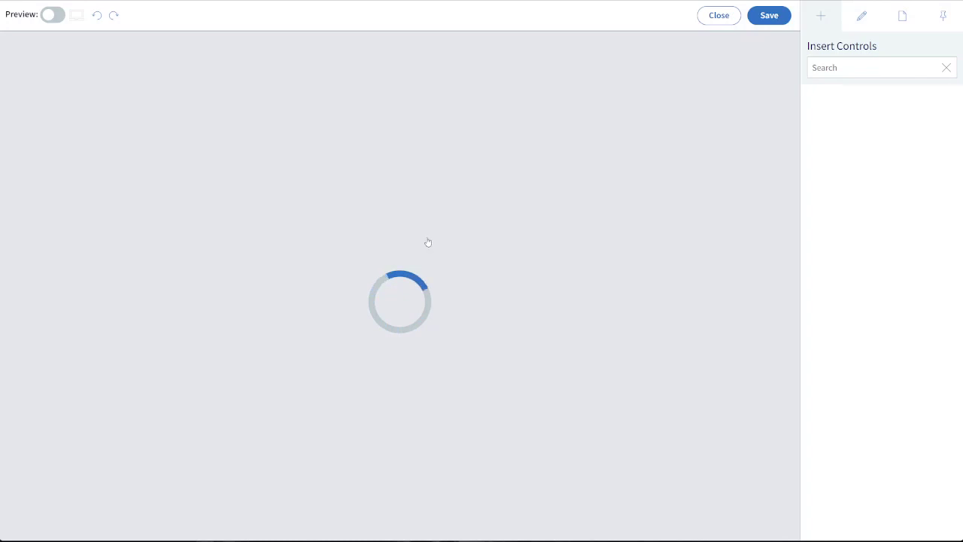
Locate the Email button in the secButtonsDesktop section of the copied estimate screen
scroll(427, 242, "down", 6)
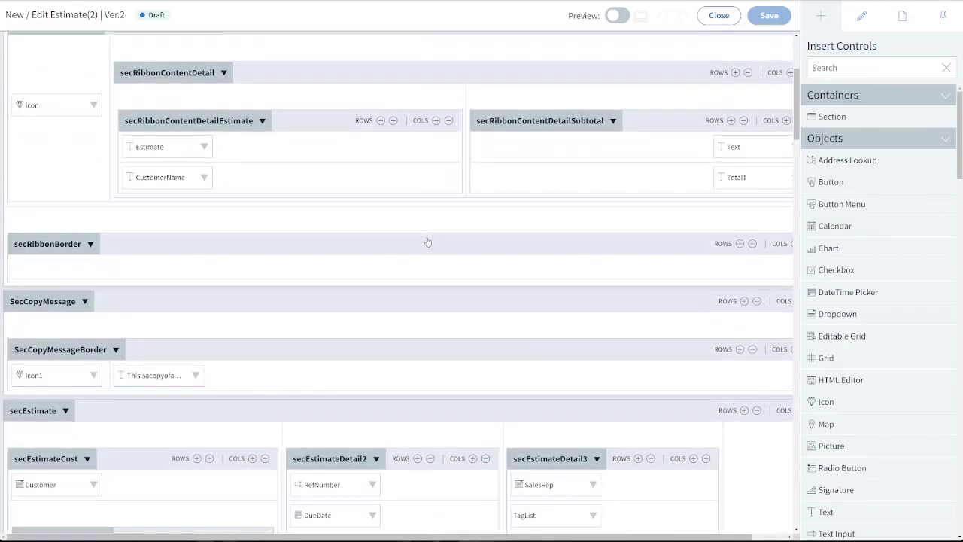
scroll(428, 241, "down", 8)
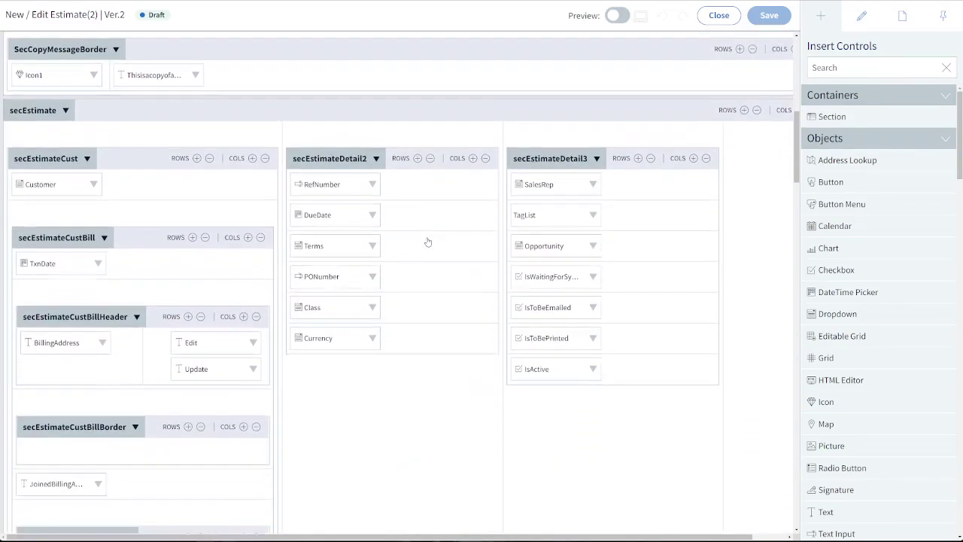
scroll(427, 242, "down", 10)
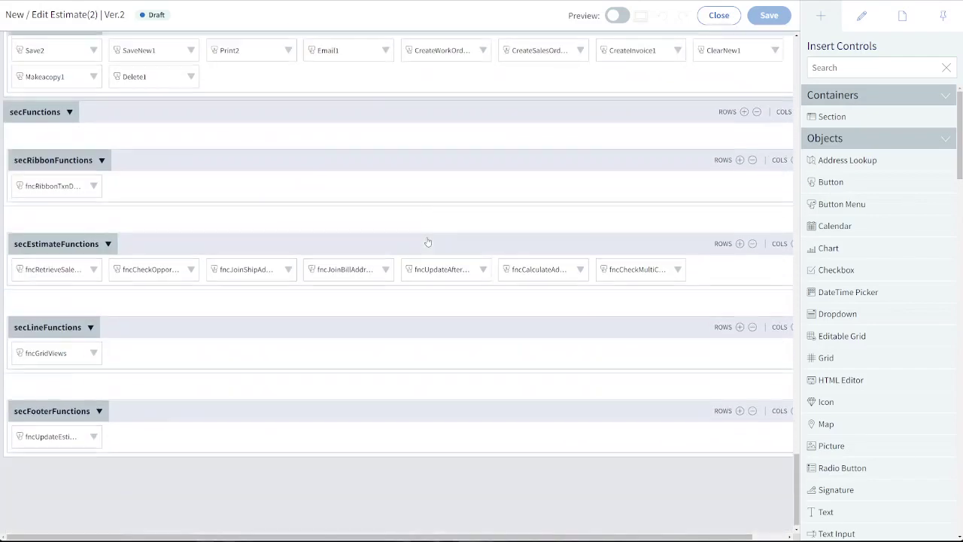
scroll(427, 242, "up", 4)
scroll(427, 242, "right", 1)
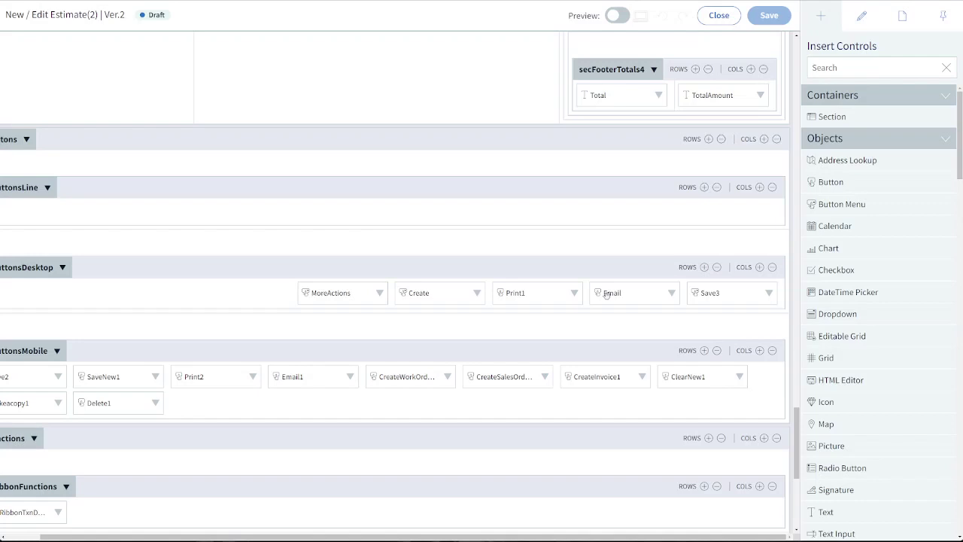
scroll(607, 295, "left", 1)
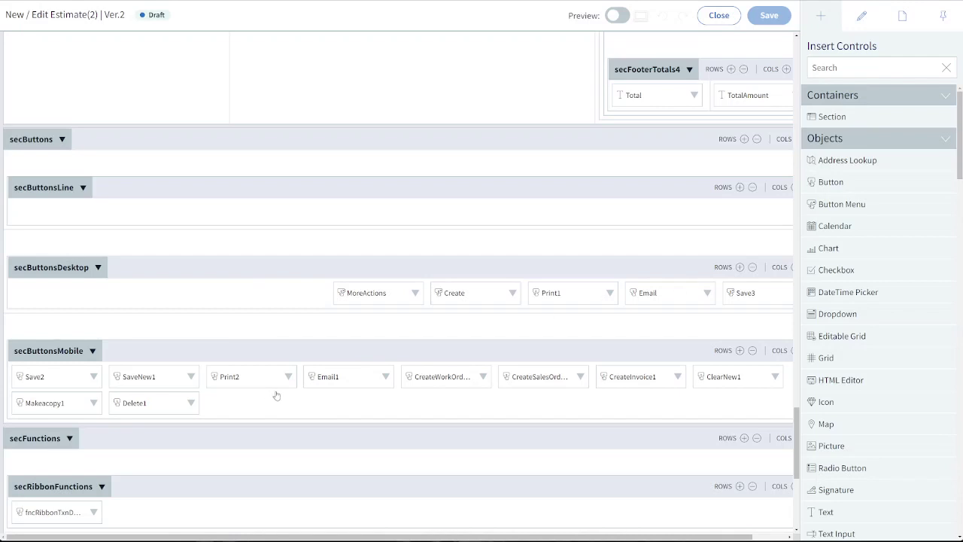
left_click(36, 359)
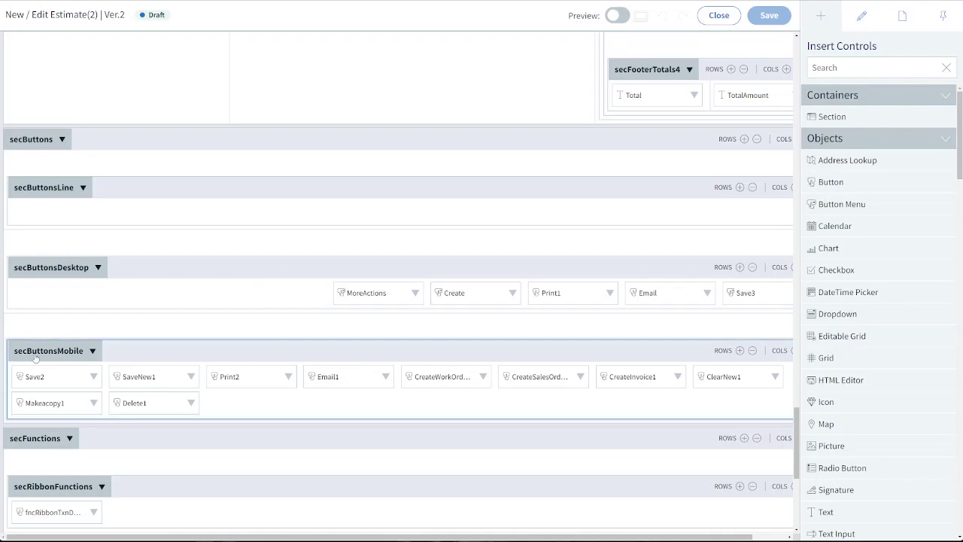
left_click(42, 280)
left_click(689, 292)
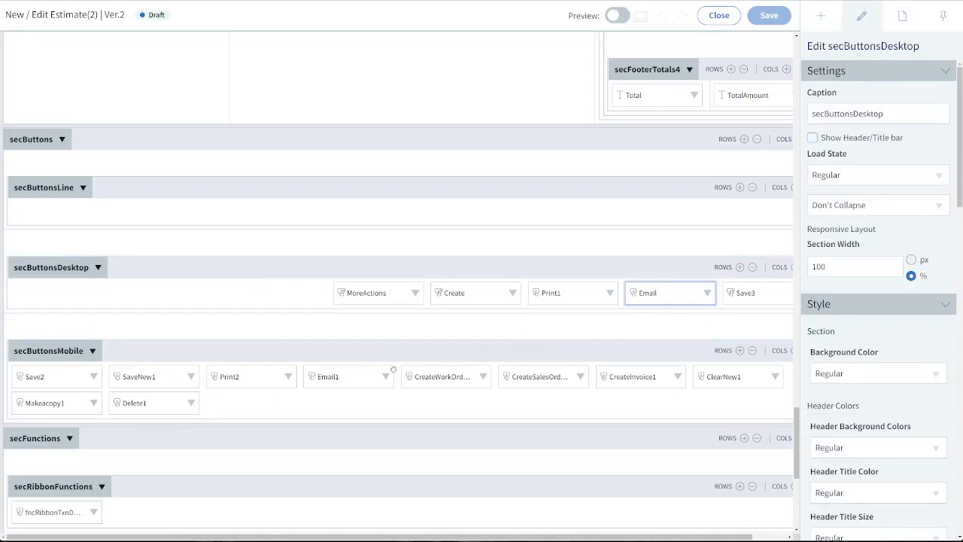
Inspect the click event of the Email1 button in the secButtonsMobile section
left_click(313, 376)
scroll(905, 353, "down", 1)
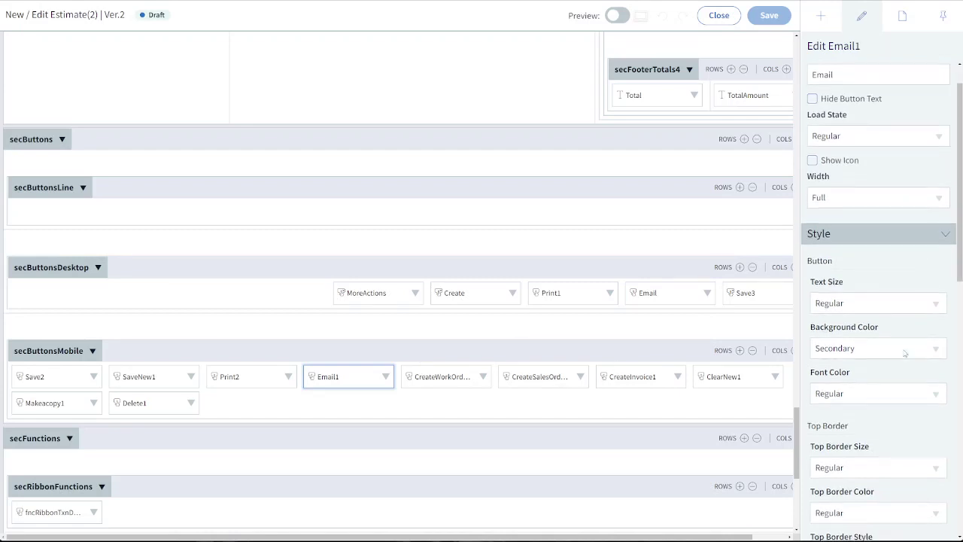
scroll(905, 353, "down", 8)
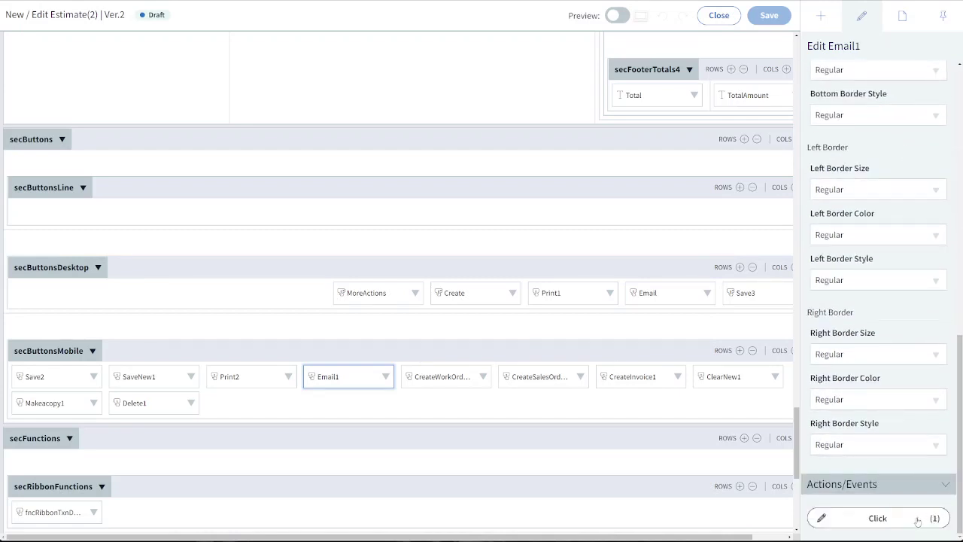
Open the click action set of the Email button in secButtonsDesktop and look through its actions
left_click(650, 297)
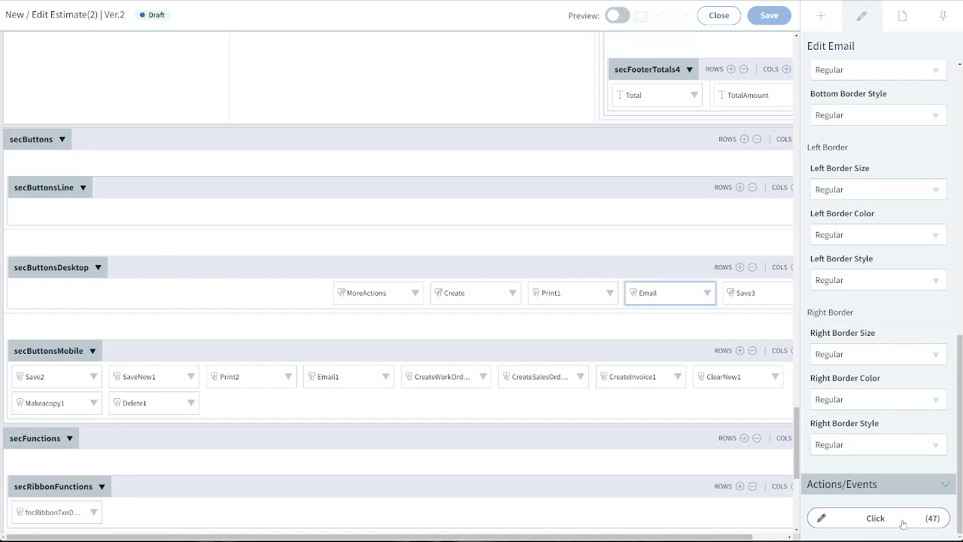
left_click(870, 513)
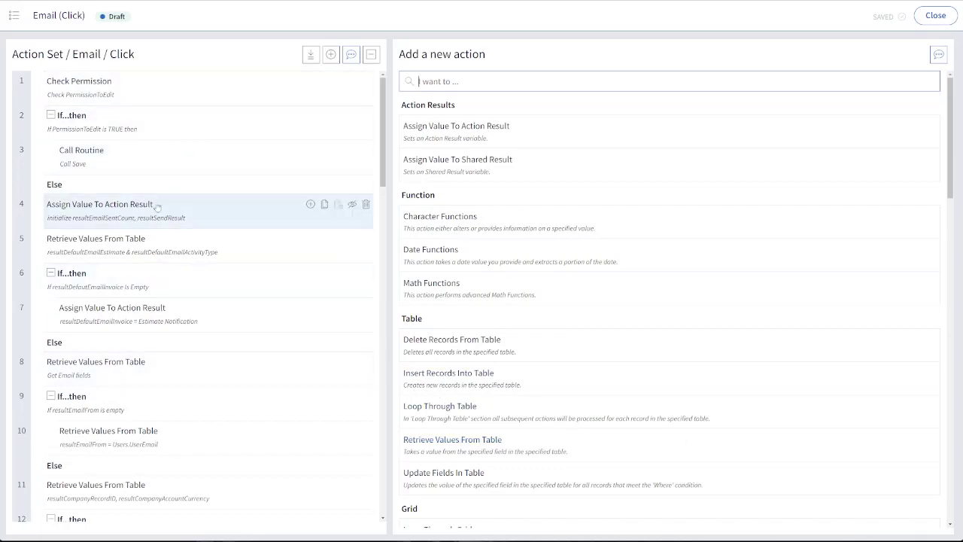
scroll(176, 269, "down", 3)
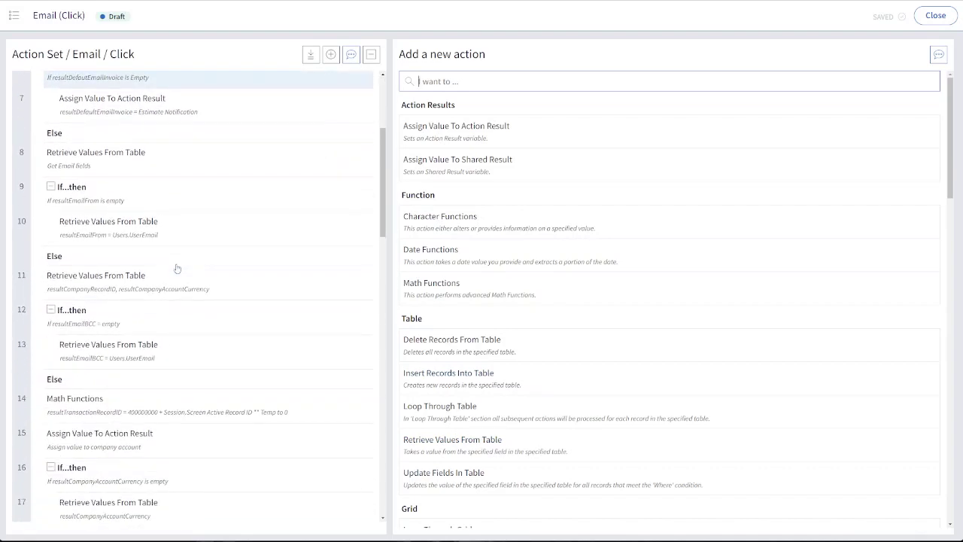
scroll(176, 269, "down", 3)
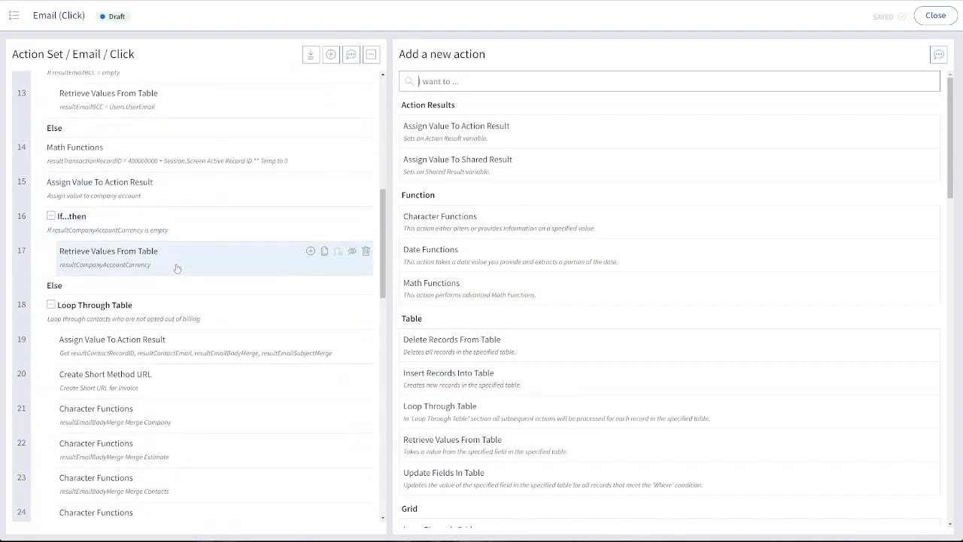
Search the action set for "insert" and open the Insert Records Into Table action noted "Insert Activity" to view its populated fields
key("ctrl+f")
type("activ")
type("insert")
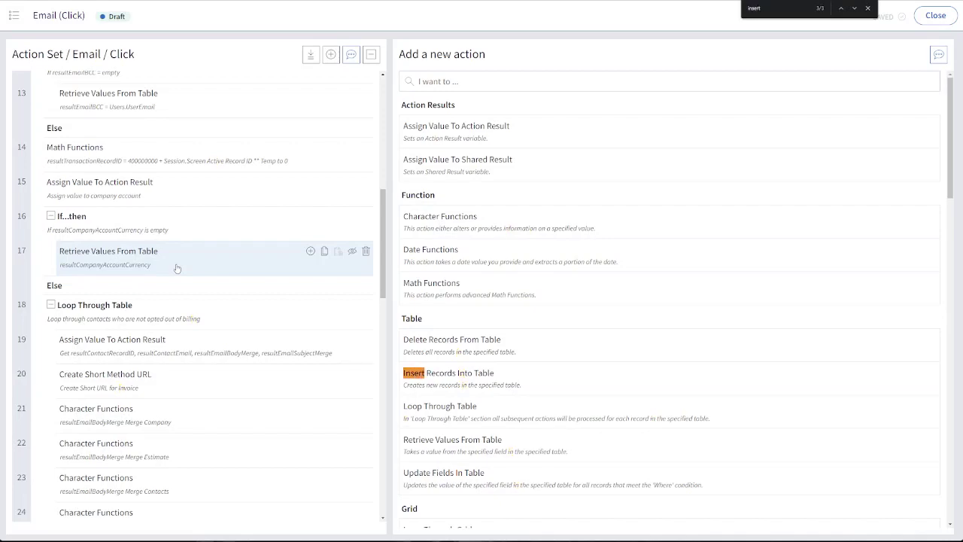
scroll(177, 269, "down", 10)
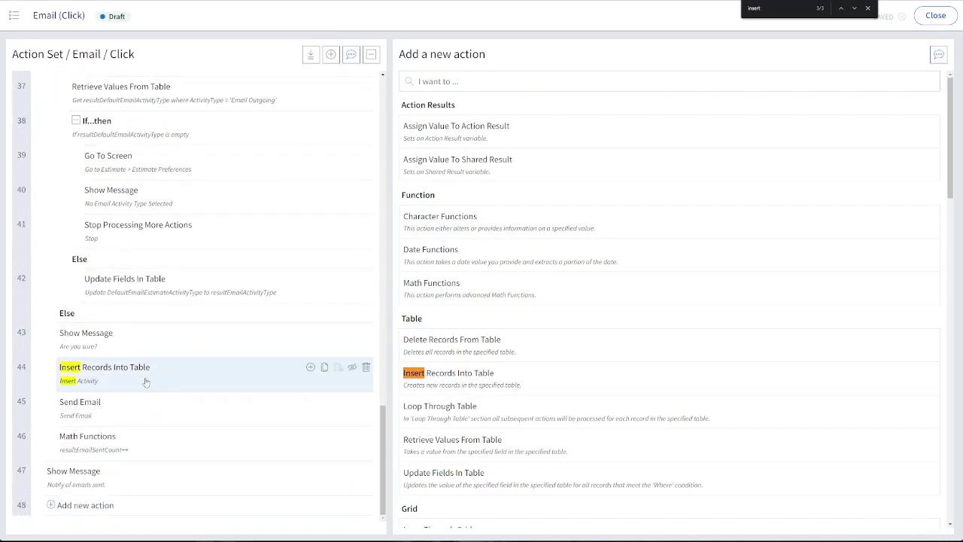
left_click(146, 382)
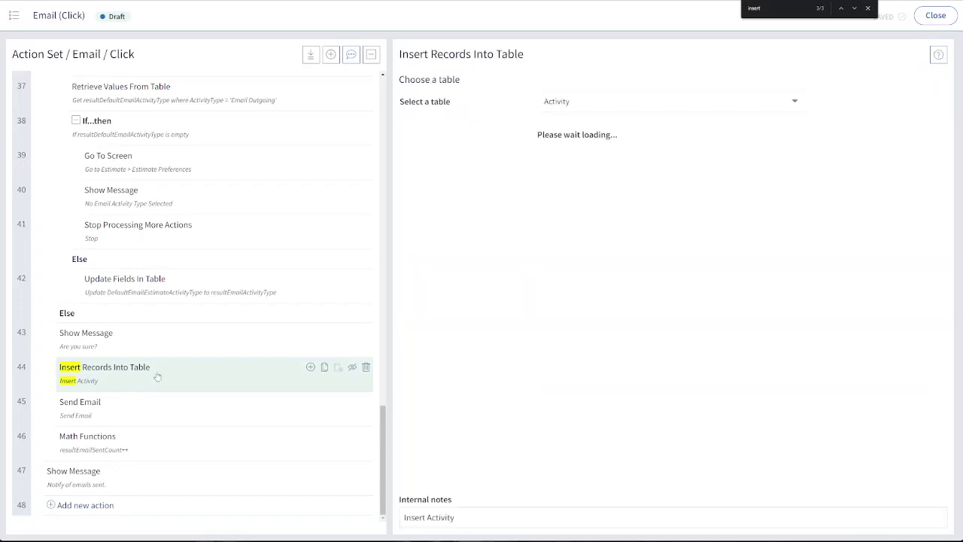
left_click(868, 9)
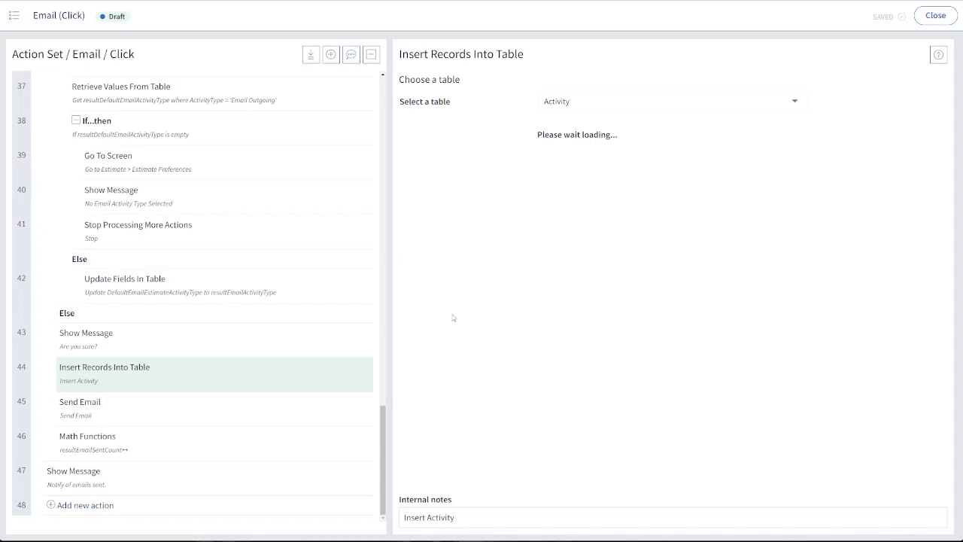
left_click(205, 345)
left_click(213, 384)
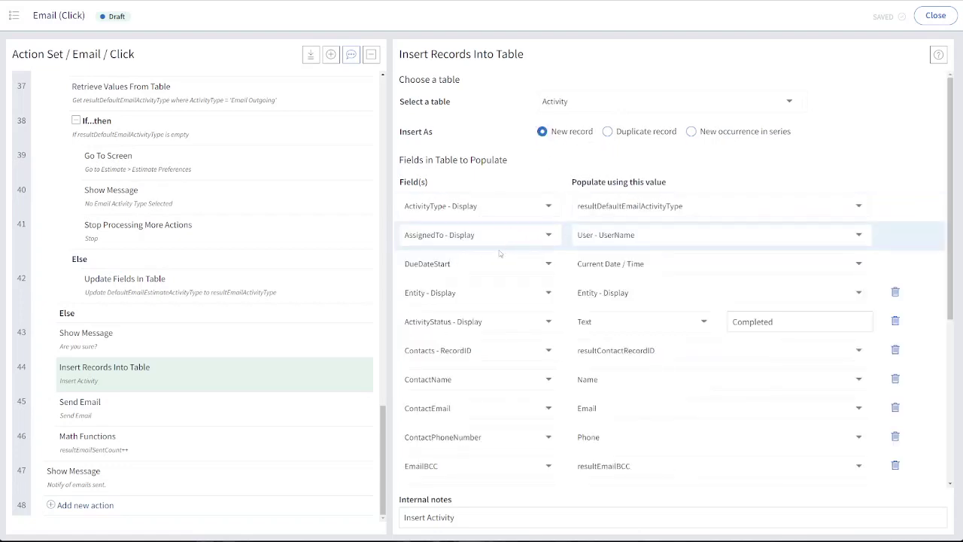
scroll(486, 262, "down", 1)
scroll(486, 261, "down", 1)
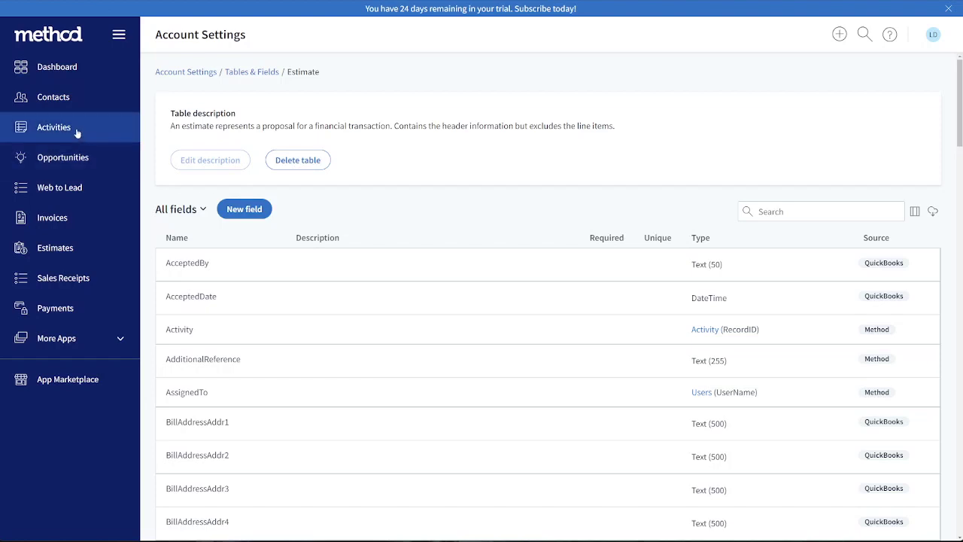
Start a new activity in the Activities app, choose the status In Progress and select that status text for reuse
left_click(48, 133)
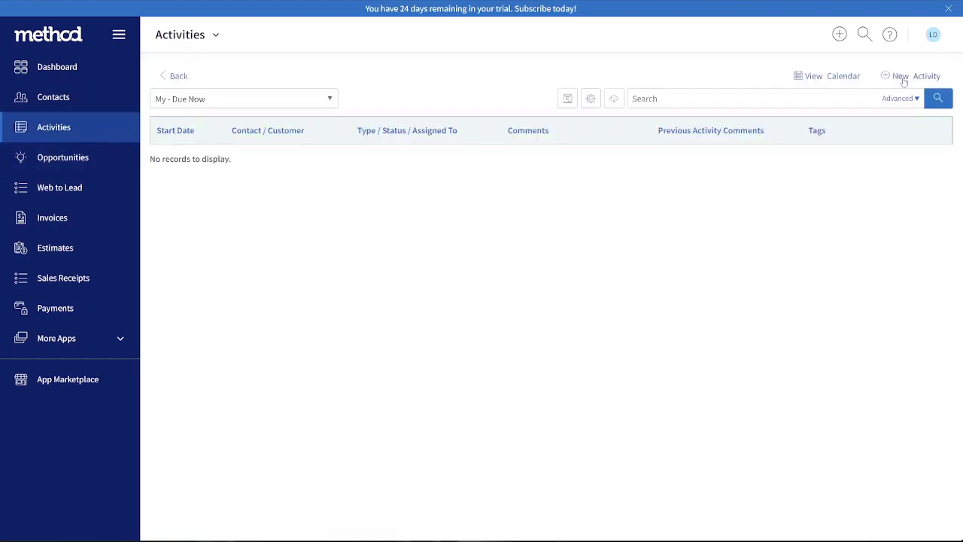
left_click(903, 81)
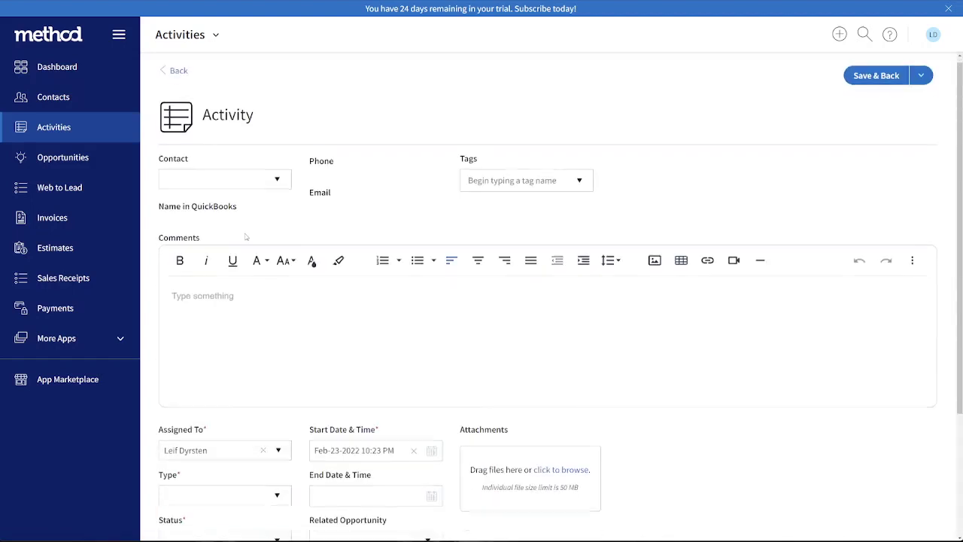
scroll(246, 240, "down", 3)
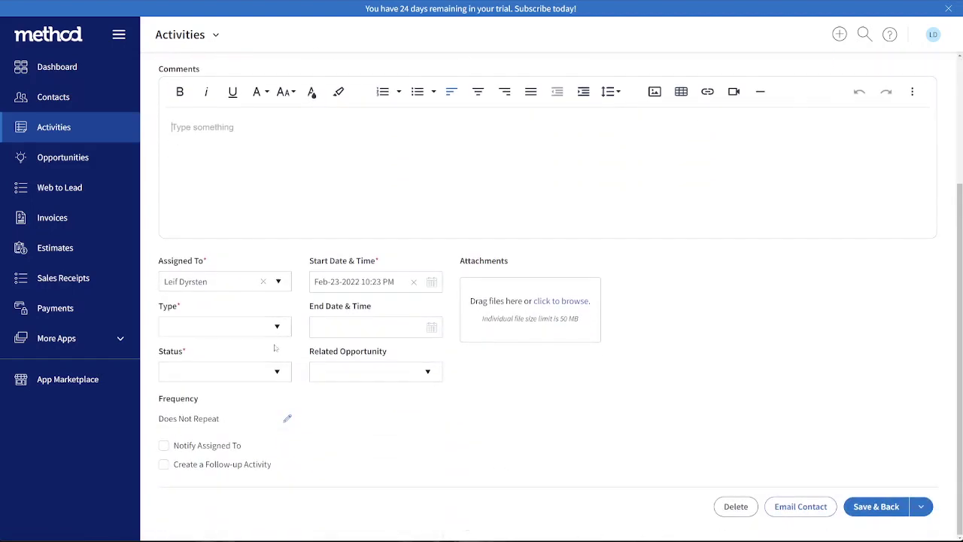
left_click(275, 368)
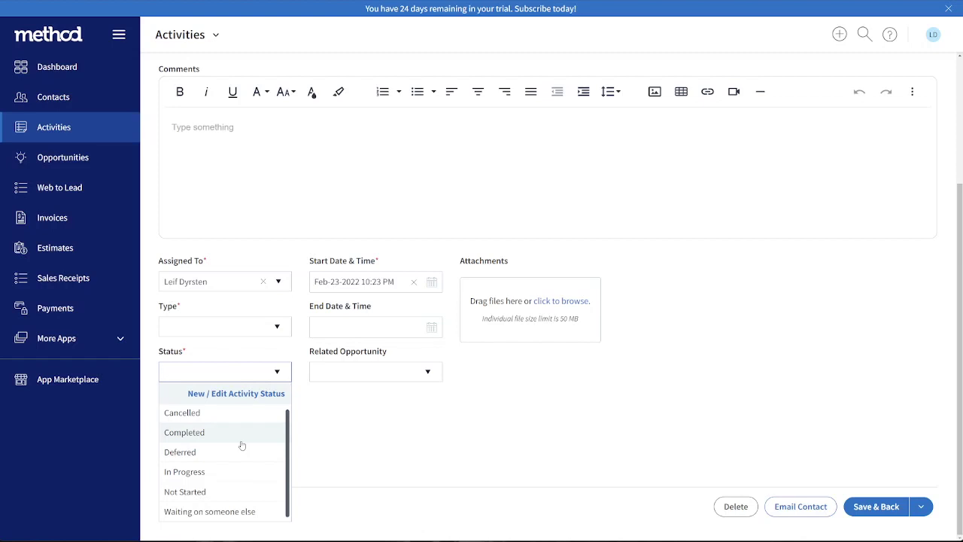
left_click(236, 473)
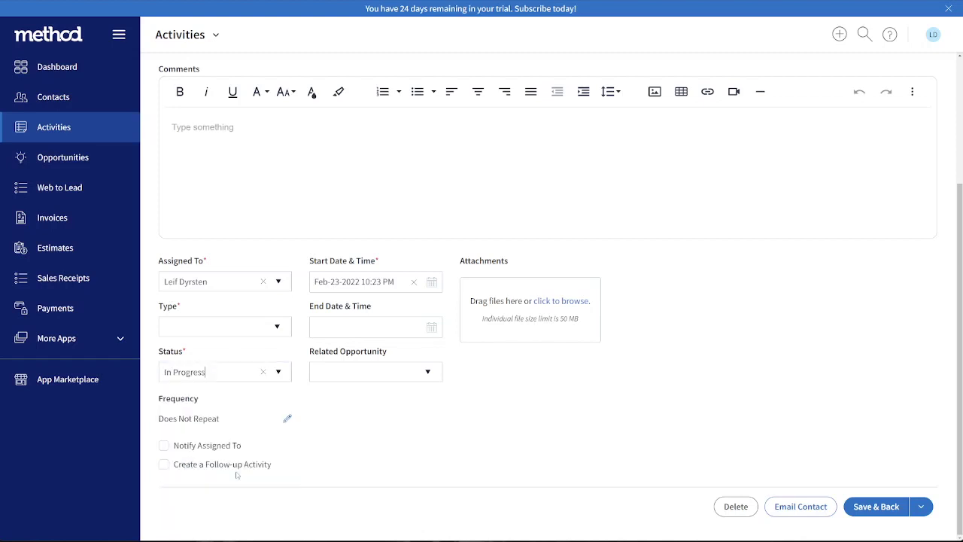
left_click_drag(220, 372, 149, 374)
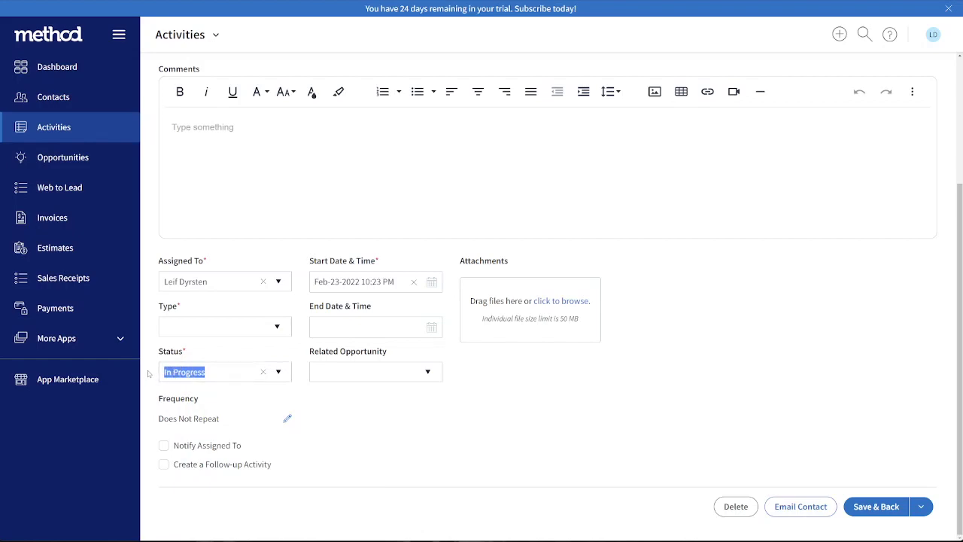
key("ctrl+t")
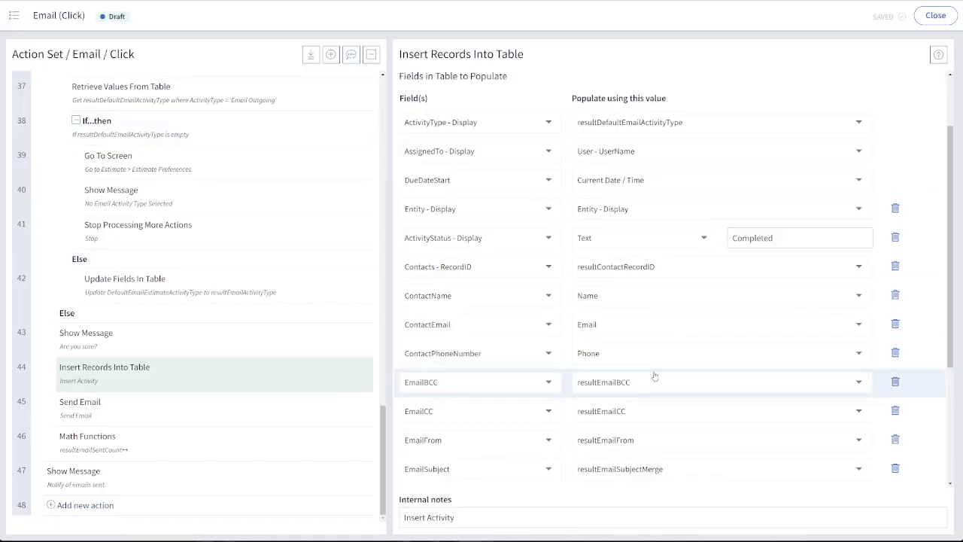
Set the ActivityStatus text value in the Email button's Insert Activity action to "In Progress"
scroll(656, 378, "down", 3)
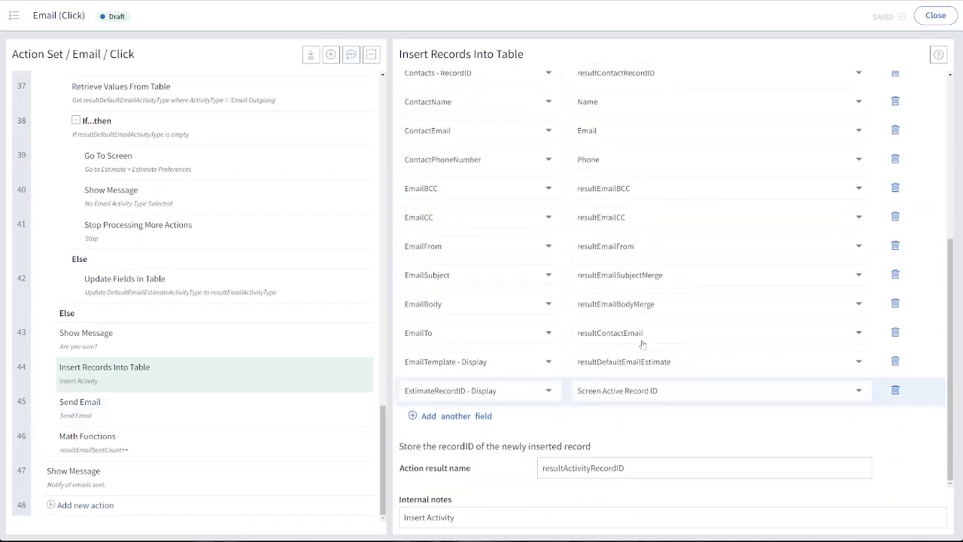
scroll(752, 301, "up", 4)
double_click(752, 295)
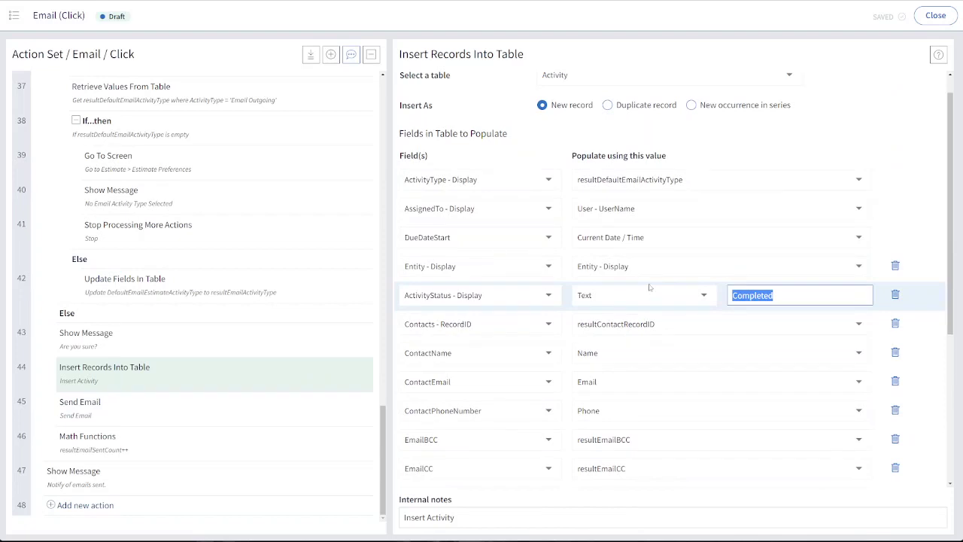
type("In Progress")
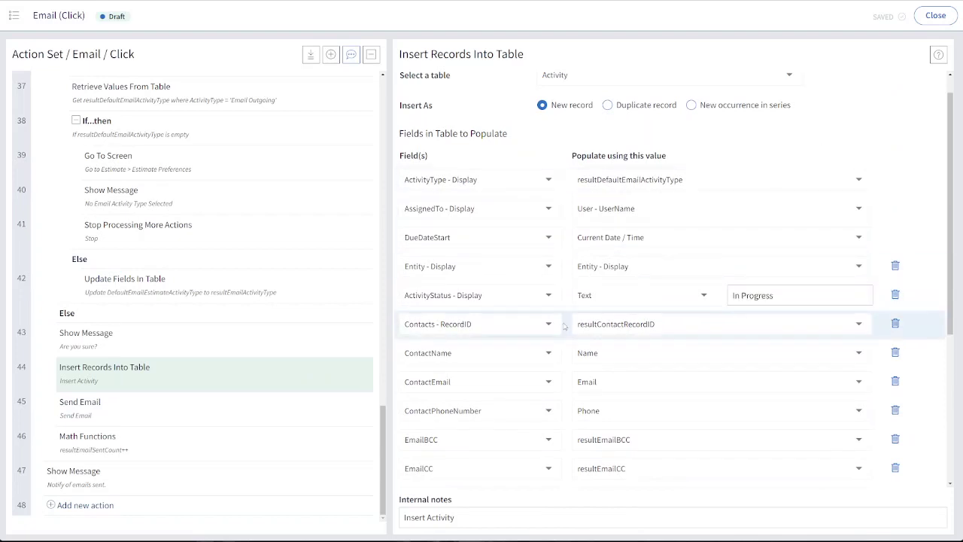
Examine which Activity table fields the Insert Records Into Table action populates and the values they use
scroll(553, 319, "down", 1)
scroll(553, 320, "down", 5)
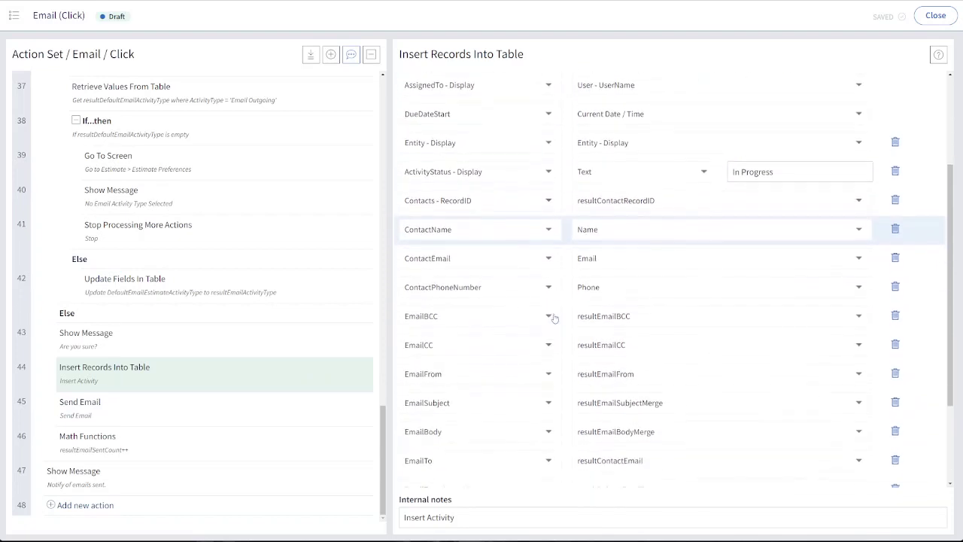
scroll(554, 319, "up", 6)
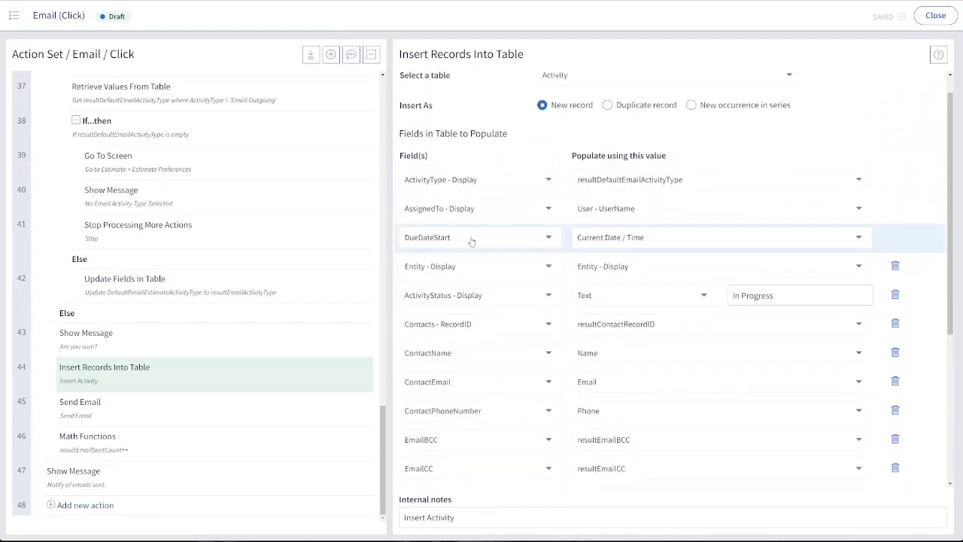
scroll(474, 286, "down", 3)
scroll(473, 293, "down", 3)
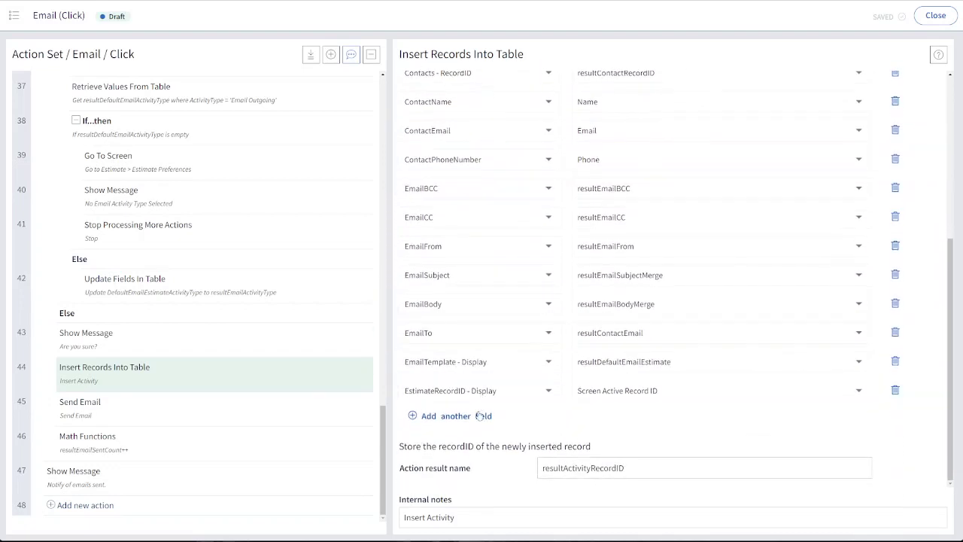
scroll(479, 415, "up", 5)
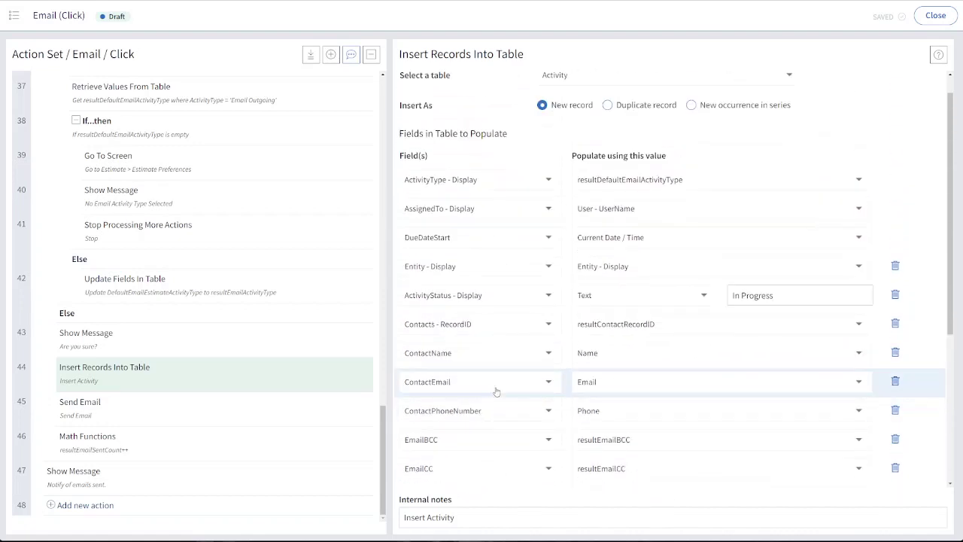
scroll(493, 391, "down", 5)
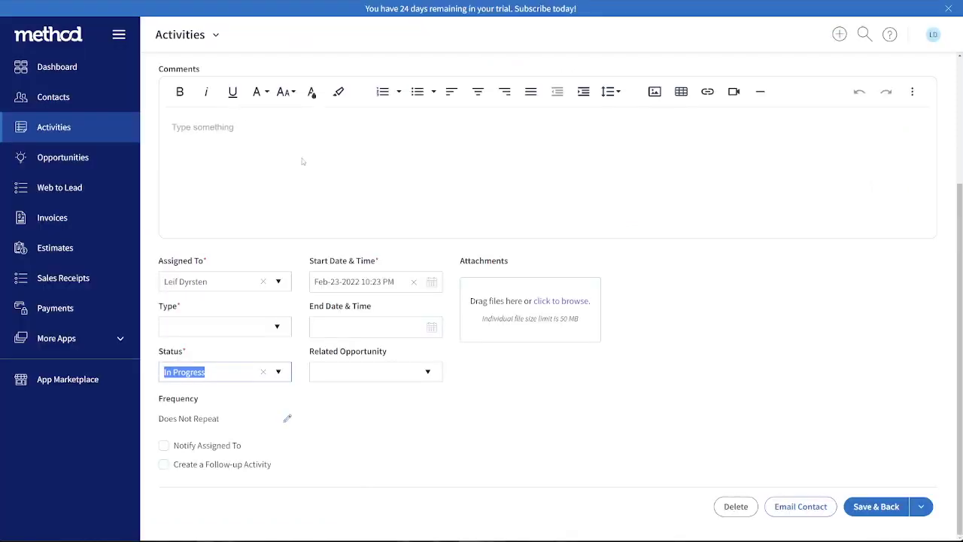
Open the Estimate table from Tables & Fields in the account settings, searching for "esti", and look through its fields
scroll(742, 170, "up", 3)
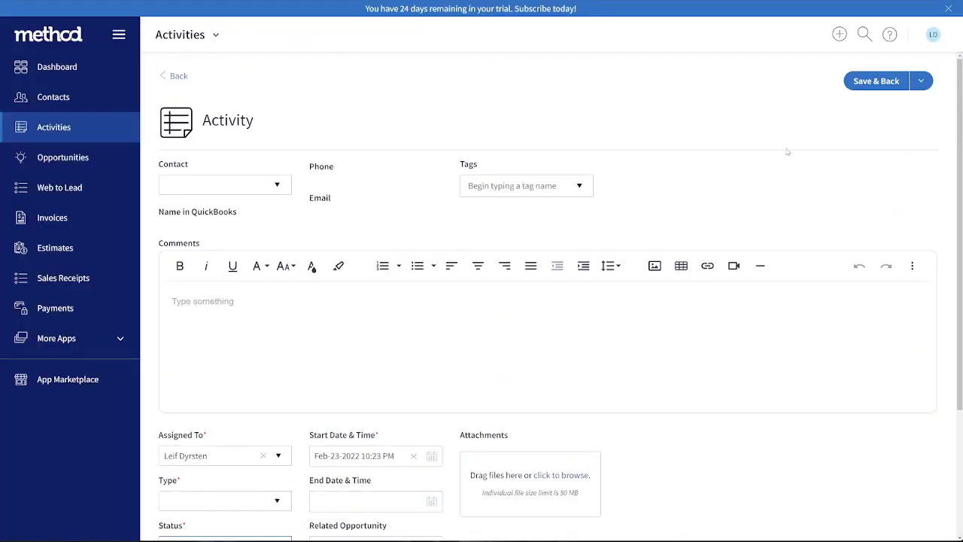
left_click(932, 36)
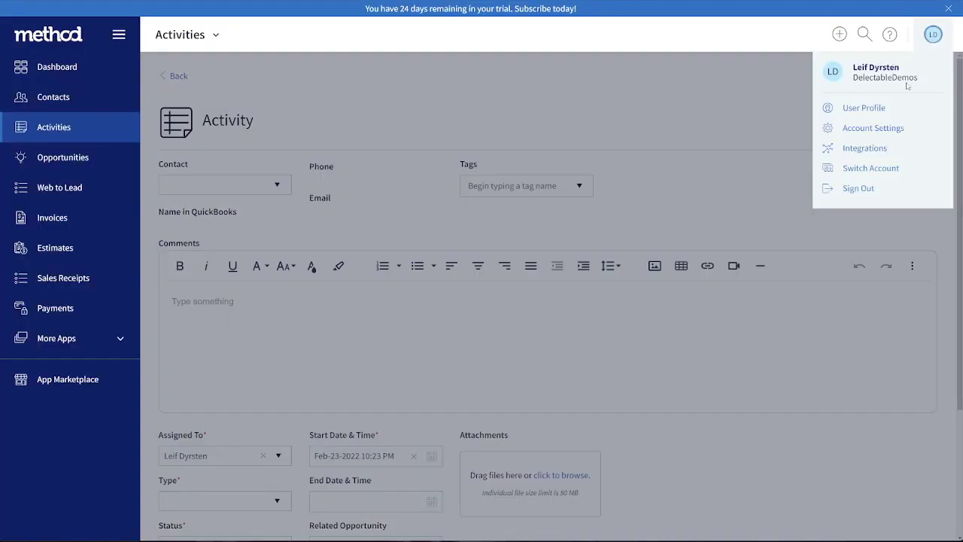
left_click(845, 134)
scroll(295, 279, "down", 3)
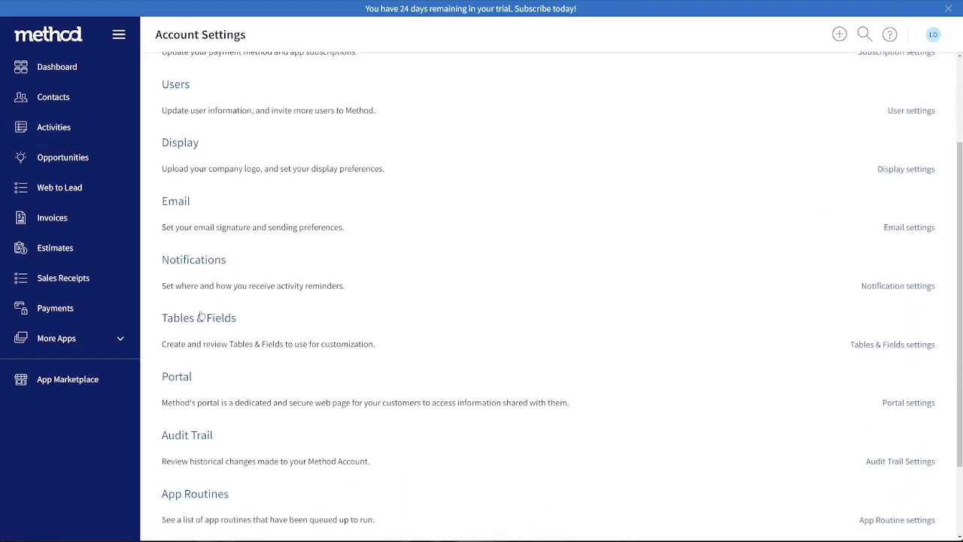
left_click(188, 322)
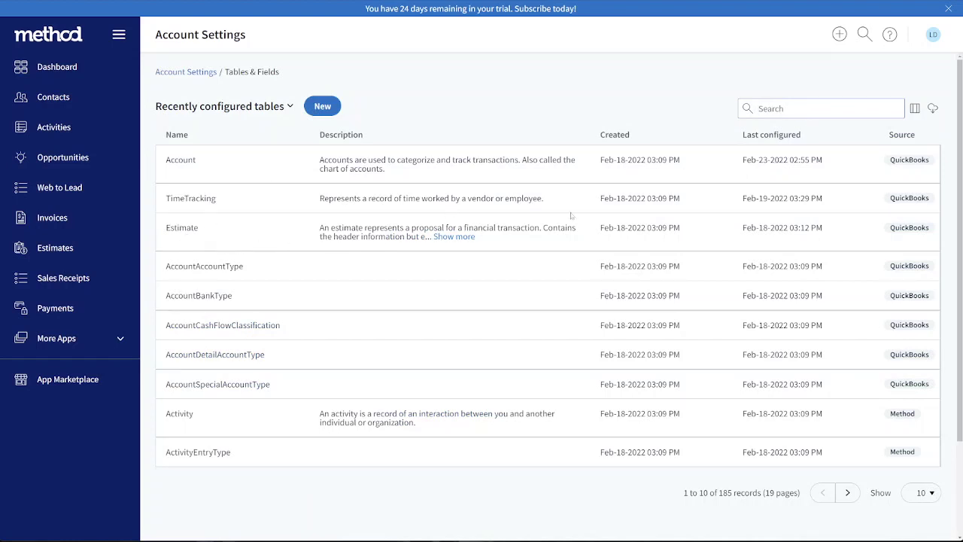
left_click(839, 110)
type("esti")
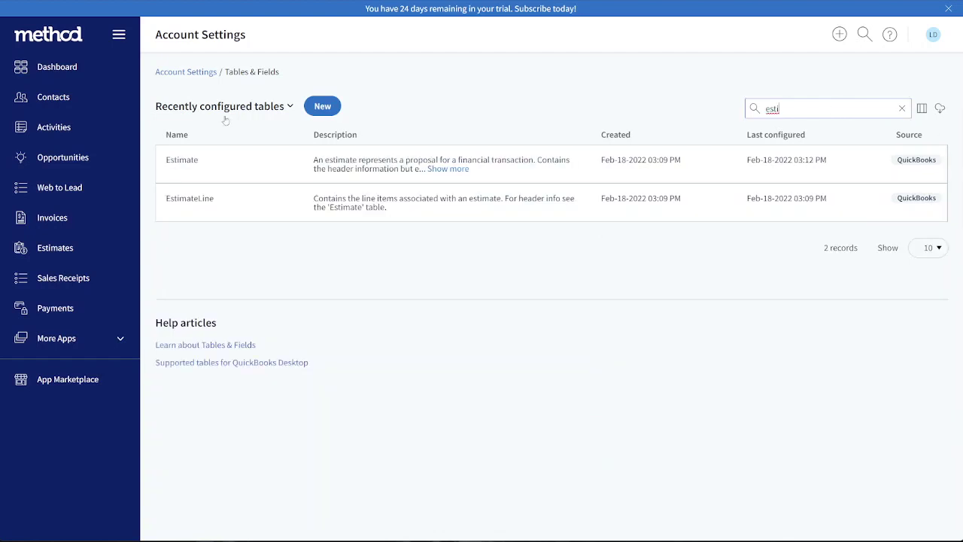
left_click(184, 164)
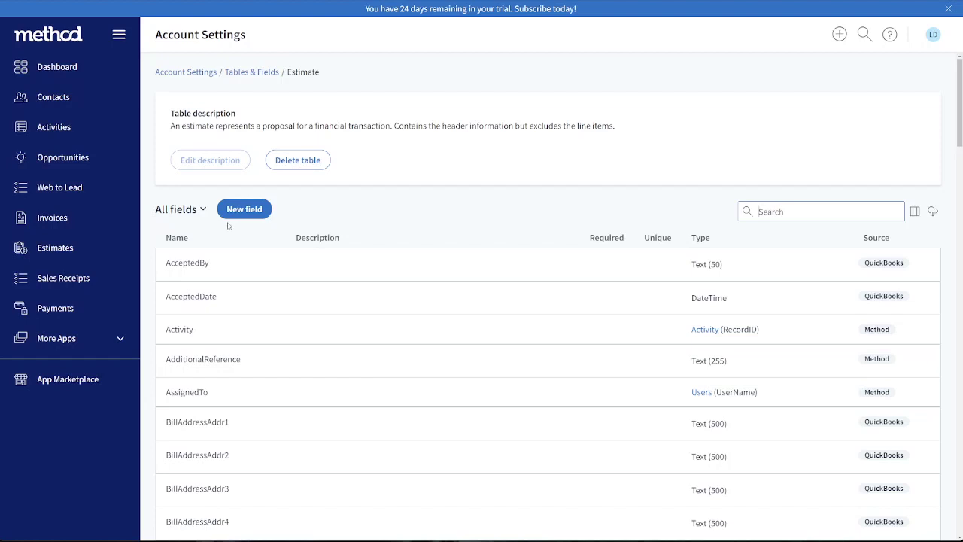
scroll(180, 192, "down", 1)
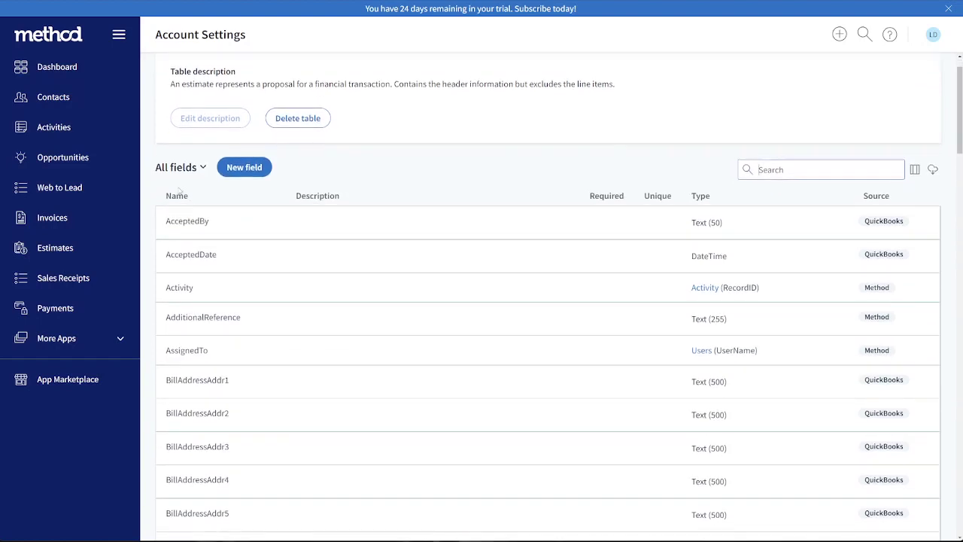
scroll(178, 235, "down", 2)
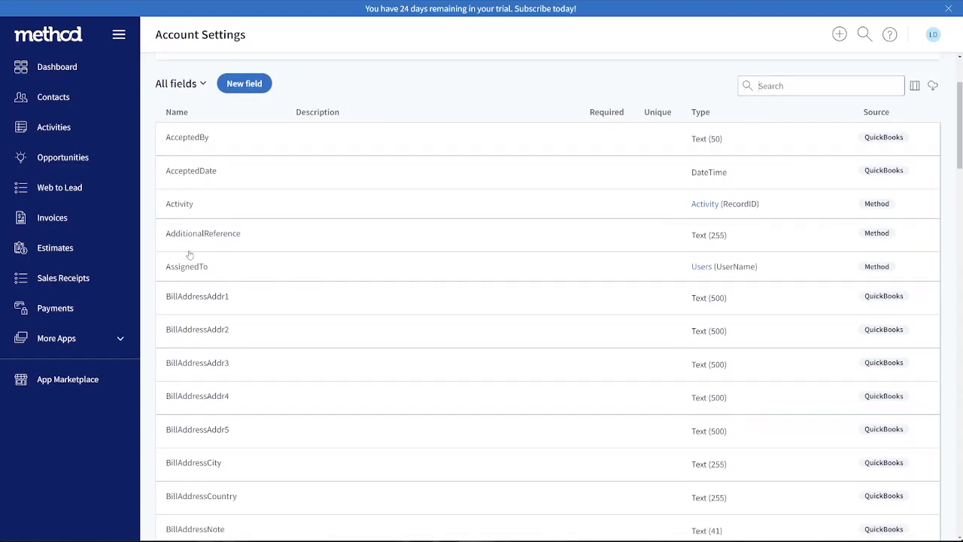
Start a new field in the Estimate table named EmailSentActivity and set its field type to Dropdown
scroll(199, 239, "down", 5)
scroll(201, 238, "down", 6)
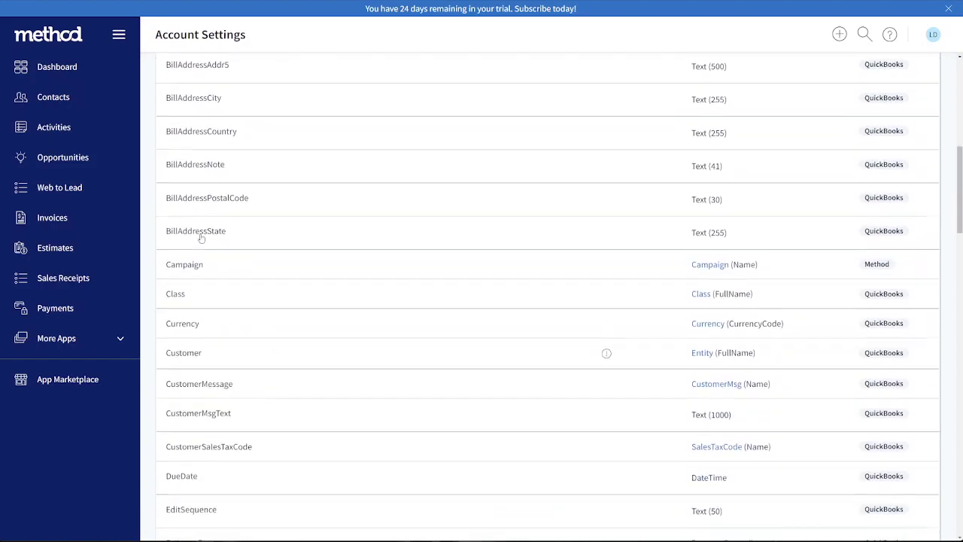
scroll(201, 238, "up", 13)
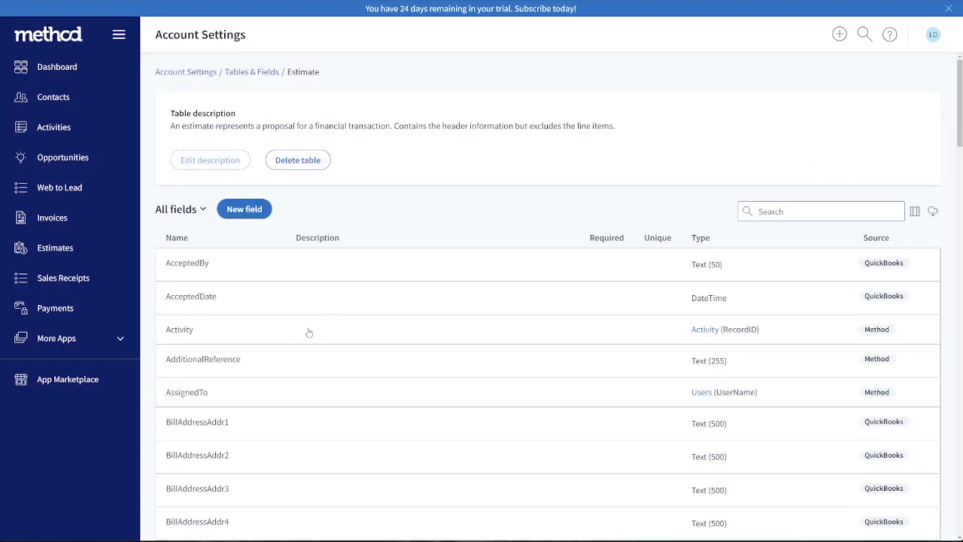
left_click(232, 209)
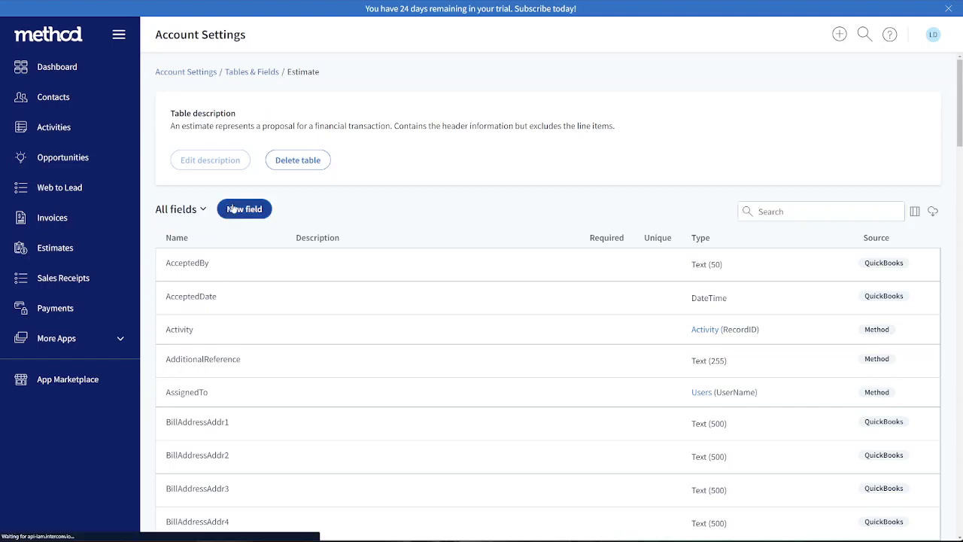
left_click(408, 136)
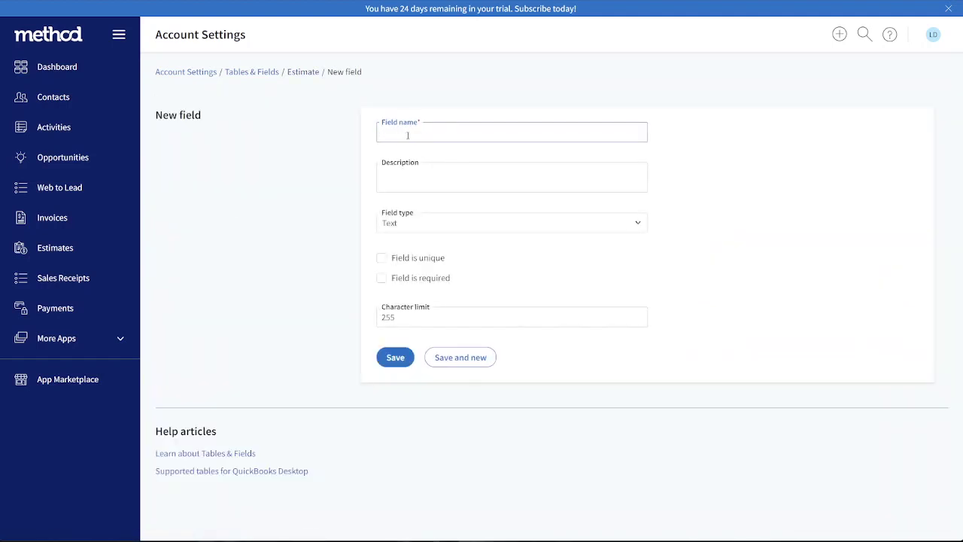
type("EmailSentActivi")
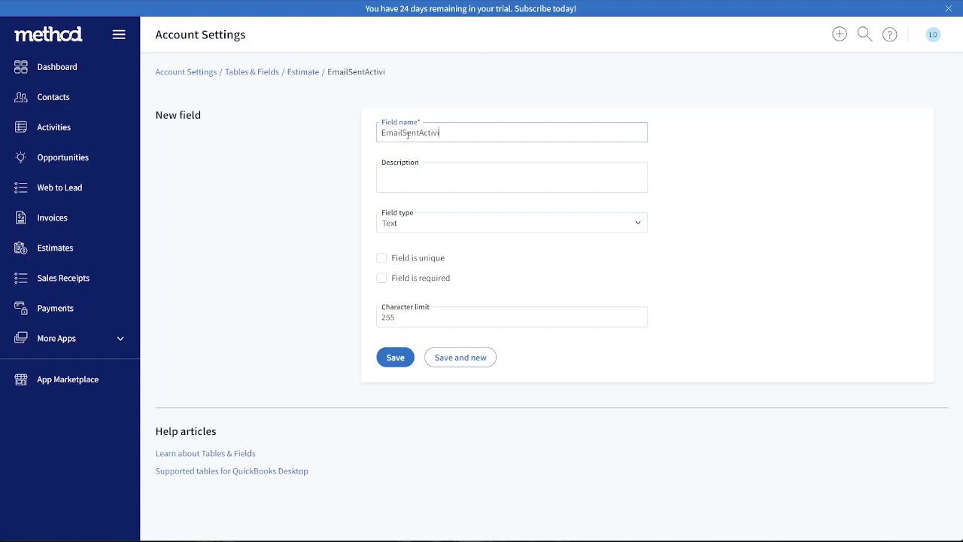
type("ty")
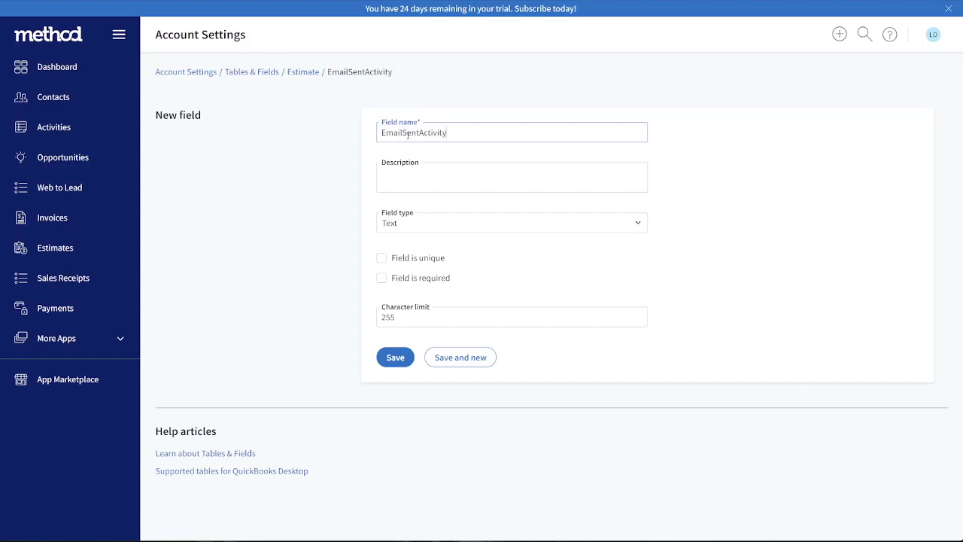
left_click(639, 224)
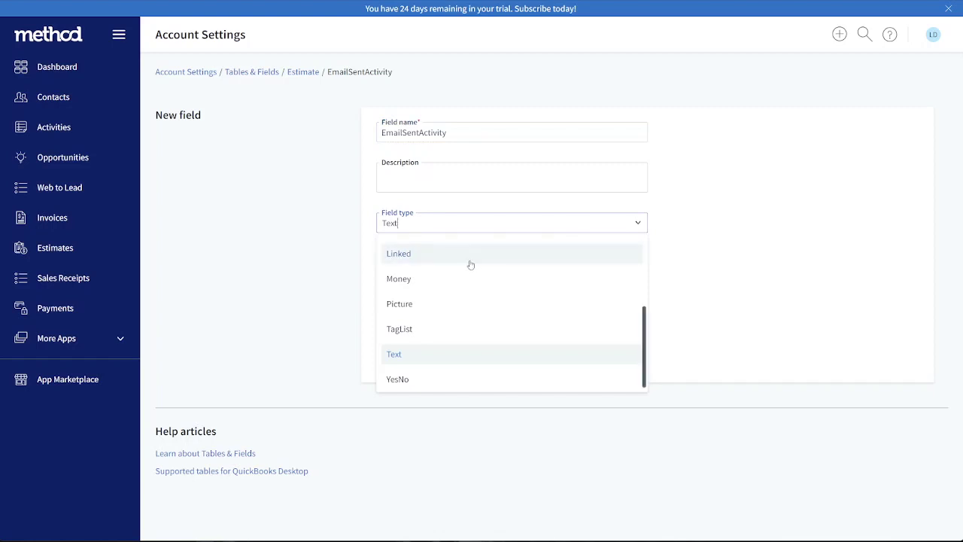
scroll(466, 271, "up", 4)
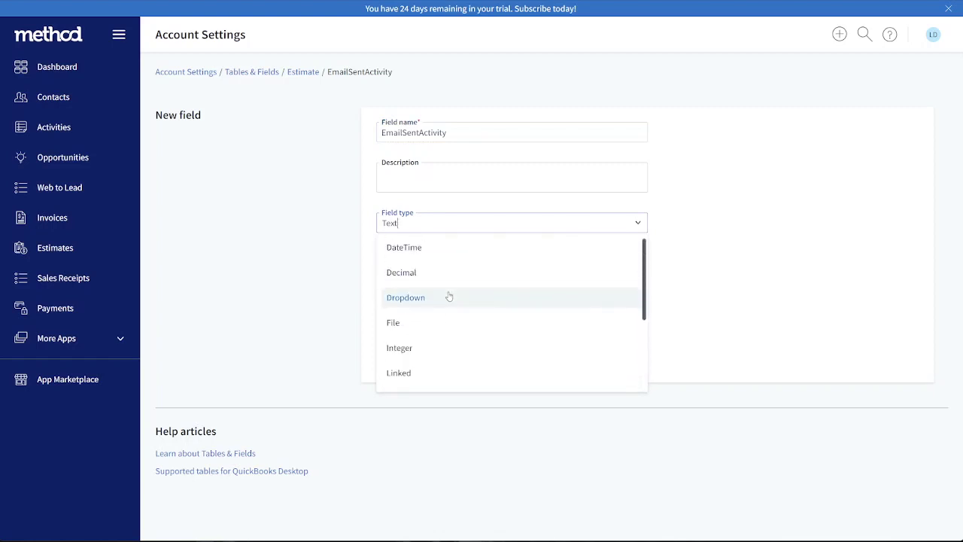
left_click(406, 299)
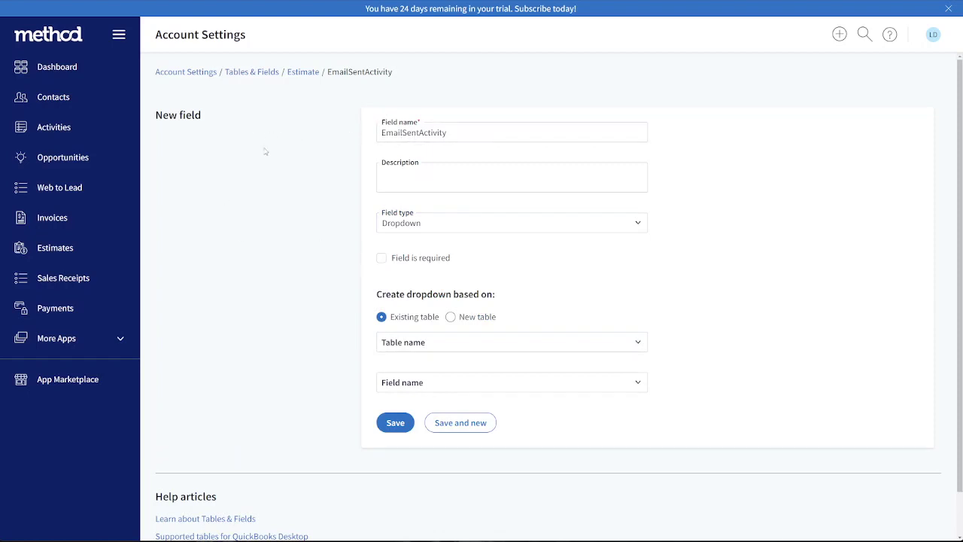
Base the EmailSentActivity dropdown on the existing Activity table's RecordID field and save the new field
scroll(338, 193, "down", 2)
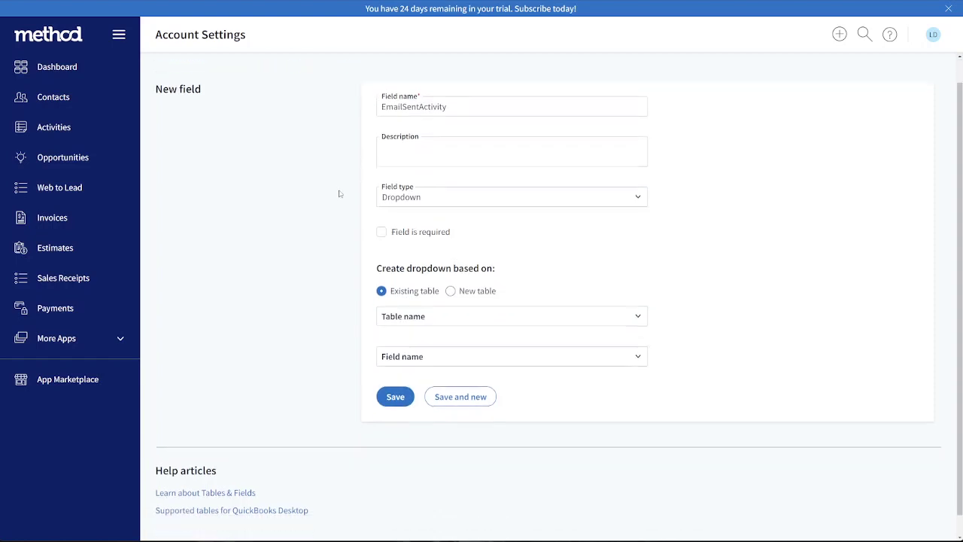
left_click(610, 298)
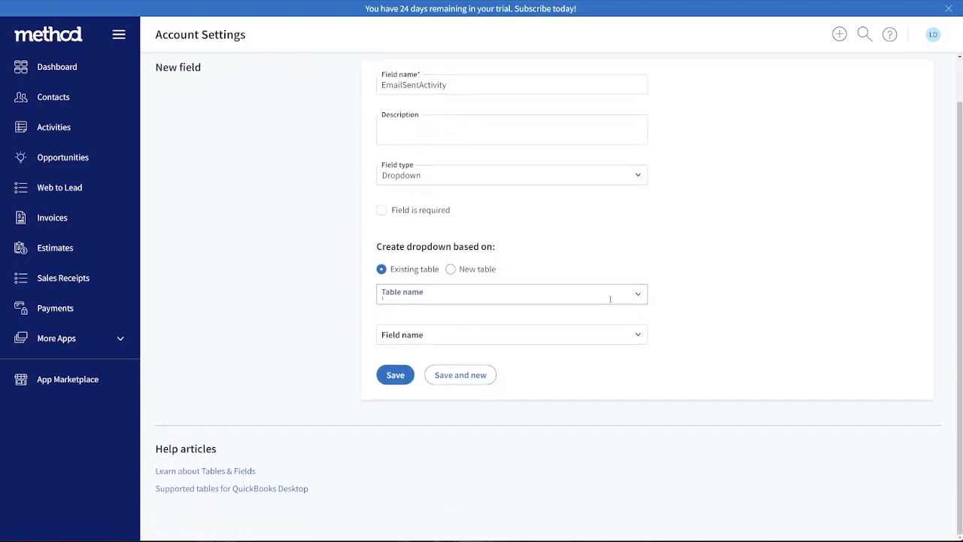
type("act")
left_click(440, 321)
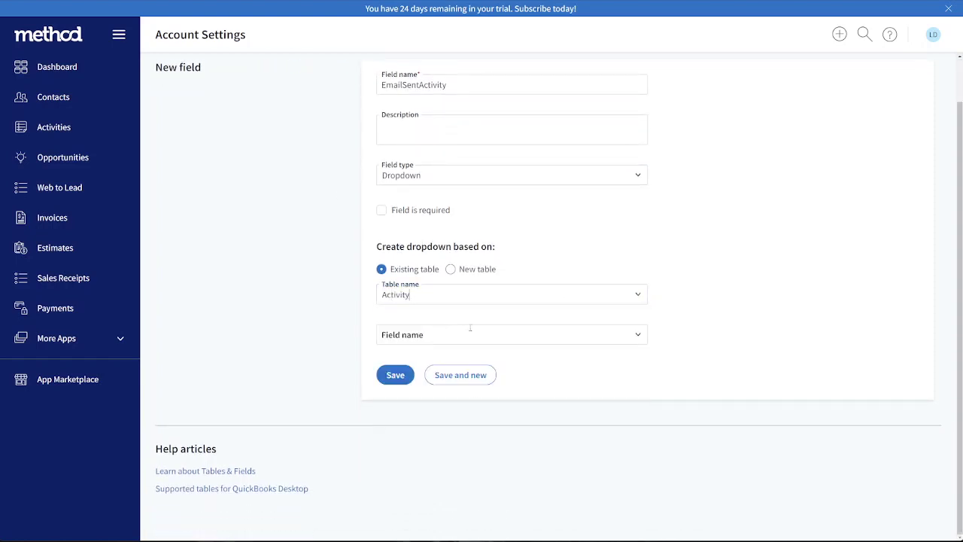
left_click(617, 333)
left_click(639, 337)
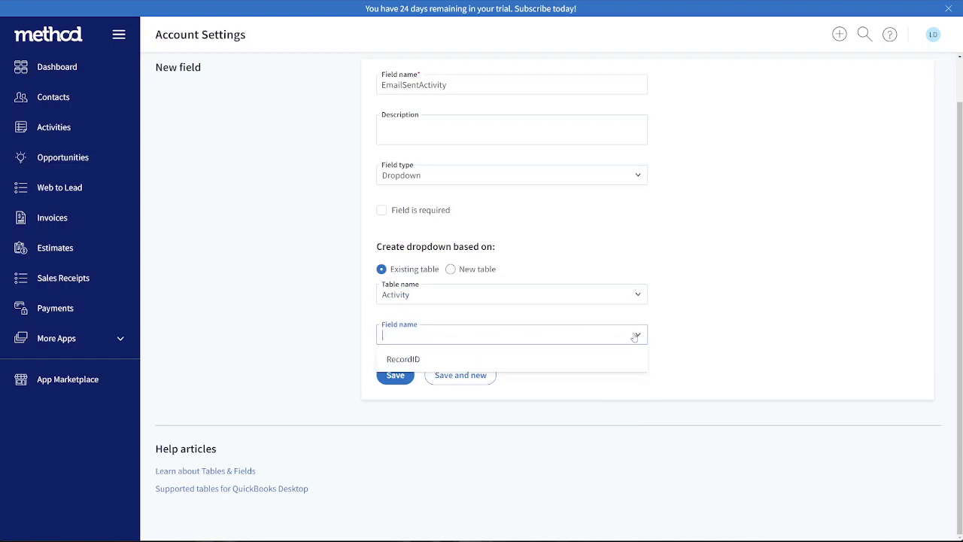
scroll(406, 387, "up", 1)
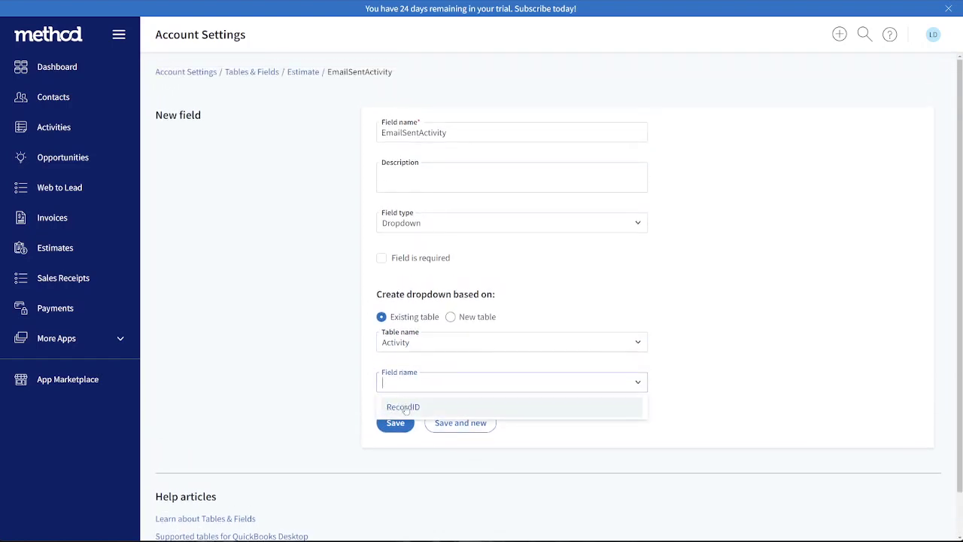
left_click(398, 411)
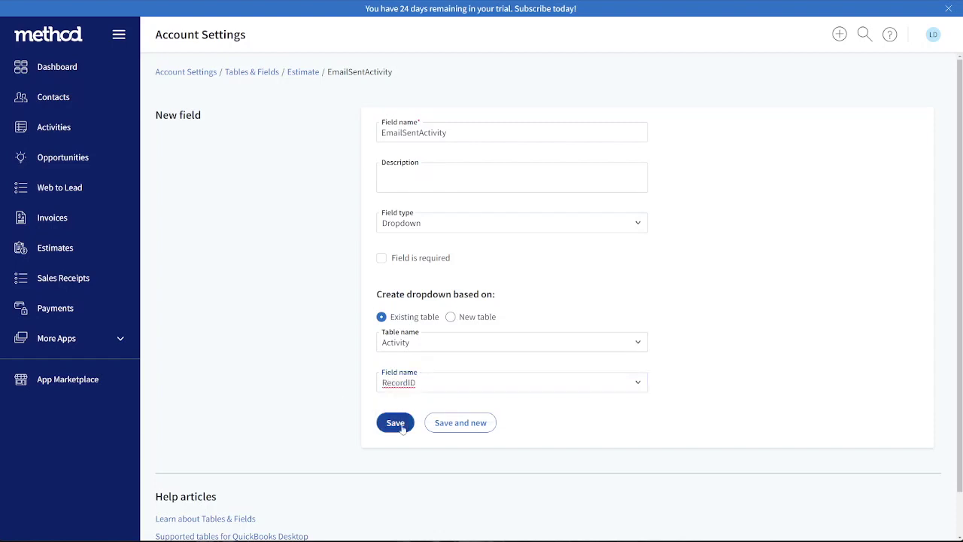
left_click(397, 423)
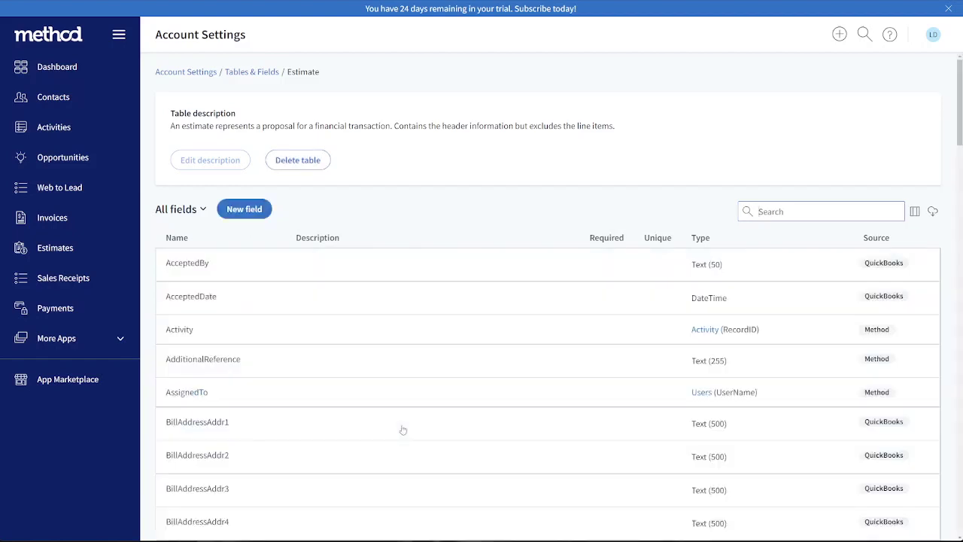
scroll(301, 419, "down", 1)
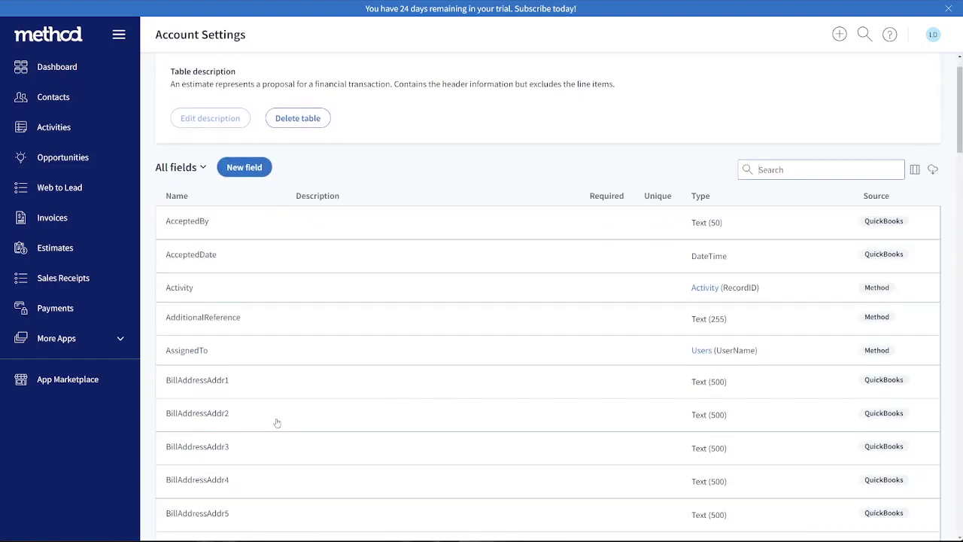
scroll(260, 391, "up", 1)
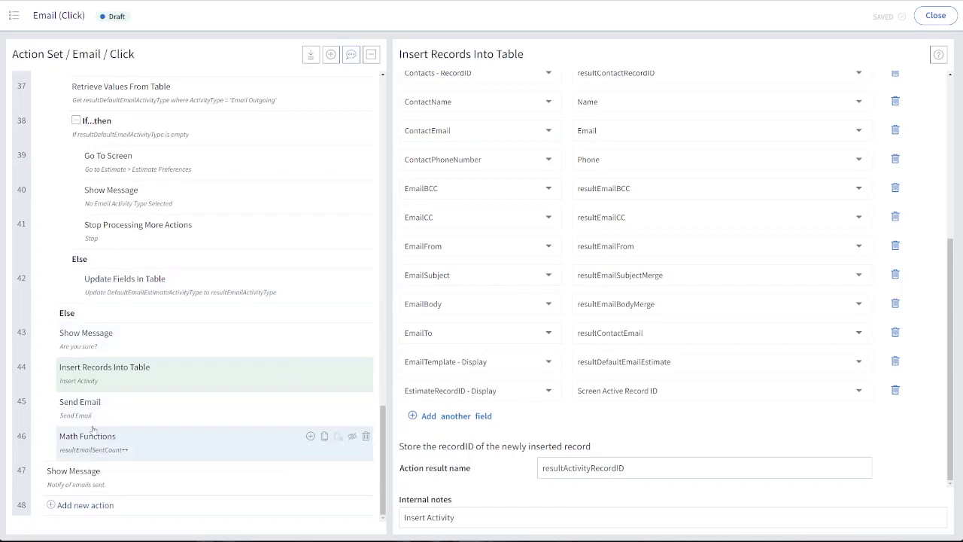
Add an Update Fields In Table action directly below the Math Functions action in the Email button's click action set
left_click_drag(594, 468, 544, 468)
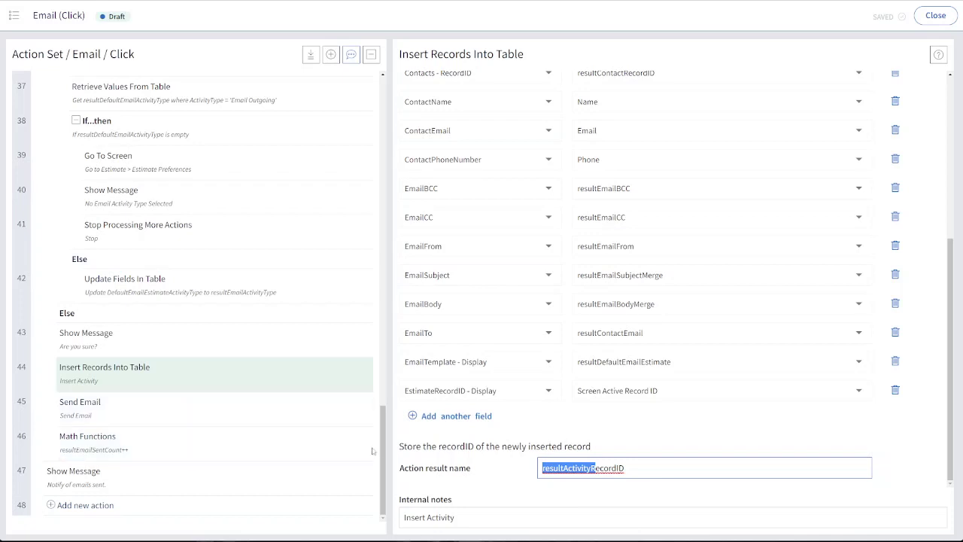
left_click(309, 443)
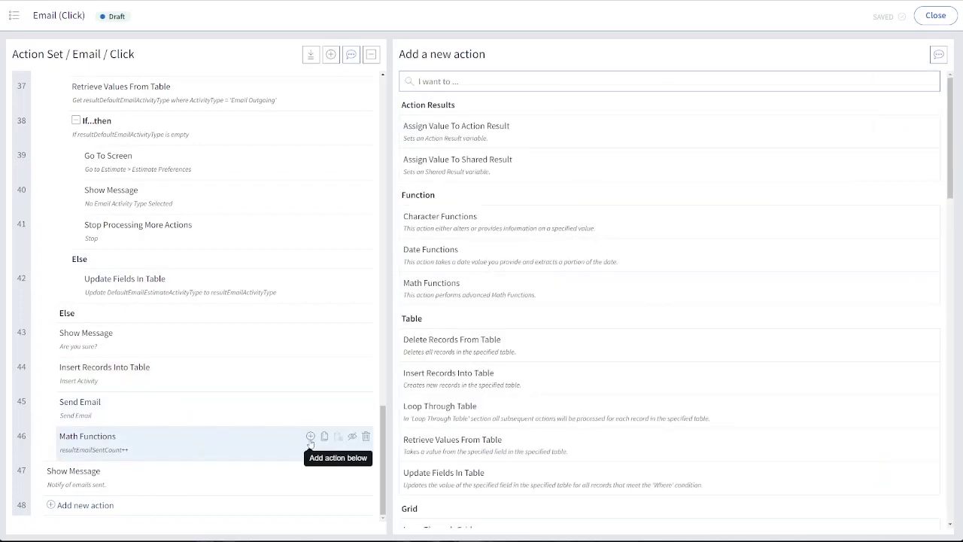
type("upda")
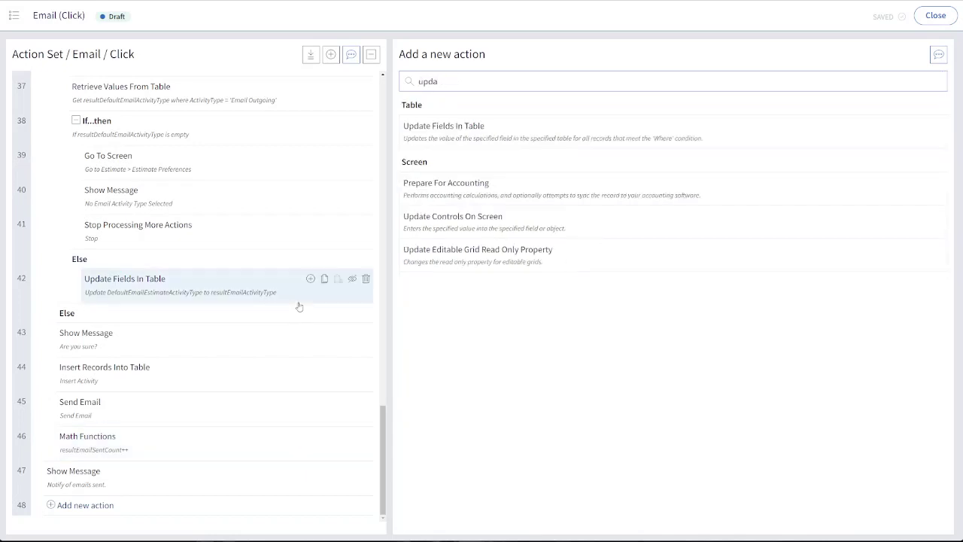
left_click(464, 129)
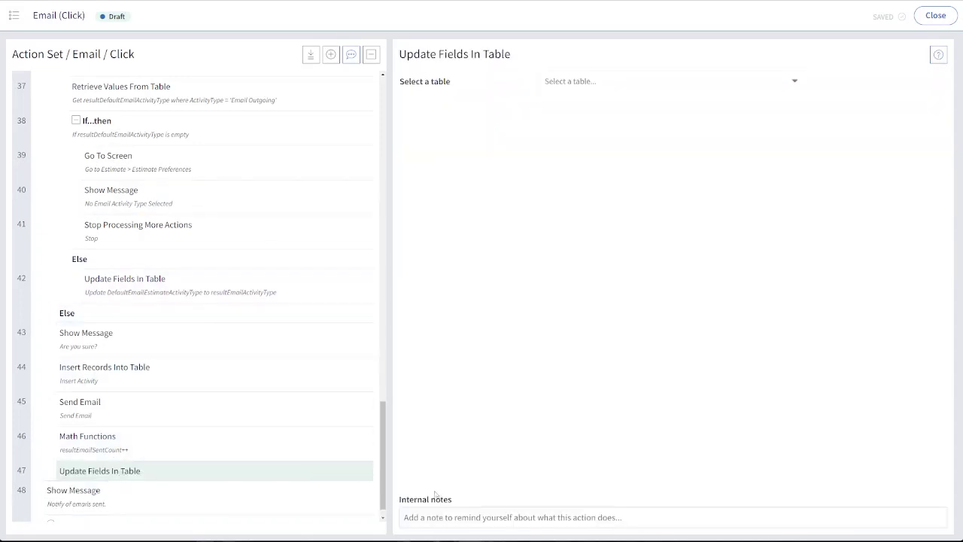
Enter "Update Estimate" as the internal note of the new Update Fields In Table action
left_click(452, 515)
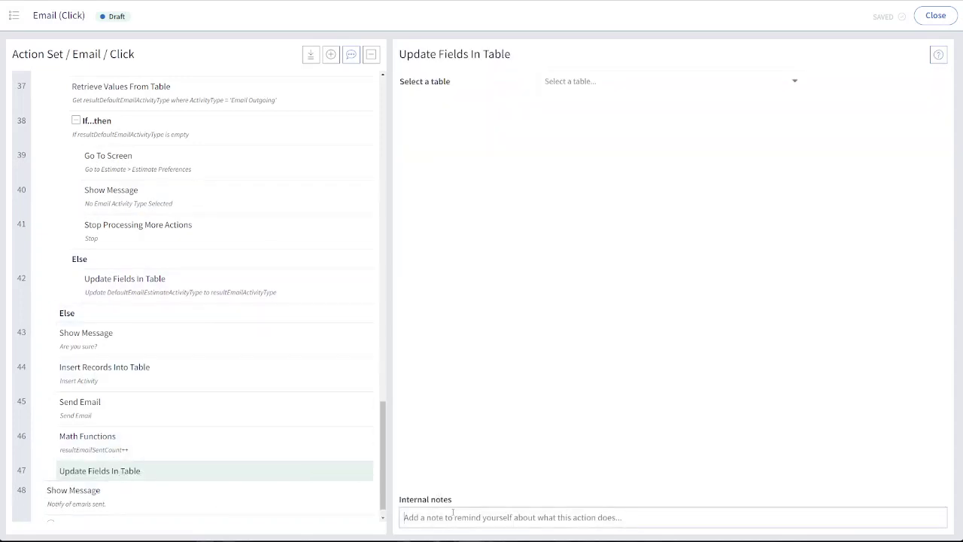
type("Update Est")
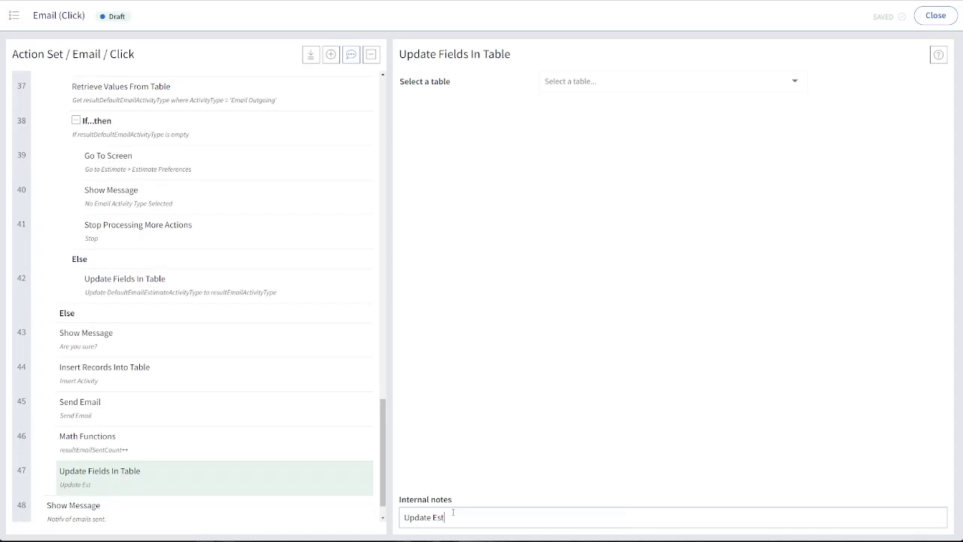
type("imate dropdow")
key("BackSpace")
key("BackSpace")
key("BackSpace")
key("BackSpace")
key("BackSpace")
key("BackSpace")
key("BackSpace")
key("BackSpace")
key("BackSpace")
left_click(468, 293)
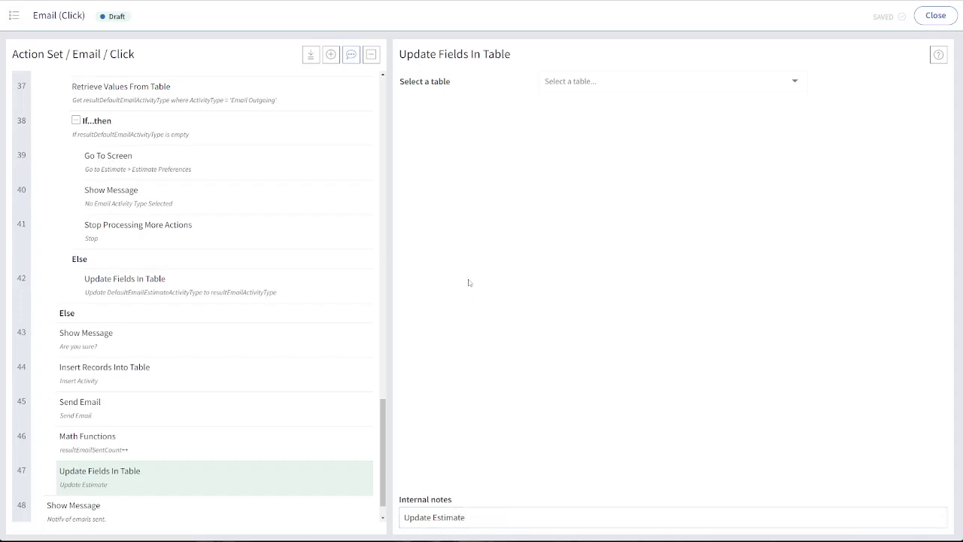
Choose Estimate as the table that the Update Fields In Table action updates
left_click(569, 82)
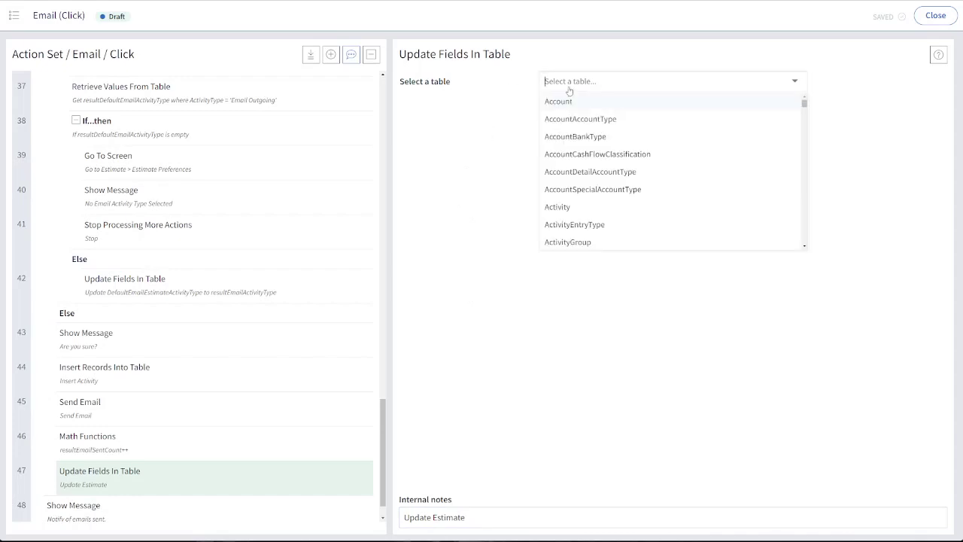
type("esti")
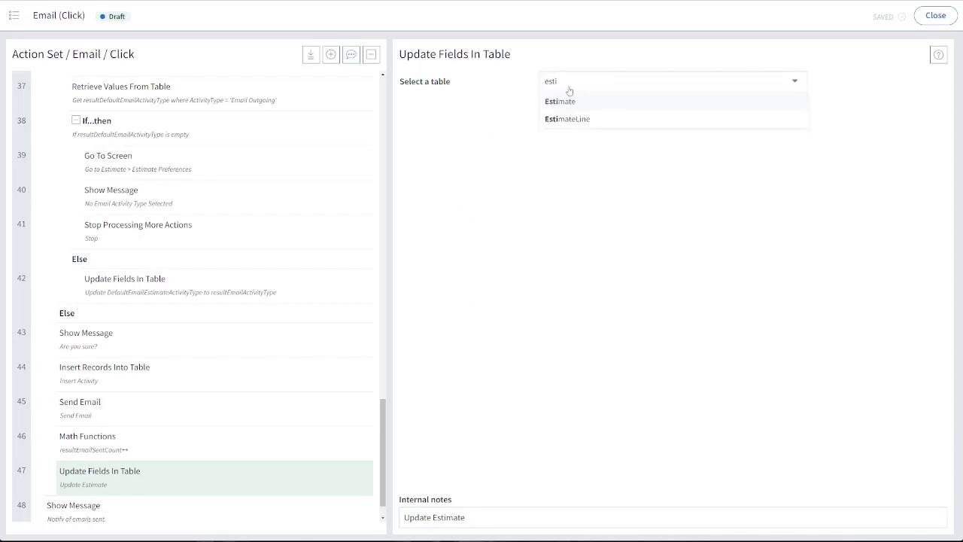
left_click(577, 101)
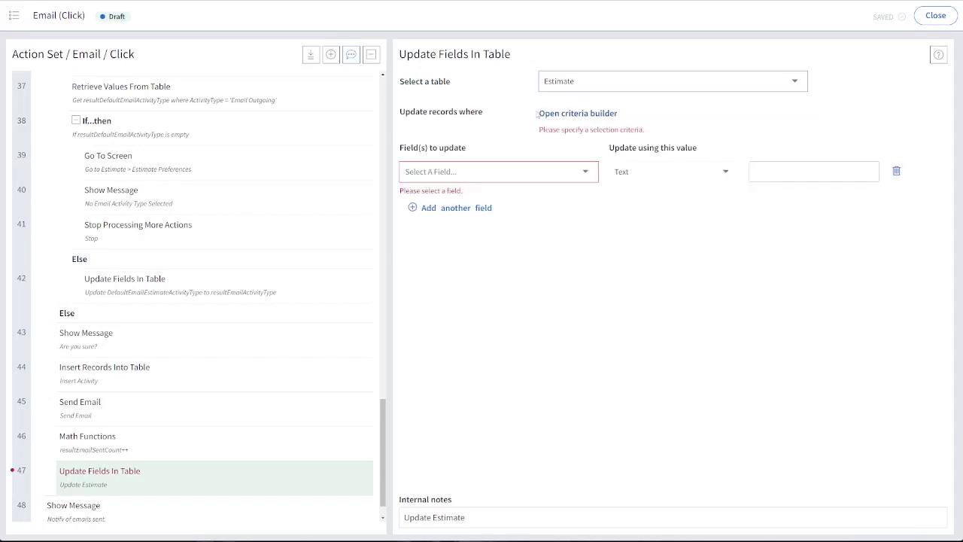
Limit the Update Estimate action to records where RecordID Is Equal to Screen Active Record ID
left_click(586, 114)
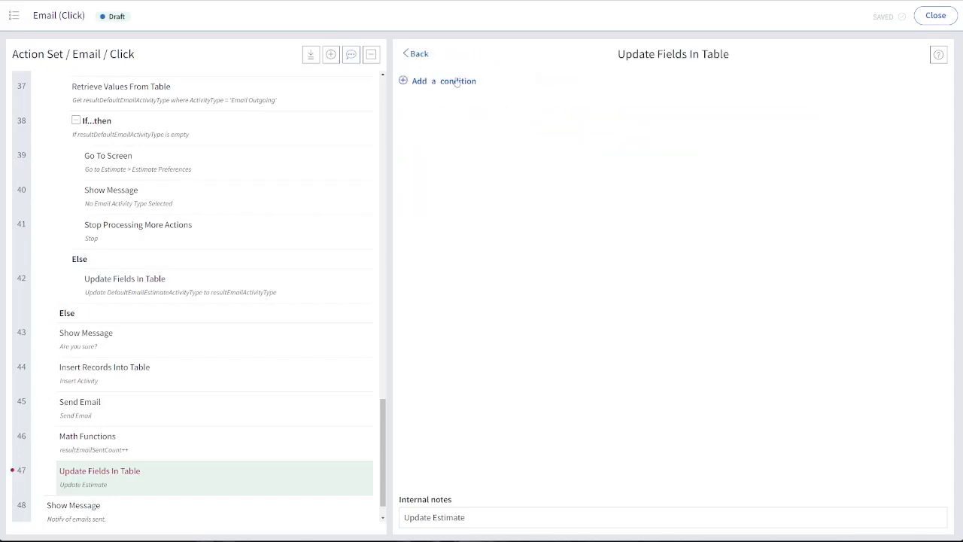
left_click(456, 81)
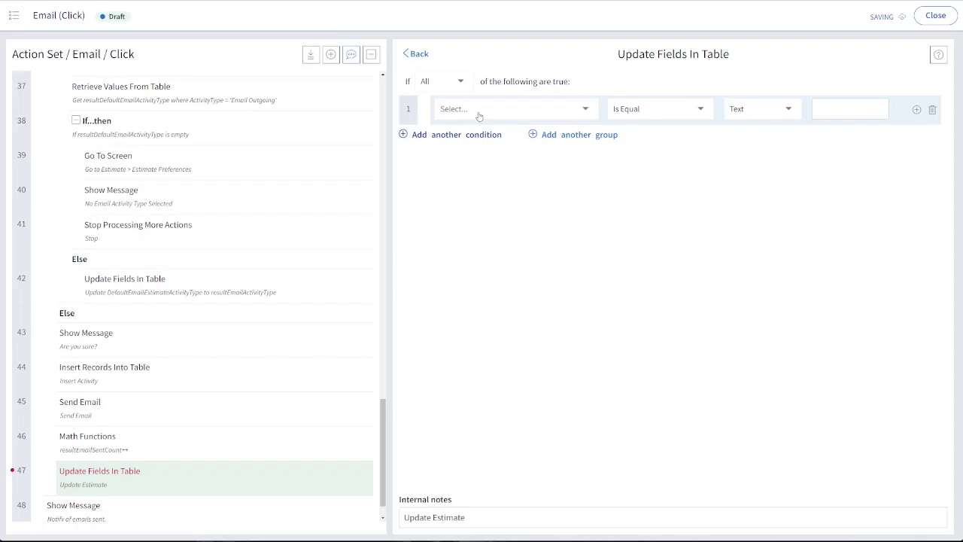
left_click(481, 114)
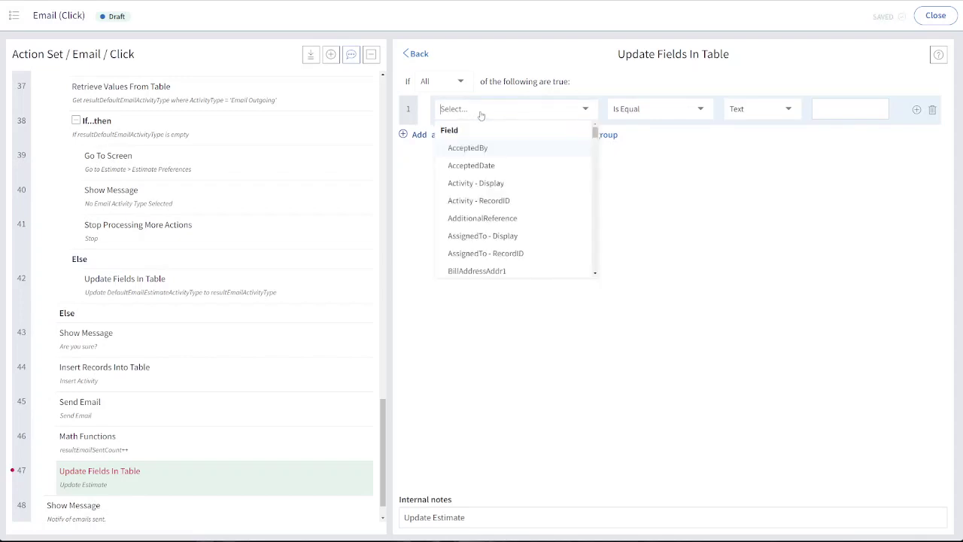
type("recor")
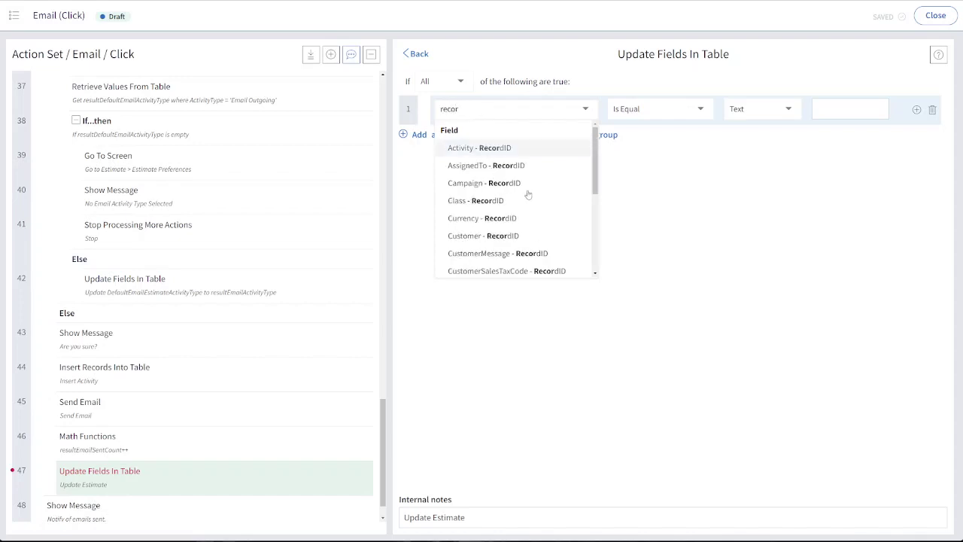
scroll(505, 154, "down", 3)
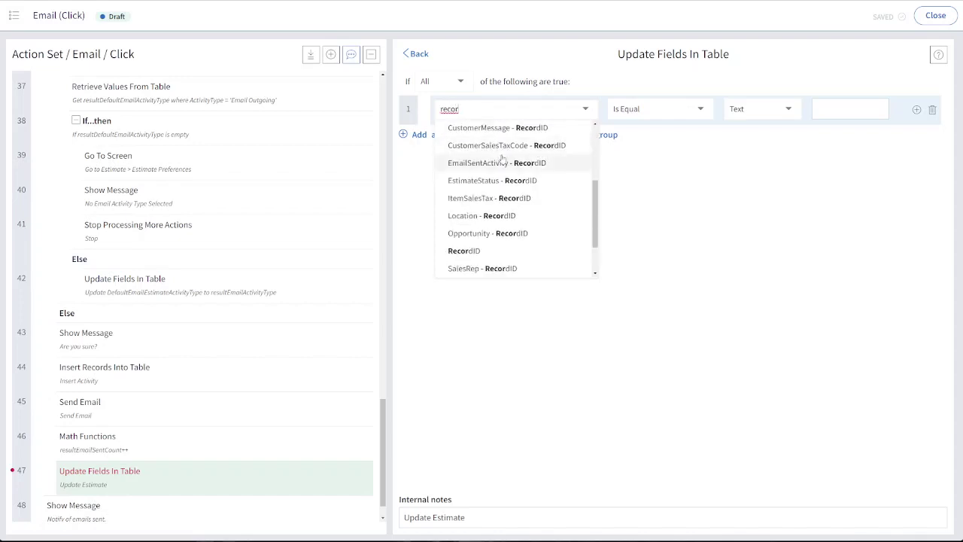
scroll(501, 160, "down", 1)
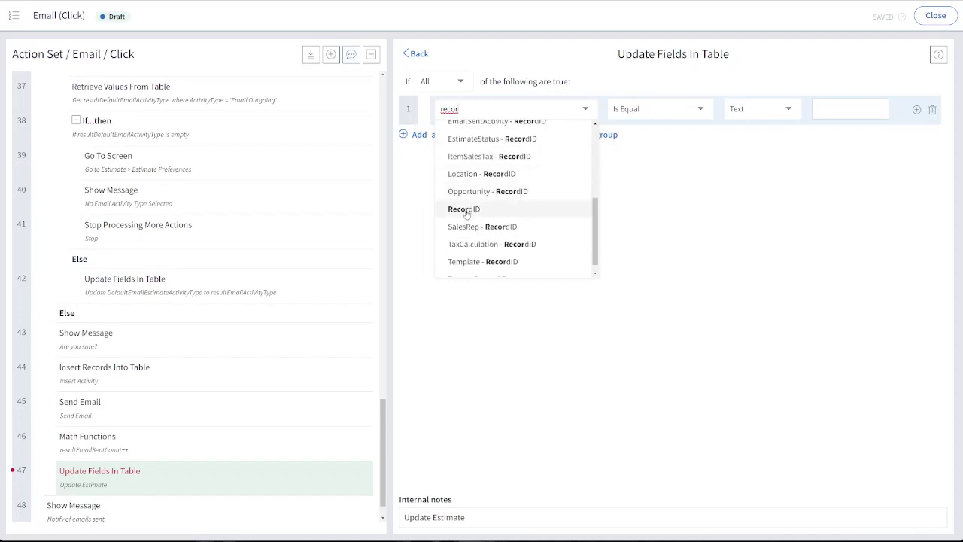
left_click(464, 209)
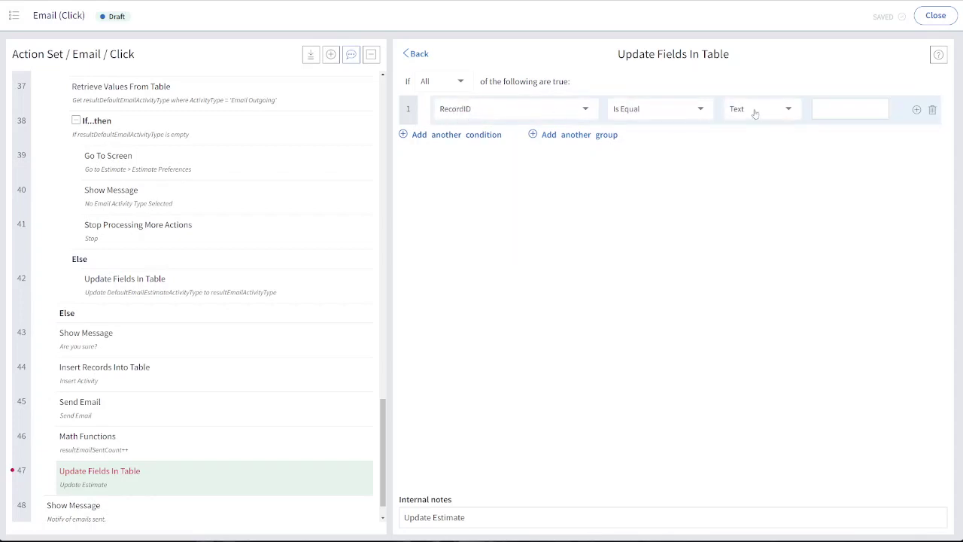
left_click(754, 111)
type("scre")
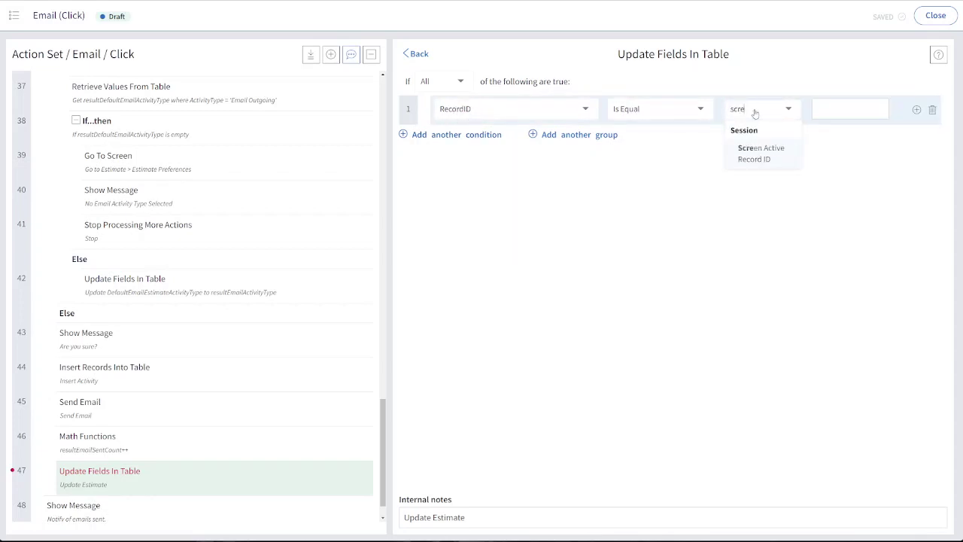
left_click(762, 153)
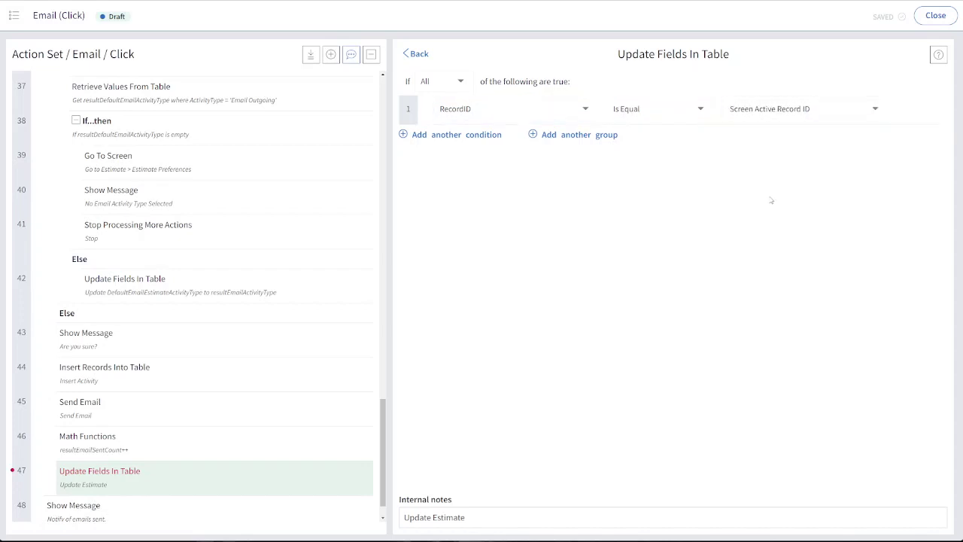
left_click(416, 55)
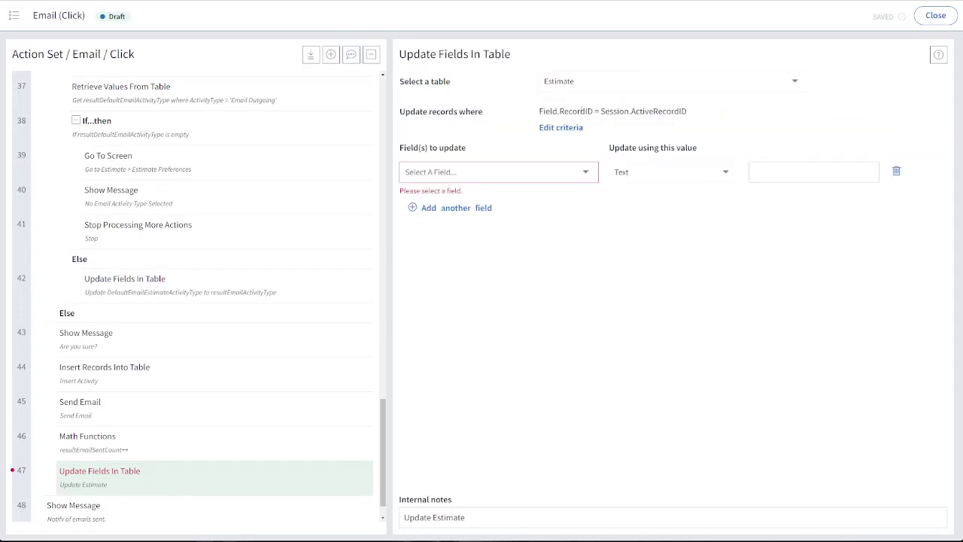
Choose EmailSentActivity - RecordID as the field that the Update Estimate action updates
left_click(526, 181)
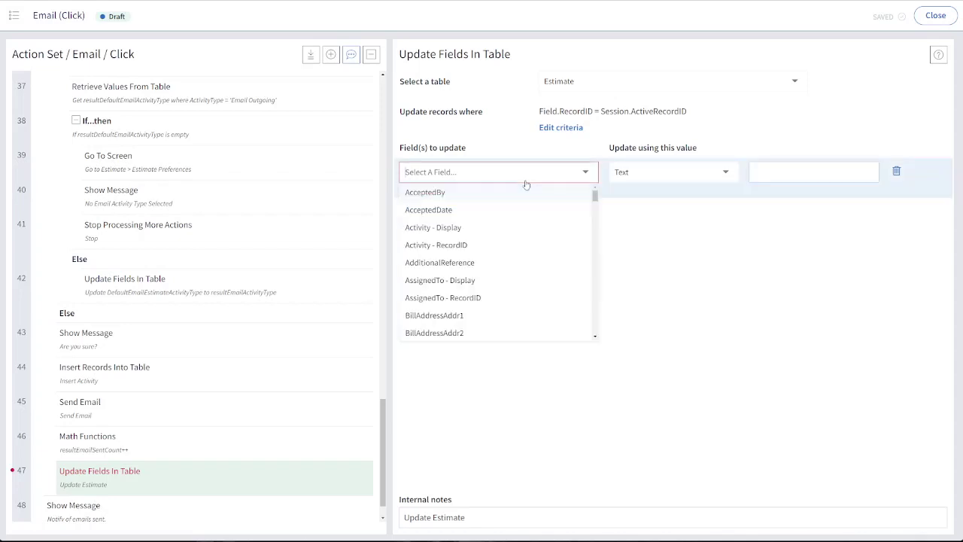
type("acti")
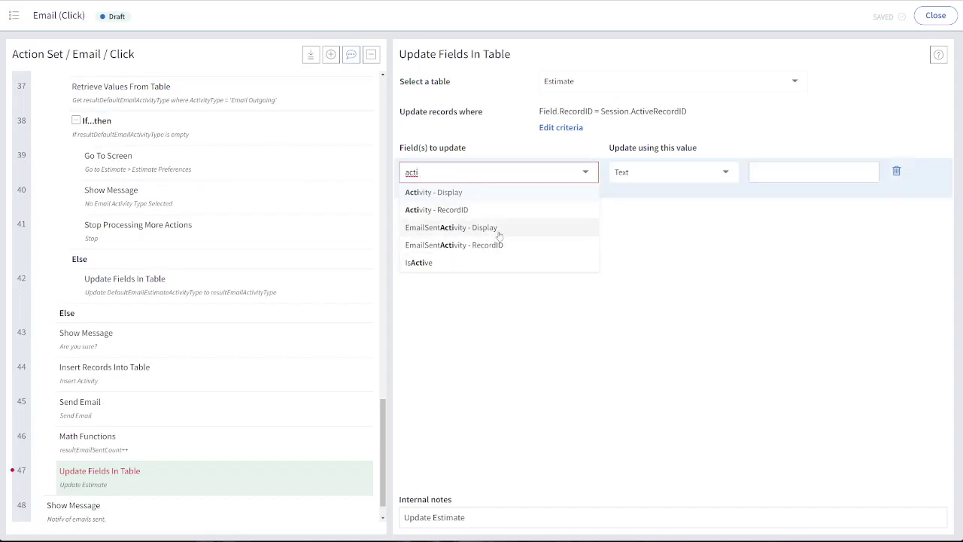
left_click(424, 250)
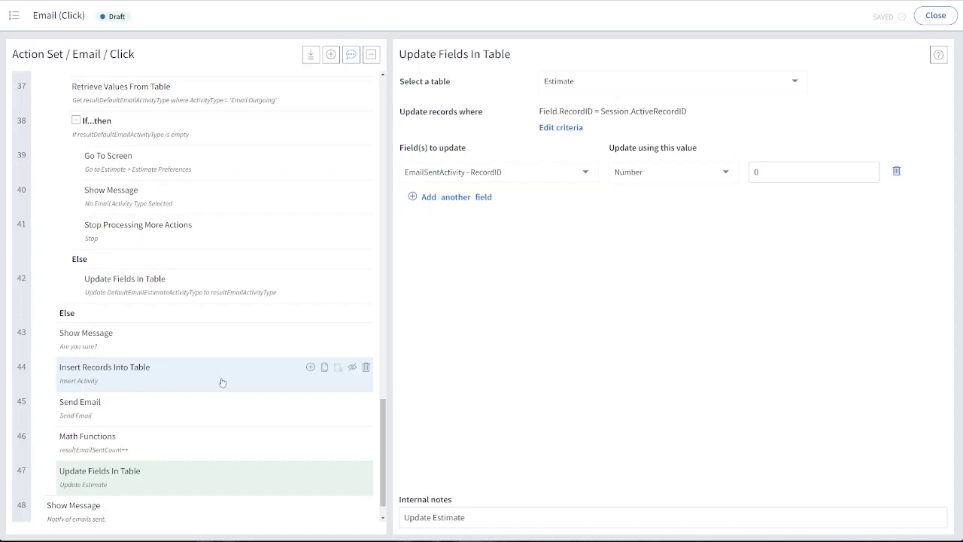
Check the action result name in the Insert Activity action and use resultActivityRecordID as the update value for EmailSentActivity - RecordID
left_click(156, 376)
scroll(606, 414, "down", 4)
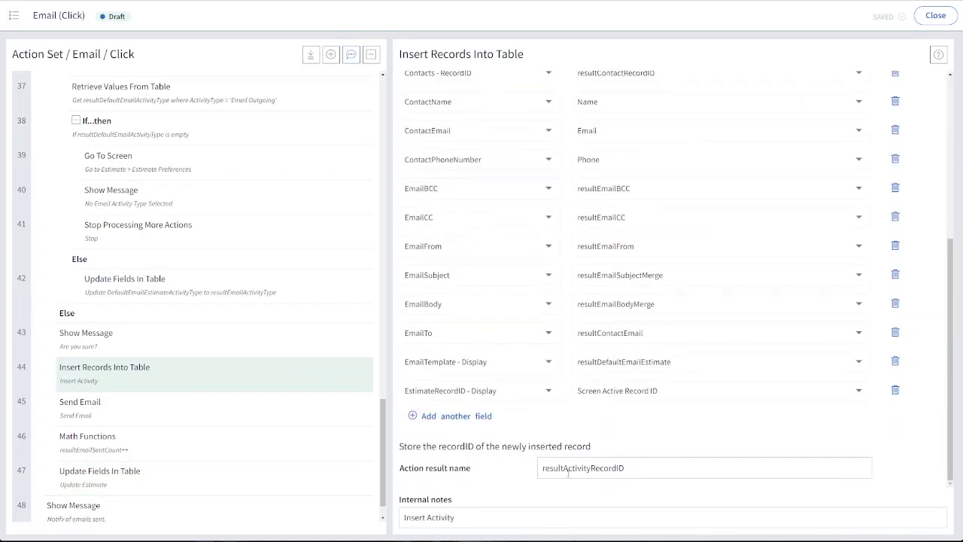
left_click(162, 468)
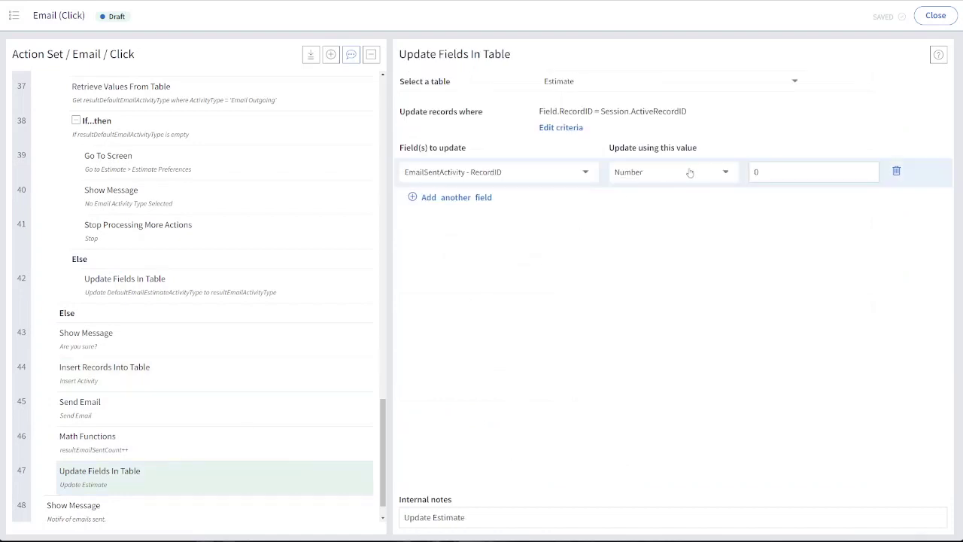
left_click(690, 173)
type("res")
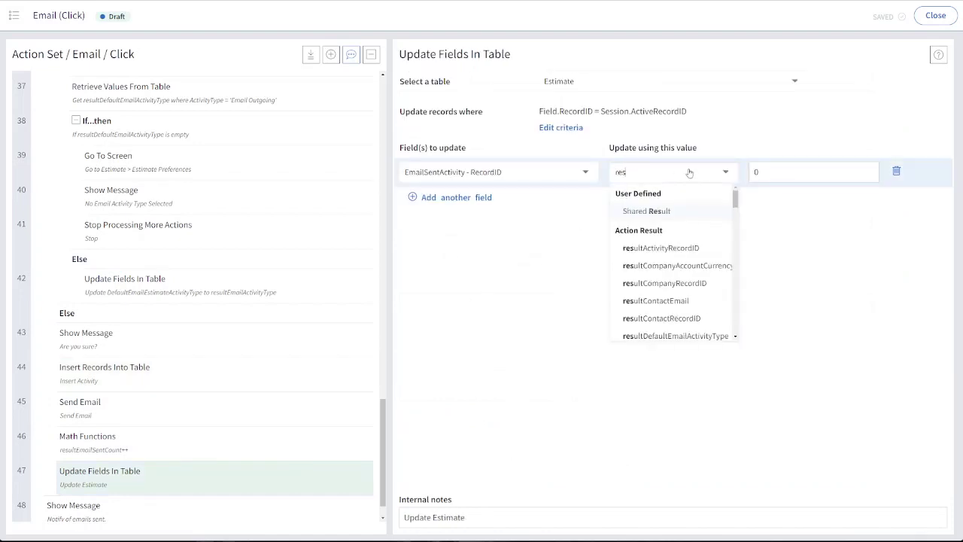
type("ultac")
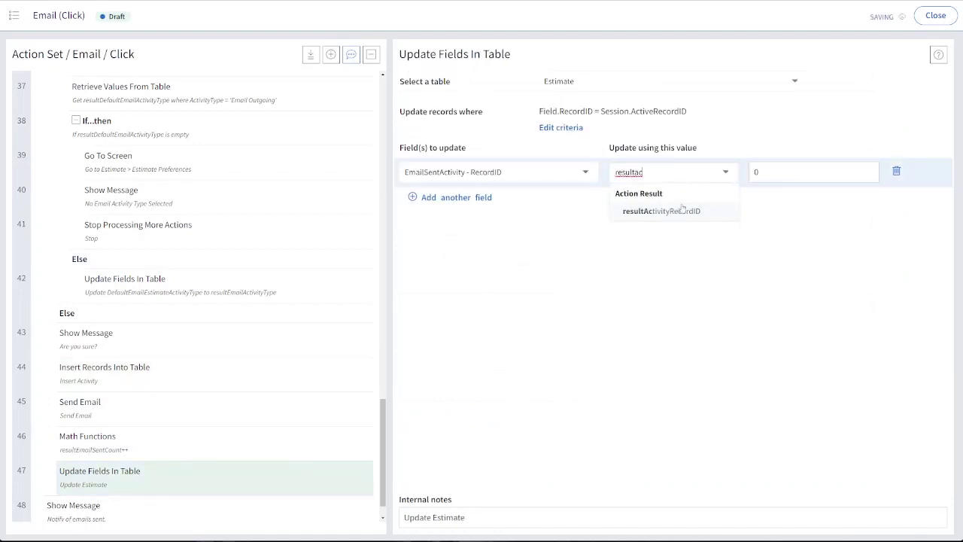
left_click(682, 211)
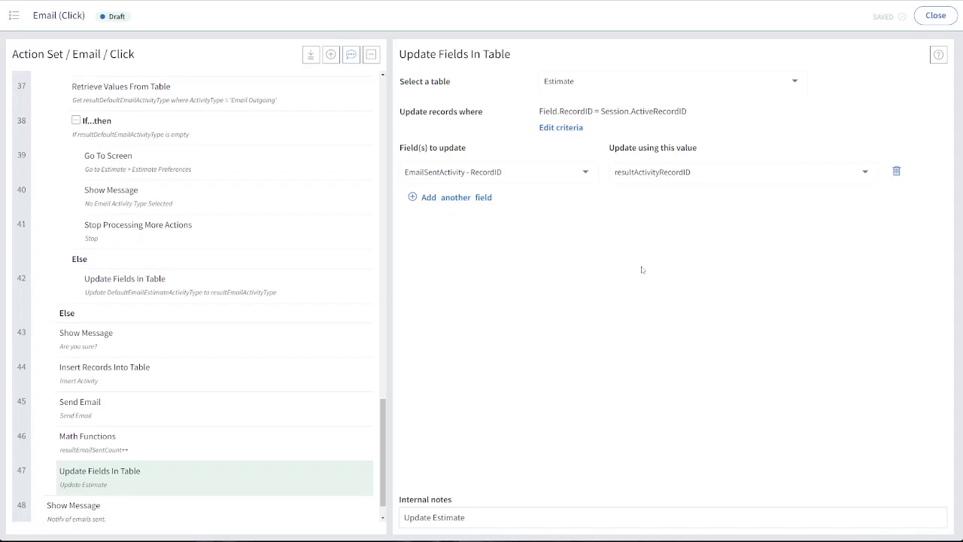
Close the Email button's action set and run the Email button on the Innovate Inc. estimate
left_click(935, 16)
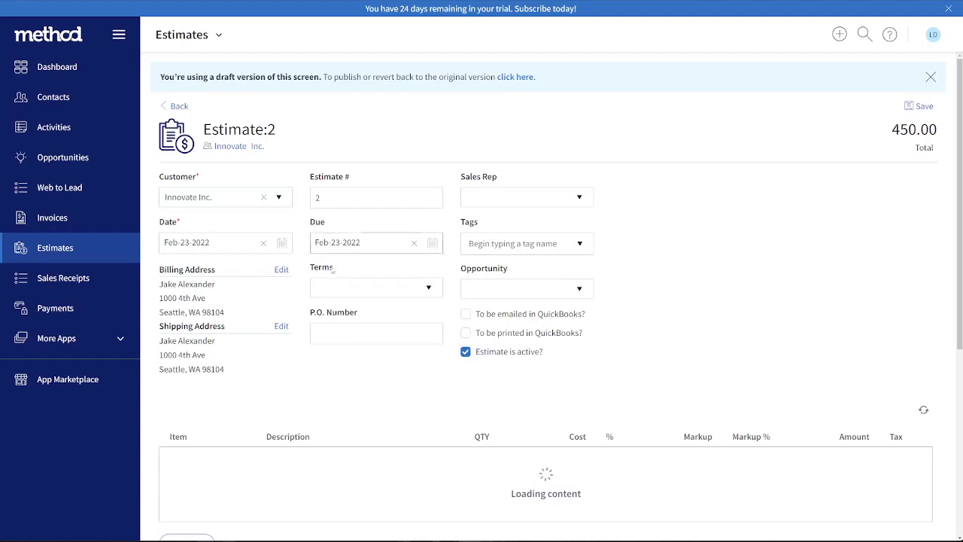
scroll(338, 317, "down", 3)
scroll(338, 316, "down", 1)
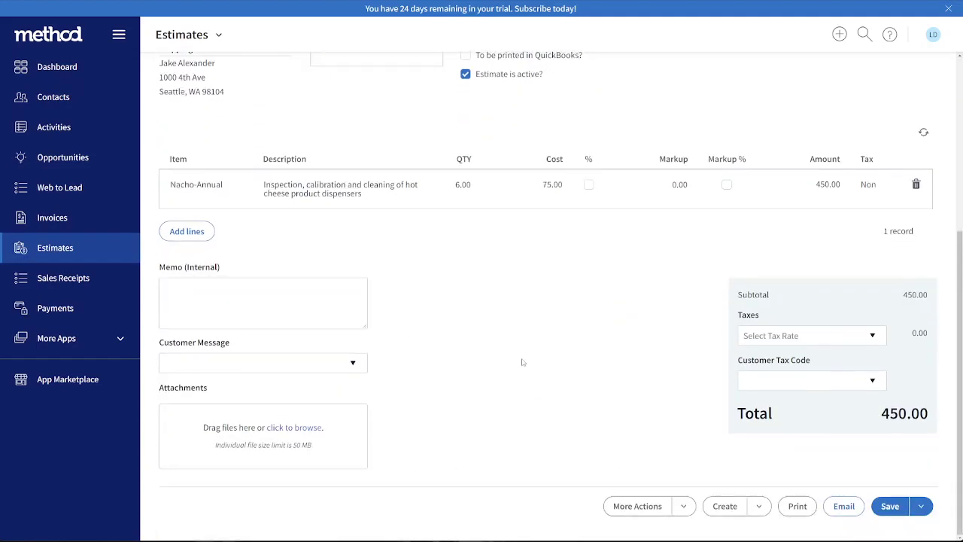
scroll(523, 362, "up", 4)
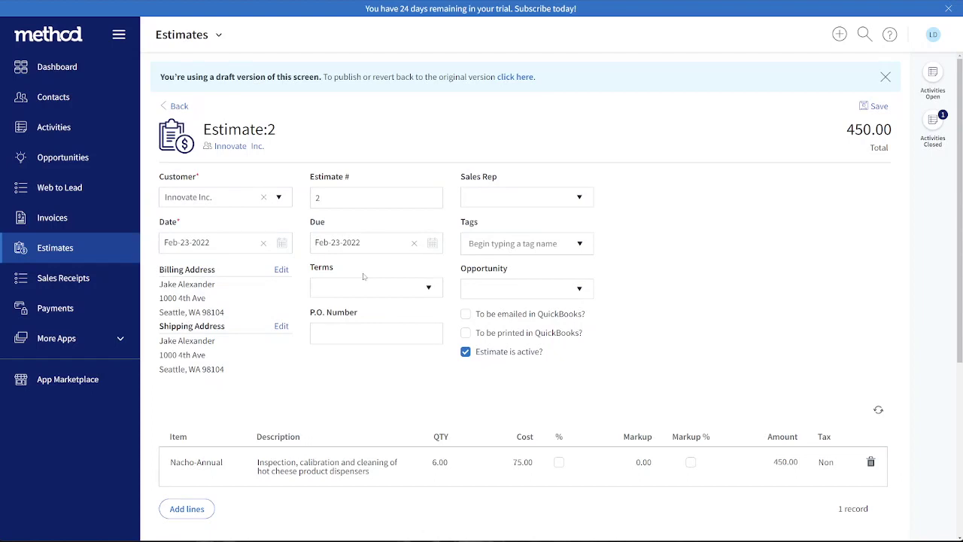
scroll(652, 306, "down", 4)
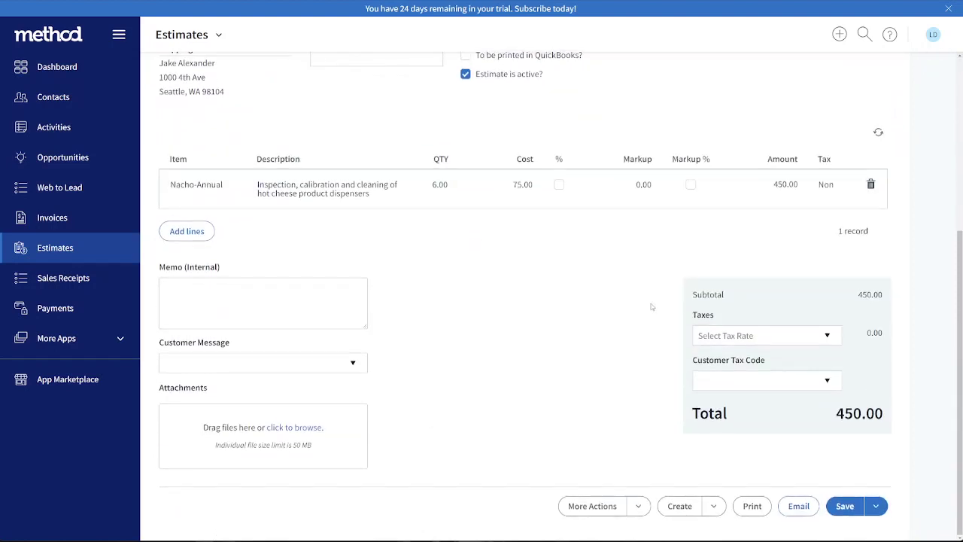
left_click(805, 512)
Reopen the New / Edit Estimate screen for customization and select the desktop Email button
left_click(217, 35)
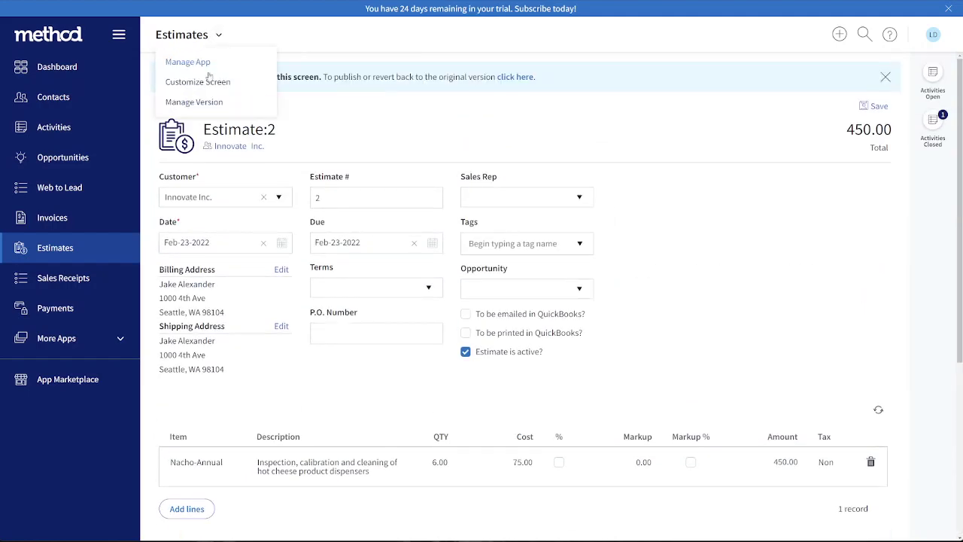
left_click(207, 82)
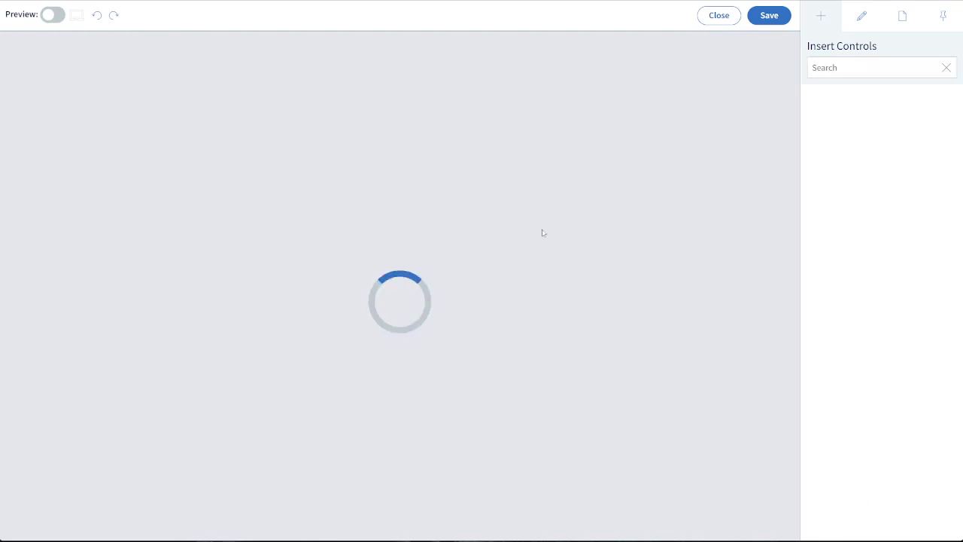
scroll(645, 262, "down", 20)
scroll(646, 276, "down", 7)
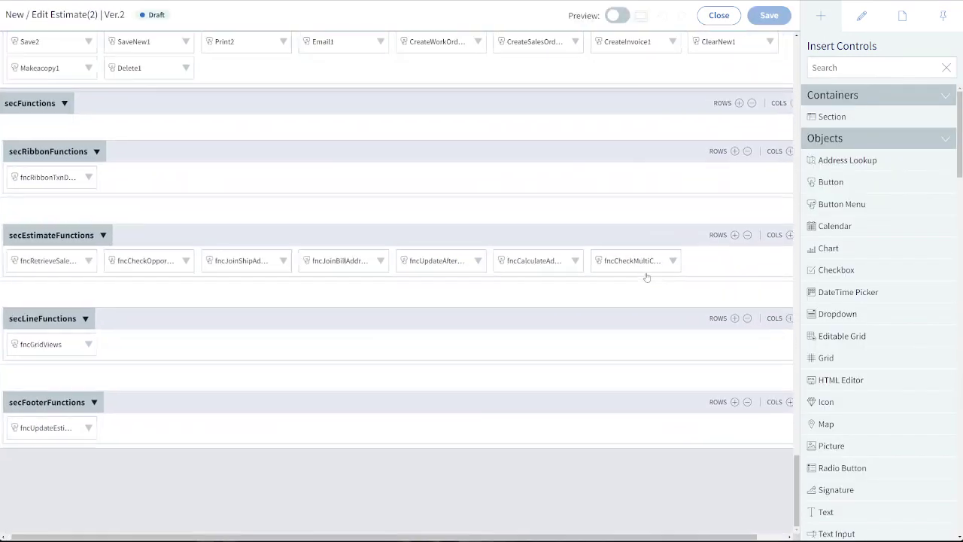
scroll(645, 275, "up", 2)
scroll(645, 276, "right", 1)
left_click(631, 129)
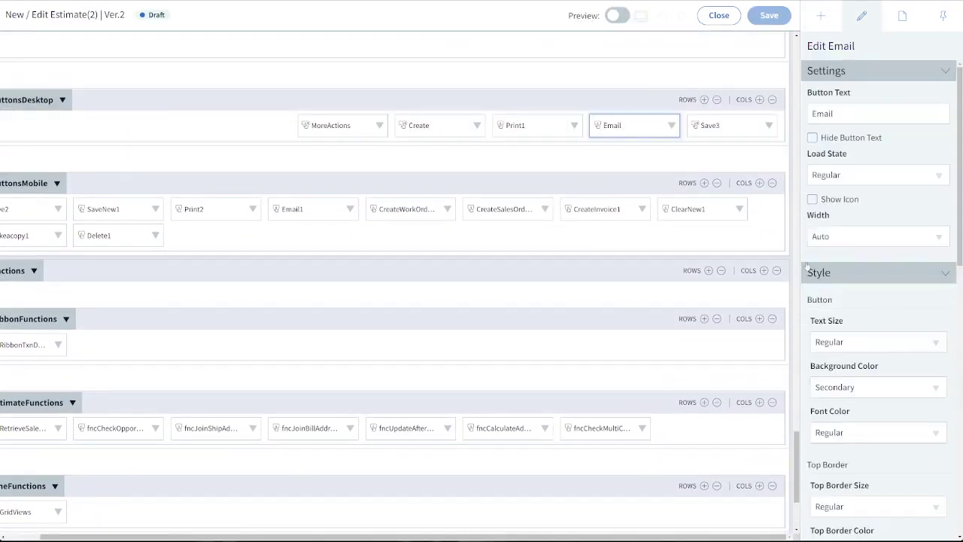
Open the Email button's click action set and its Insert Activity action for editing
scroll(902, 426, "down", 10)
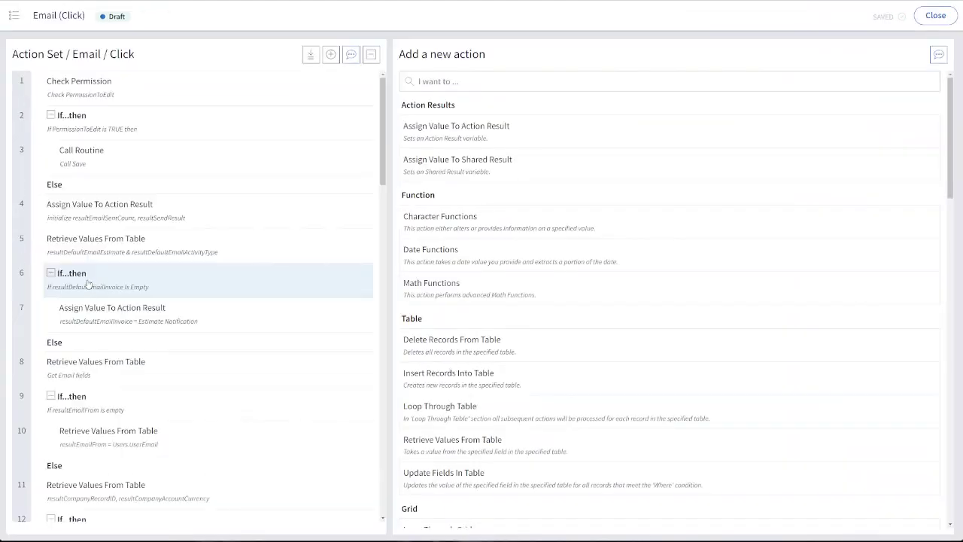
scroll(90, 286, "down", 15)
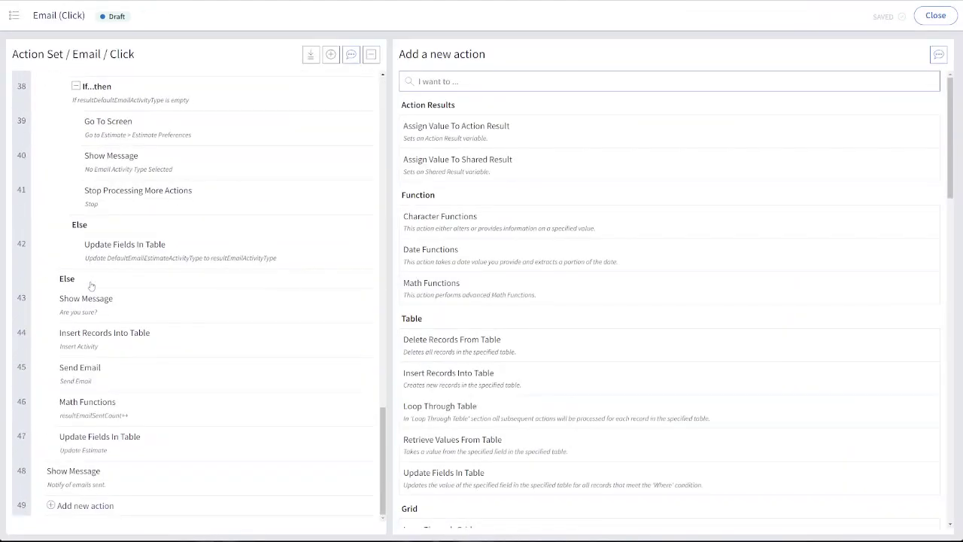
left_click(91, 344)
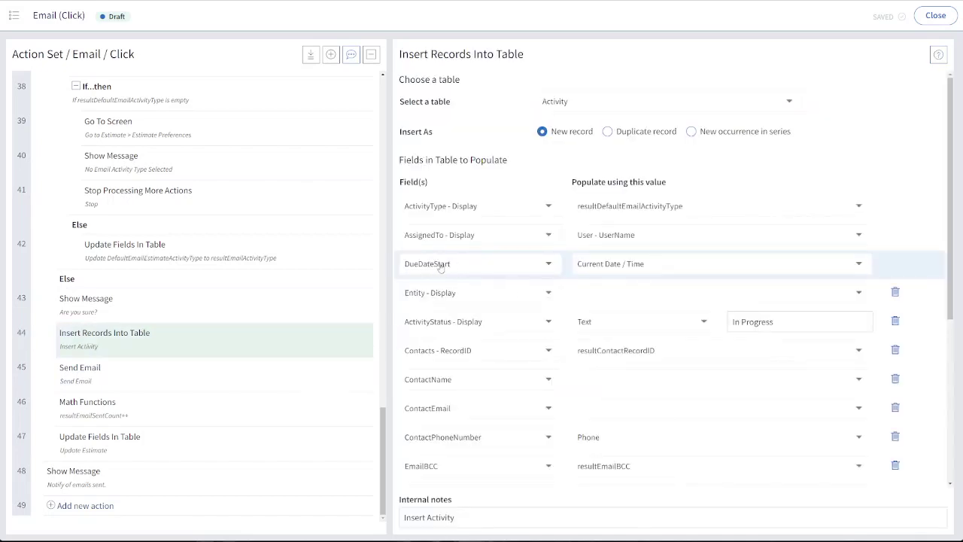
Add the CreatedDate field to the Insert Activity action and populate it with Current Date / Time
scroll(441, 267, "down", 3)
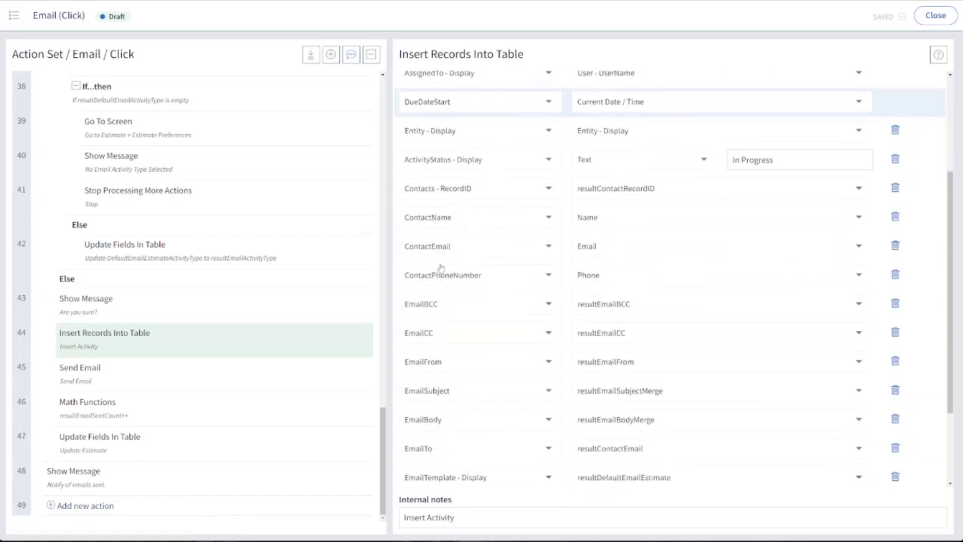
scroll(440, 267, "up", 3)
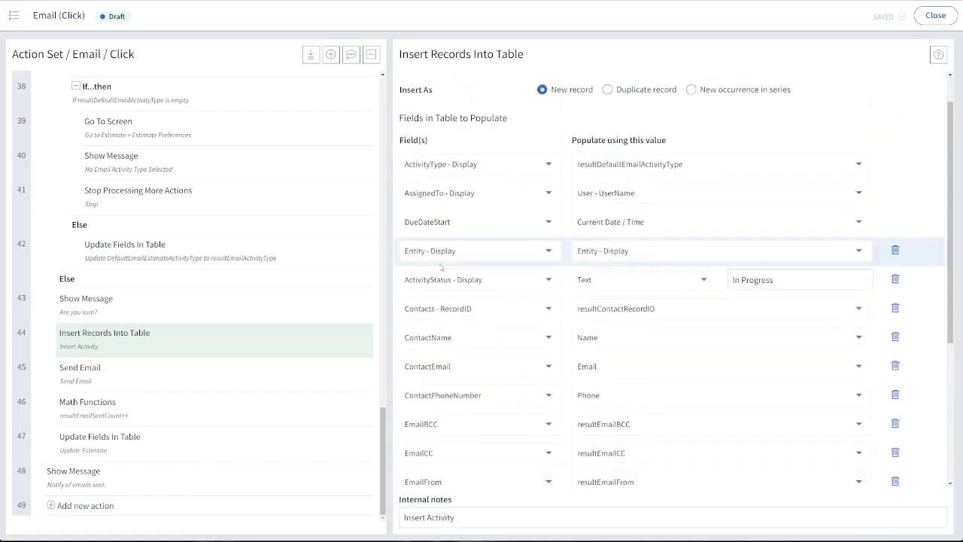
scroll(442, 267, "down", 3)
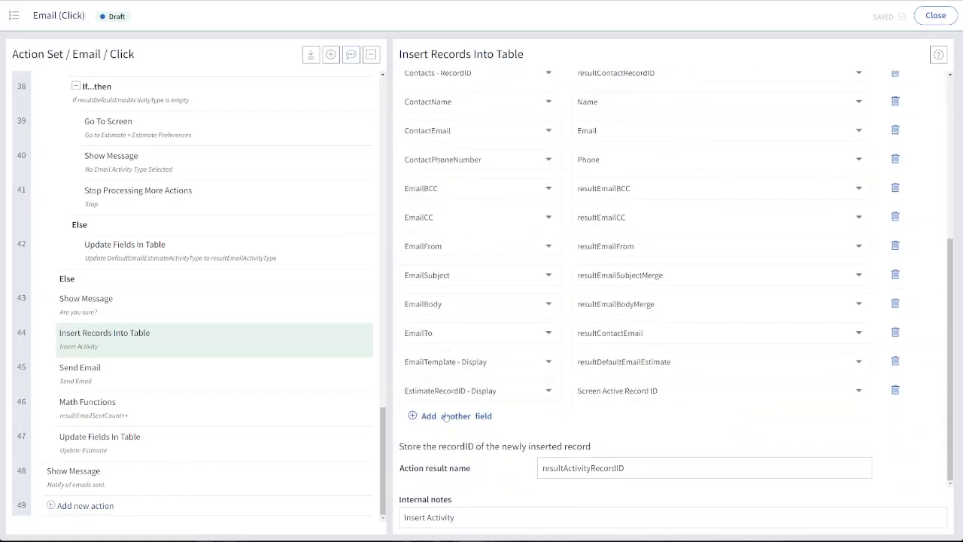
left_click(445, 416)
left_click(453, 420)
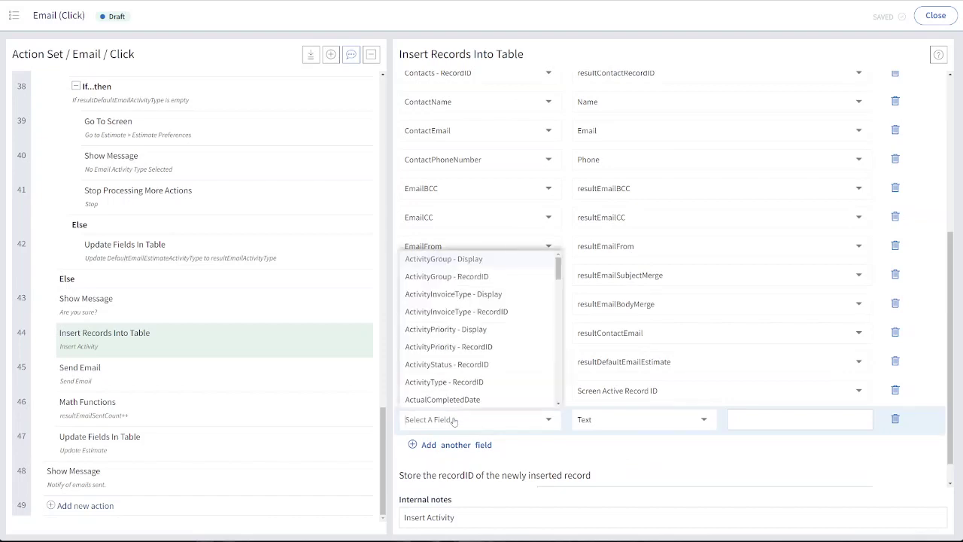
type("date")
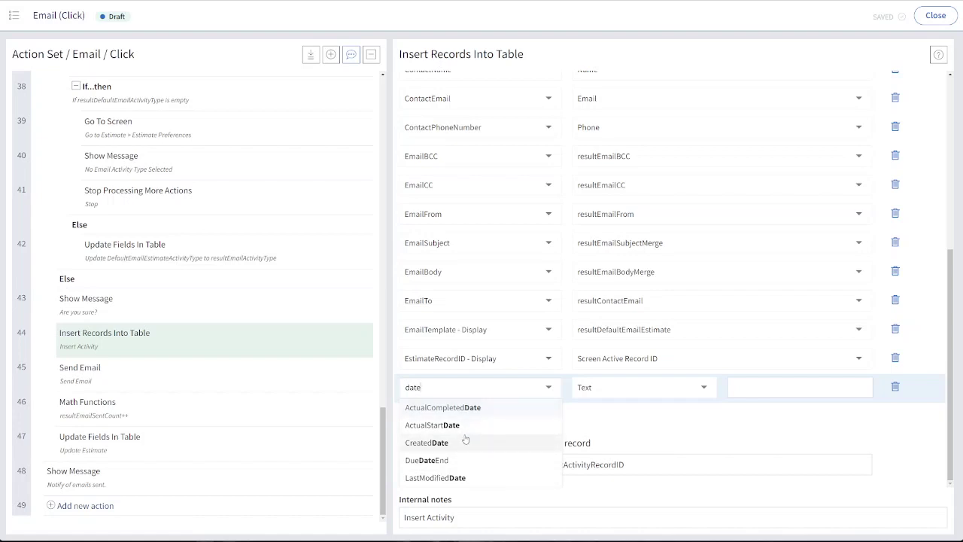
left_click(466, 440)
left_click(631, 390)
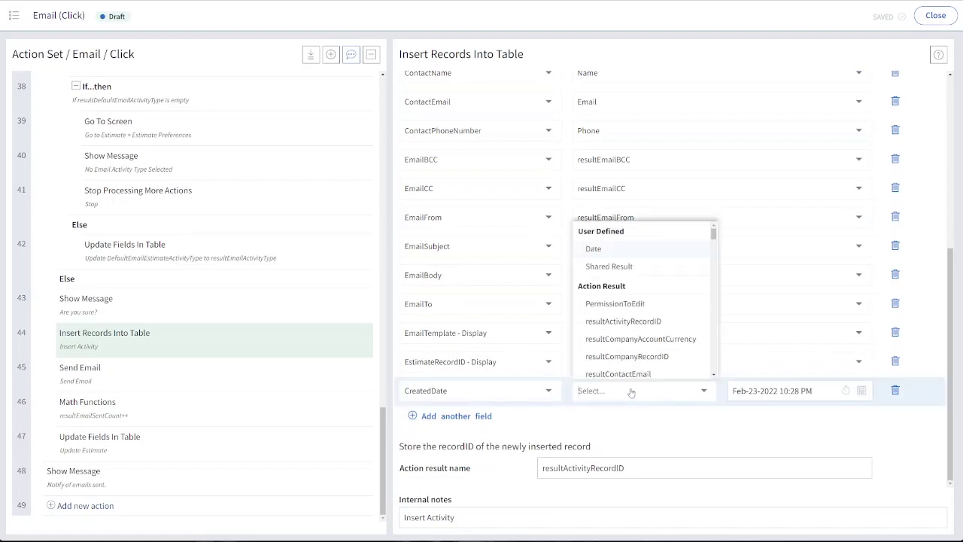
type("rre")
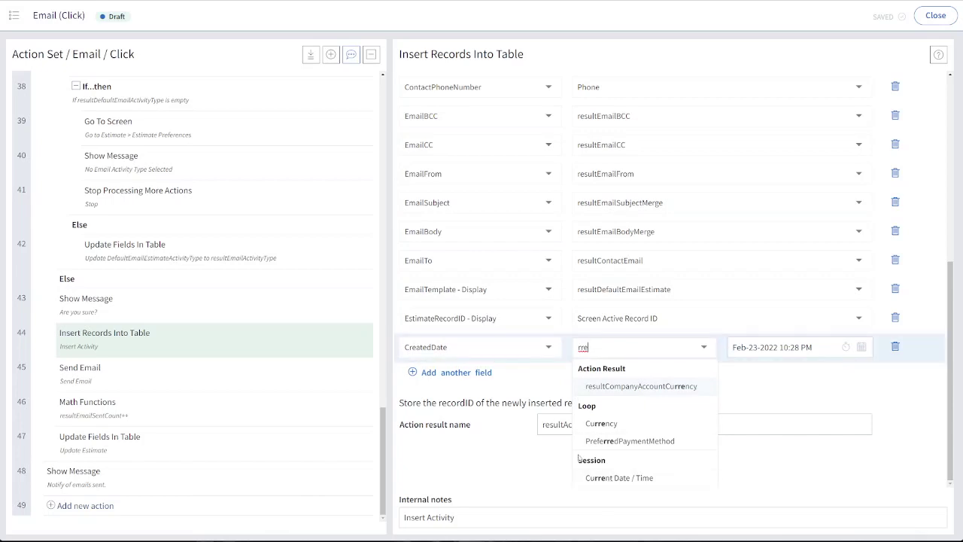
left_click(609, 480)
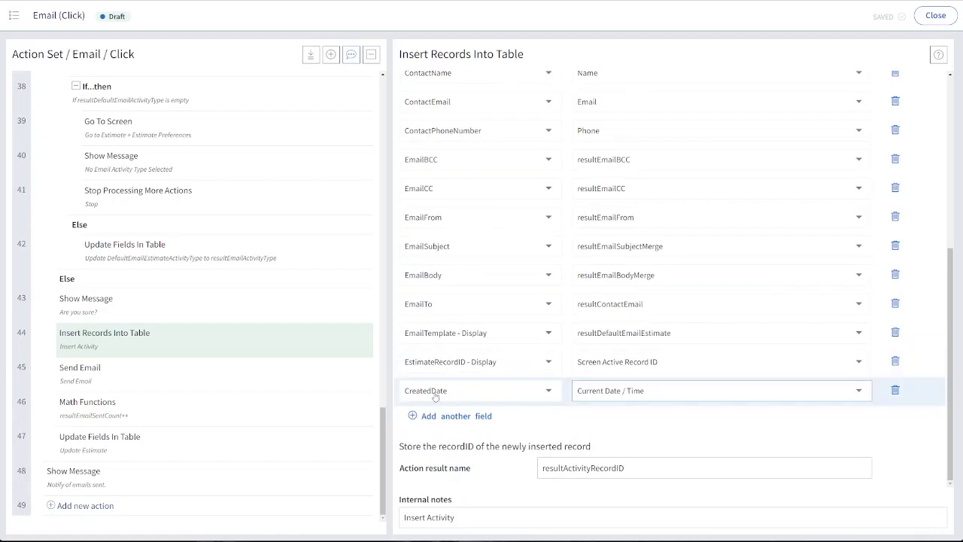
Close the Email action set and the estimate screen designer, and return to the Estimates list
scroll(535, 260, "up", 5)
left_click(932, 18)
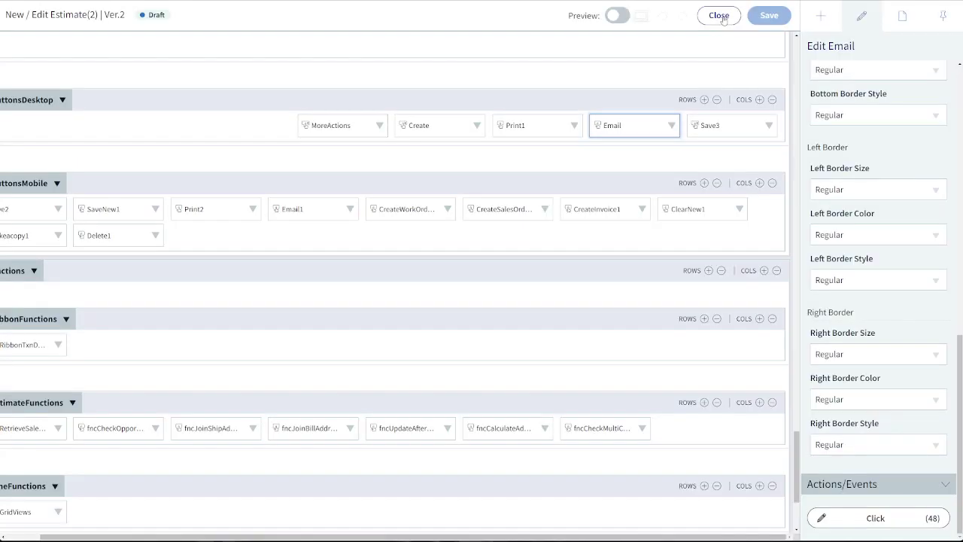
left_click(721, 17)
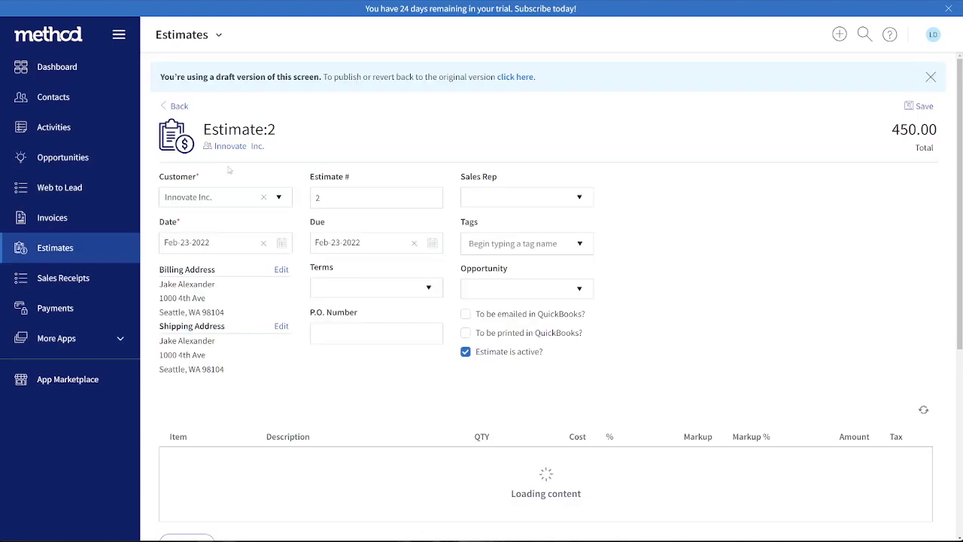
left_click(82, 254)
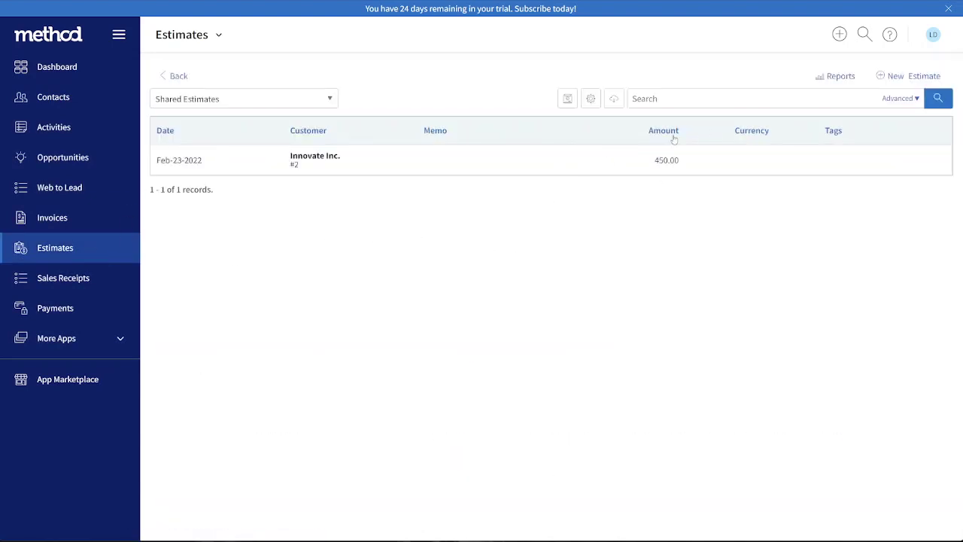
Open the Estimate List screen for customization and create an editable copy of it
left_click(217, 36)
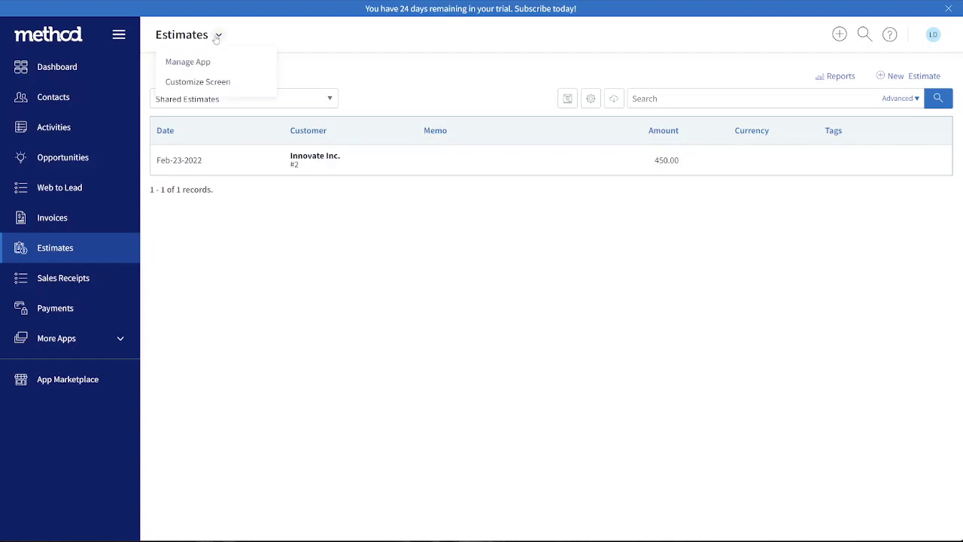
left_click(195, 82)
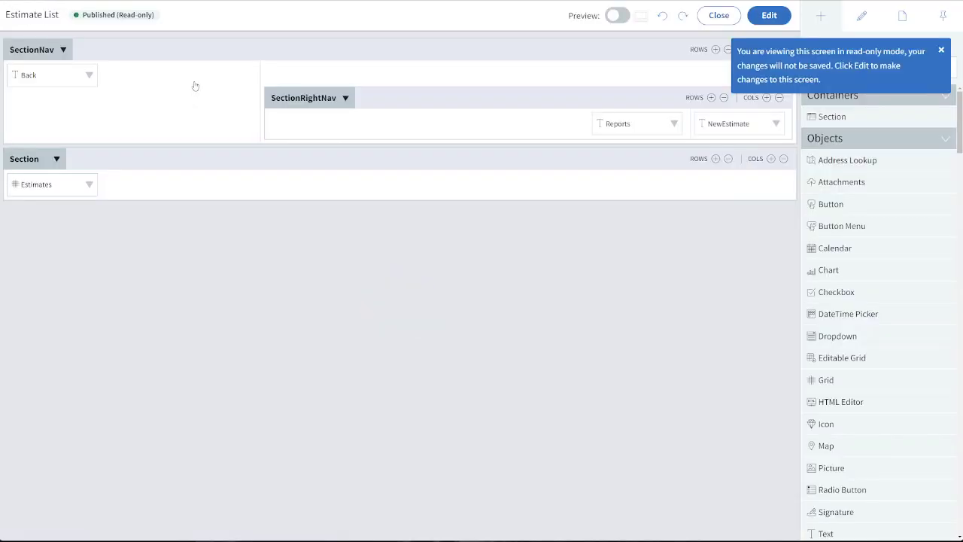
left_click(768, 19)
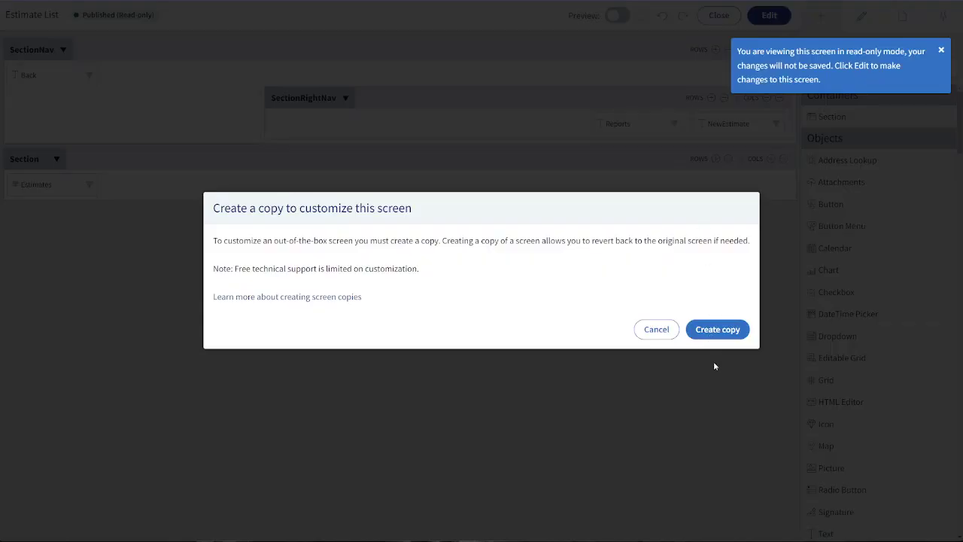
left_click(721, 338)
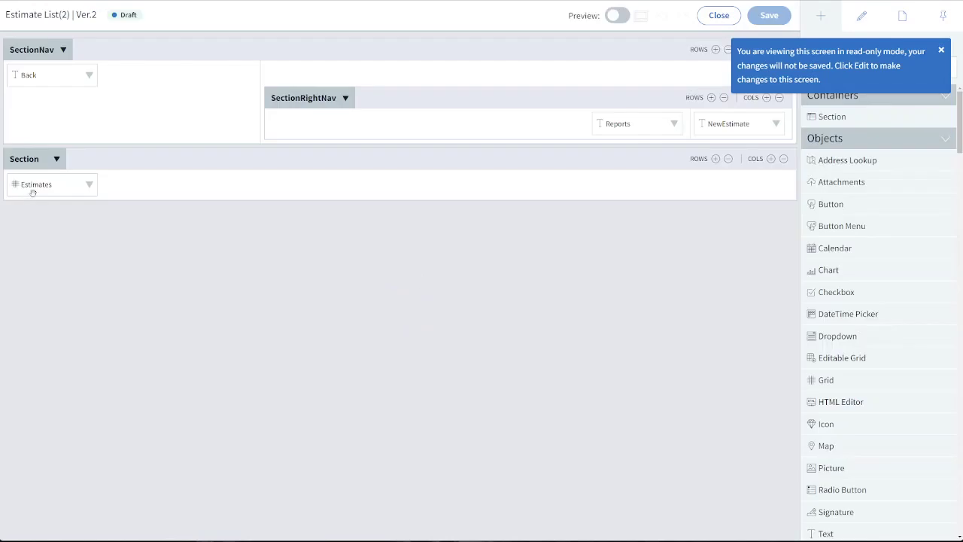
Open the Estimates grid's column settings, search the fields available for a new column for "acti", and clear the search
left_click(28, 183)
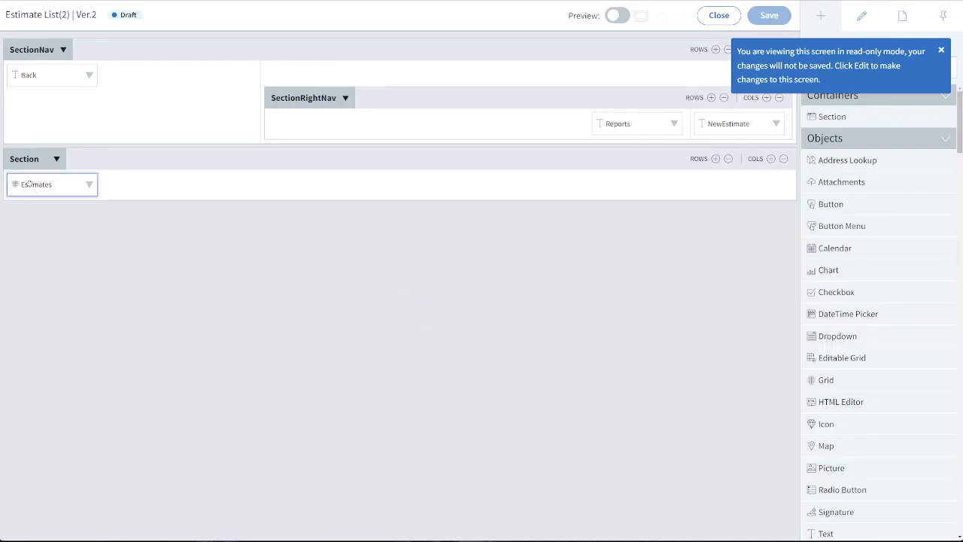
left_click(878, 382)
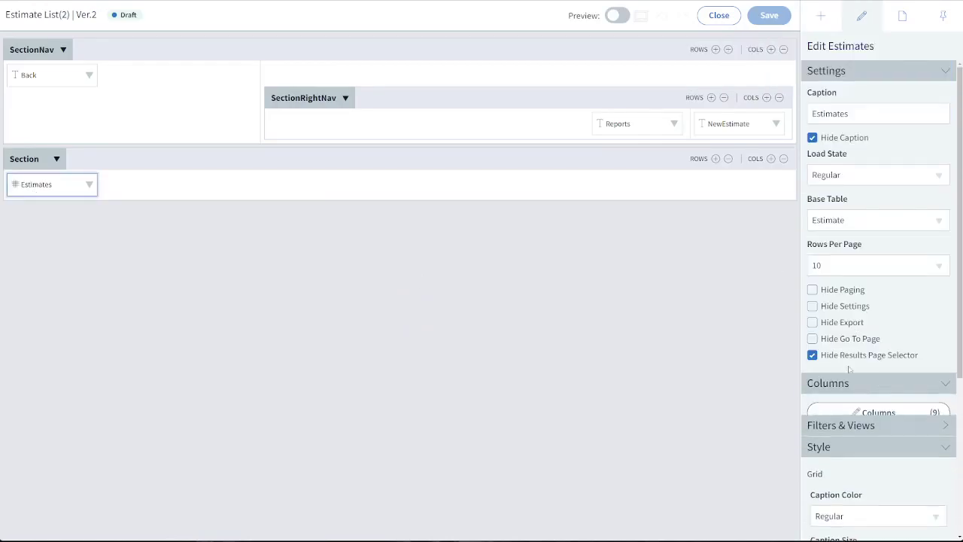
left_click(844, 418)
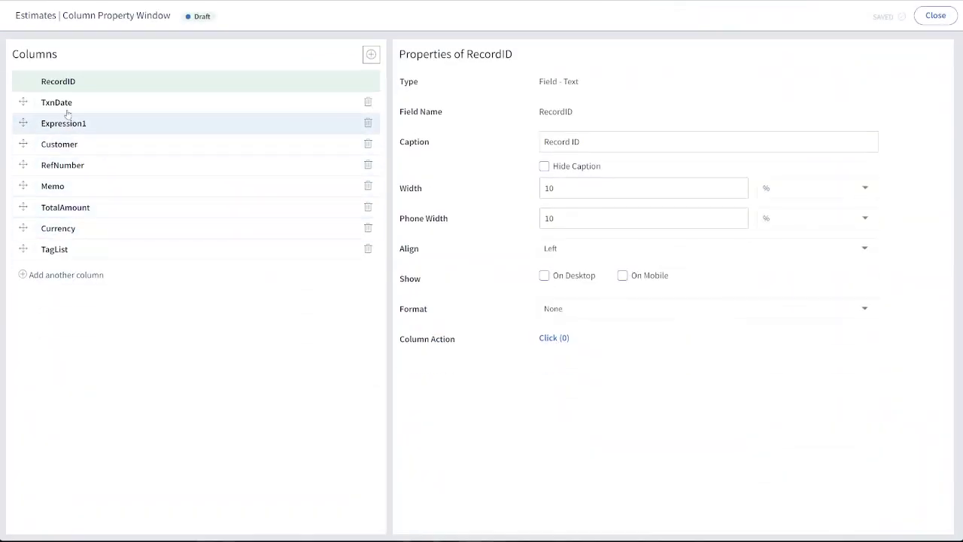
left_click(84, 276)
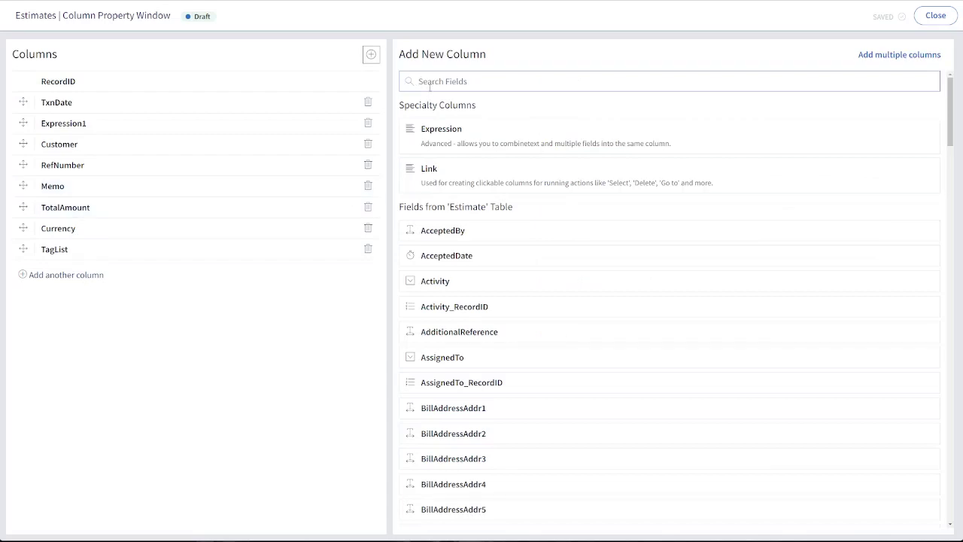
type("acti")
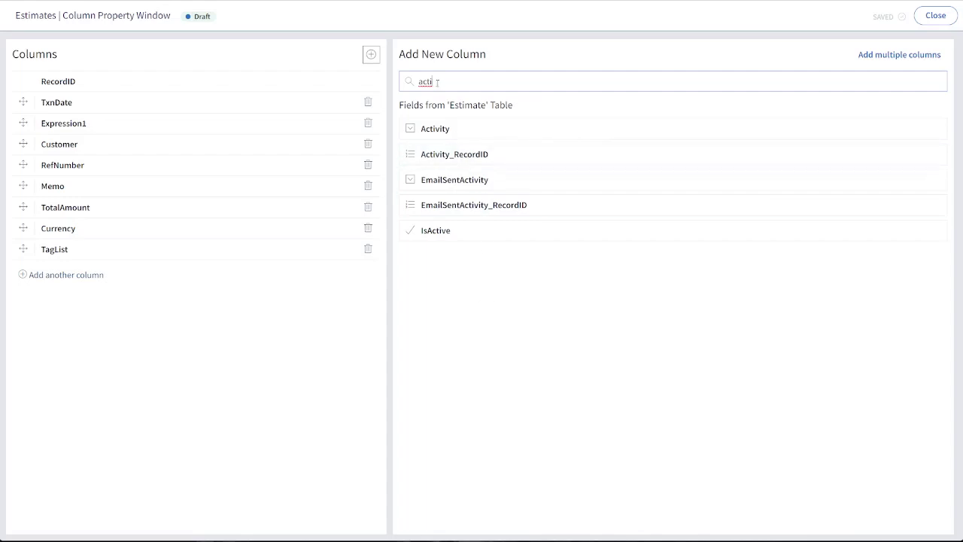
left_click_drag(436, 83, 405, 78)
key("BackSpace")
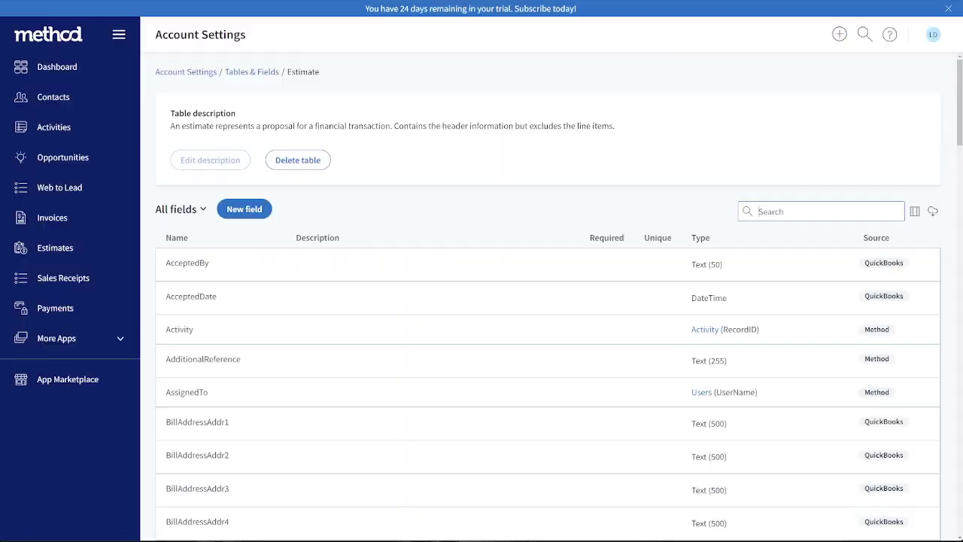
Search the Estimate table's field list in Account Settings for "activ" to locate the EmailSentActivity field
left_click_drag(316, 80, 294, 77)
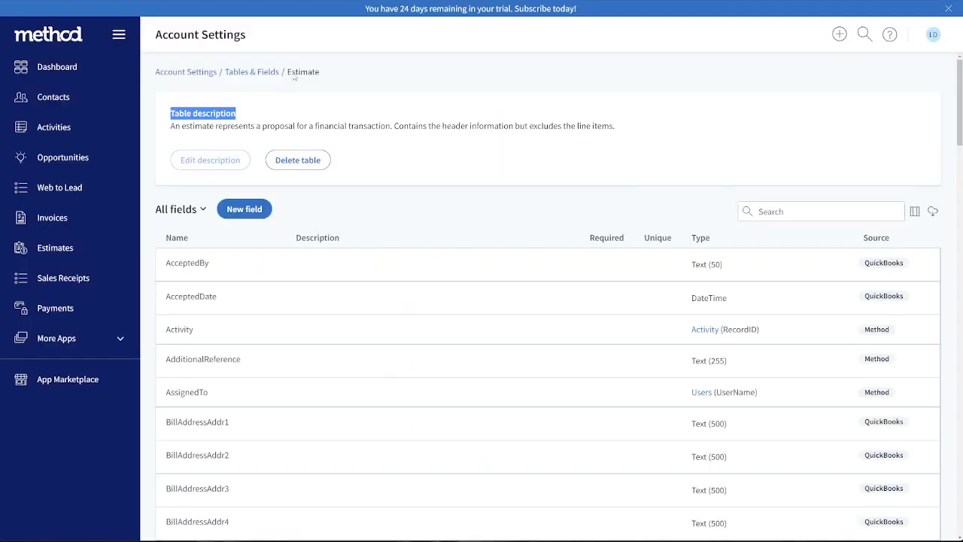
scroll(435, 225, "down", 1)
left_click(432, 201)
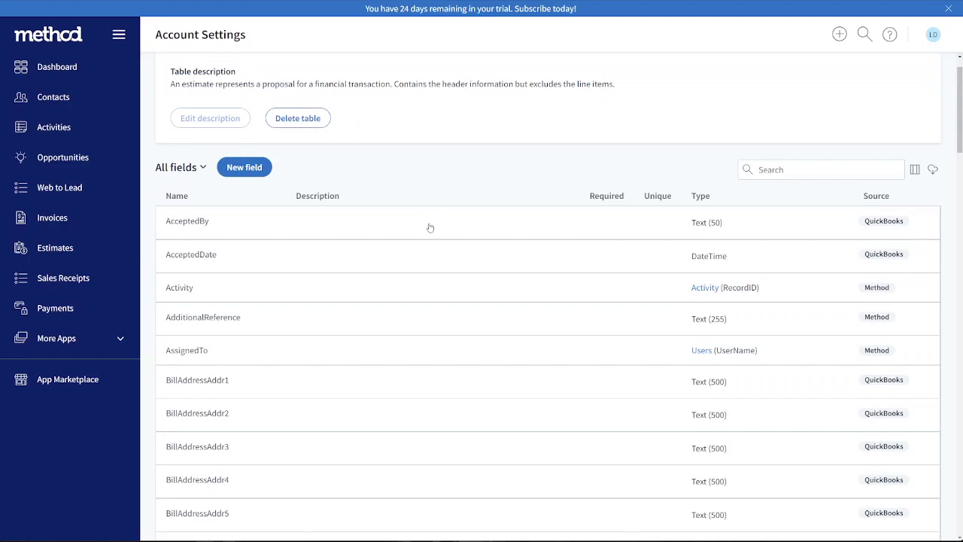
scroll(431, 227, "down", 4)
scroll(430, 227, "up", 4)
key("ctrl+f")
type("activ")
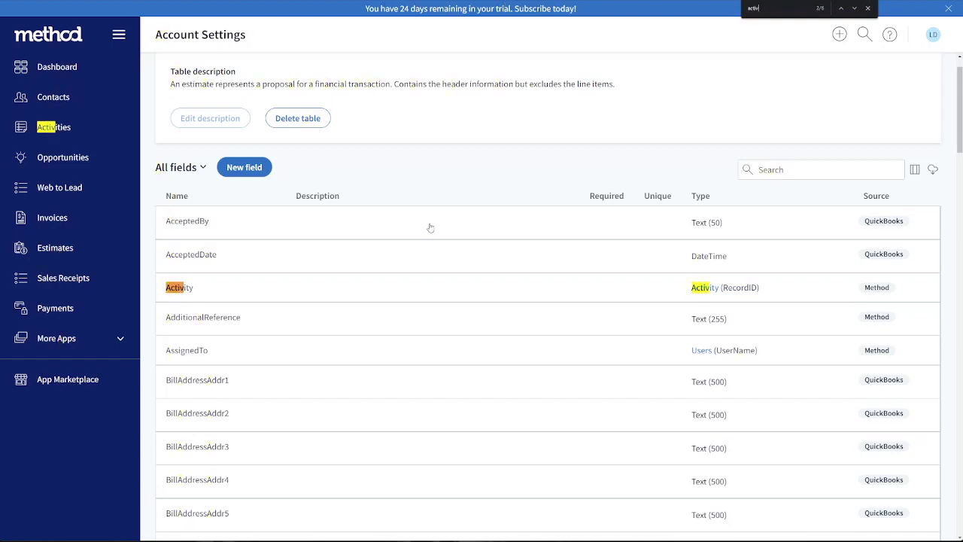
key("Return")
key("Return")
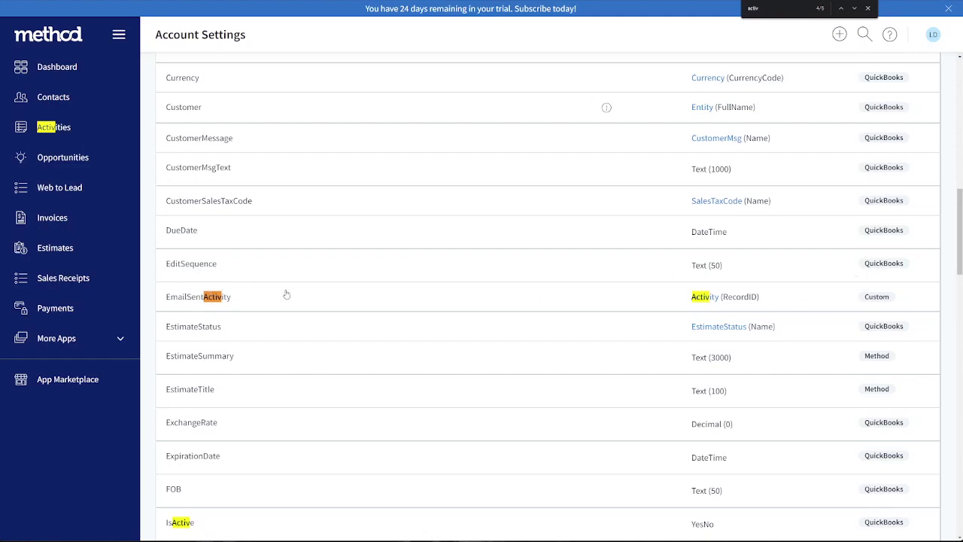
Start a new Estimate table field with the Linked type and link it using EmailSentActivity
scroll(301, 296, "up", 10)
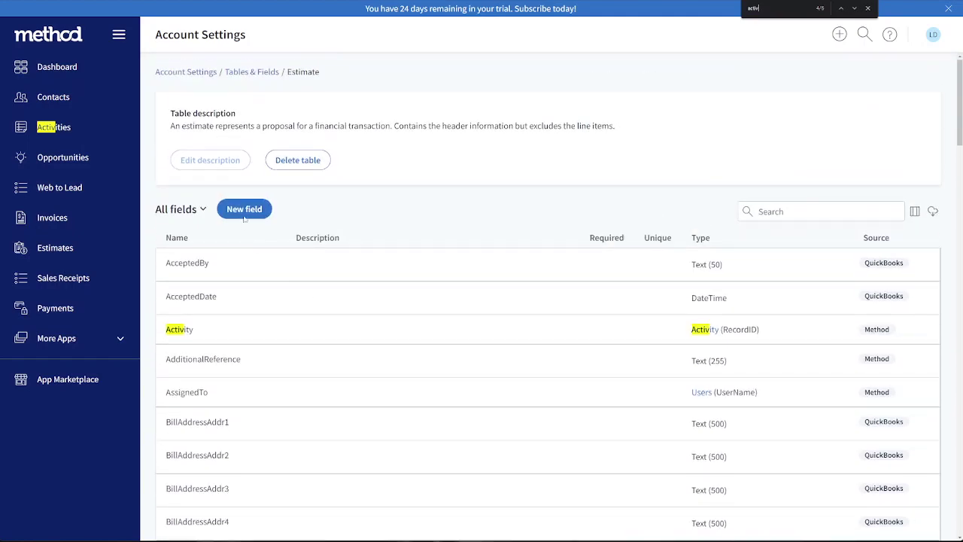
left_click(243, 216)
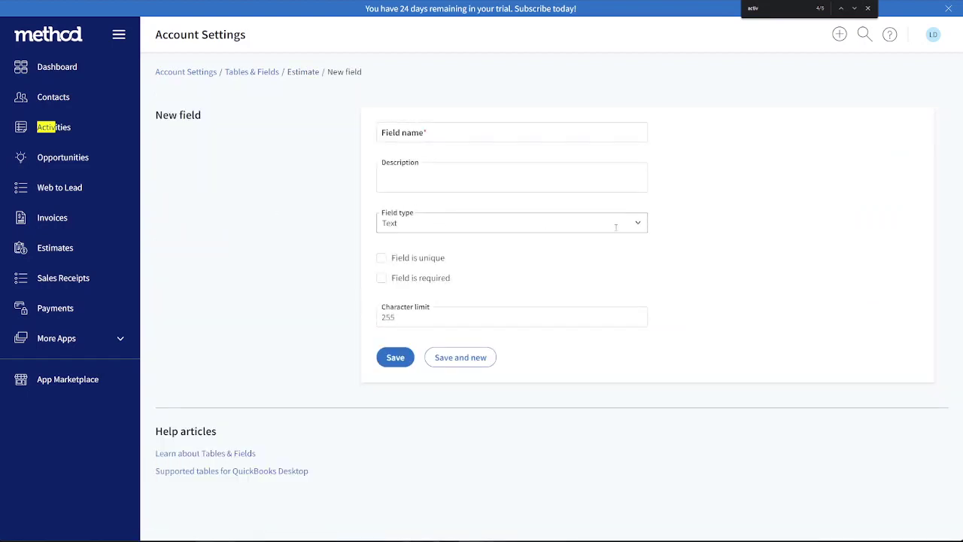
left_click(638, 222)
left_click(482, 260)
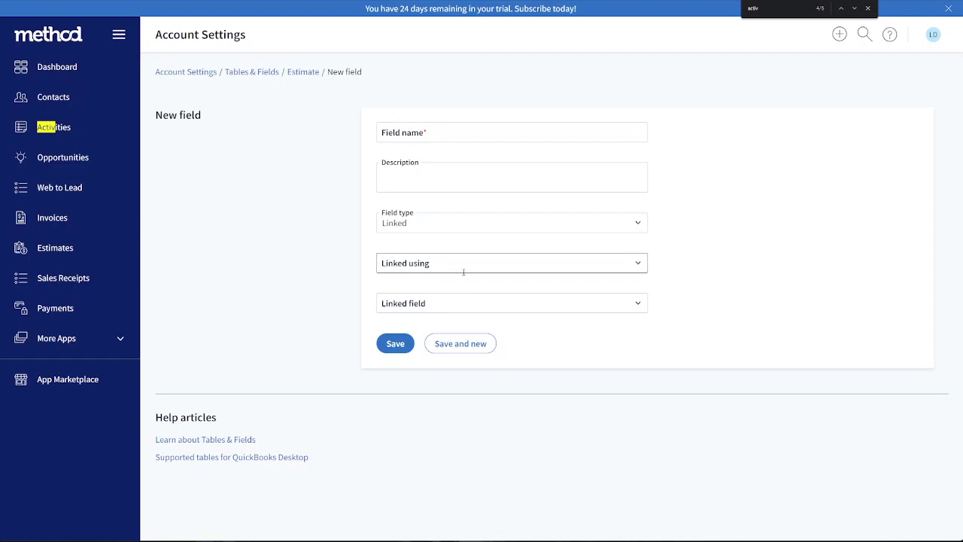
left_click(636, 264)
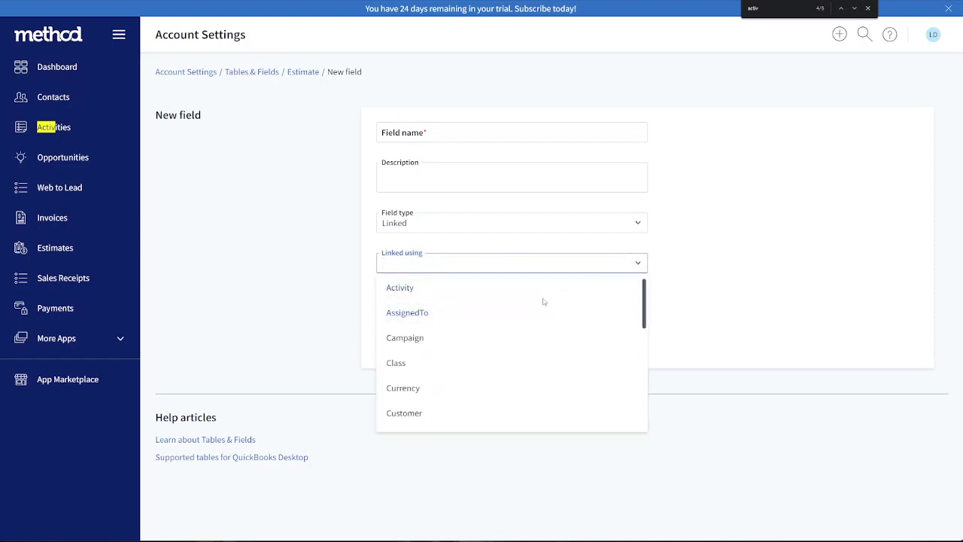
scroll(535, 297, "down", 3)
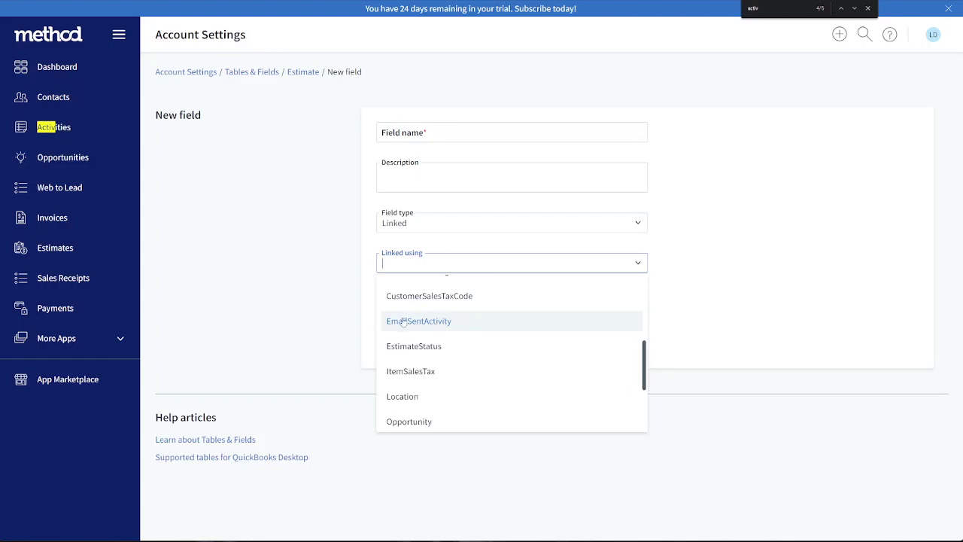
left_click(430, 323)
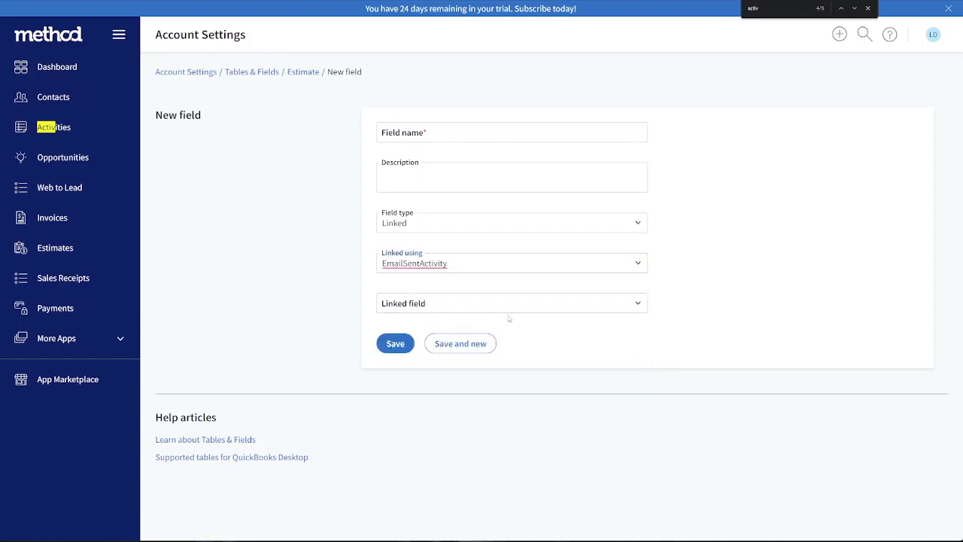
Choose CreatedDate as the linked field, save the new field and start another blank one
left_click(636, 303)
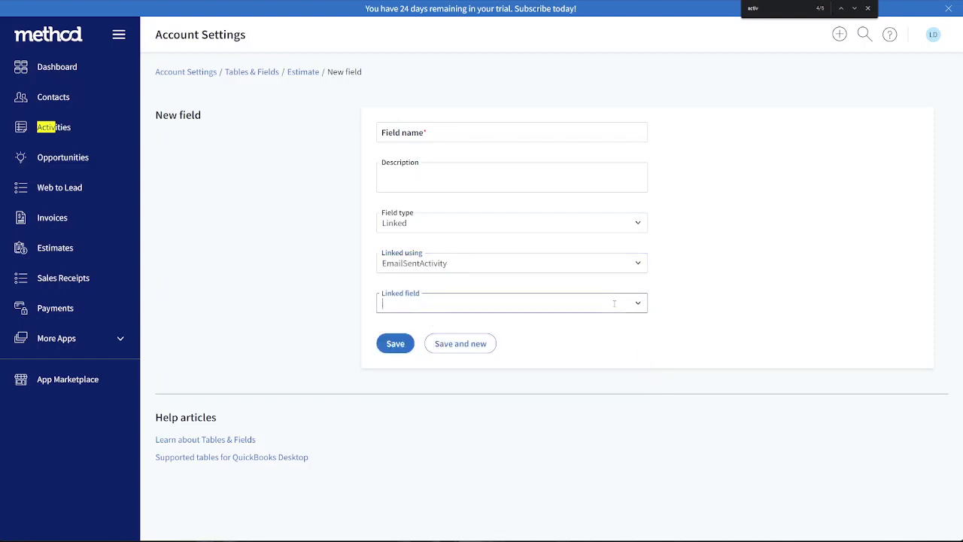
type("crea")
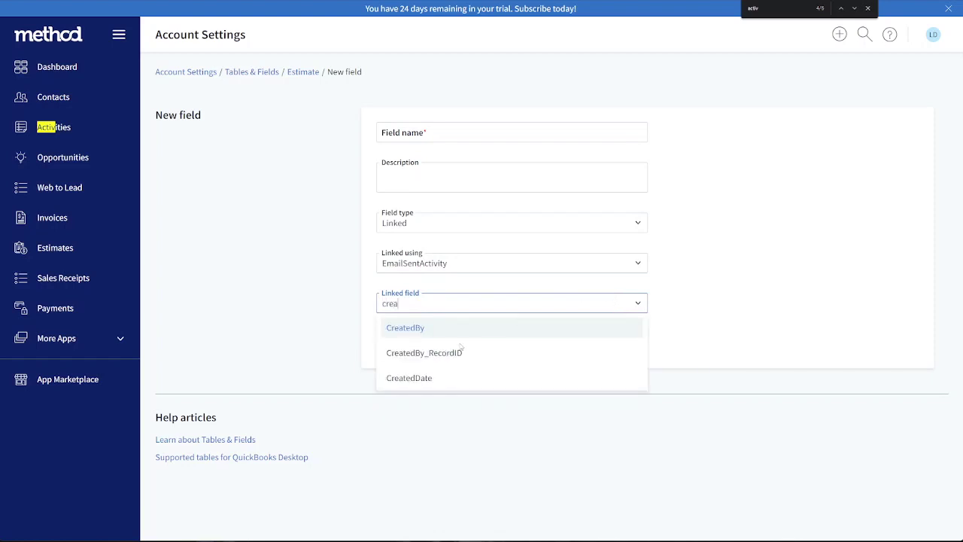
left_click(430, 378)
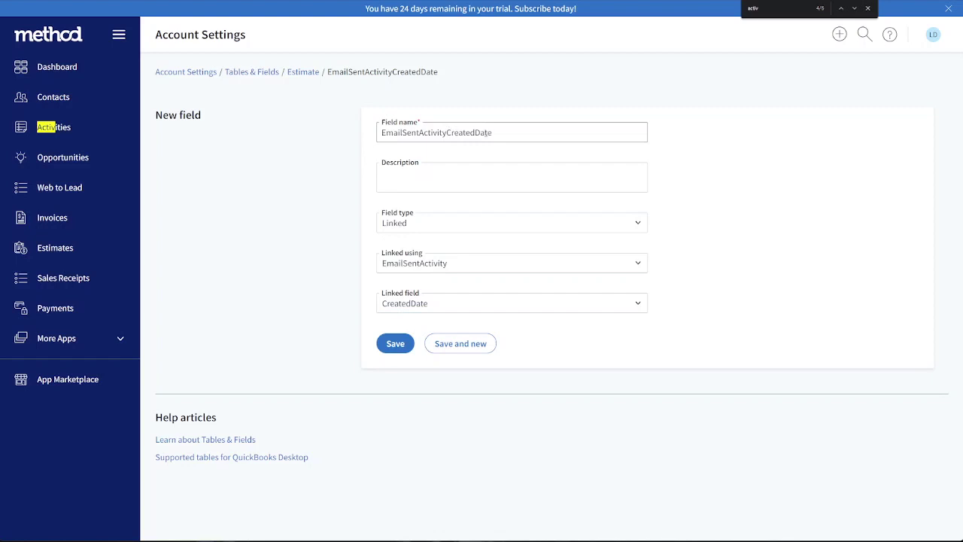
left_click(455, 346)
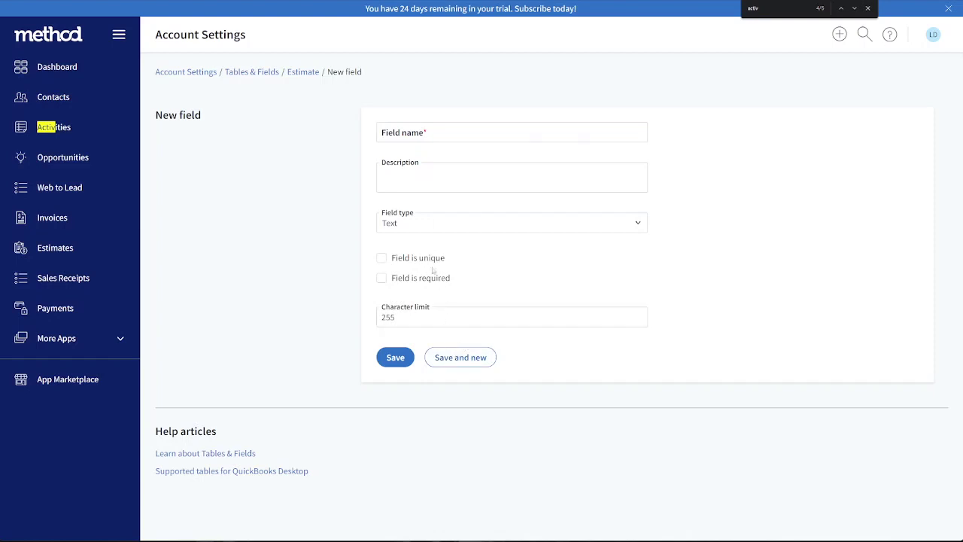
Make the new Estimate table field a Linked type and link it using EmailSentActivity
left_click(644, 227)
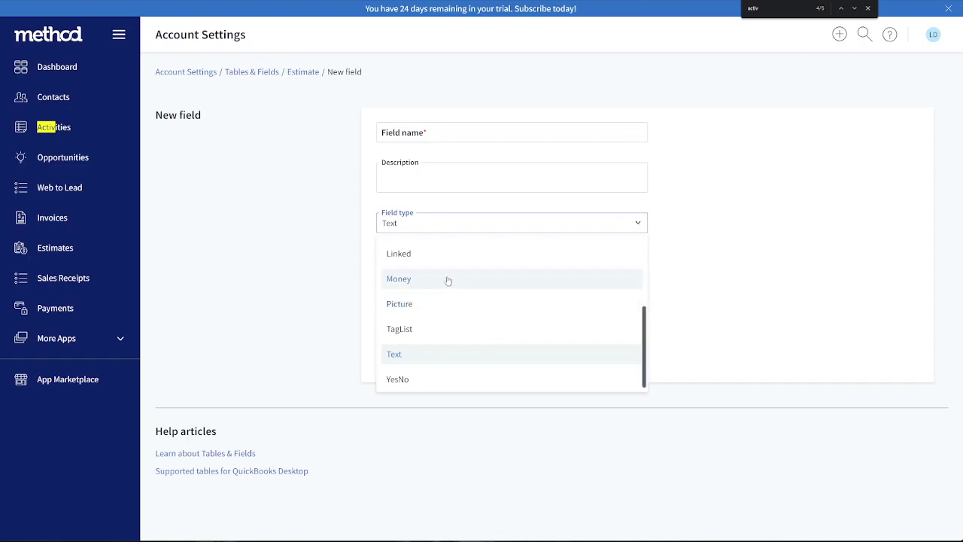
left_click(447, 254)
left_click(638, 263)
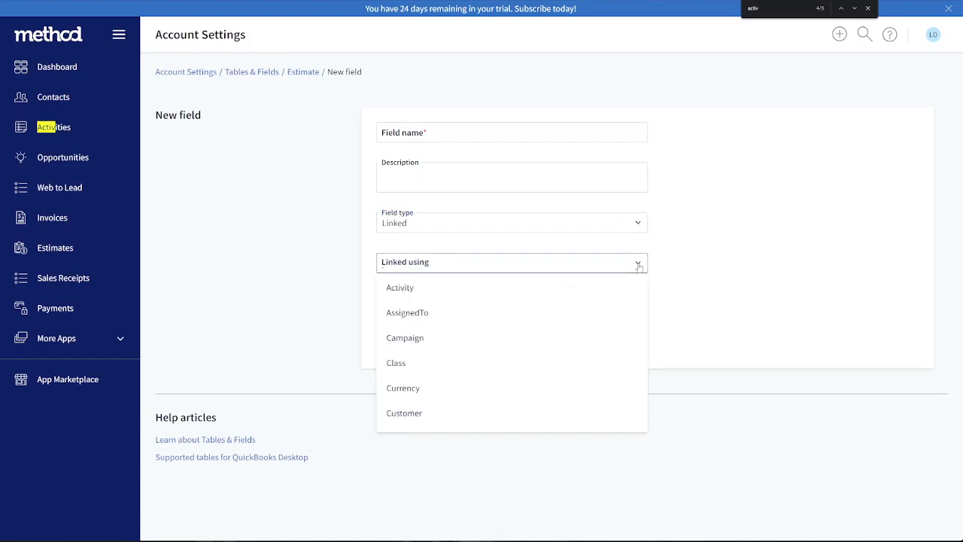
scroll(532, 332, "down", 5)
scroll(532, 331, "up", 3)
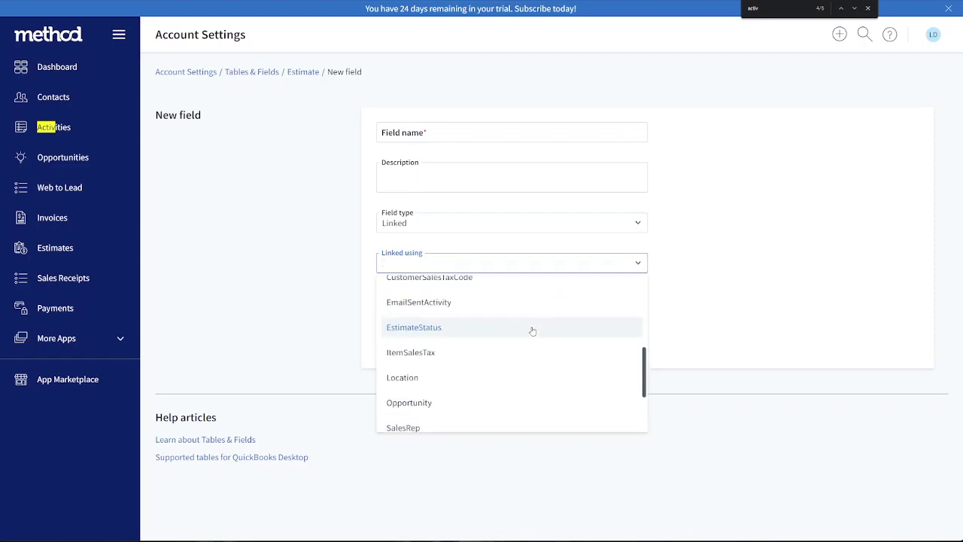
left_click(410, 351)
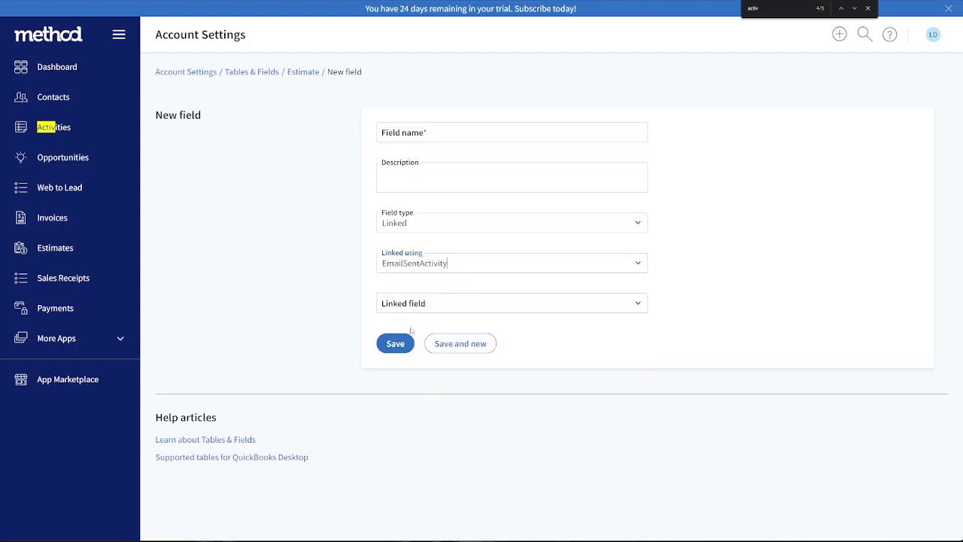
Search the linked fields for "date", choose ActualCompletedDate and save the new Estimate table field
left_click(564, 300)
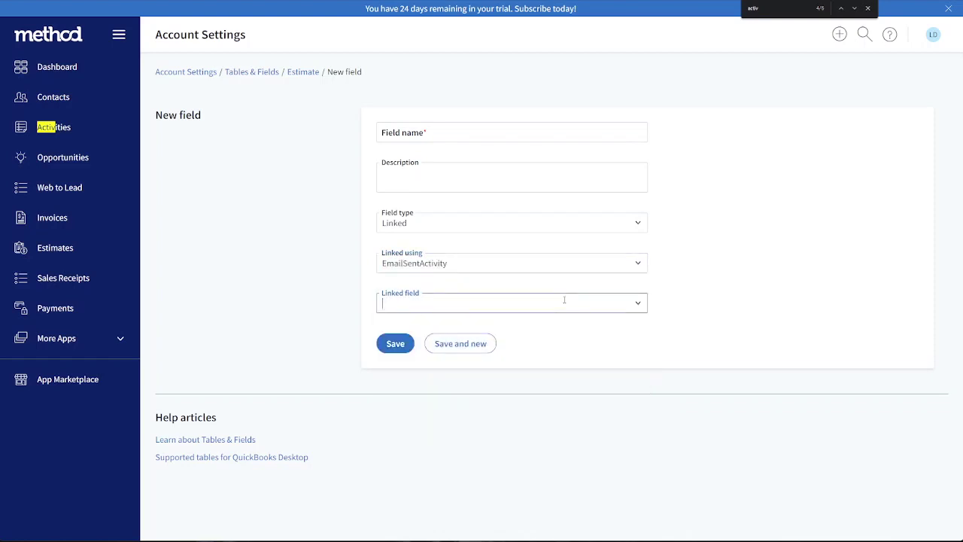
type("date")
left_click(501, 329)
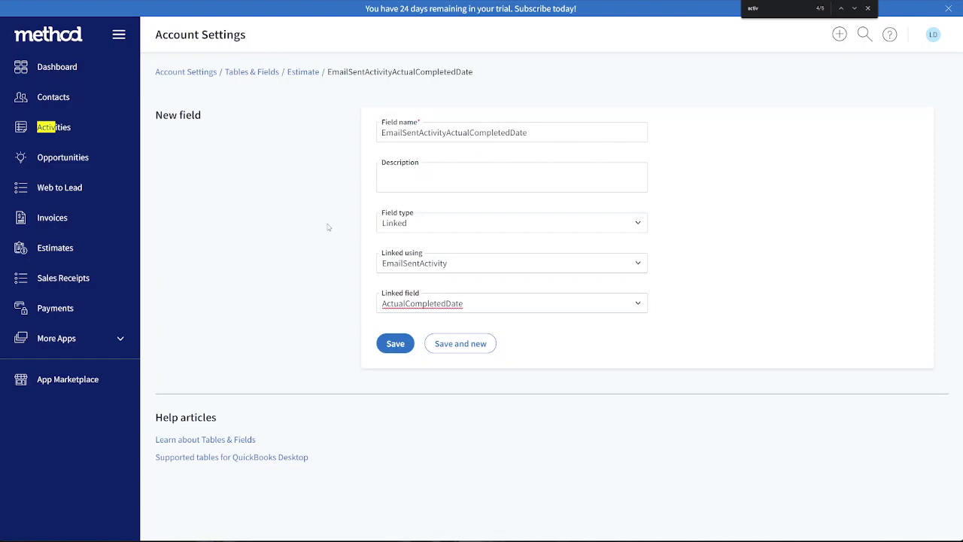
left_click(386, 346)
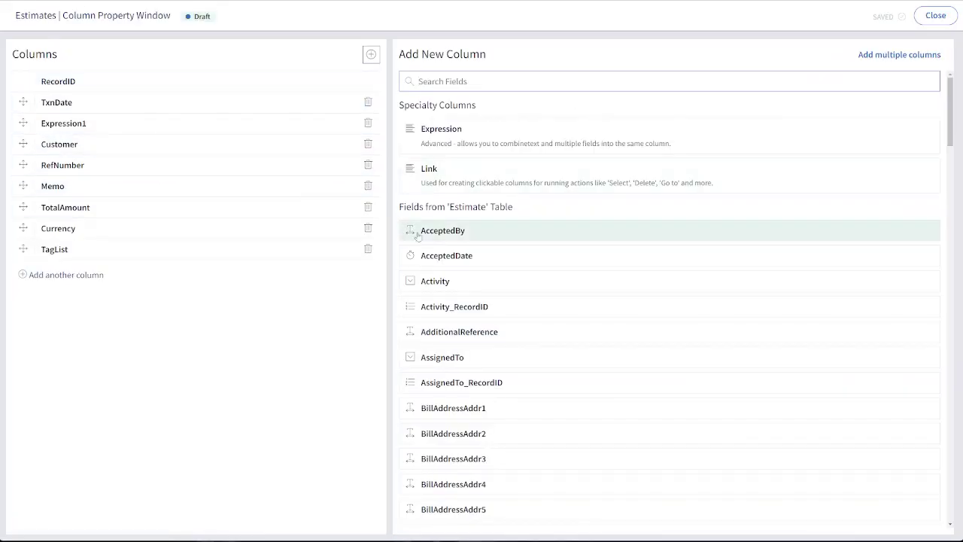
Close and reopen the Estimates grid's column settings to refresh the available fields, and start adding another column
left_click(946, 17)
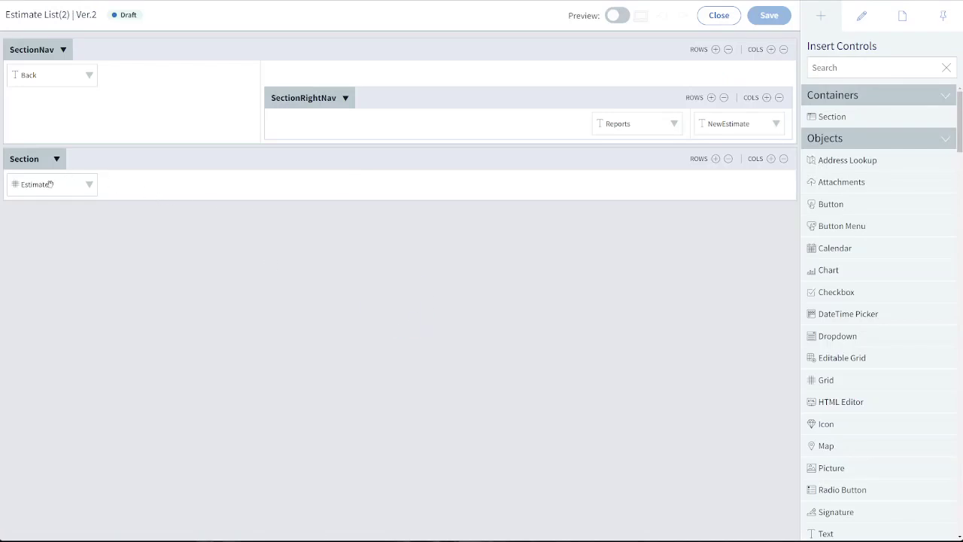
left_click(50, 184)
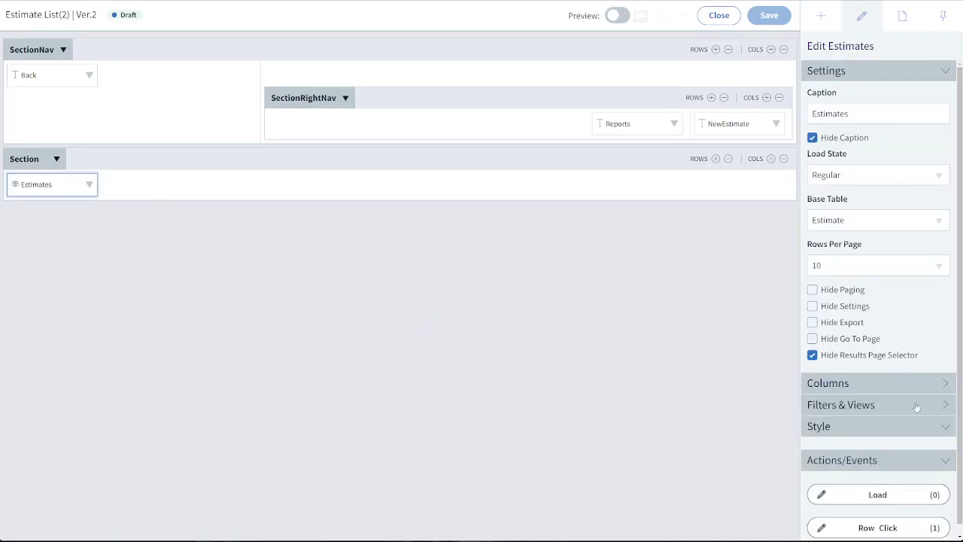
left_click(897, 386)
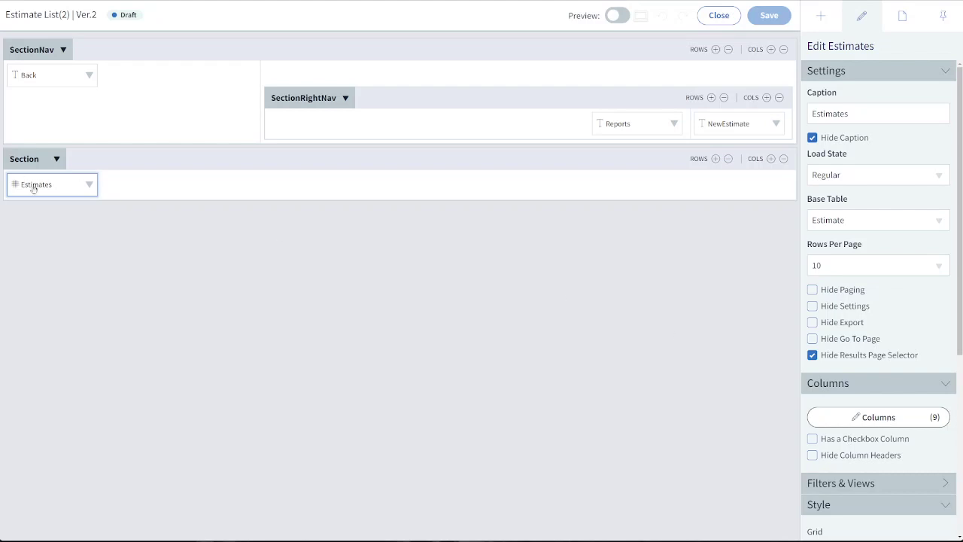
left_click(851, 417)
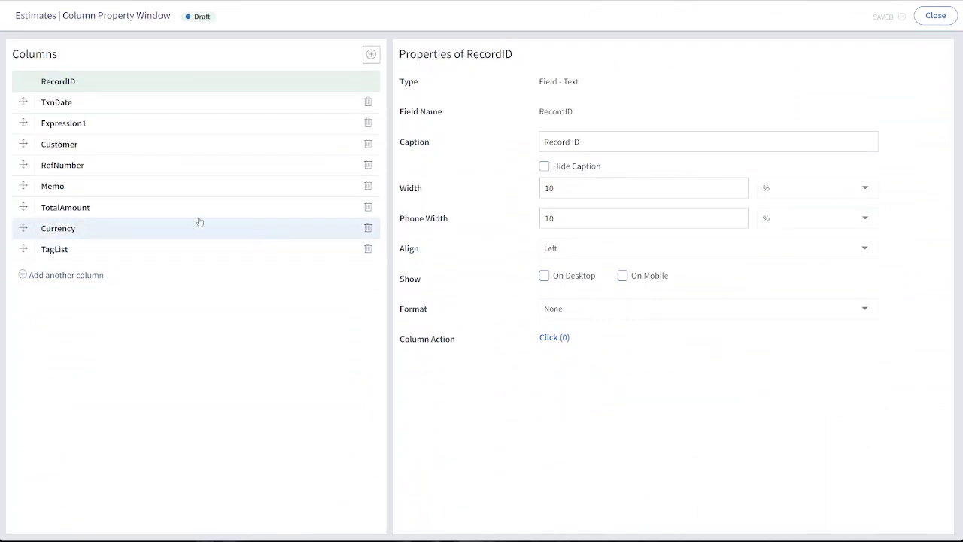
left_click(79, 275)
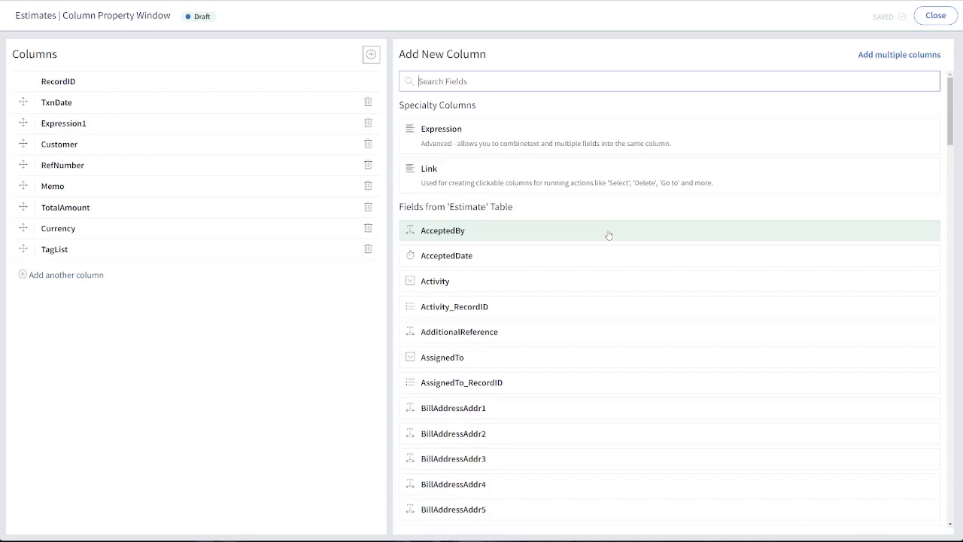
Search the fields for "date" and add EmailSentActivityActualCompletedDate and EmailSentActivityCreatedDate as columns of the Estimates grid
type("date")
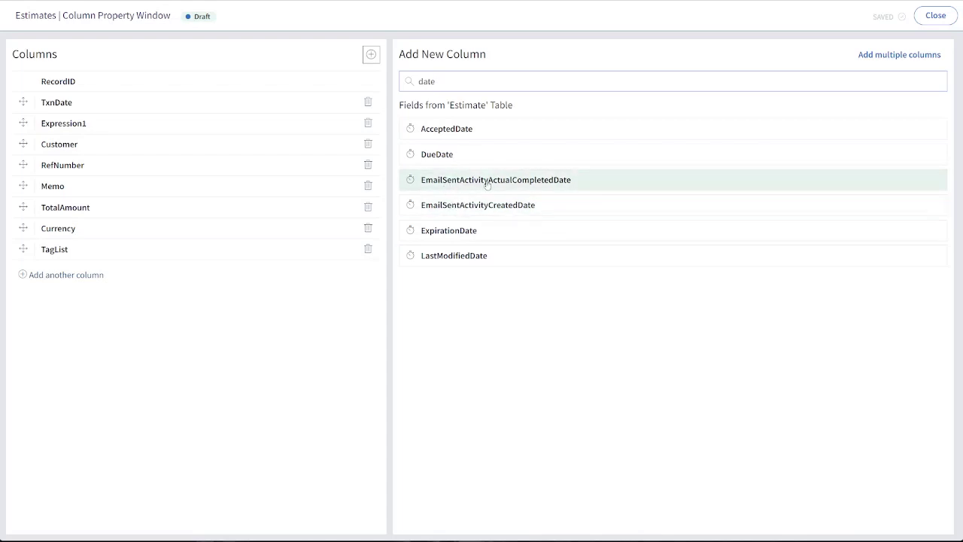
left_click(524, 188)
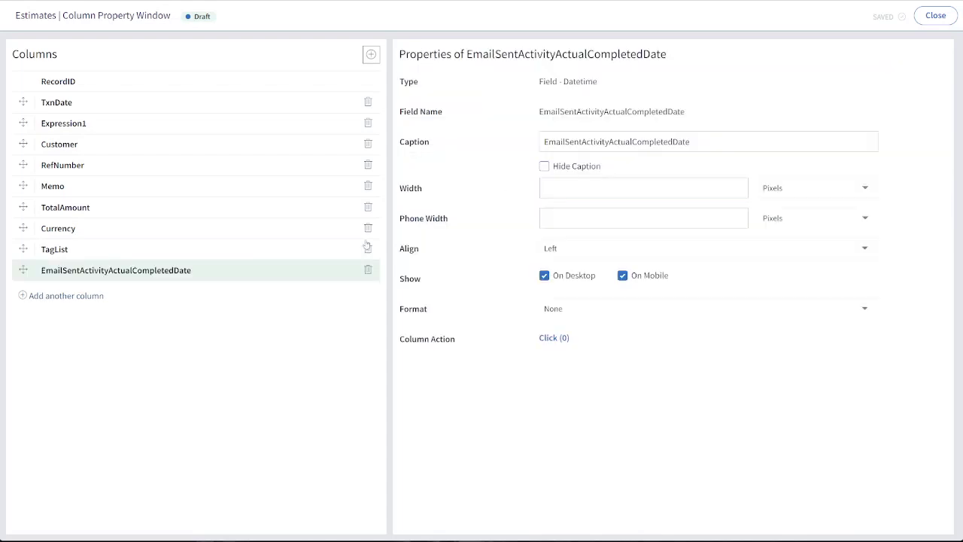
left_click(82, 298)
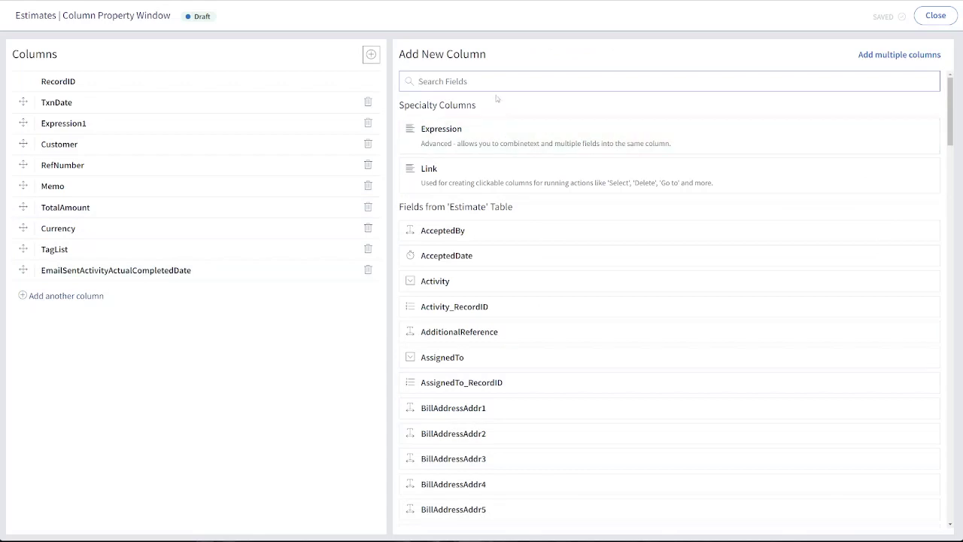
type("date")
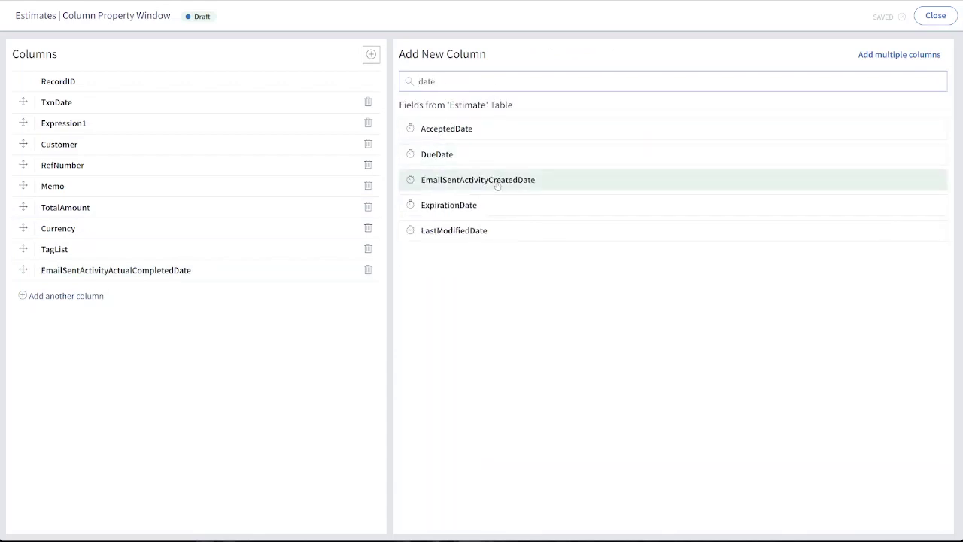
left_click(496, 183)
Change the caption of the EmailSentActivityActualCompletedDate column to "Viewed"
left_click(100, 275)
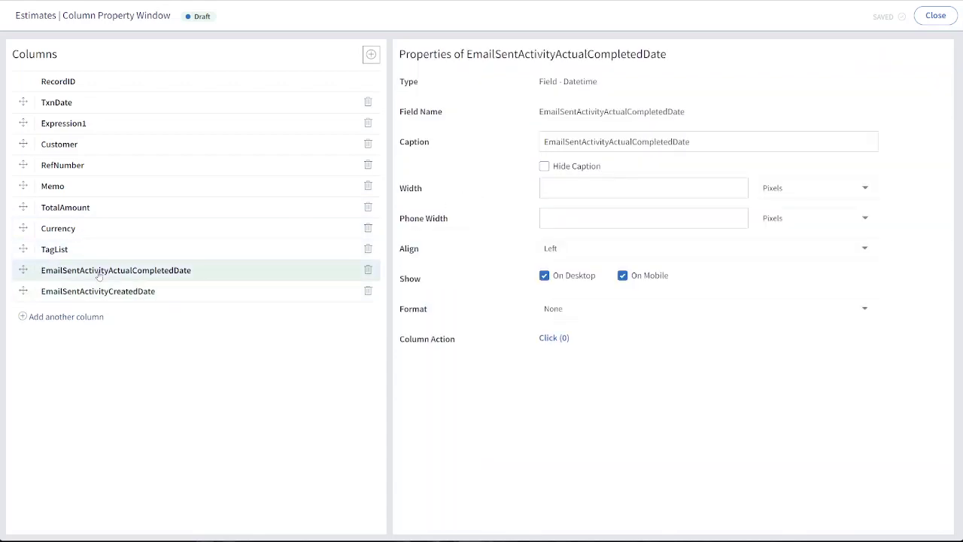
left_click_drag(698, 142, 517, 154)
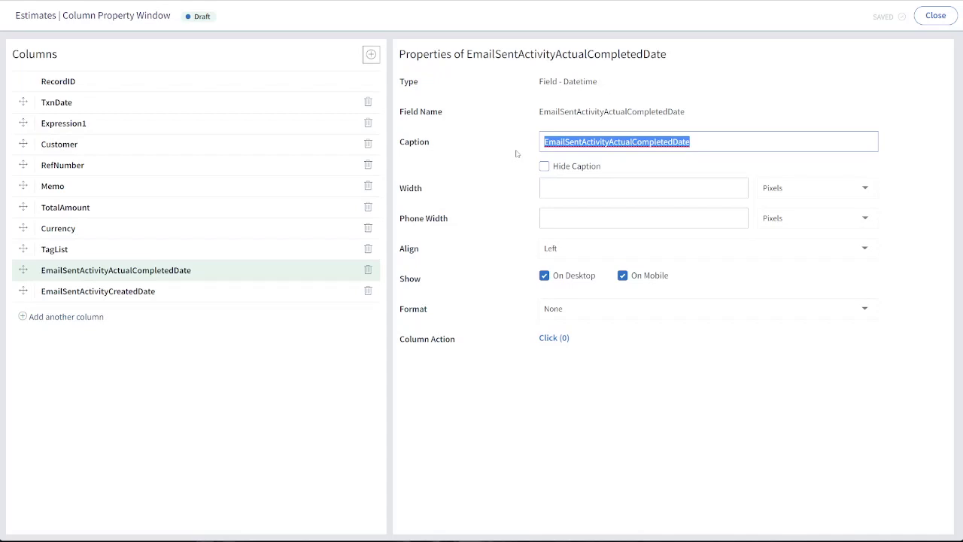
type("viewe")
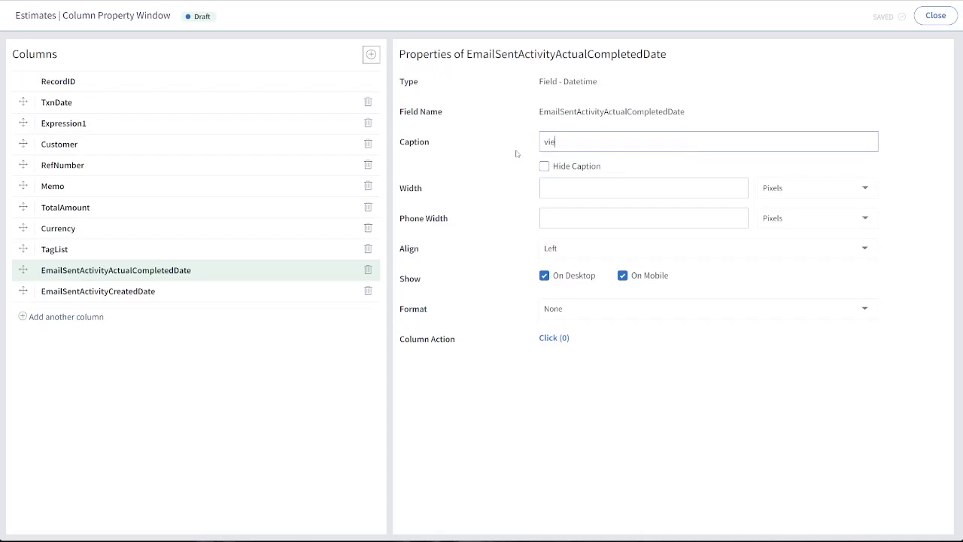
key("BackSpace")
key("BackSpace")
key("BackSpace")
key("BackSpace")
type("Viewed")
Set the Viewed column's width to 115 pixels and its format to Short Date
left_click(560, 195)
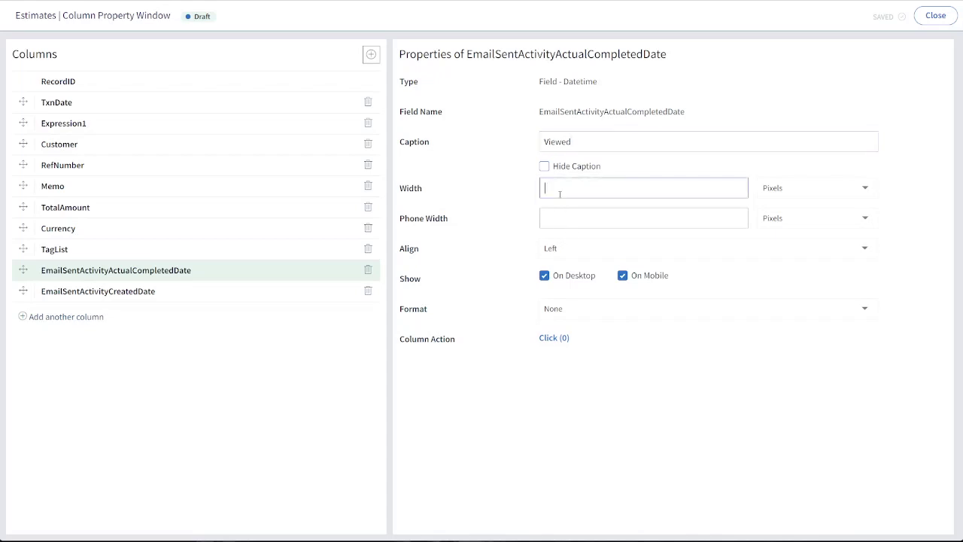
left_click(630, 452)
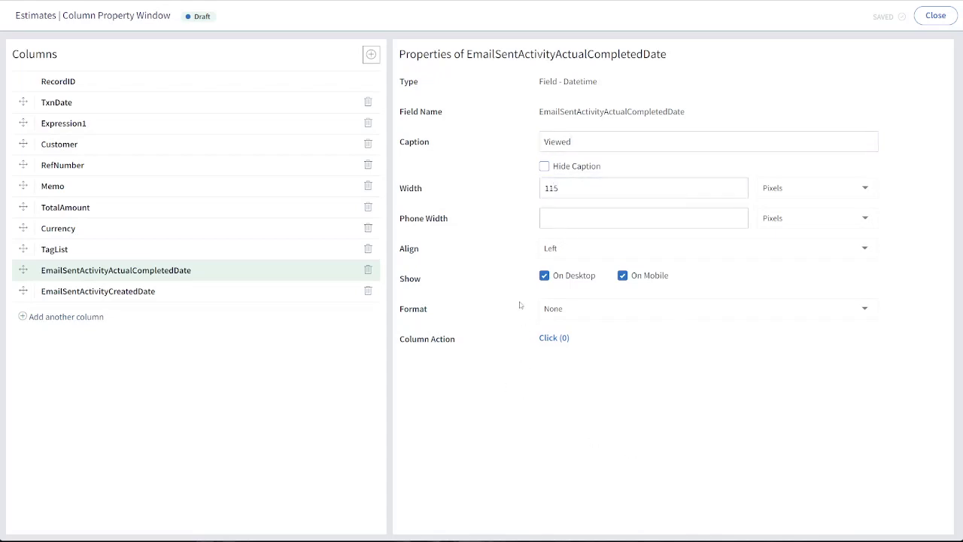
left_click(571, 313)
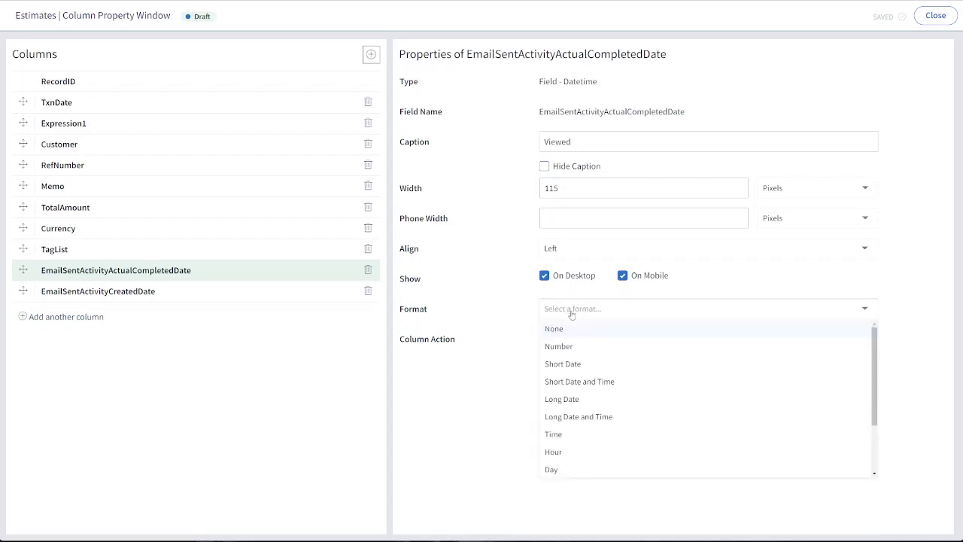
left_click(577, 365)
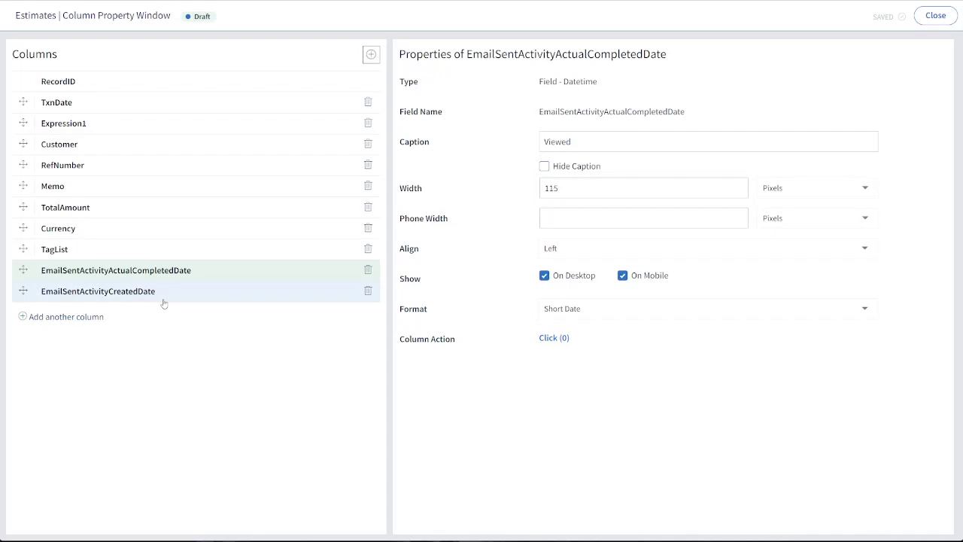
Give the EmailSentActivityCreatedDate column a width of 115 pixels, the Short Date format and the caption "Sent"
left_click(69, 291)
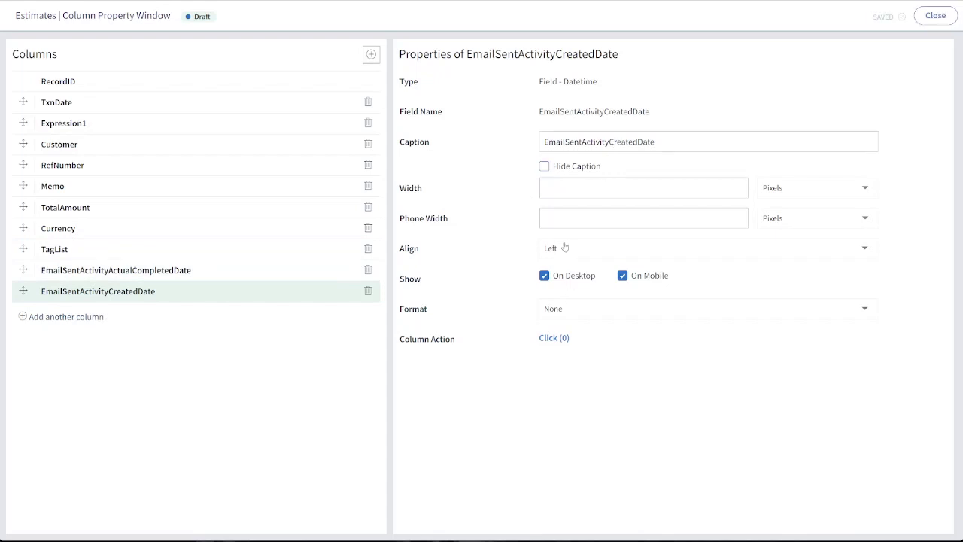
left_click(568, 190)
type("115")
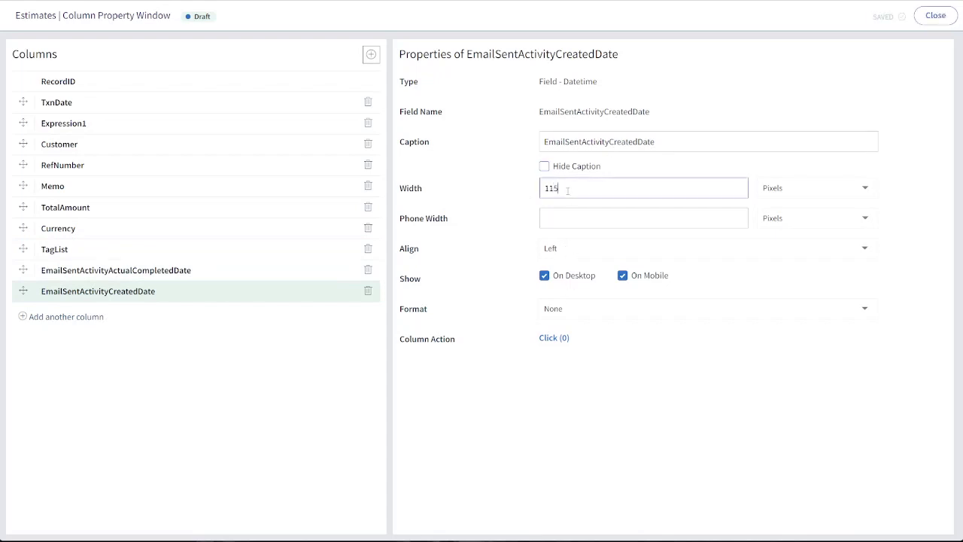
left_click(558, 308)
left_click(563, 363)
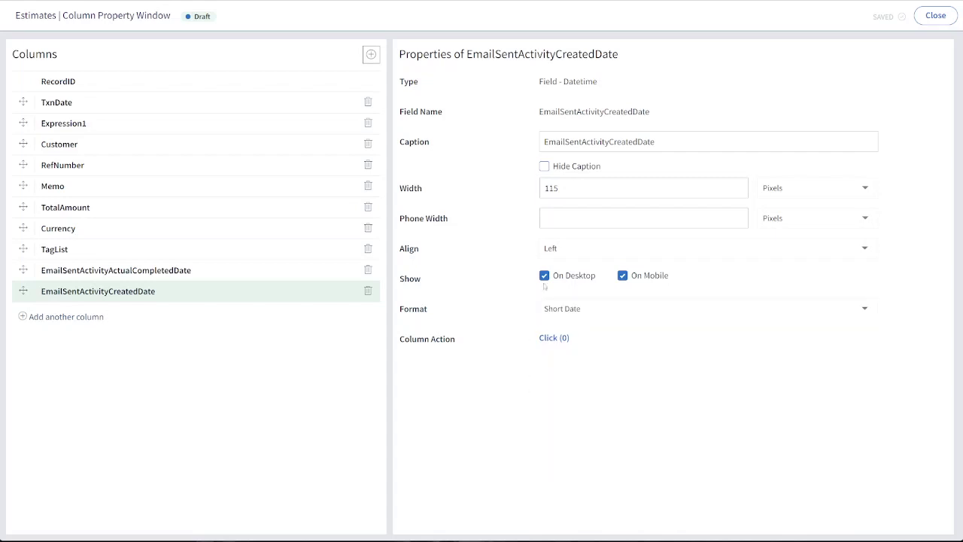
double_click(667, 142)
type("Sent")
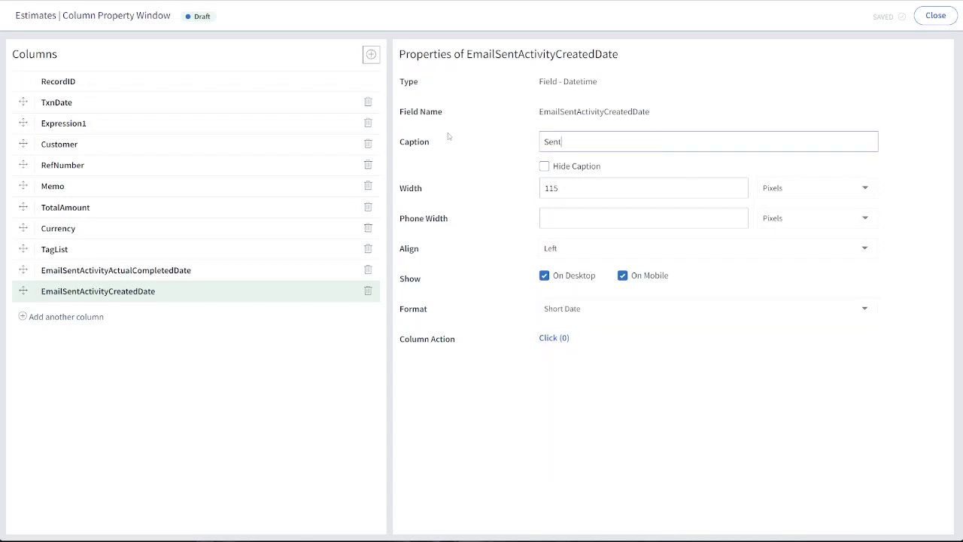
left_click(586, 426)
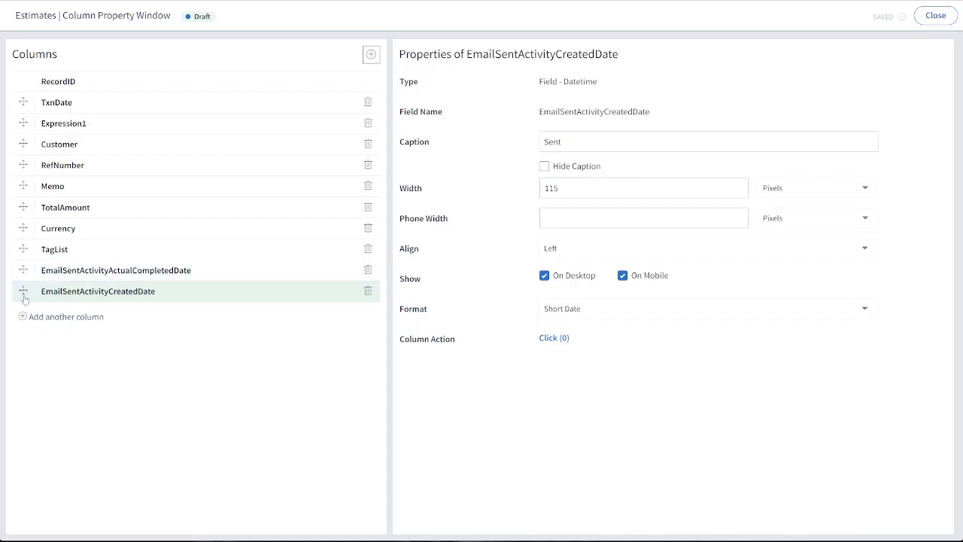
Place the EmailSentActivityCreatedDate and EmailSentActivityActualCompletedDate columns, in that order, directly after Memo, and close the column settings and screen designer
left_click_drag(23, 289, 24, 202)
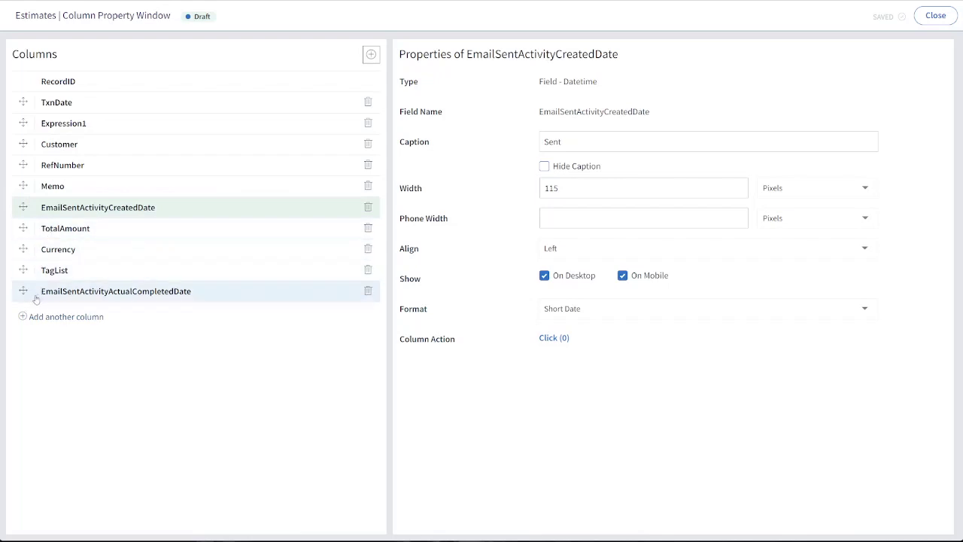
left_click_drag(23, 292, 27, 229)
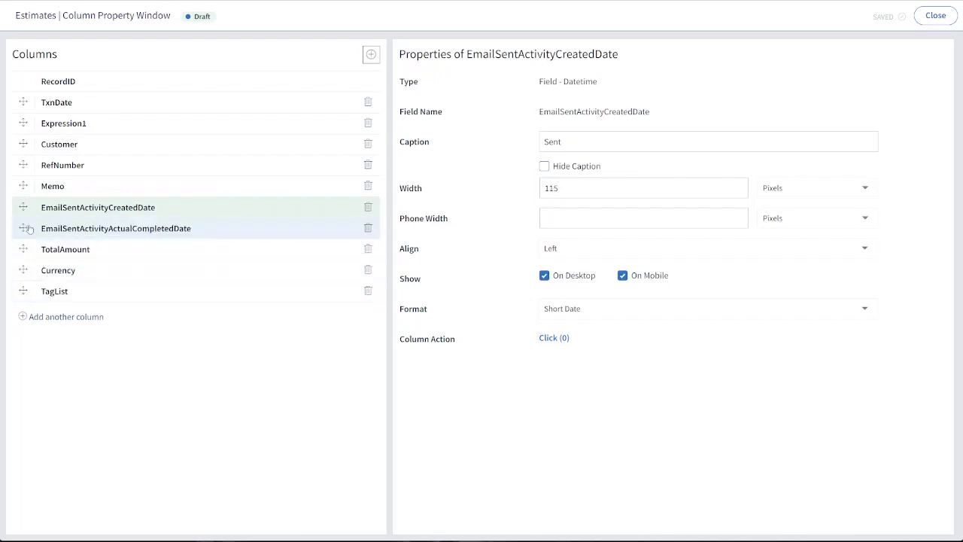
left_click(103, 228)
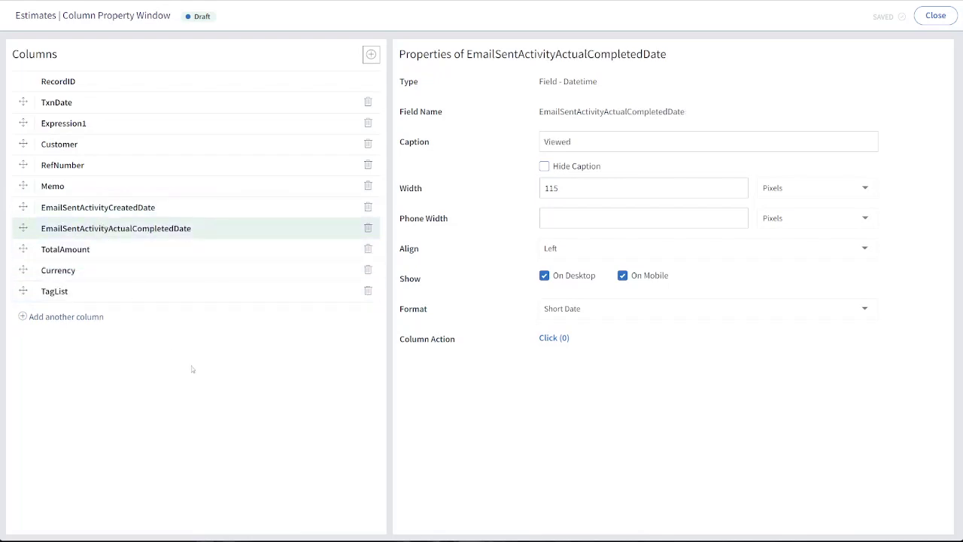
left_click(933, 25)
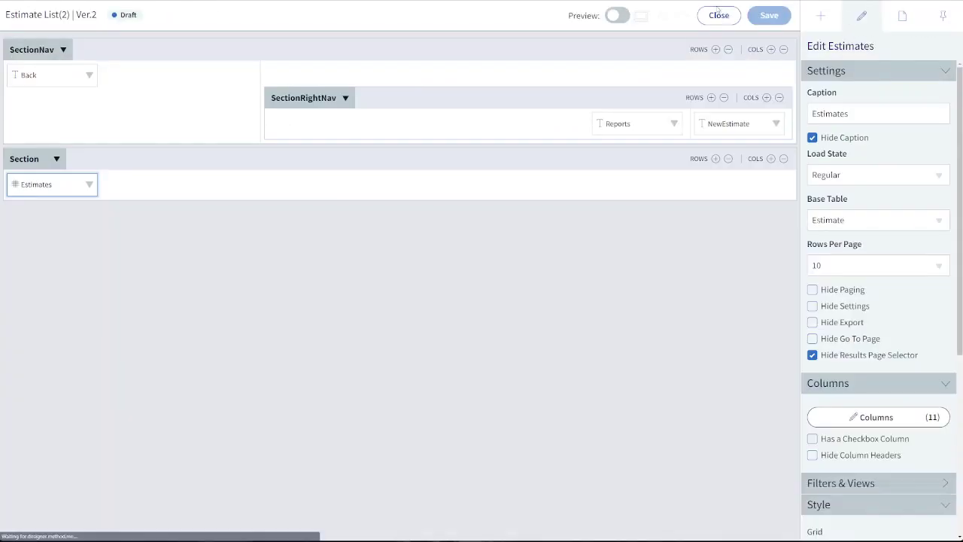
left_click(717, 12)
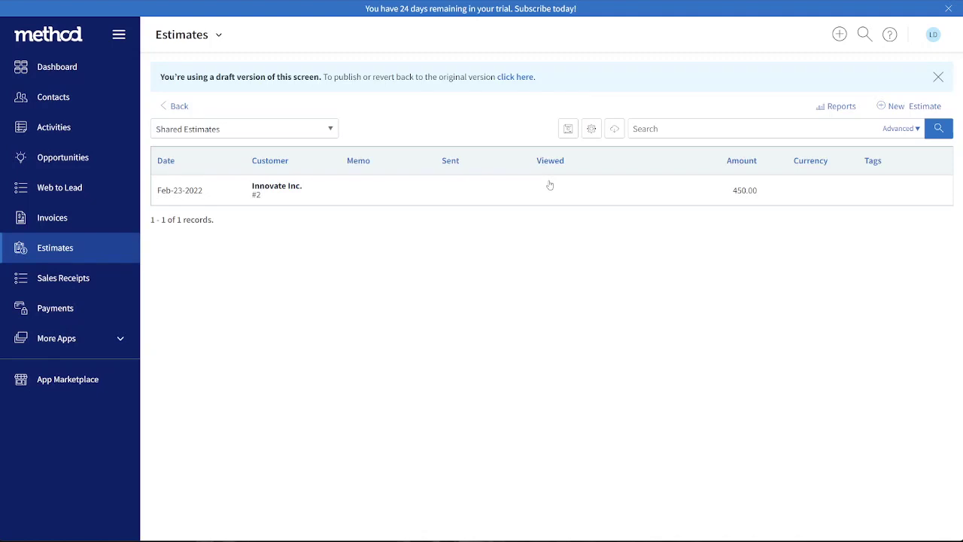
Open Innovate Inc.'s estimate #2 and email it, accepting the send confirmation and closing the notice
left_click(277, 192)
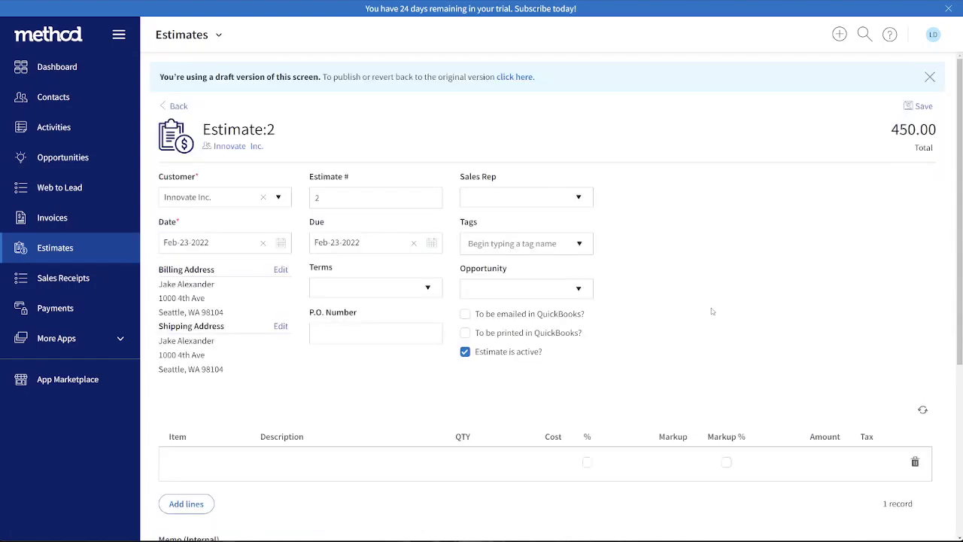
scroll(711, 311, "down", 5)
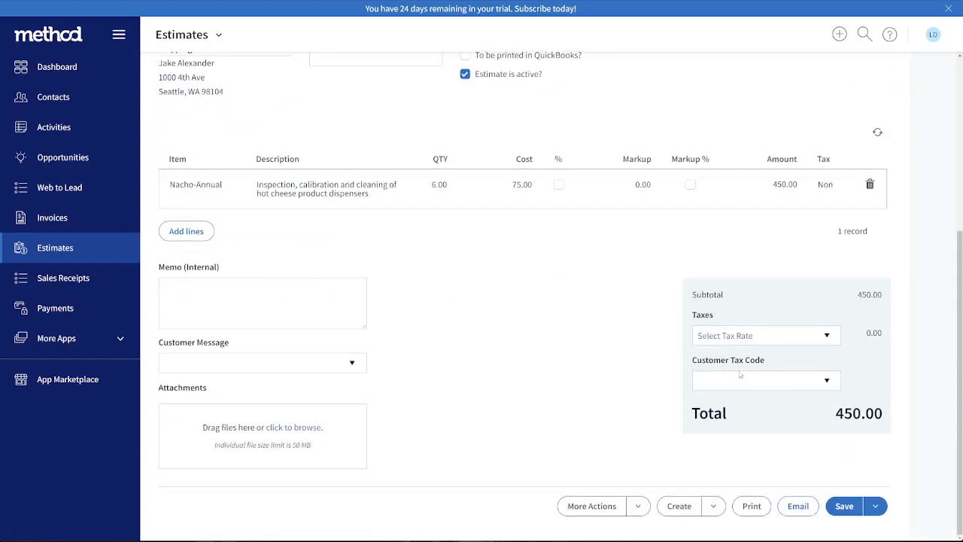
left_click(796, 509)
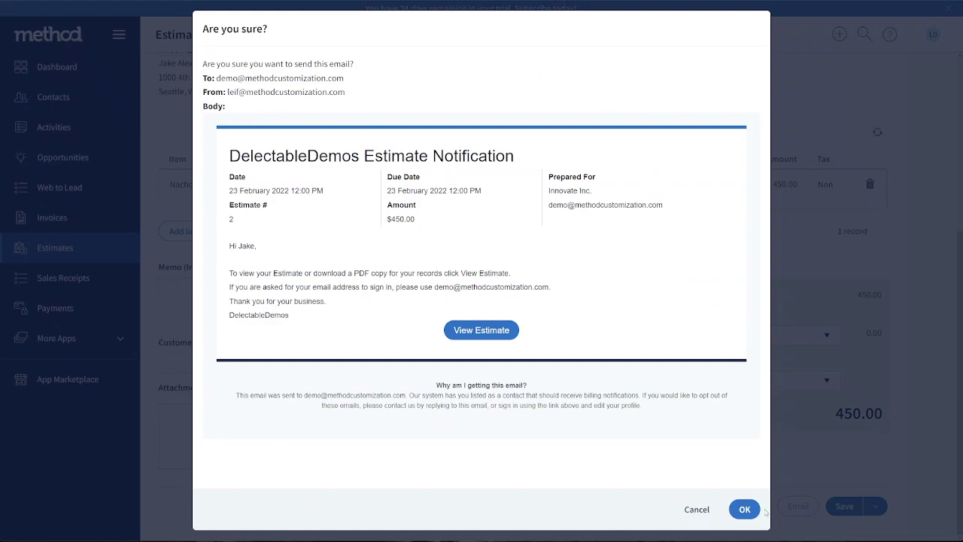
left_click(745, 509)
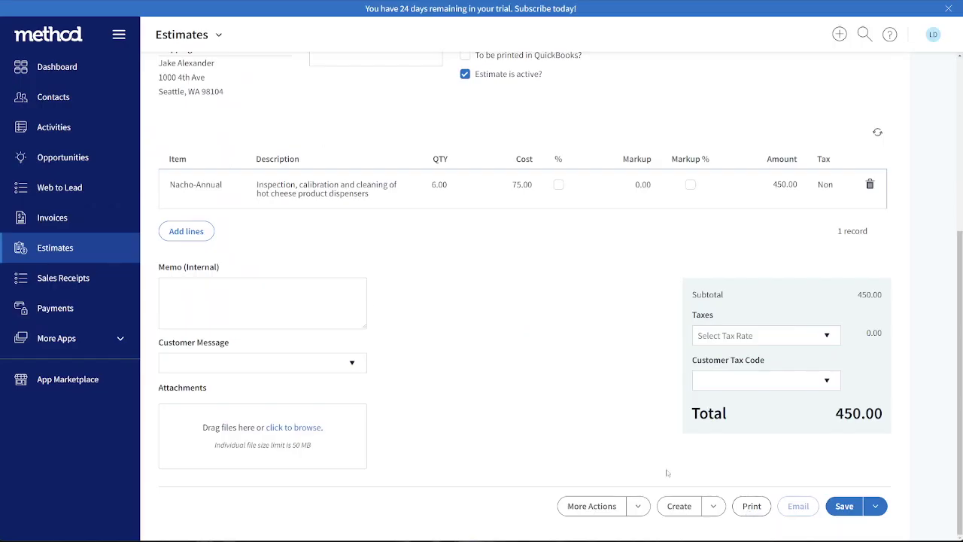
scroll(295, 269, "up", 4)
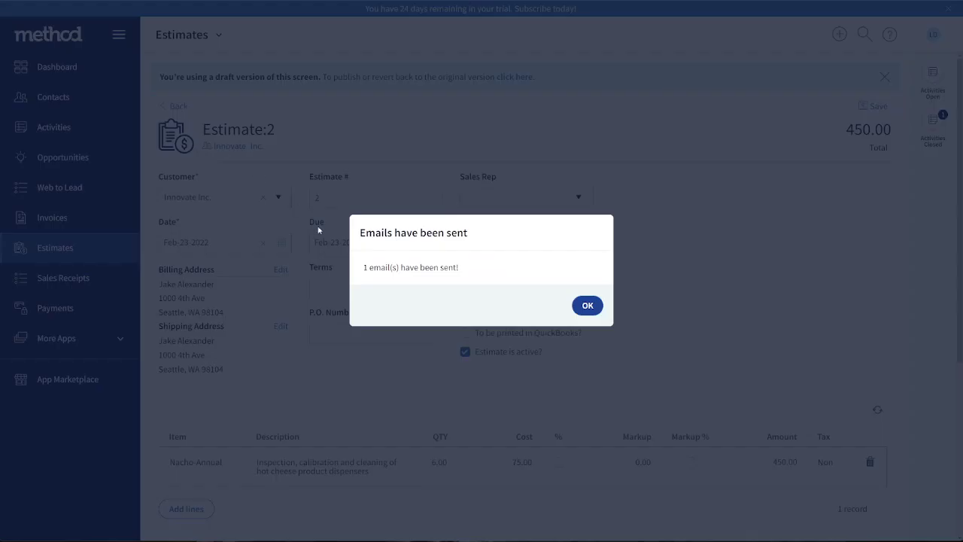
left_click(581, 313)
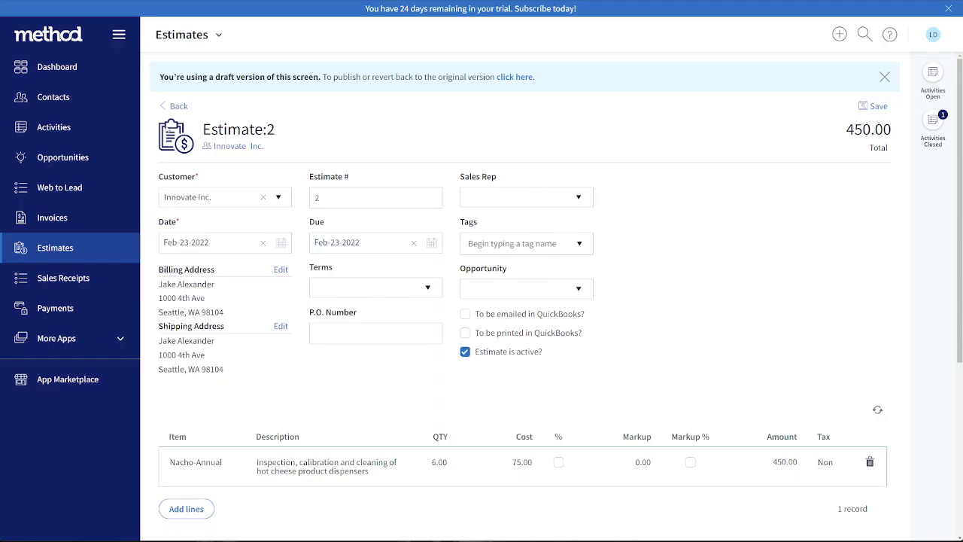
Return to the estimate list, refresh it and check the Sent and Viewed columns for estimate #2
left_click(176, 107)
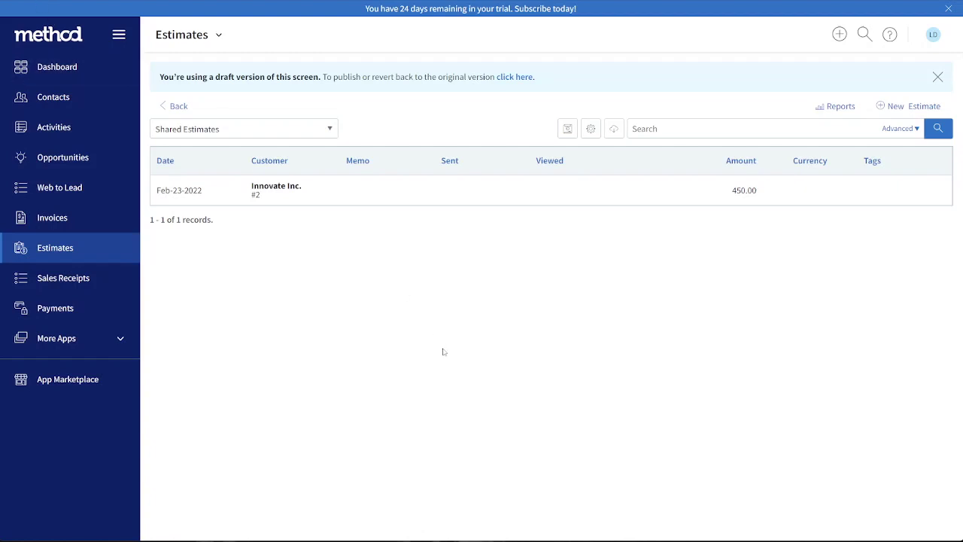
key("F5")
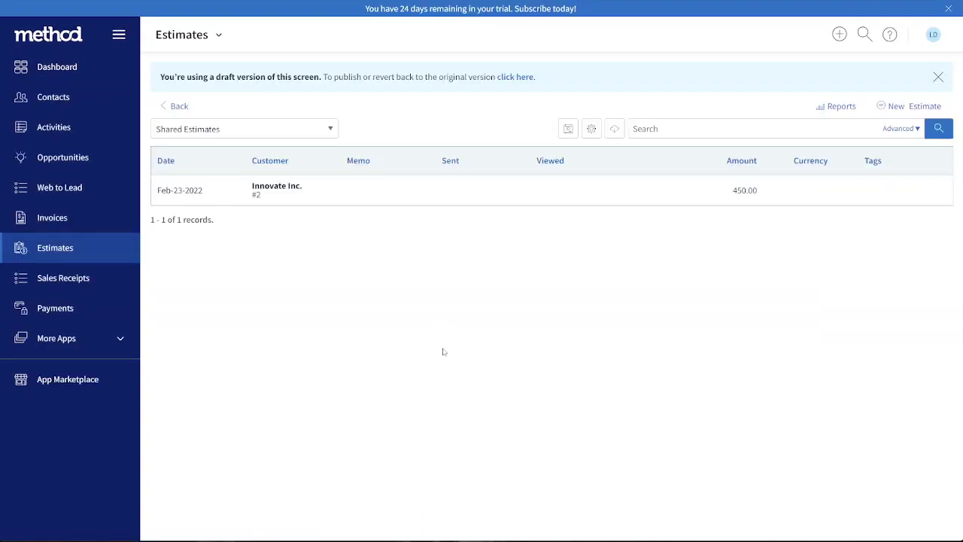
left_click_drag(441, 189, 485, 291)
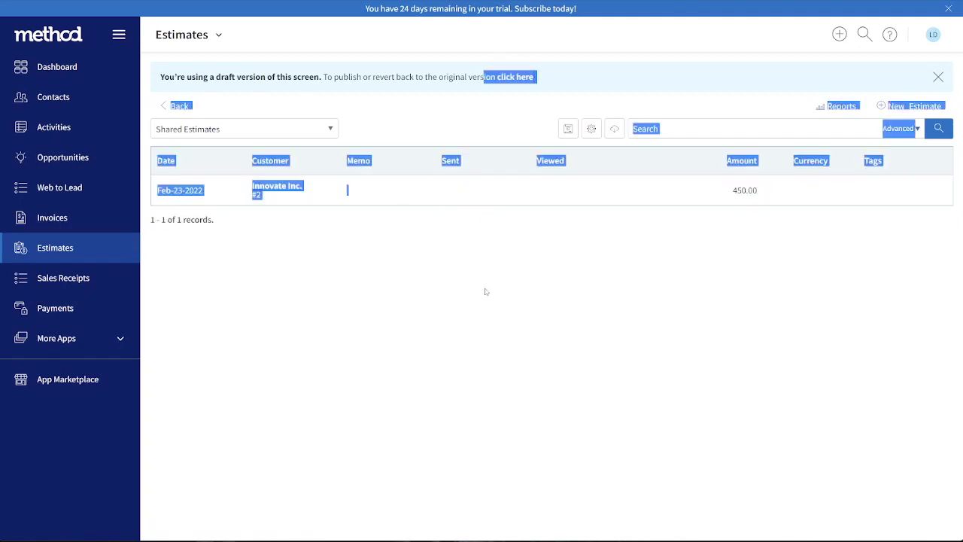
left_click(486, 292)
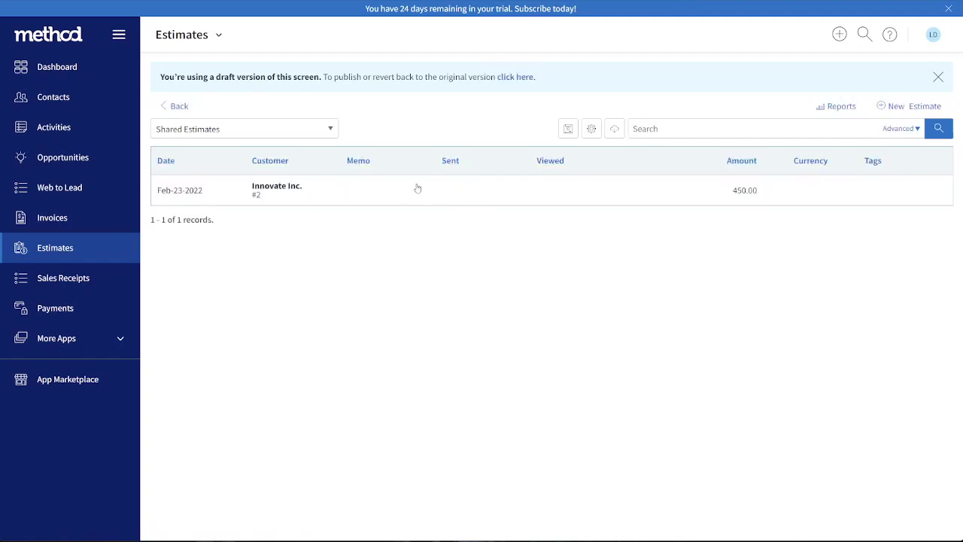
Reopen estimate #2 from the list and open its screen for customization
left_click(218, 195)
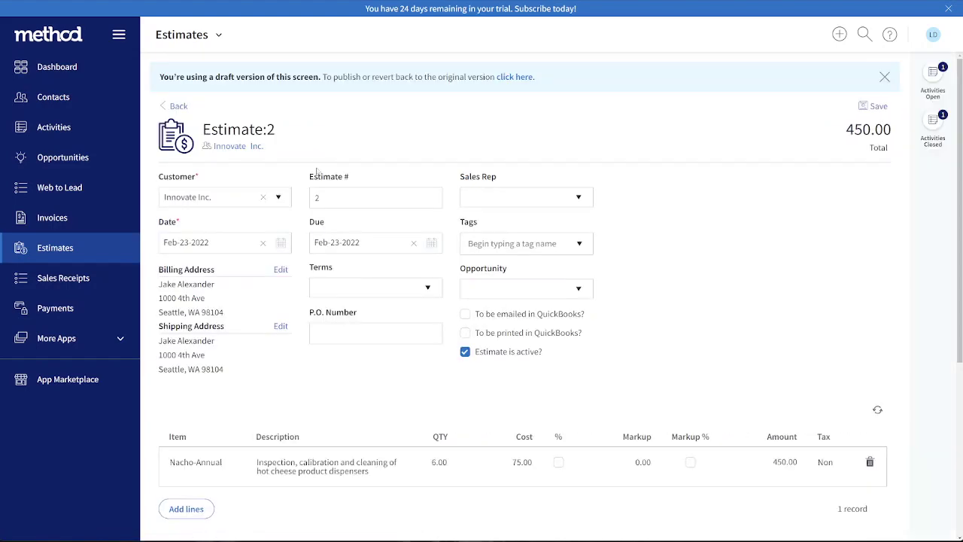
scroll(378, 210, "down", 5)
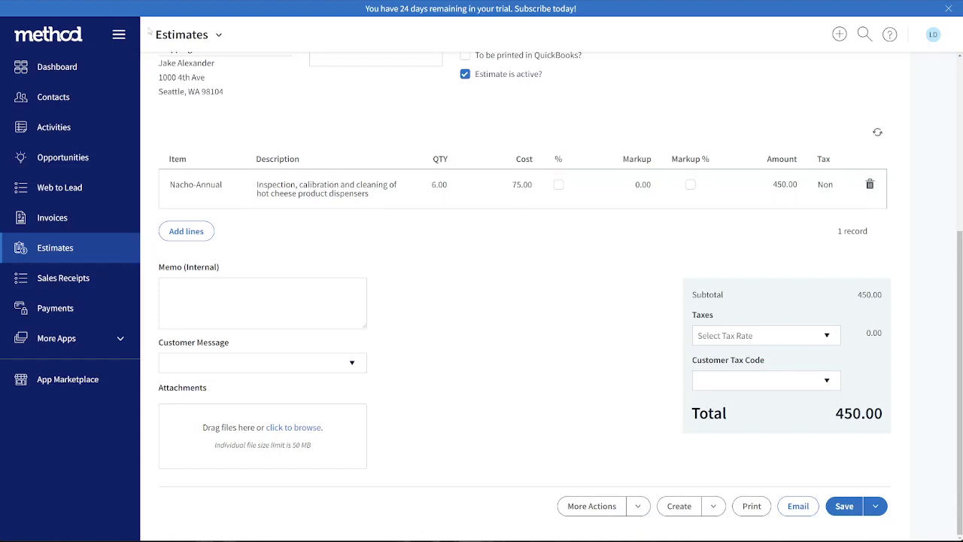
left_click(218, 36)
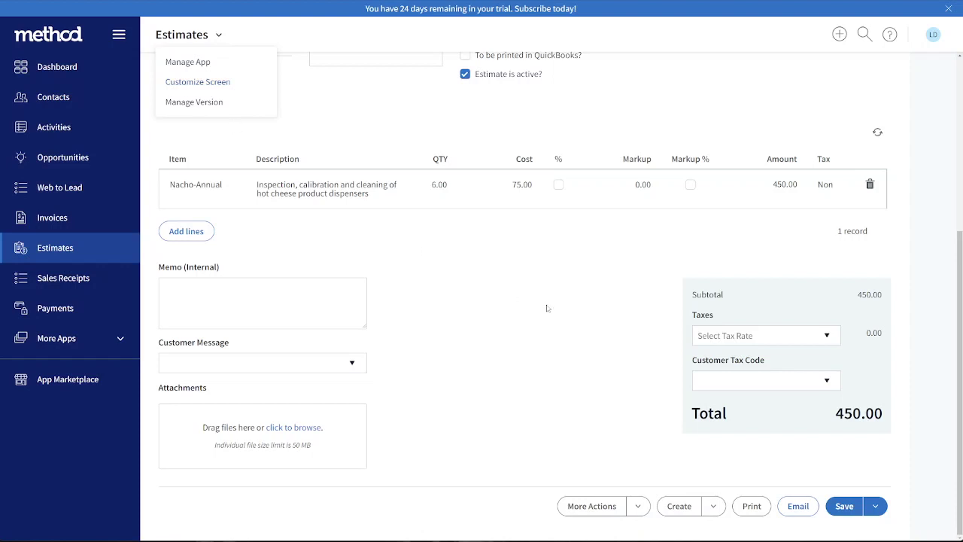
left_click(185, 83)
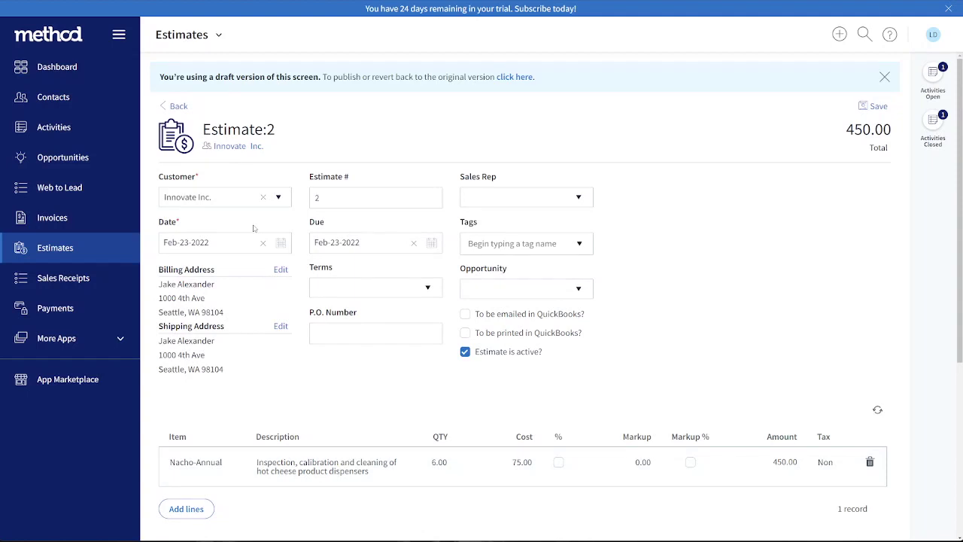
Open the Activities list and make the Record ID column visible to identify the outgoing email activity's record
left_click(54, 135)
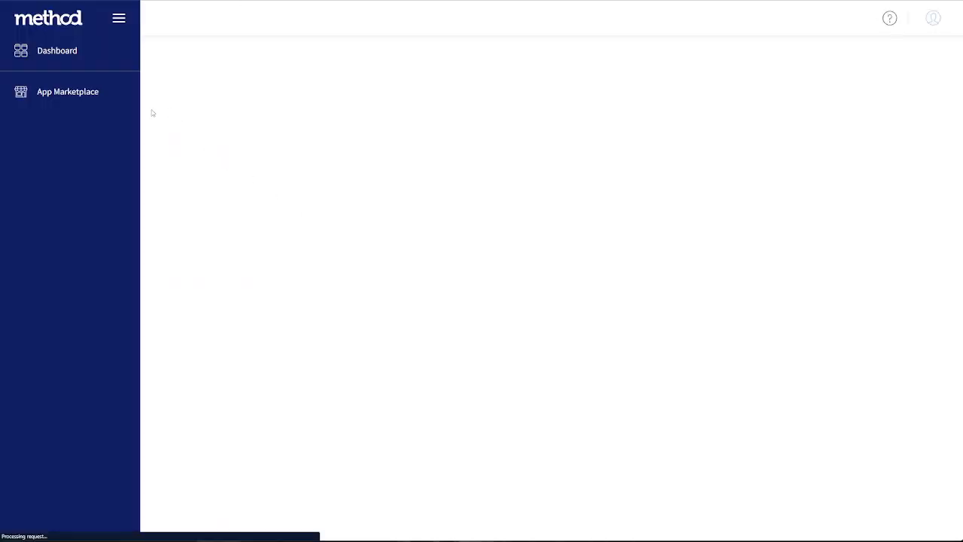
left_click(193, 101)
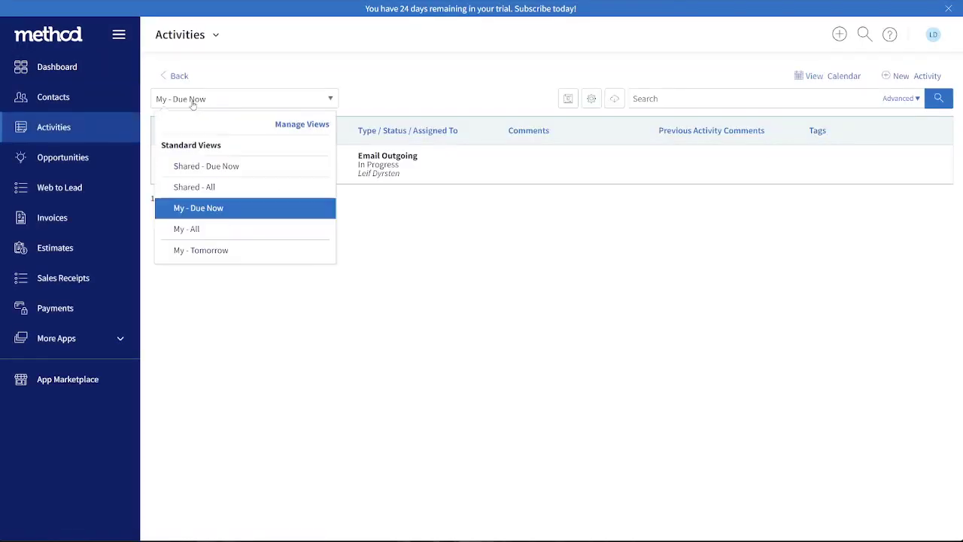
left_click(426, 283)
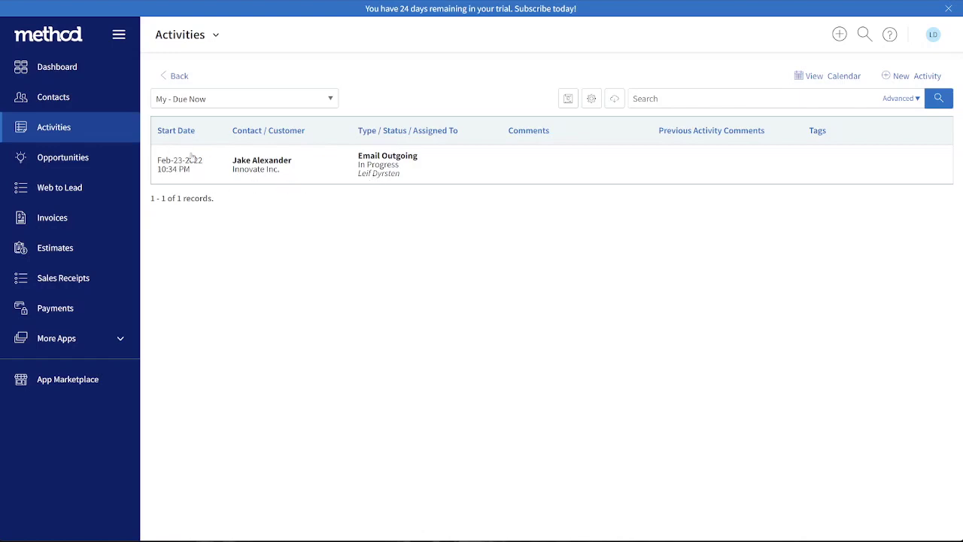
left_click(591, 99)
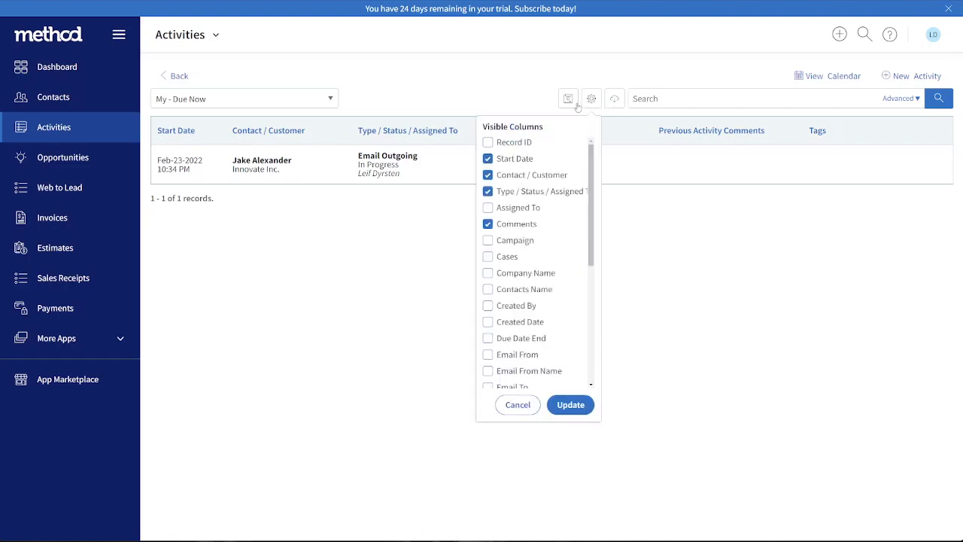
left_click(494, 142)
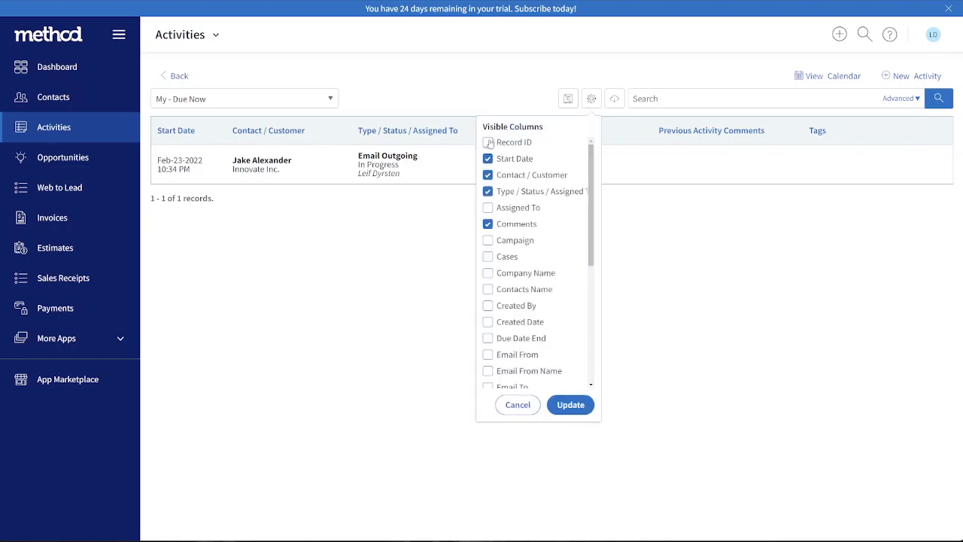
left_click(569, 405)
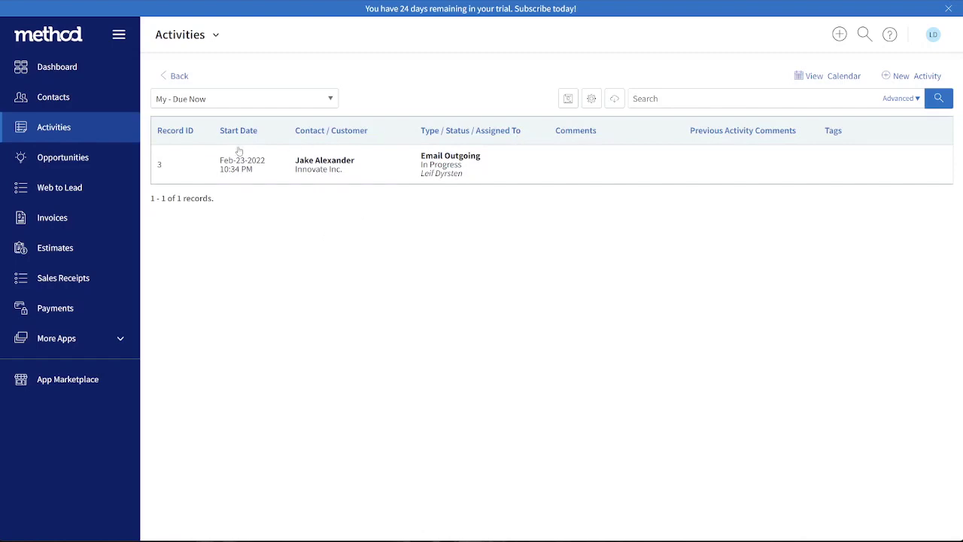
double_click(158, 171)
left_click_drag(158, 166, 286, 314)
left_click(678, 81)
Open the Audit Trail from the account settings
left_click(933, 33)
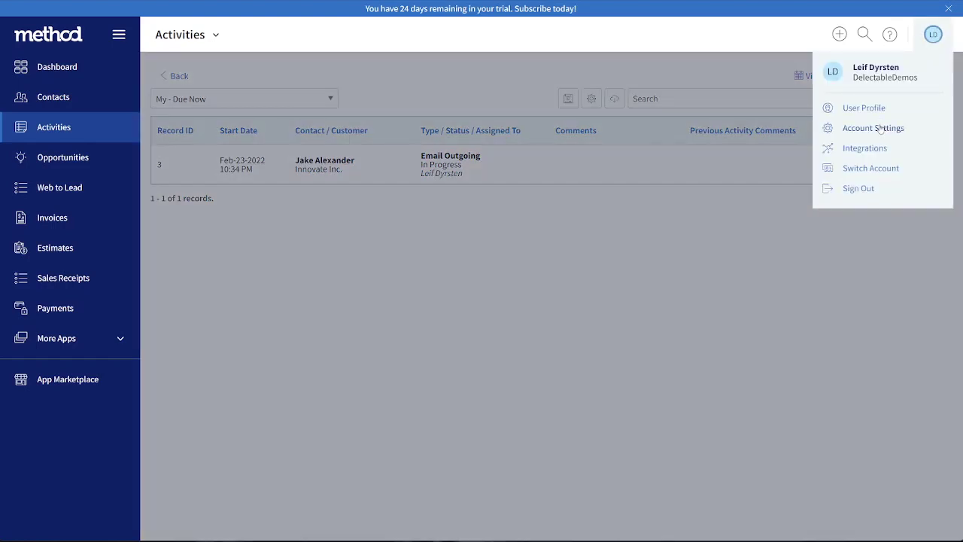
left_click(873, 129)
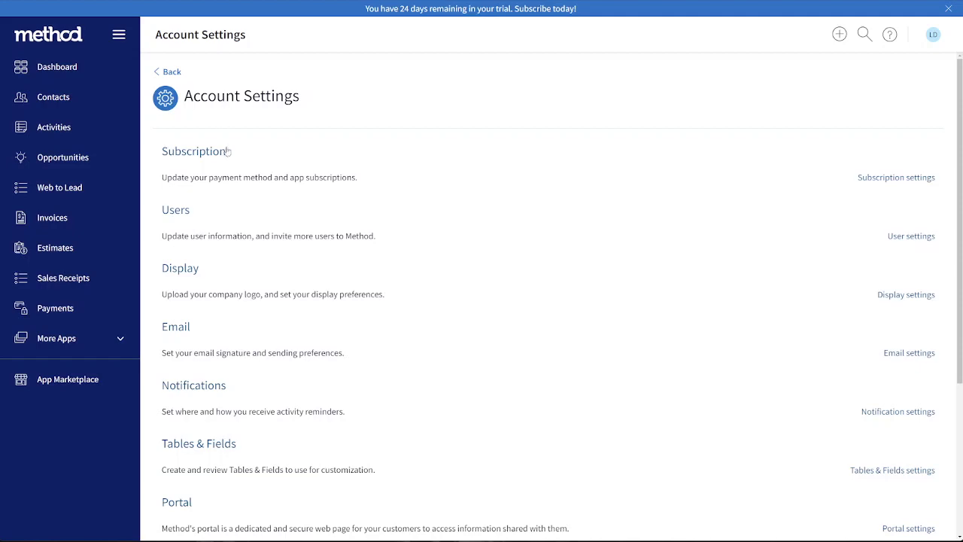
scroll(226, 150, "down", 3)
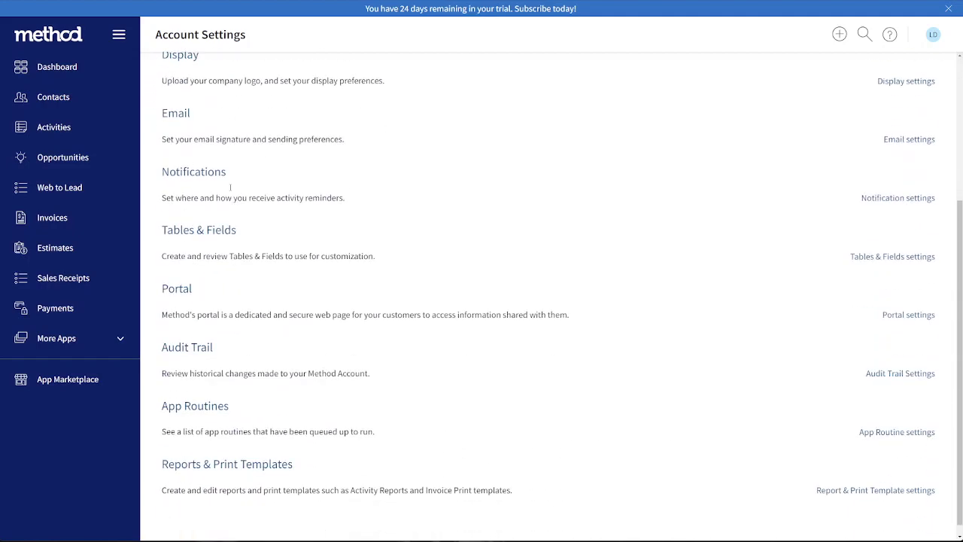
left_click(195, 338)
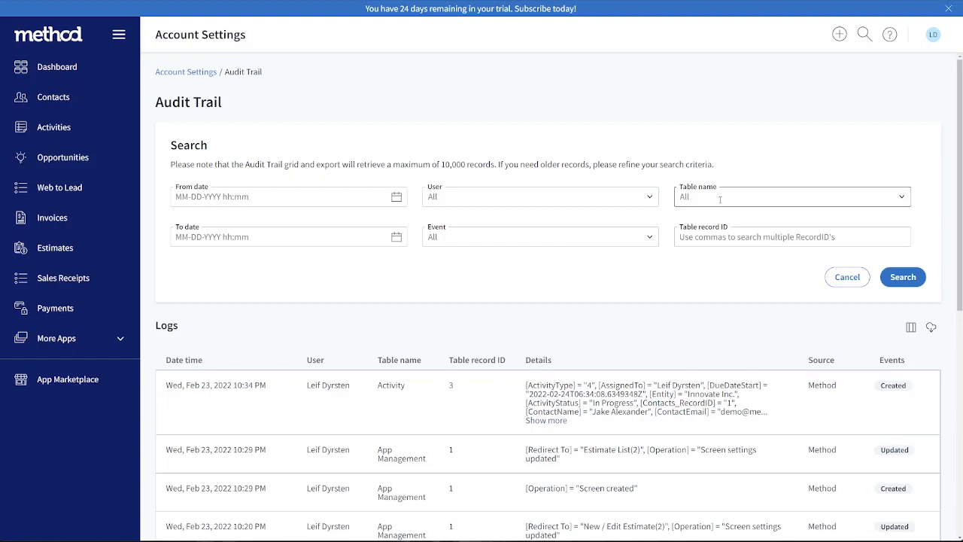
Search the audit trail for the Activity table with record ID 3
left_click(843, 196)
type("acti")
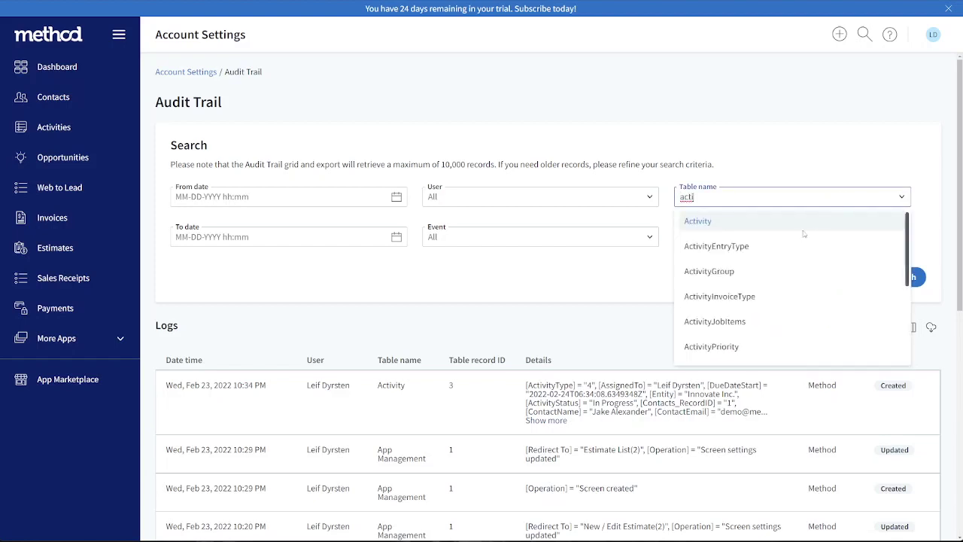
left_click(809, 223)
left_click(793, 236)
type("3")
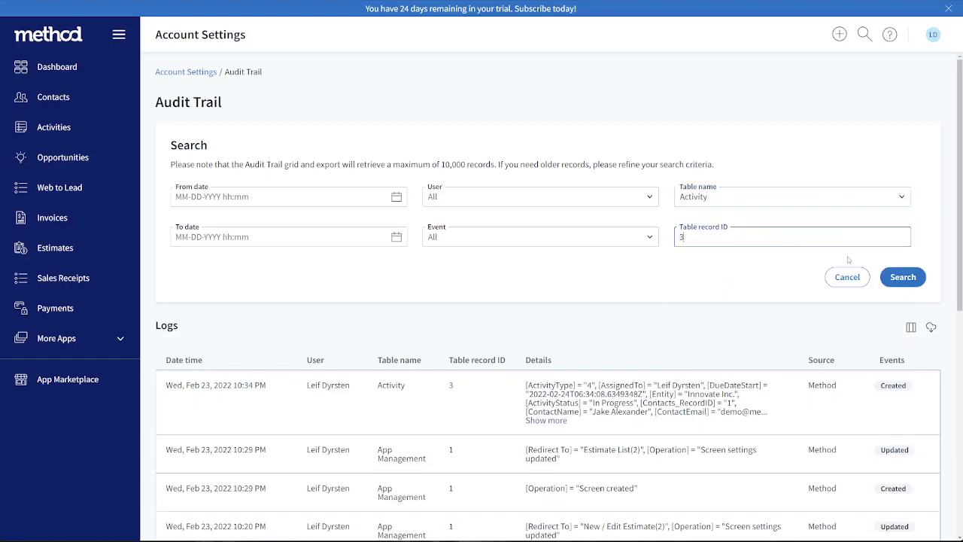
left_click(890, 276)
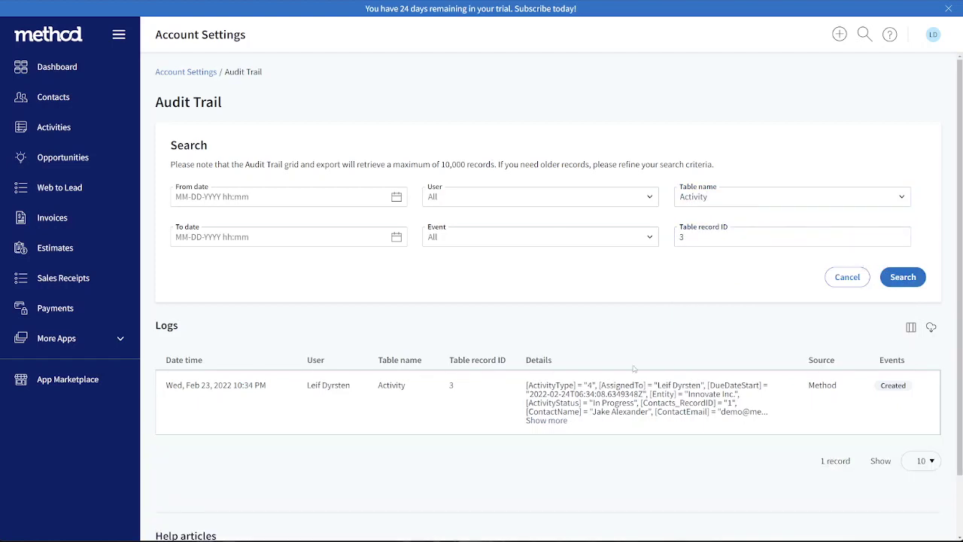
Expand the full details of the activity's log entry and find "crea" on the page to examine its created-date and record ID fields
left_click(545, 422)
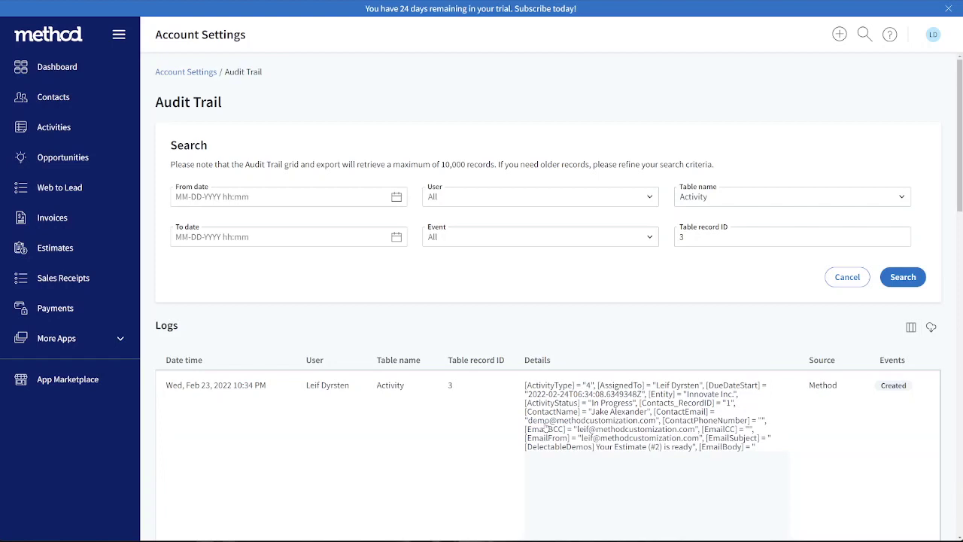
scroll(547, 427, "down", 2)
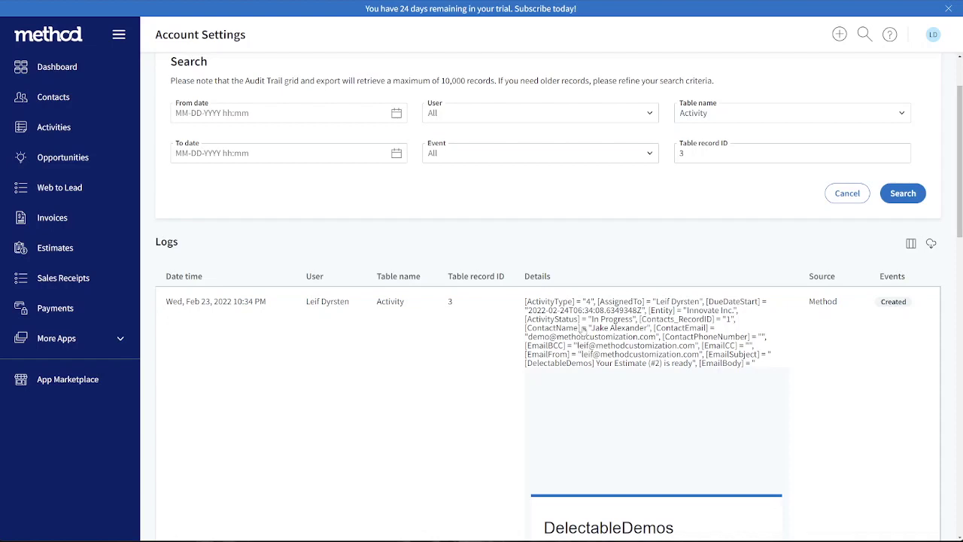
key("ctrl+f")
type("crea")
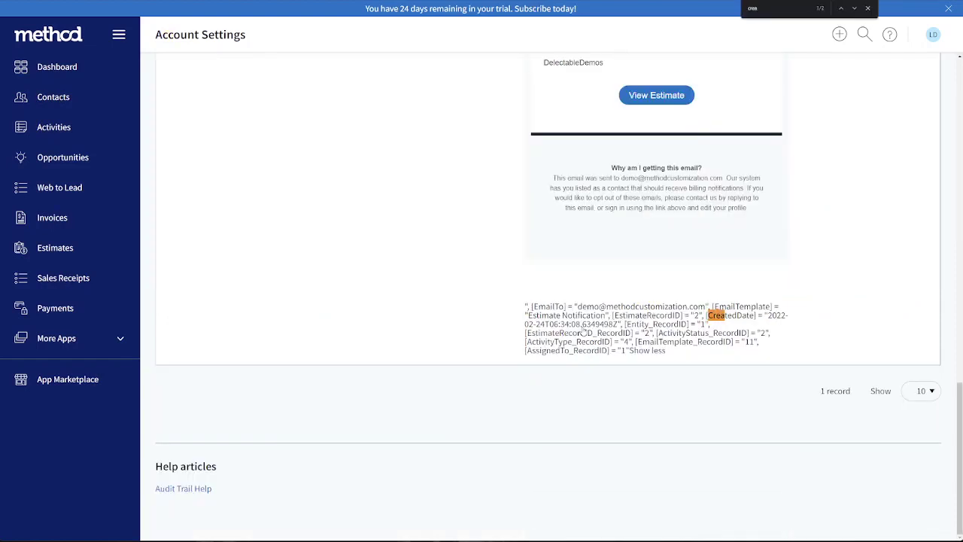
left_click_drag(621, 326, 683, 387)
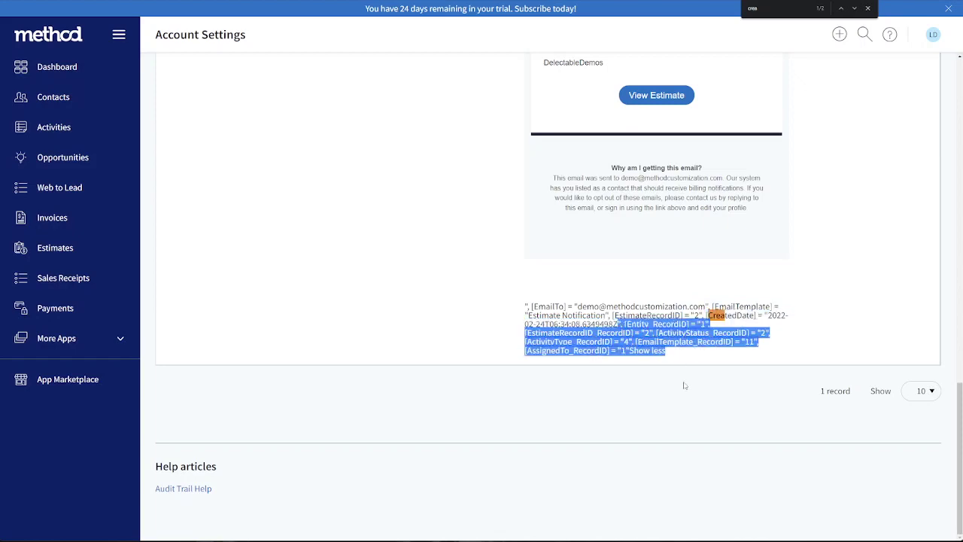
left_click(683, 388)
scroll(439, 305, "up", 15)
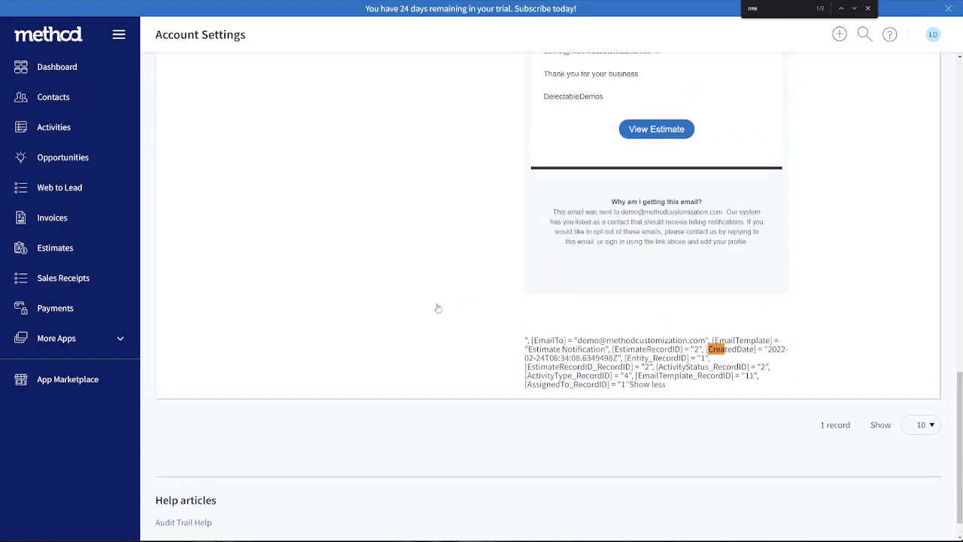
Open Innovate Inc.'s estimate 2 from the estimates list and open its New / Edit Estimate screen for customization
left_click(68, 258)
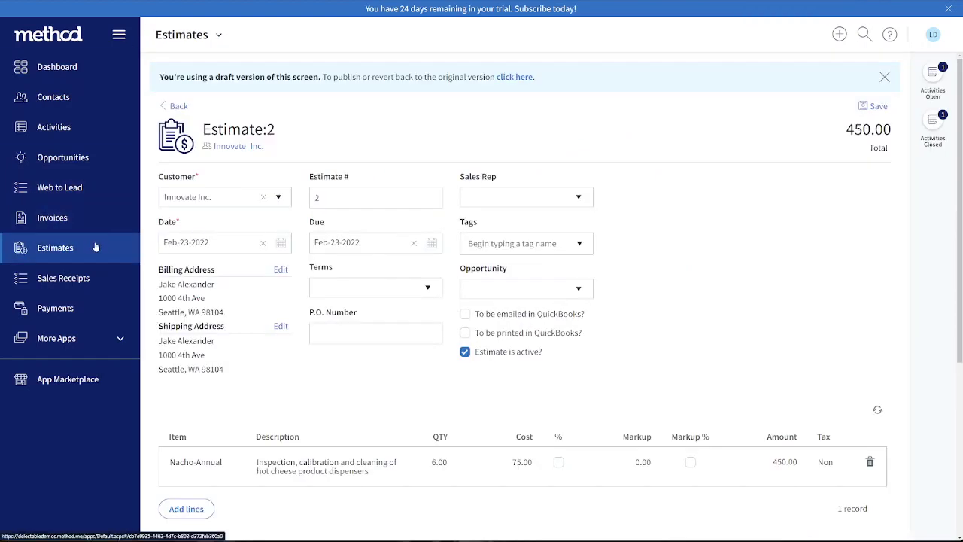
left_click(96, 247)
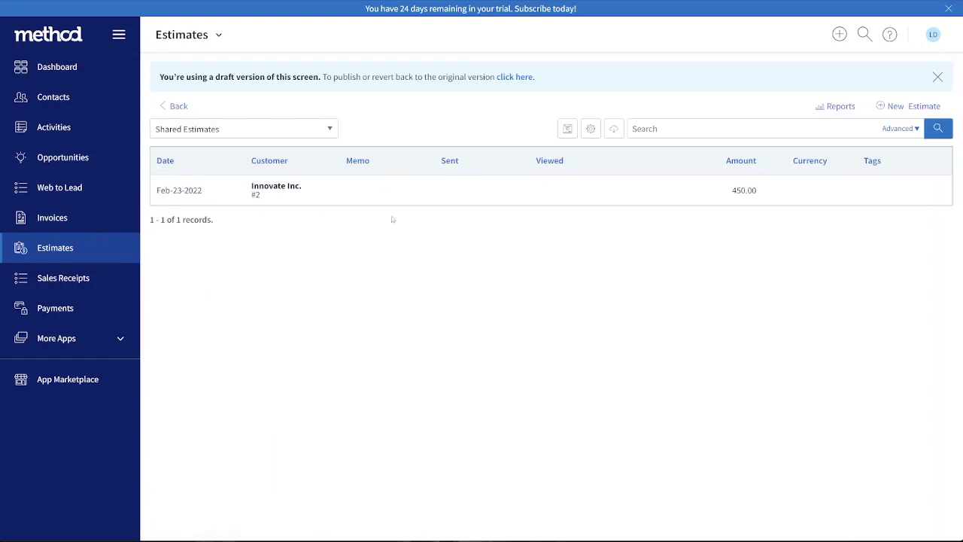
left_click(221, 197)
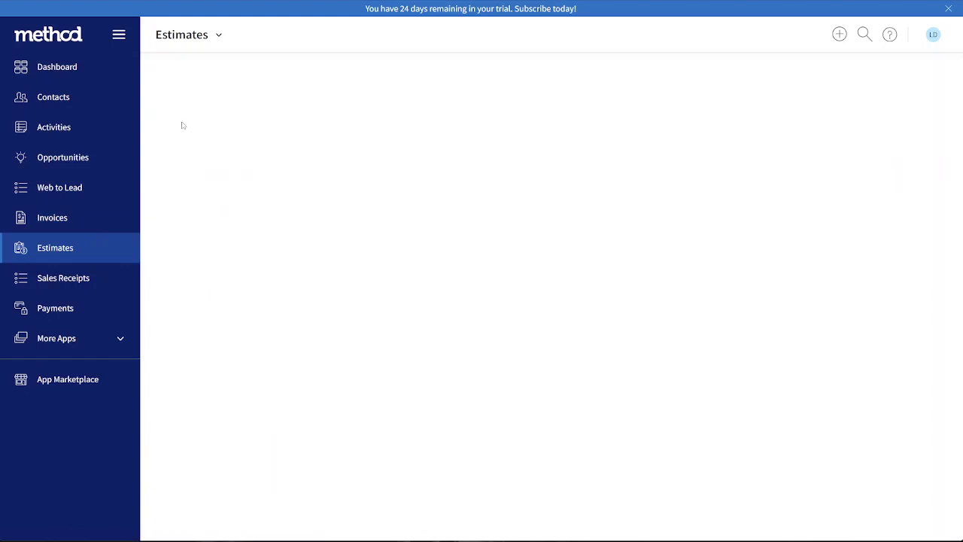
left_click(218, 36)
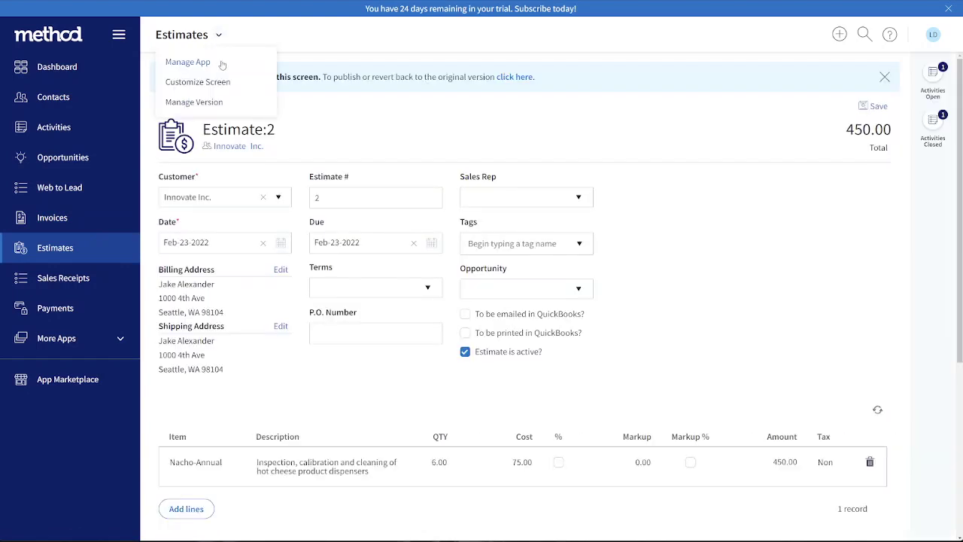
left_click(199, 82)
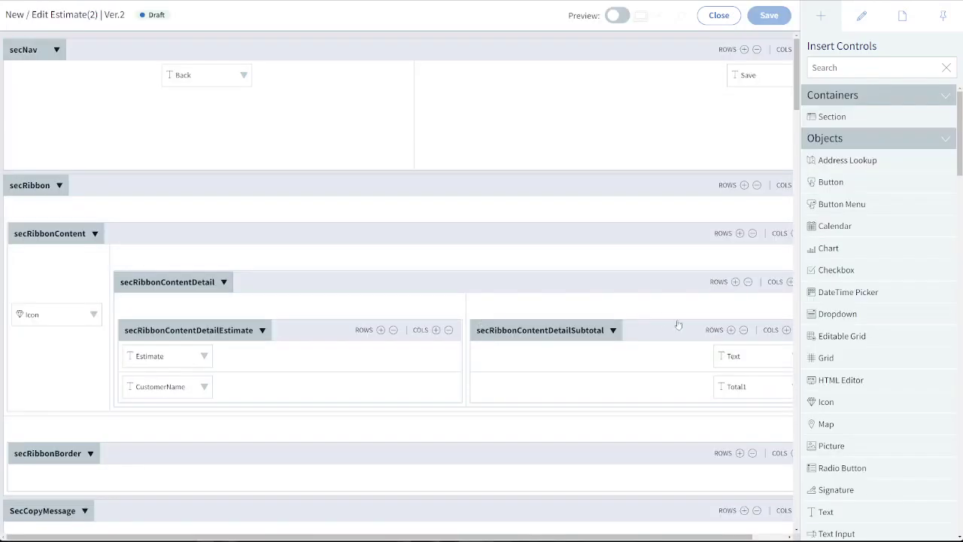
Open the Click action set of the Email button in the desktop buttons section
scroll(681, 324, "down", 20)
scroll(686, 326, "right", 1)
scroll(686, 326, "up", 2)
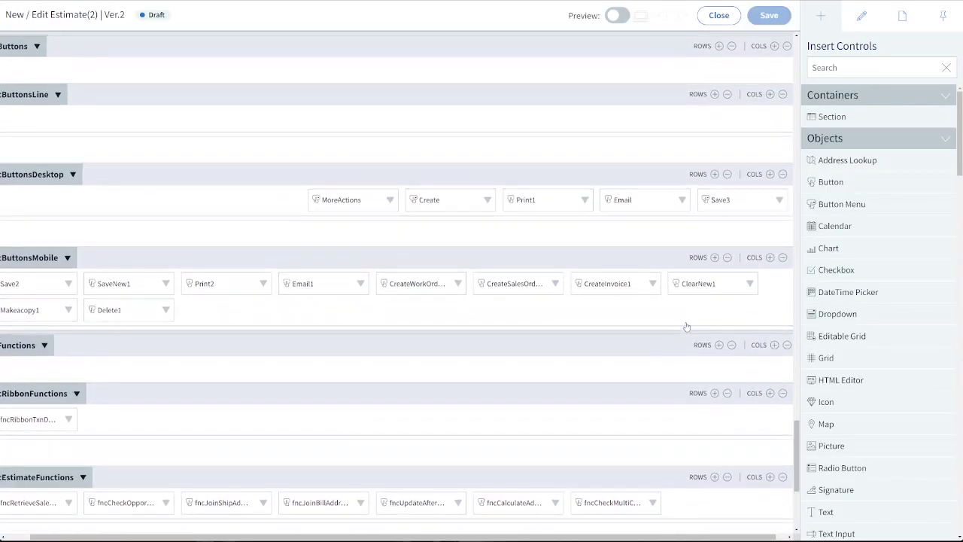
left_click(635, 205)
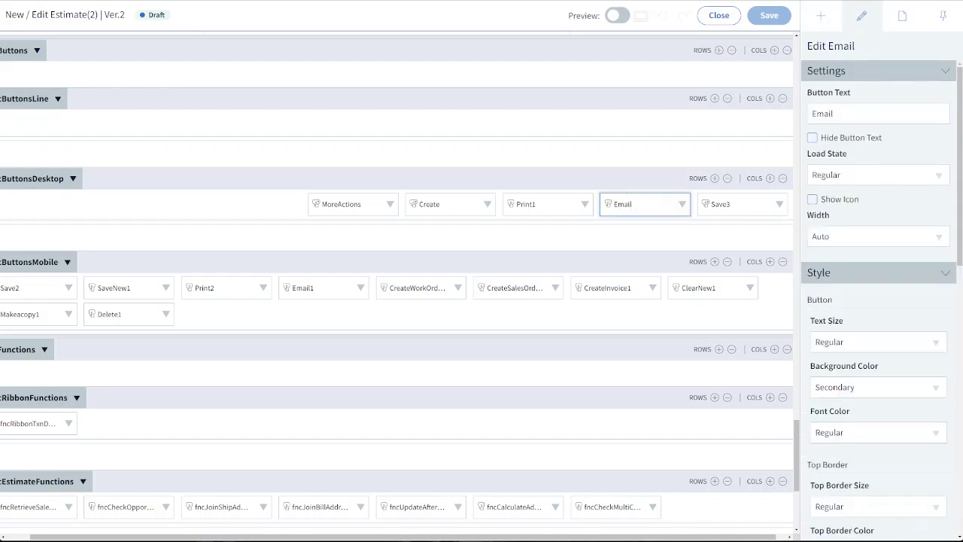
scroll(920, 497, "down", 9)
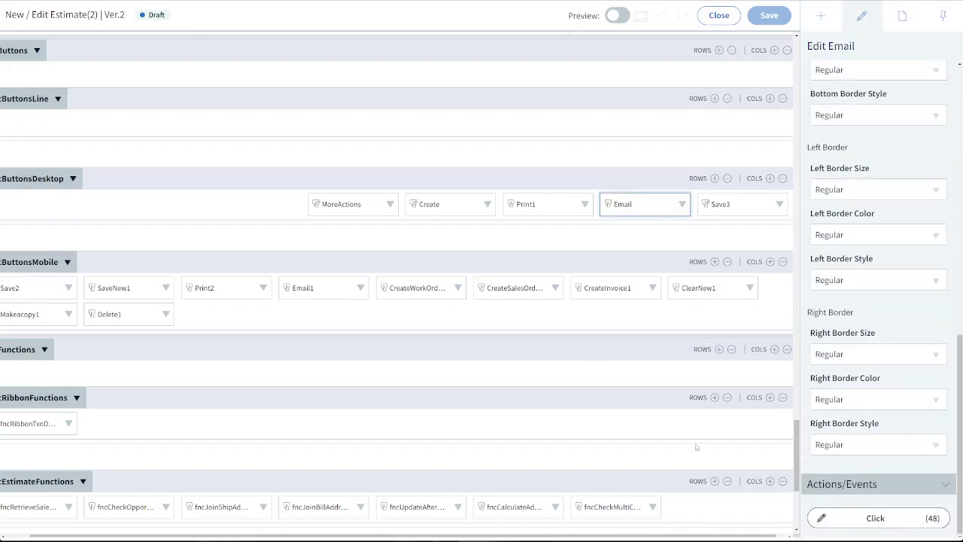
scroll(220, 258, "down", 1)
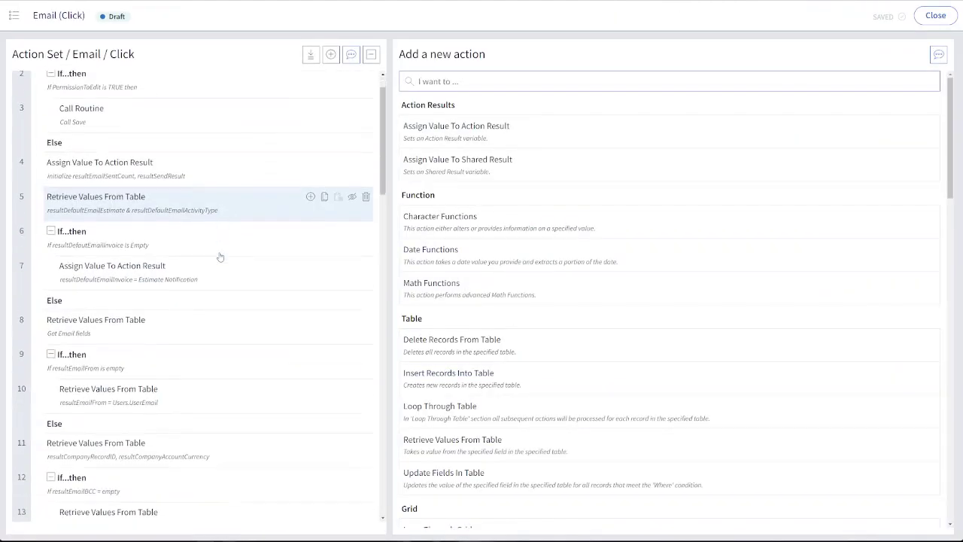
Check the Insert Activity action's fields and set EmailSentActivity - RecordID in the Update Estimate action to resultActivityRecordID
scroll(220, 258, "down", 15)
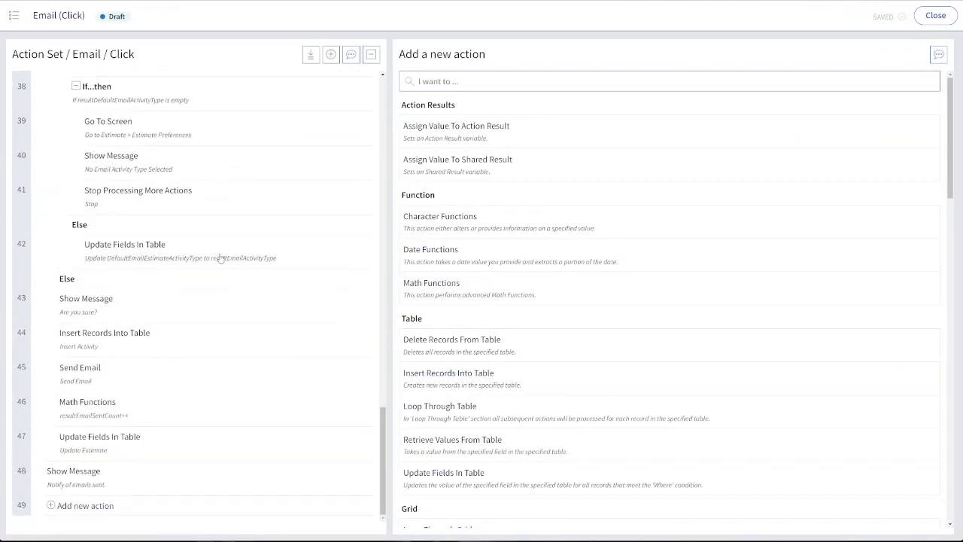
left_click(116, 344)
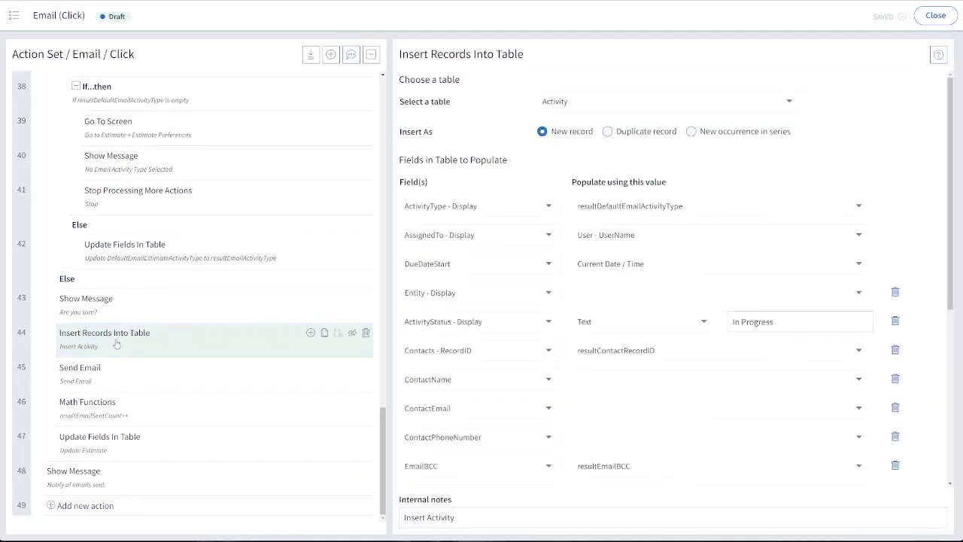
scroll(452, 376, "down", 4)
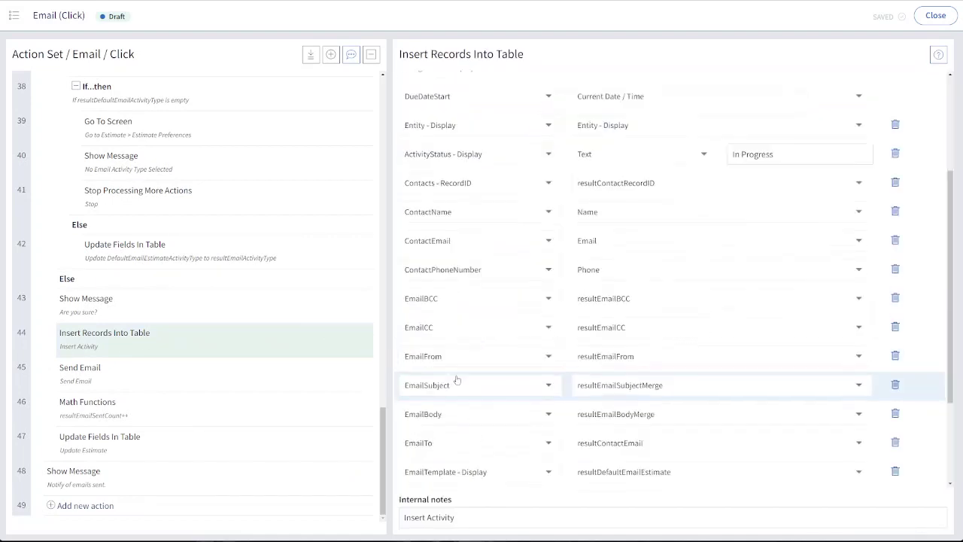
left_click(154, 444)
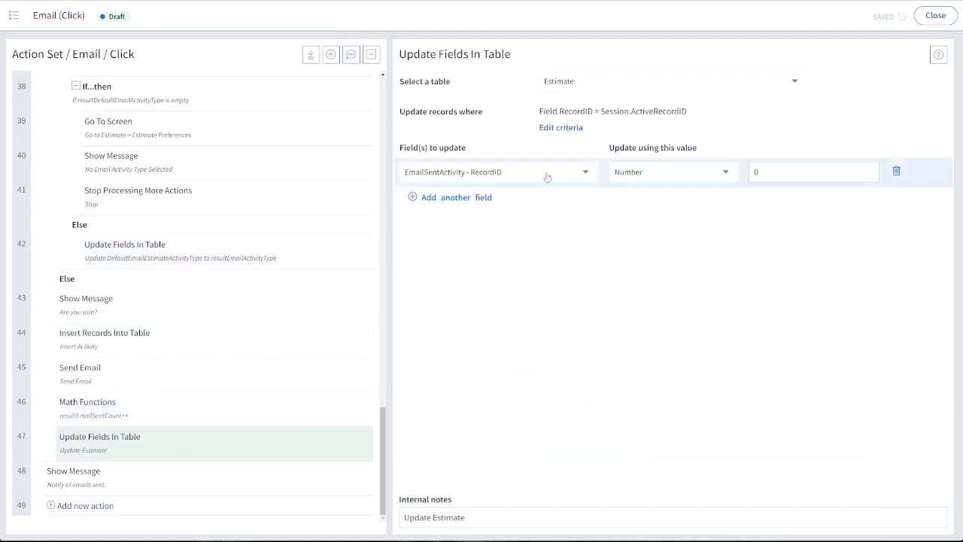
left_click(698, 179)
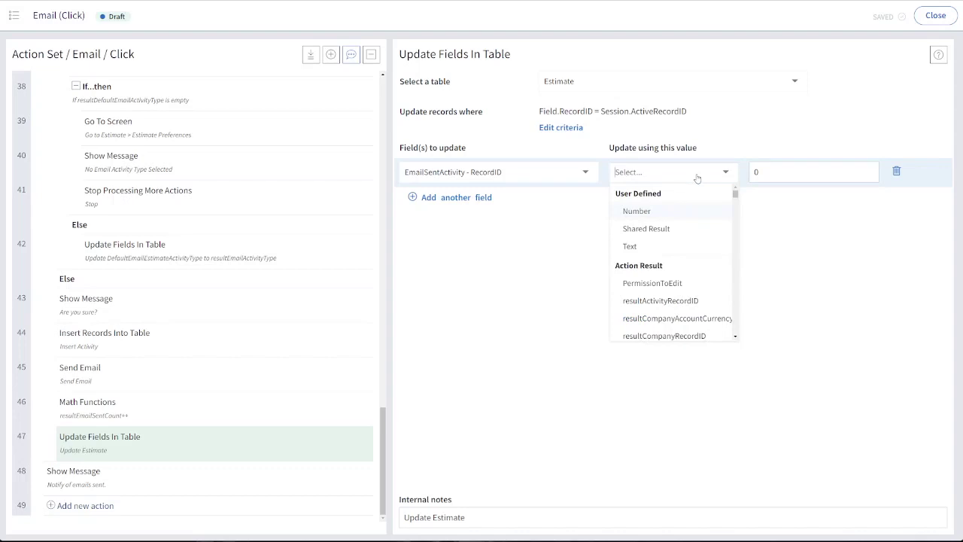
left_click(656, 301)
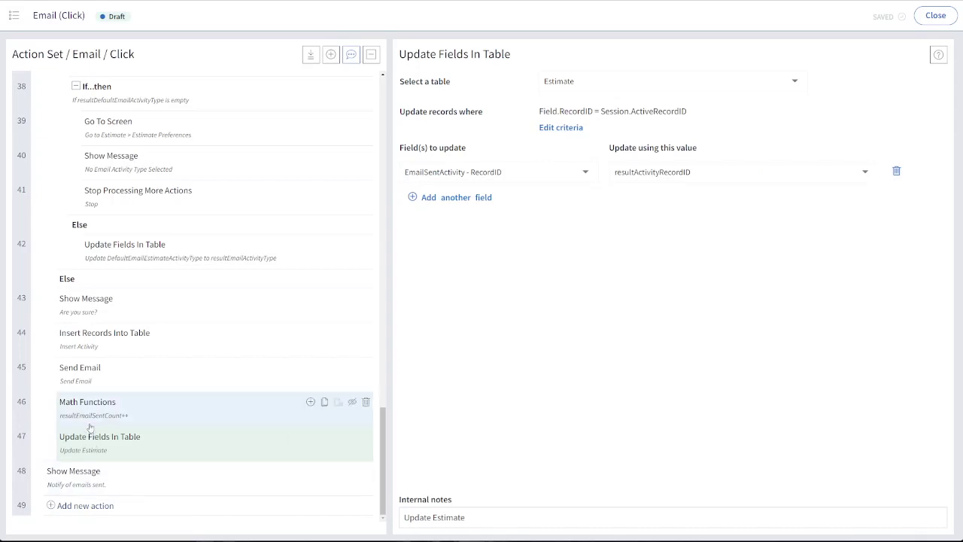
Review the Send Email, Insert Activity and Update Estimate actions in order, and close the action set
left_click(79, 367)
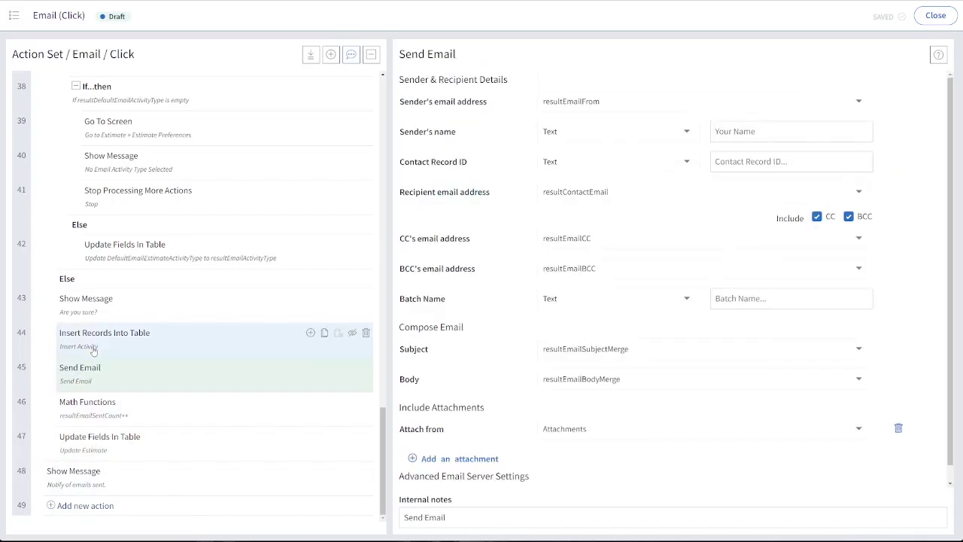
left_click(105, 349)
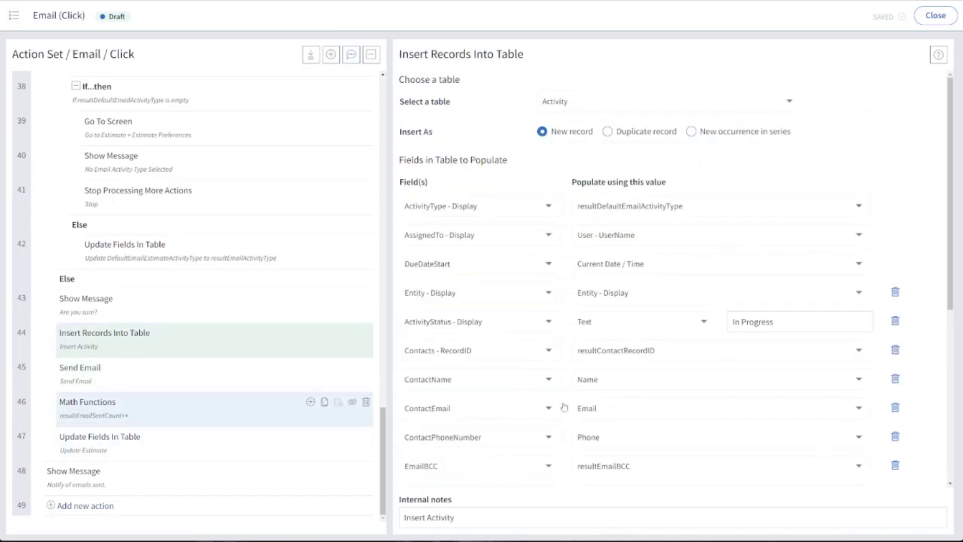
scroll(583, 404, "down", 3)
scroll(582, 403, "up", 5)
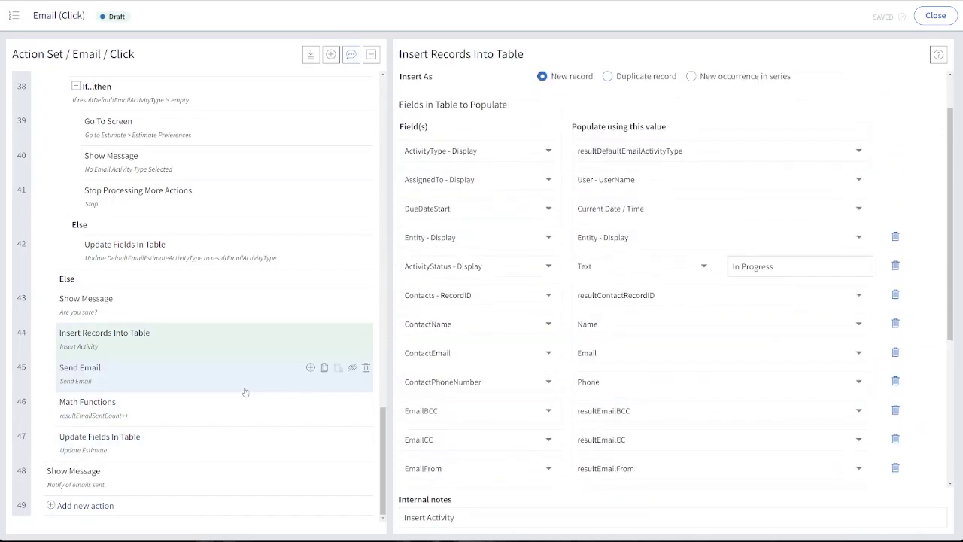
left_click(112, 446)
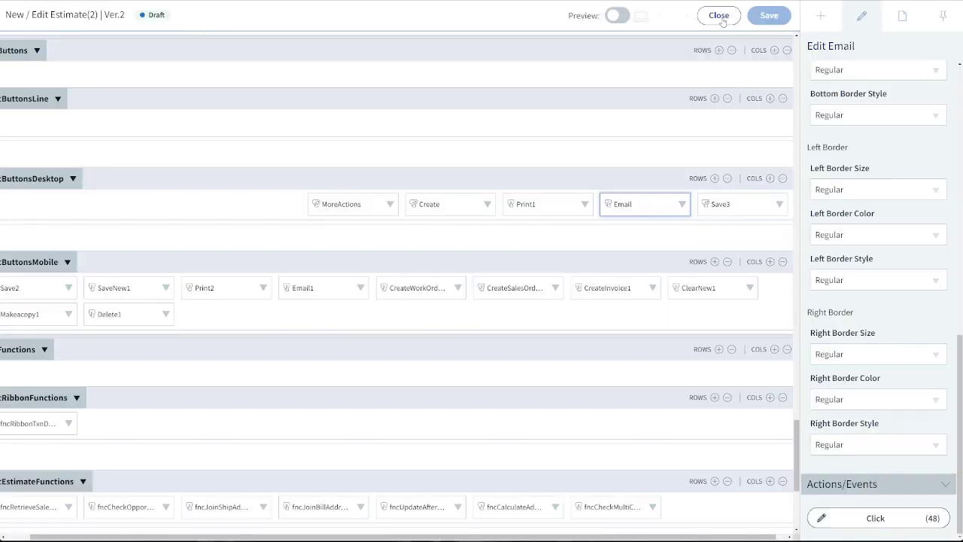
Leave the screen designer and email estimate 2 to the customer, confirming the send
left_click(720, 17)
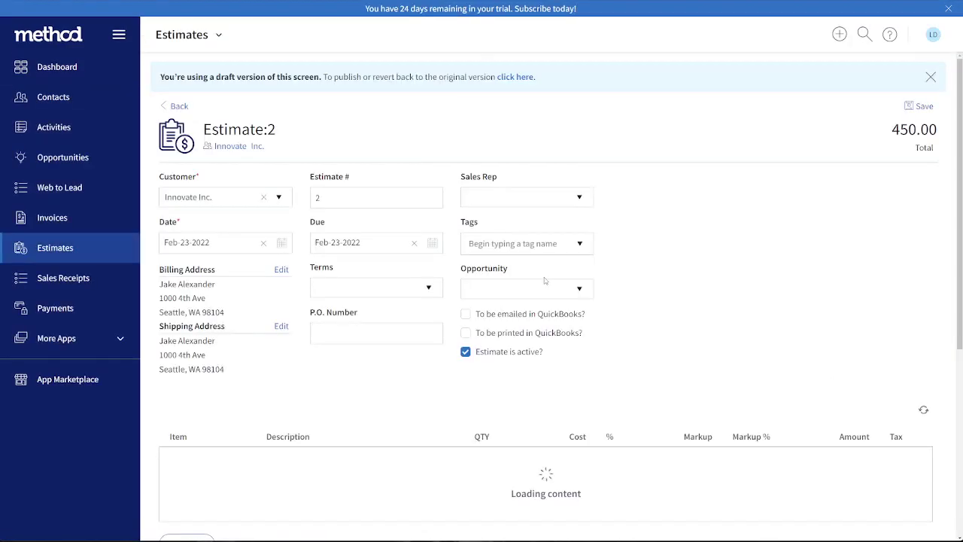
scroll(549, 294, "down", 4)
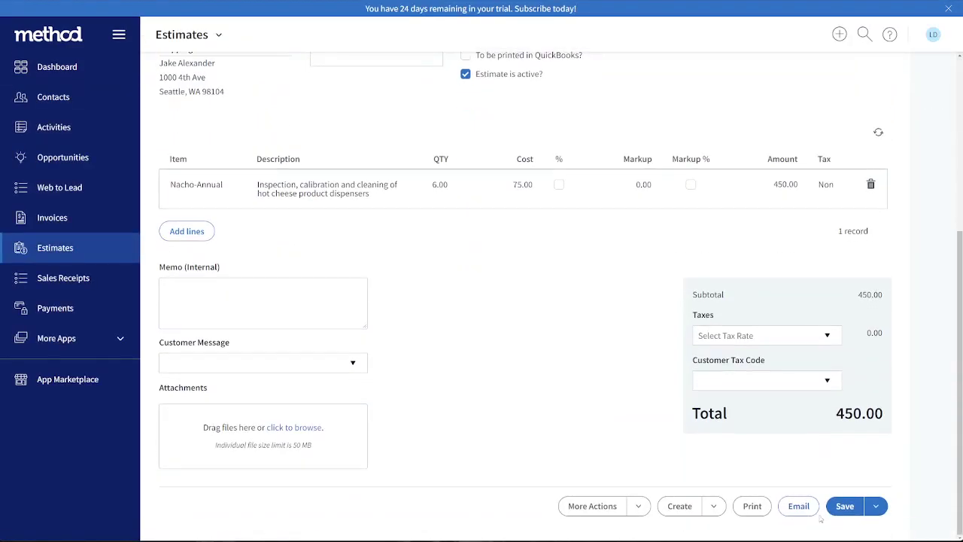
left_click(799, 507)
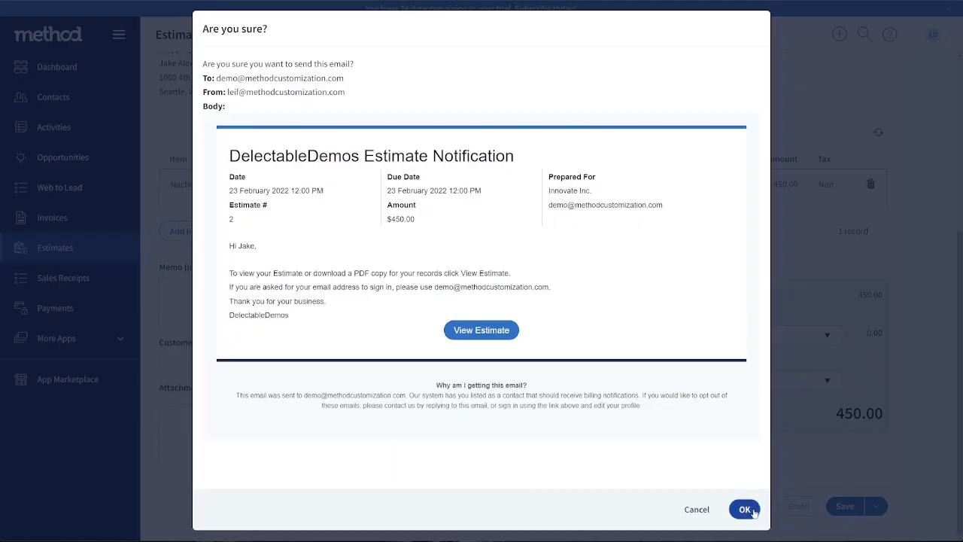
left_click(742, 507)
left_click(593, 306)
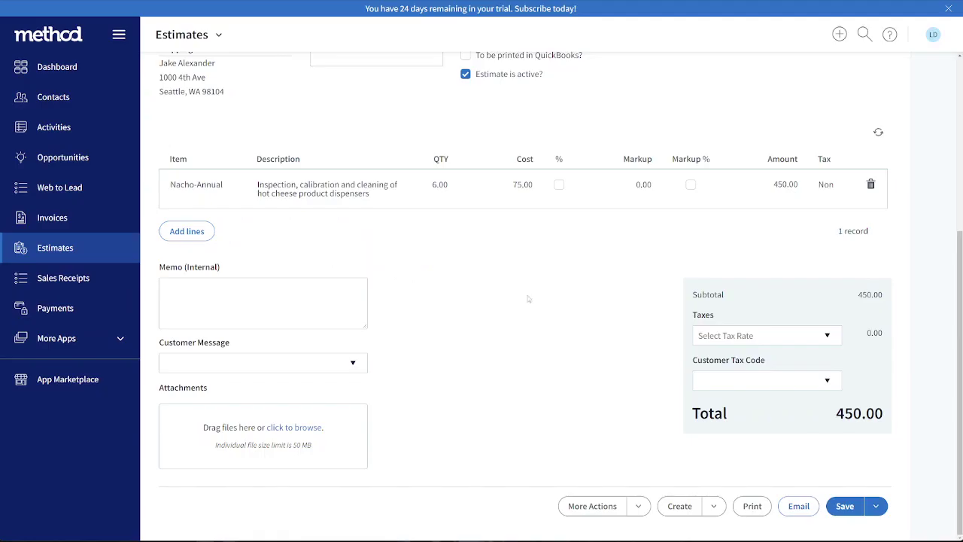
Return to the estimates list and check the Sent date of Innovate Inc.'s estimate
left_click(176, 109)
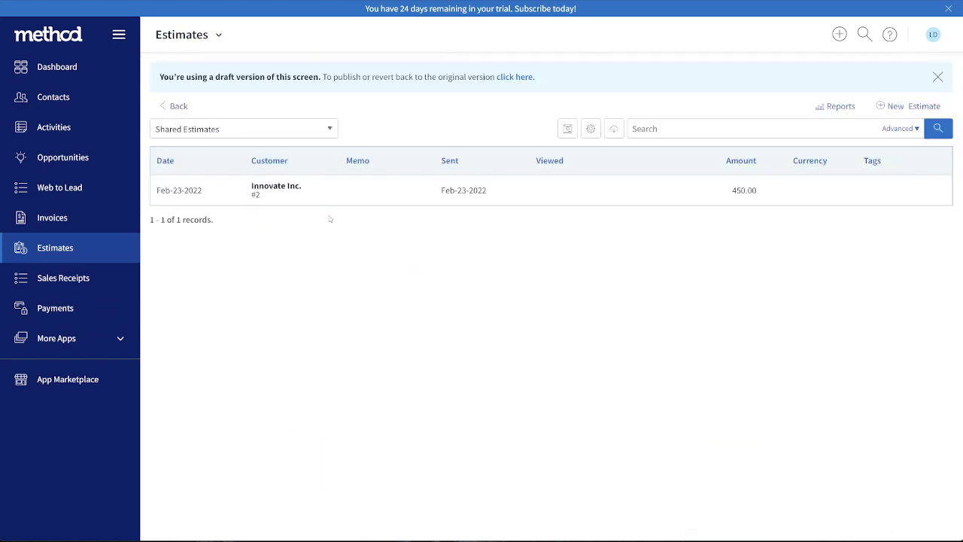
left_click_drag(441, 190, 486, 262)
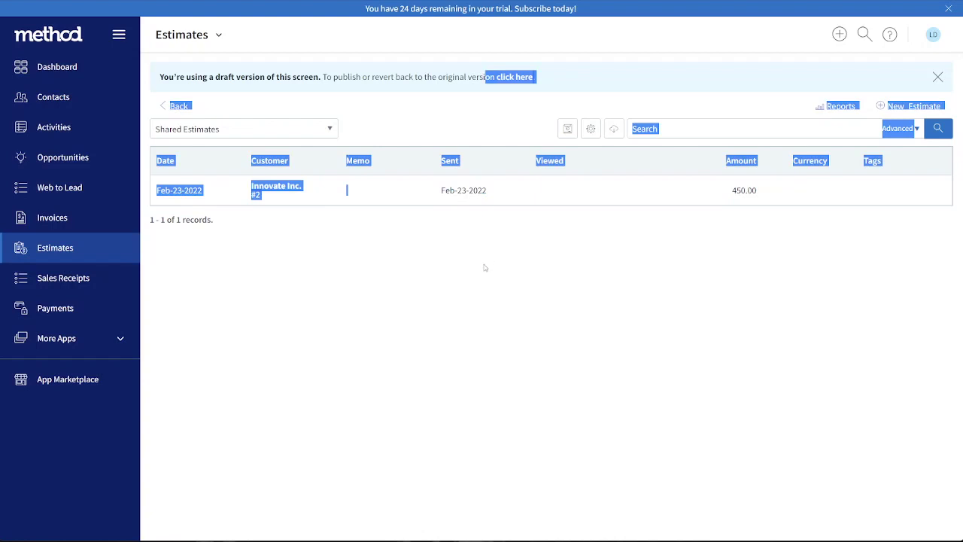
left_click(486, 265)
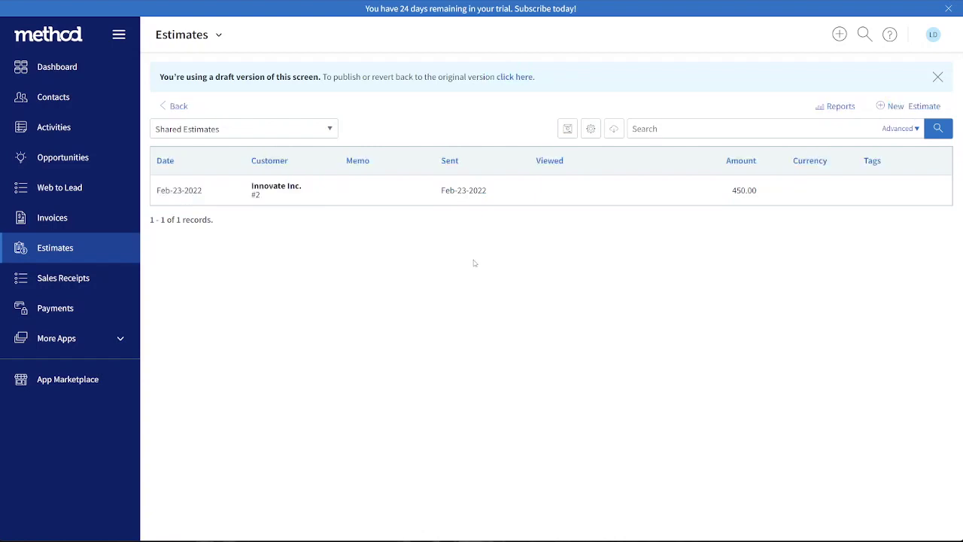
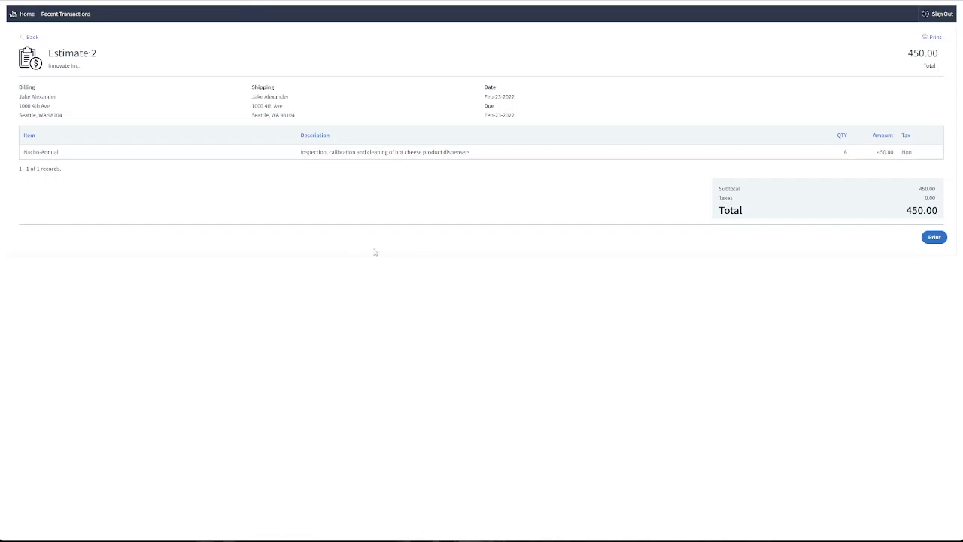
key("ctrl+plus")
key("ctrl+plus")
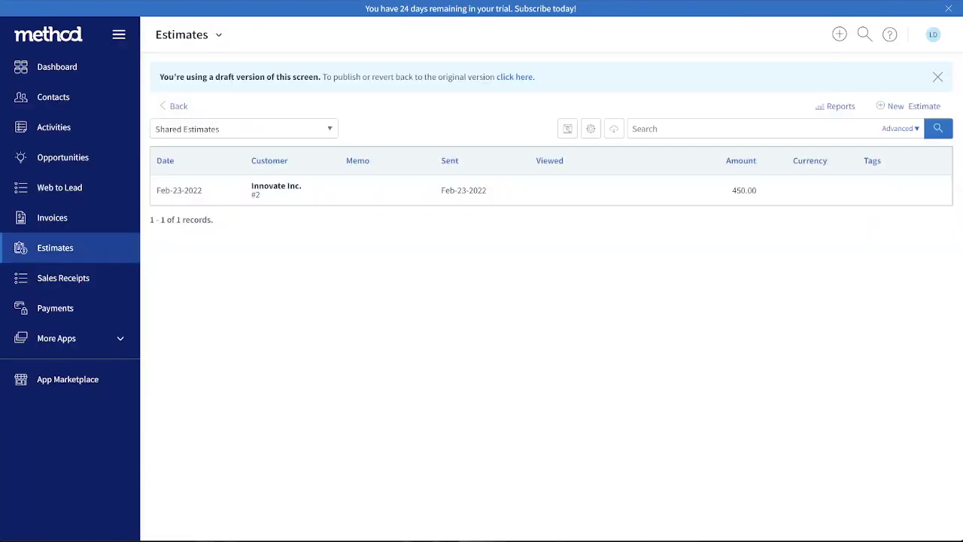
Open the screen list of the Estimates app and locate the Guest - View Estimate screen
left_click(218, 35)
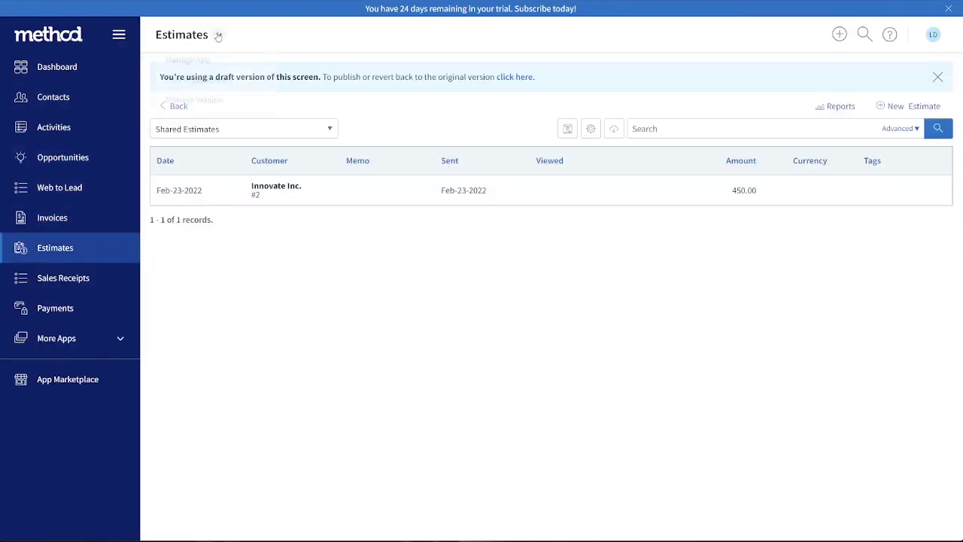
left_click(186, 64)
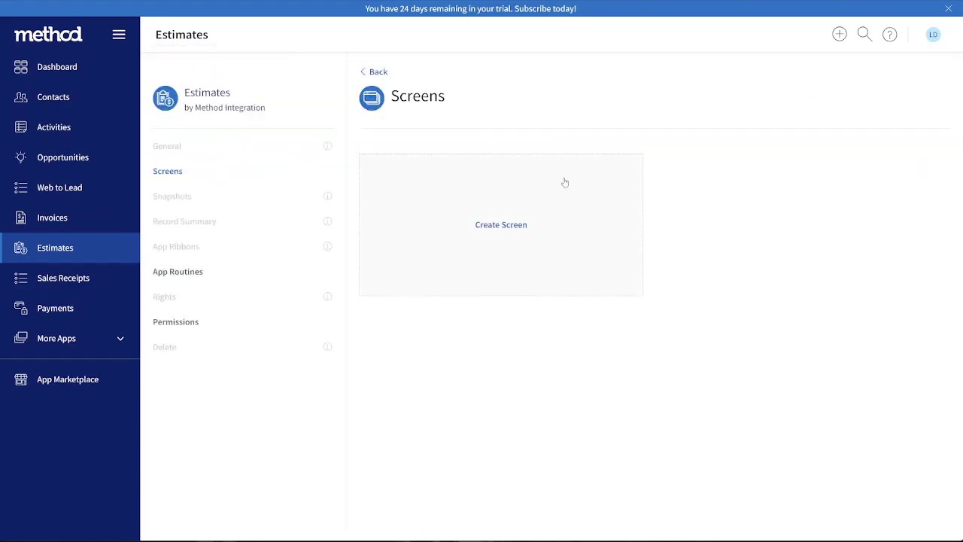
scroll(740, 251, "down", 5)
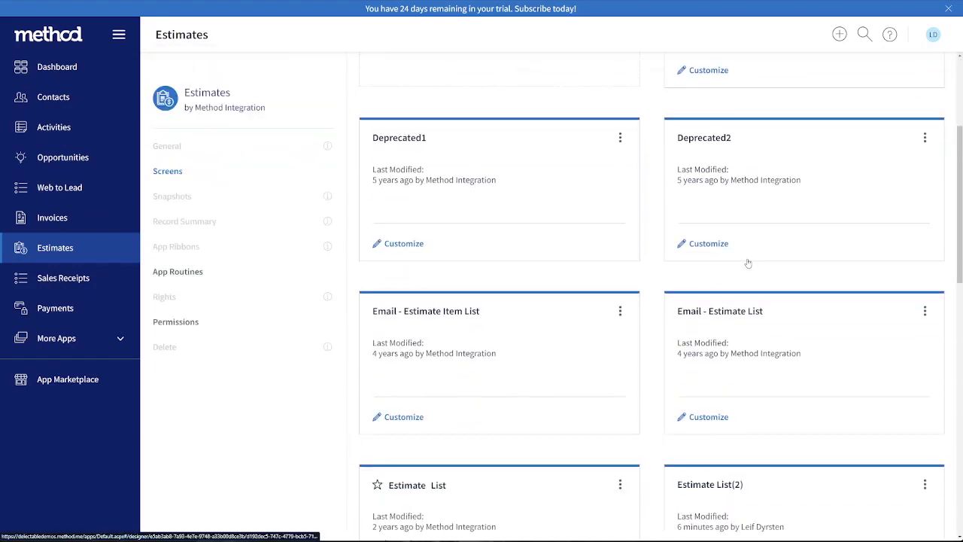
scroll(747, 265, "down", 8)
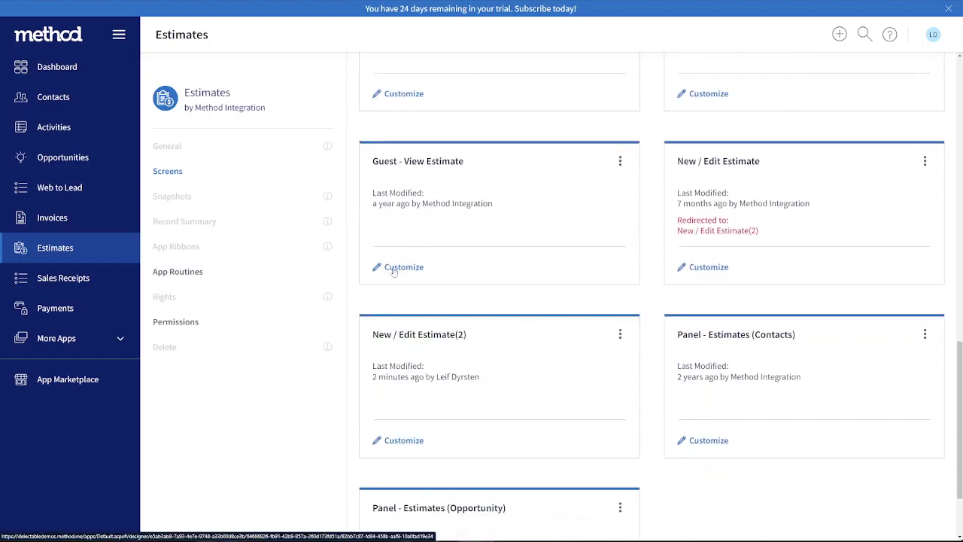
left_click(392, 272)
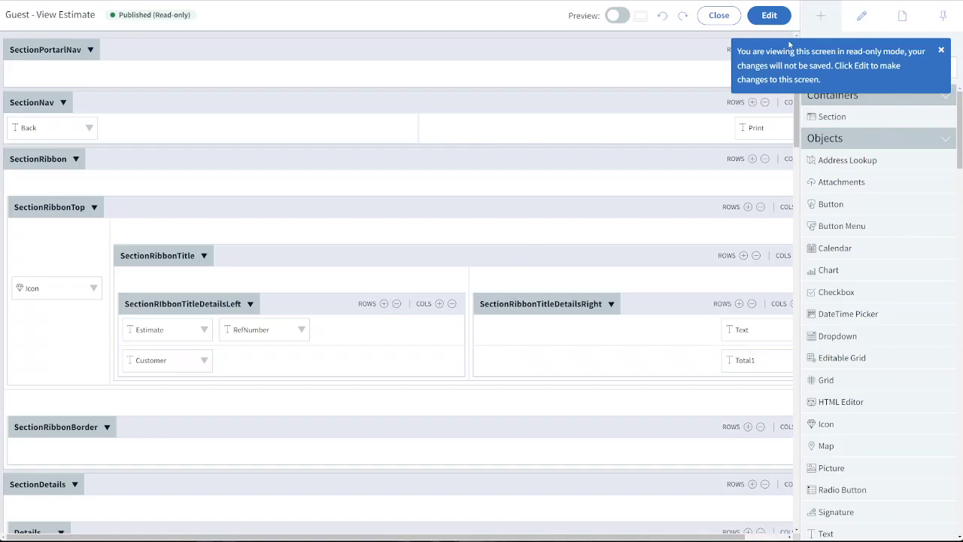
left_click(775, 20)
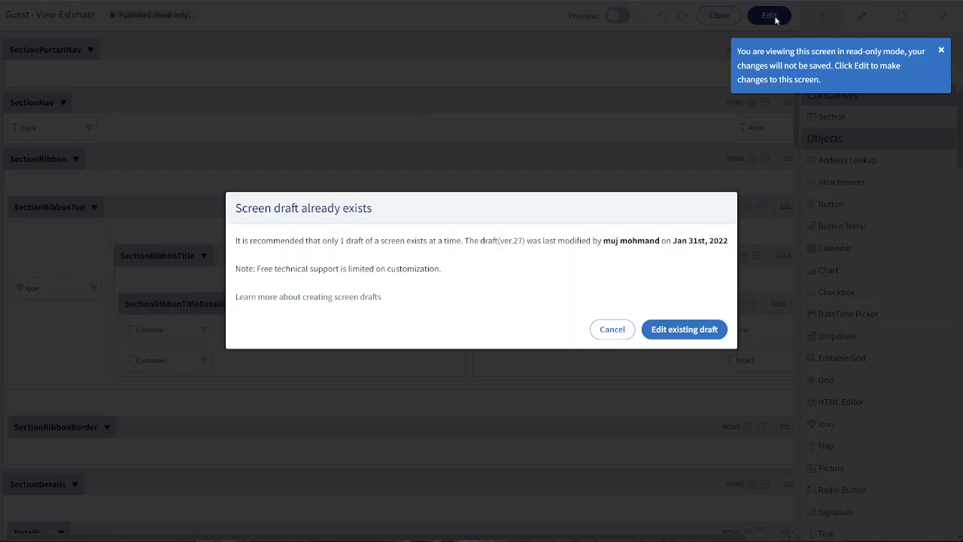
left_click(673, 330)
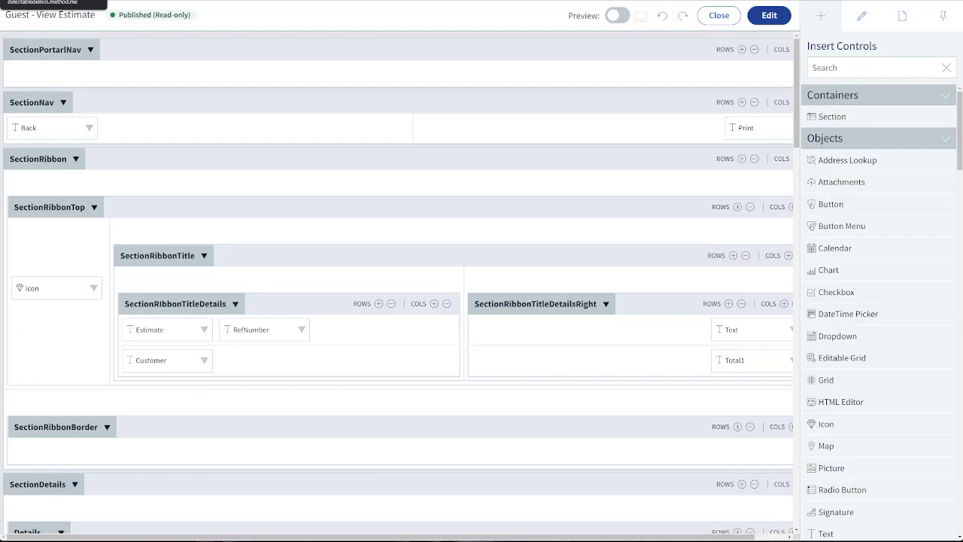
scroll(377, 146, "down", 1)
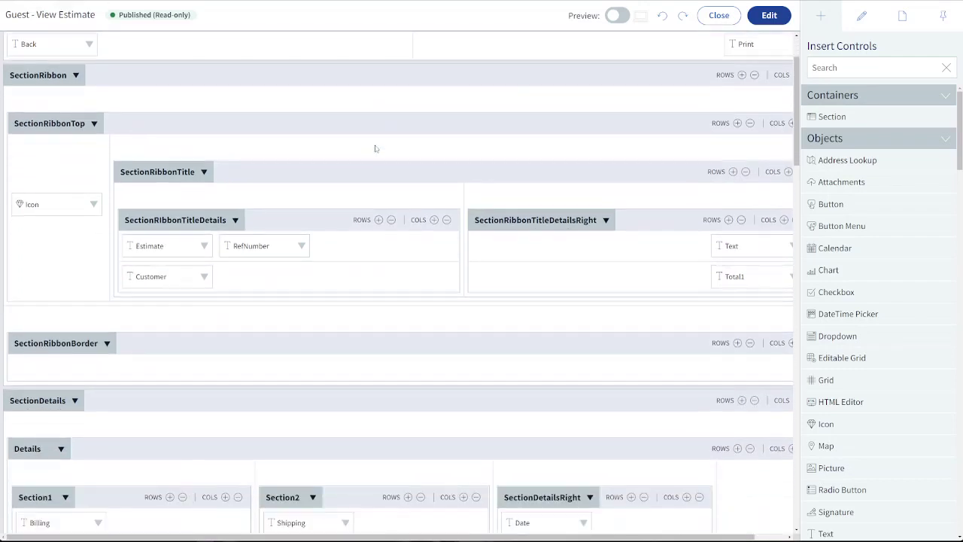
scroll(376, 148, "up", 1)
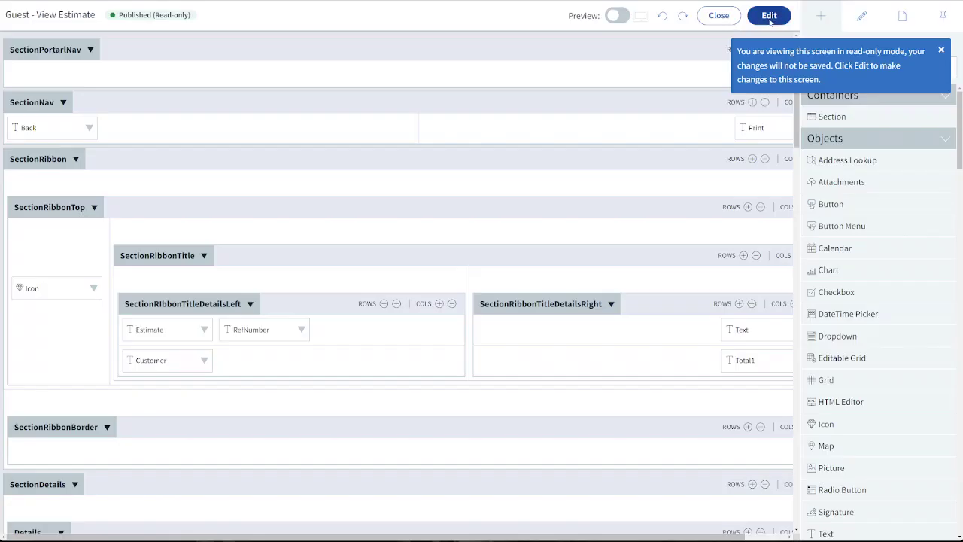
left_click(769, 16)
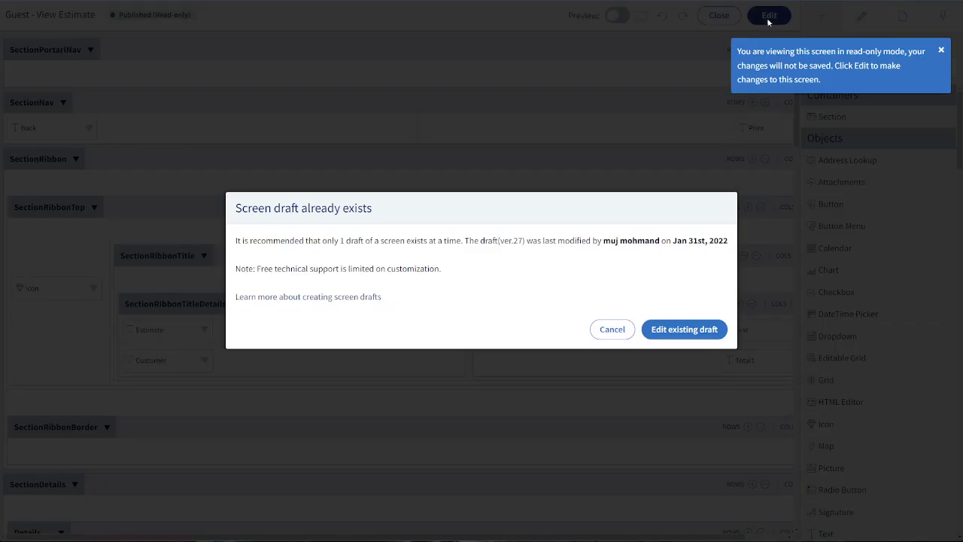
left_click(611, 330)
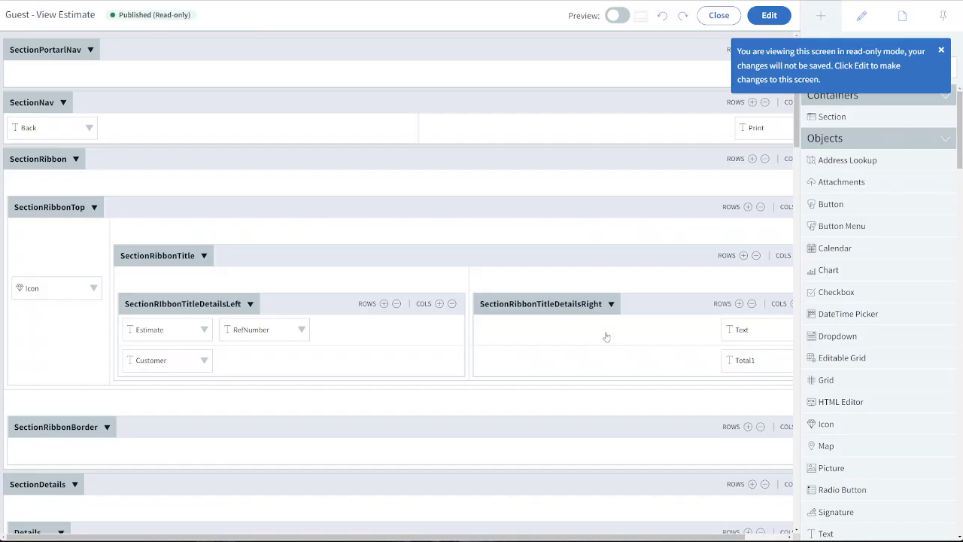
left_click(717, 19)
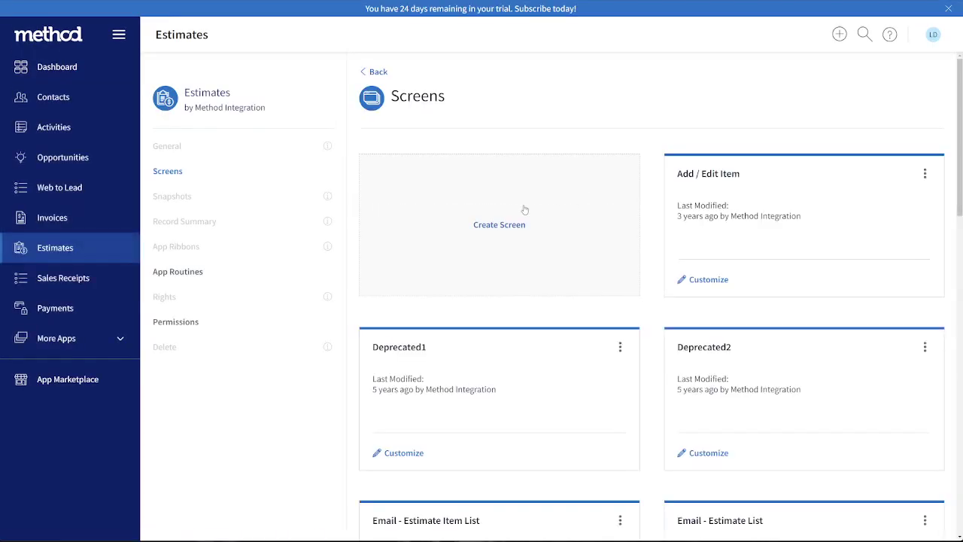
Copy the Guest - View Estimate screen as Guest - View Estimate(2), with the original screen redirected to the copy
left_click(949, 8)
scroll(606, 242, "down", 3)
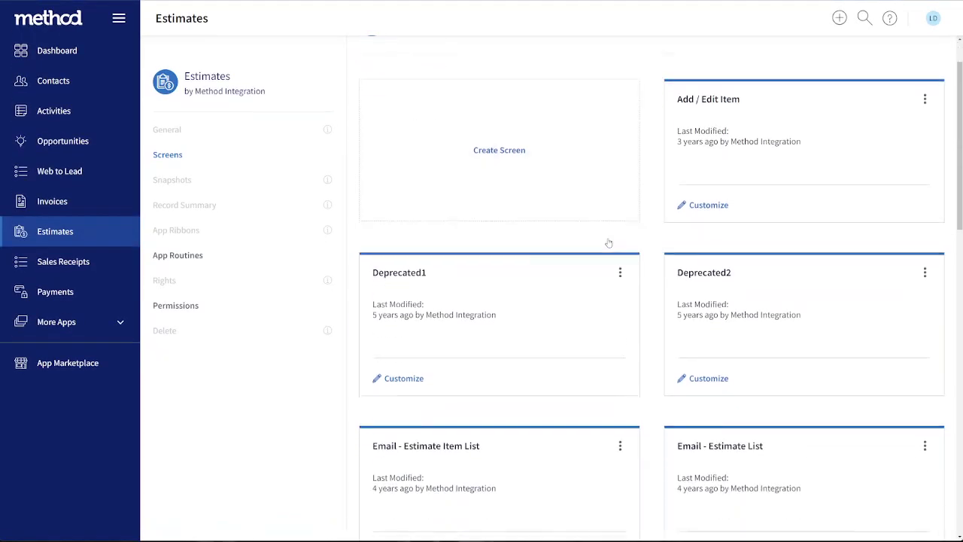
scroll(605, 243, "down", 8)
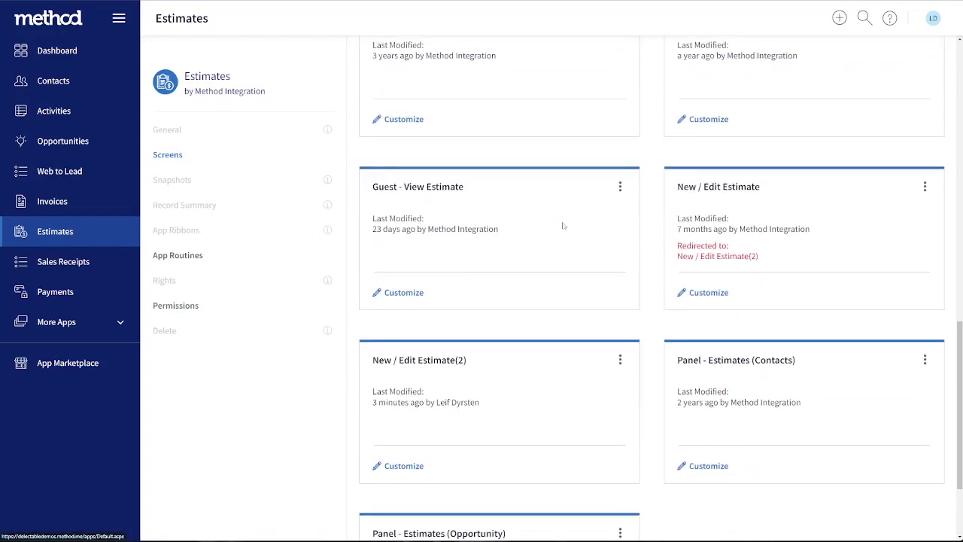
left_click(620, 187)
left_click(575, 228)
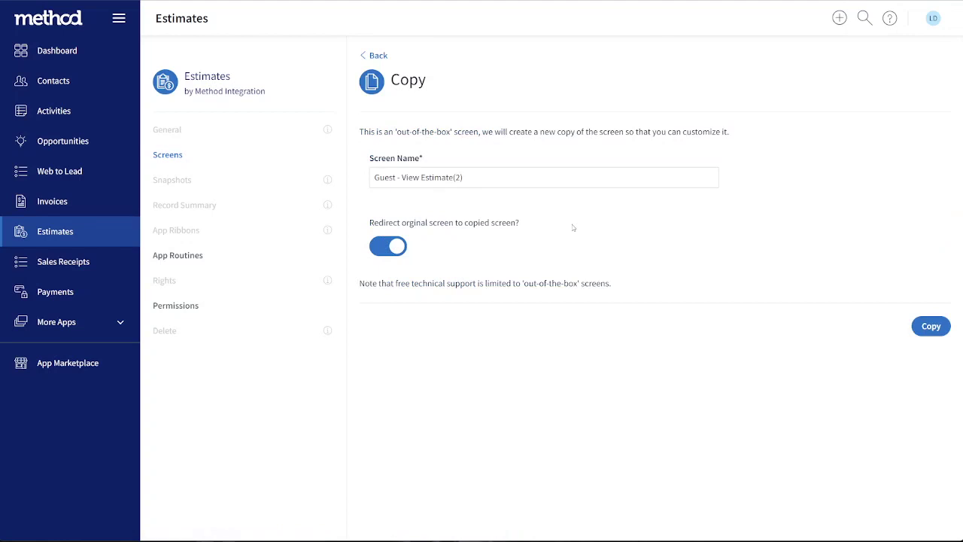
left_click(930, 326)
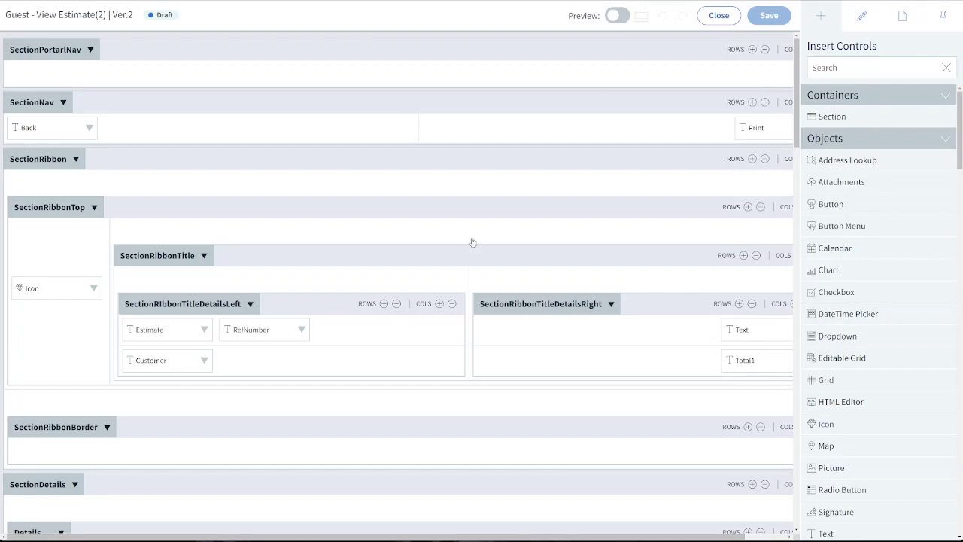
Add the EmailSentActivity_RecordID field to SectionHidden and check that section's load state
scroll(473, 242, "down", 5)
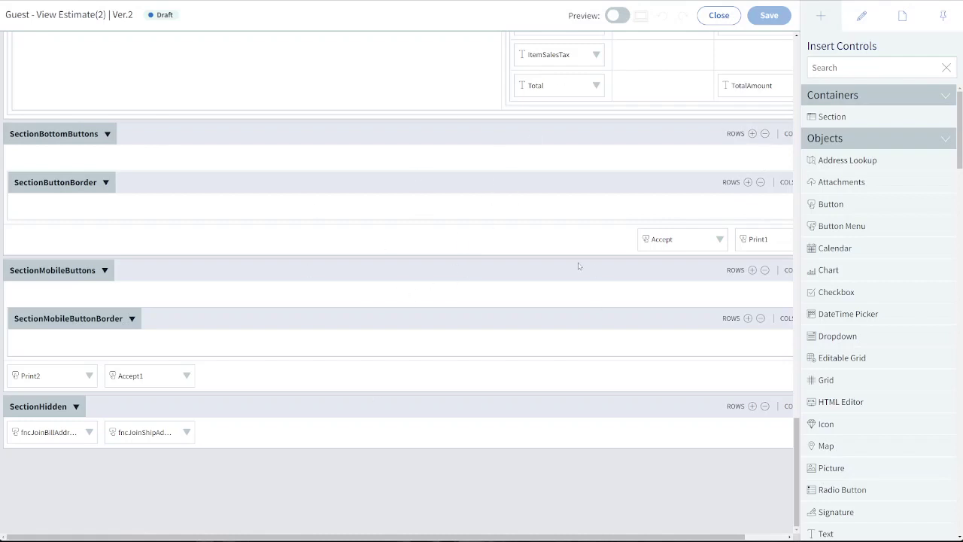
left_click(844, 69)
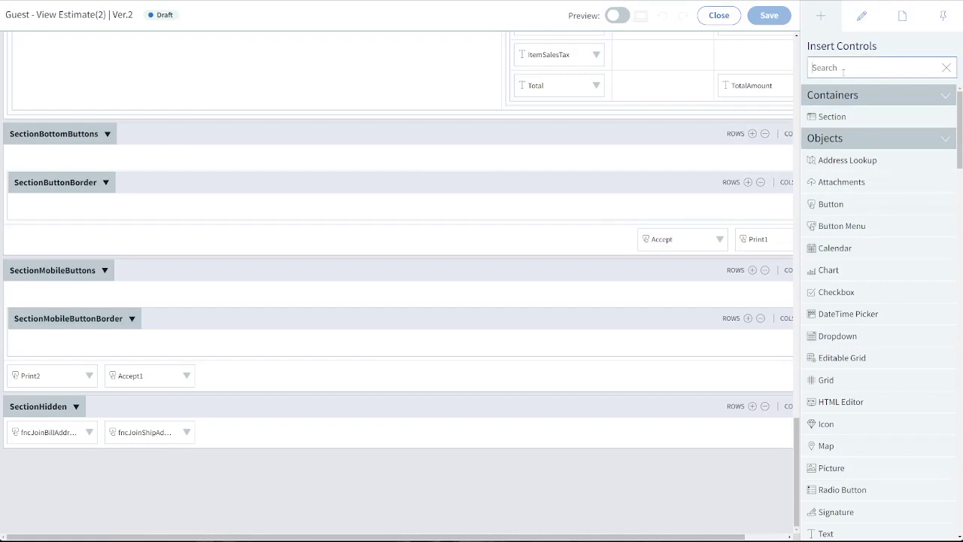
type("acti")
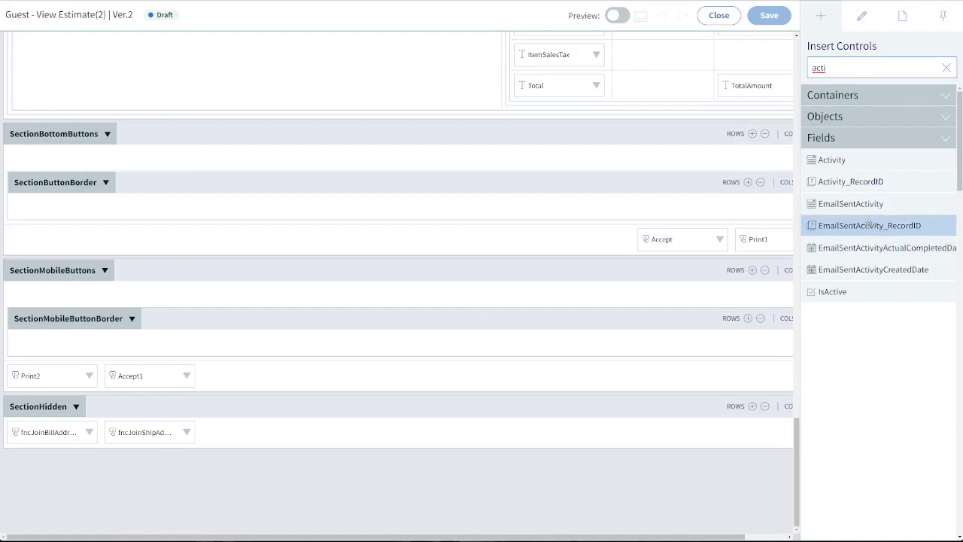
left_click_drag(871, 226, 271, 437)
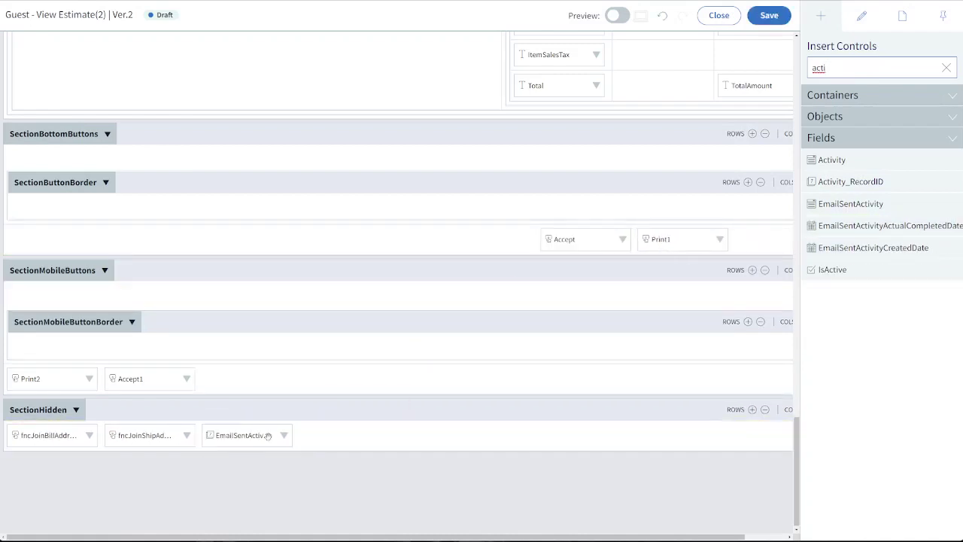
left_click(165, 412)
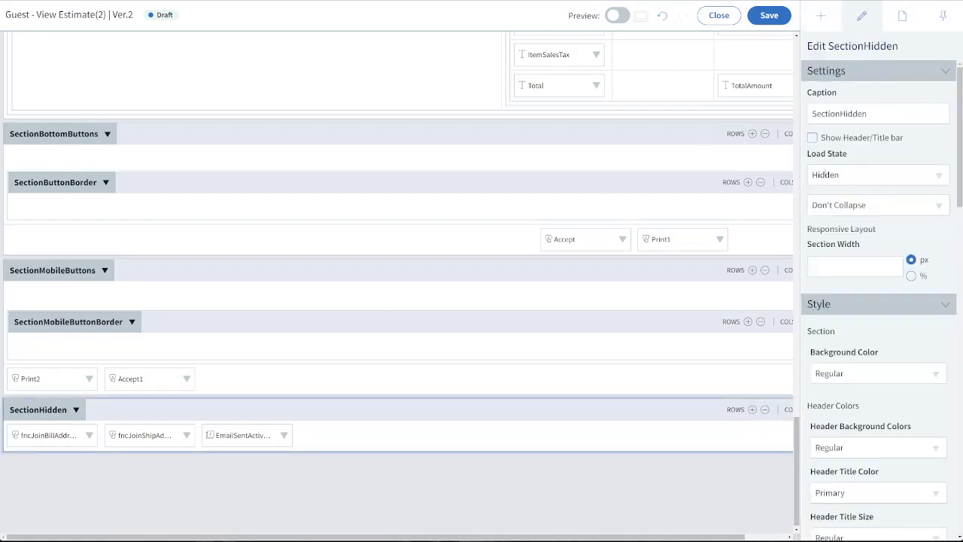
left_click(322, 474)
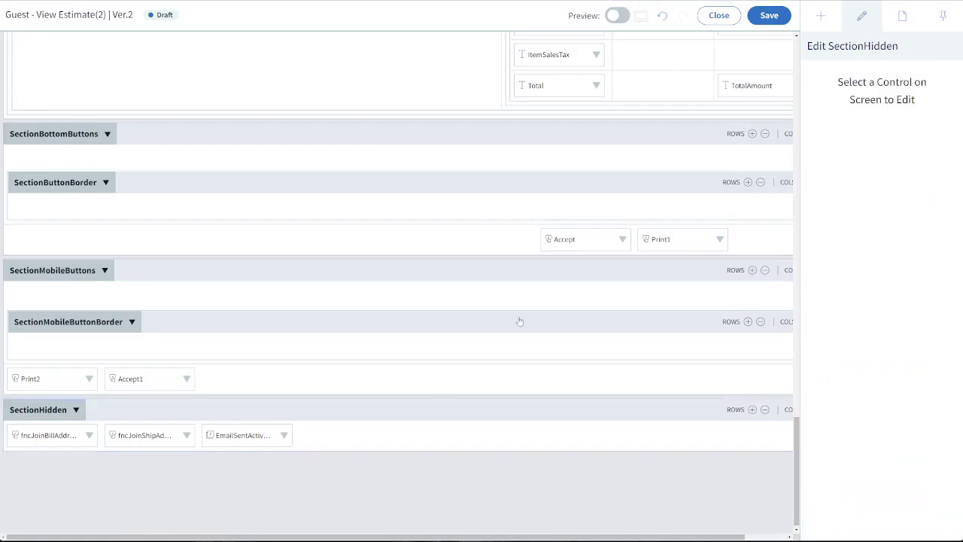
Add a Conditional Statement at the end of the screen's Focus action set, with the internal note "If Activity Record > 0"
left_click(899, 18)
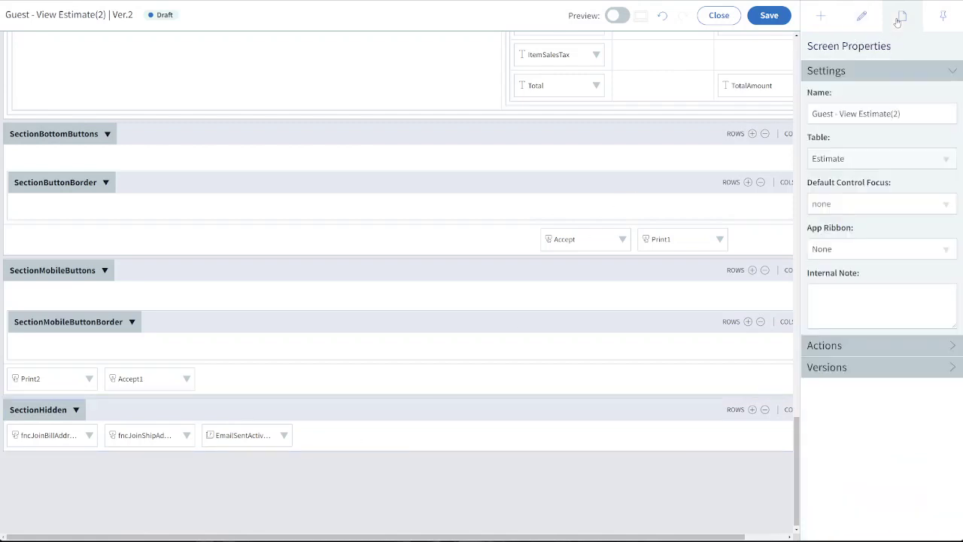
left_click(826, 347)
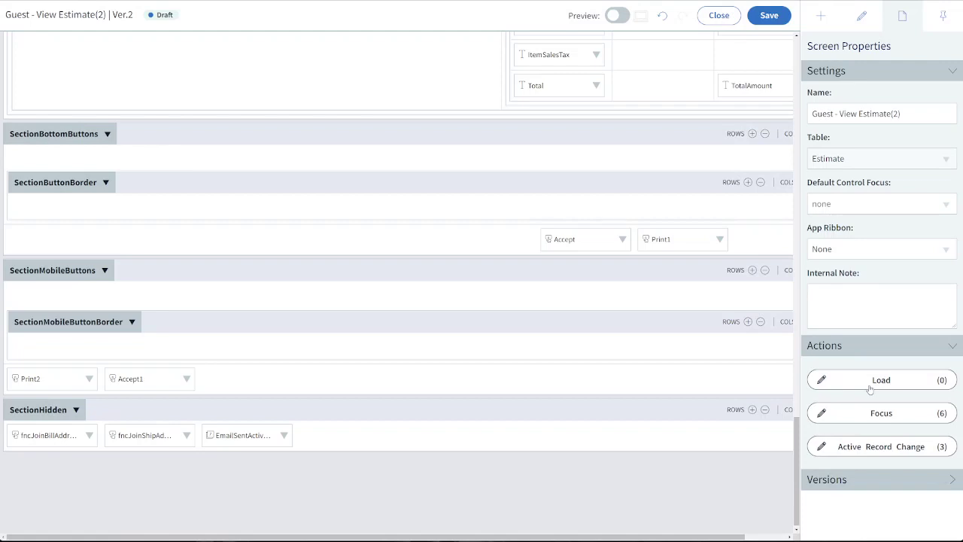
left_click(898, 416)
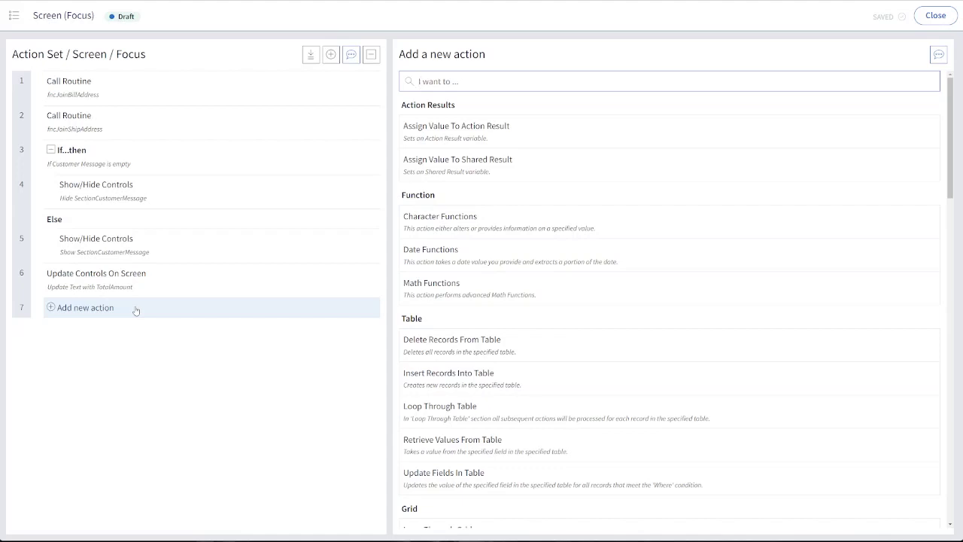
type("cond")
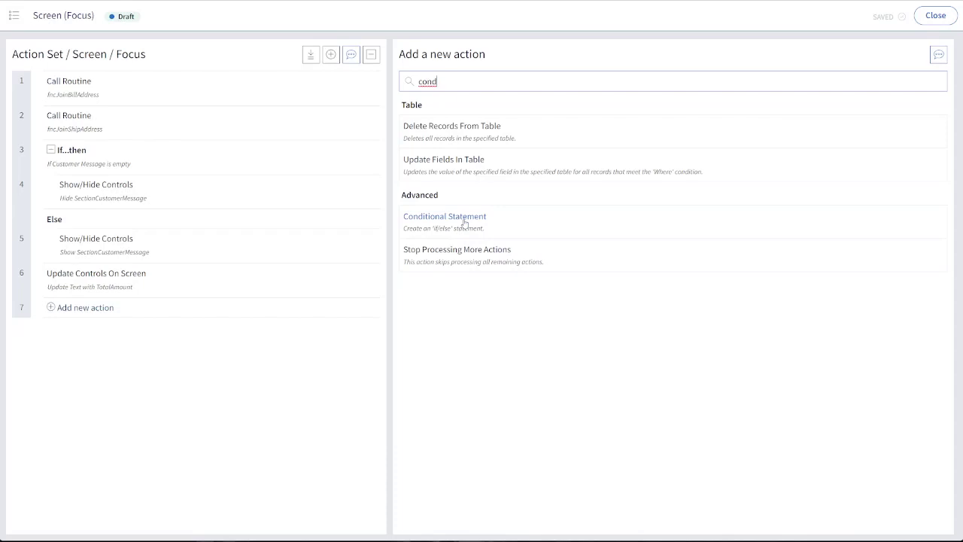
left_click(465, 220)
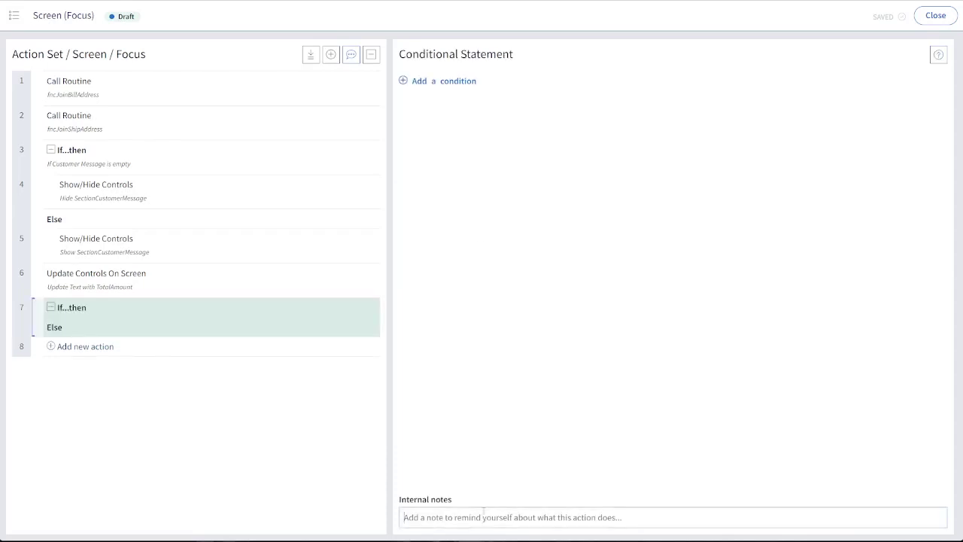
type("If Activity Record")
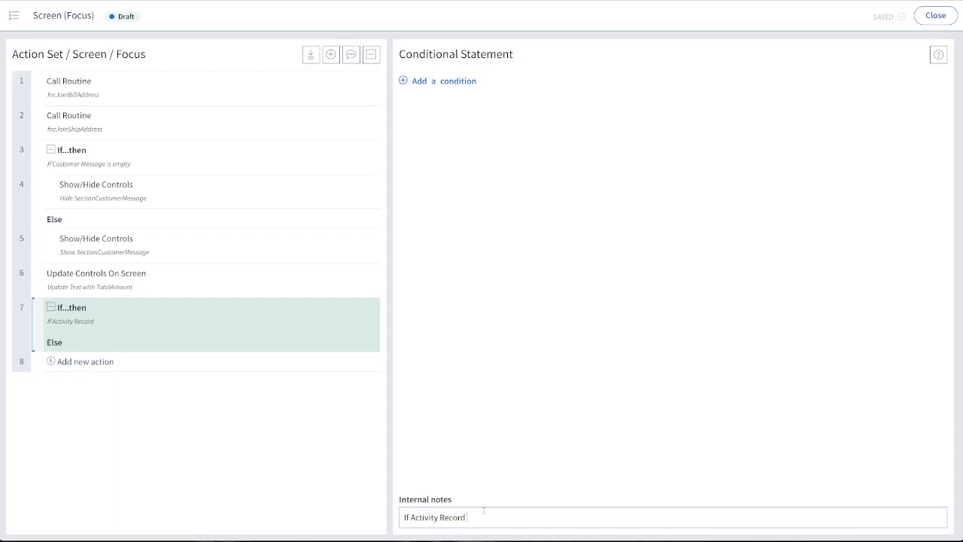
type(" > 0")
Set the statement's condition to EmailSentActivity_RecordID Greater Than the Number 0
left_click(434, 79)
left_click(469, 105)
type("activ")
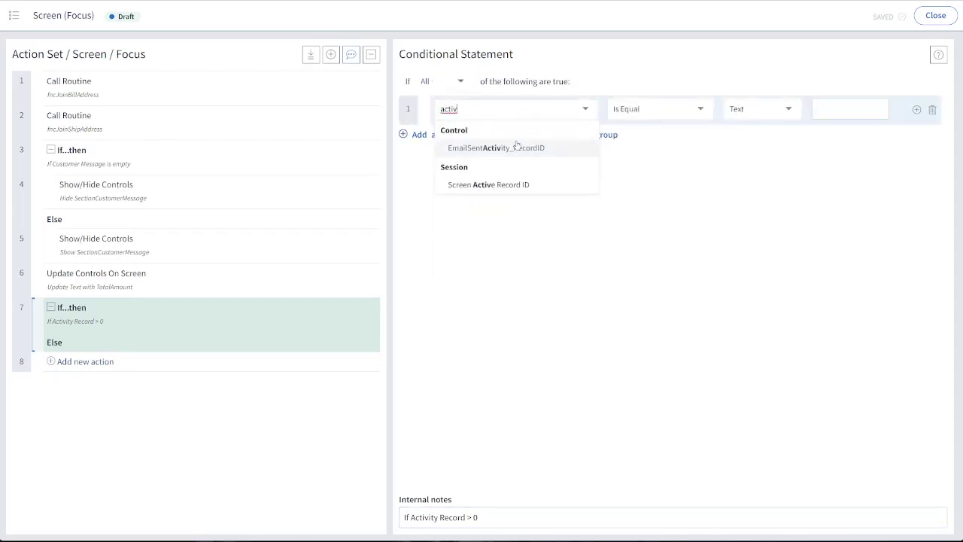
left_click(517, 147)
left_click(611, 121)
left_click(641, 161)
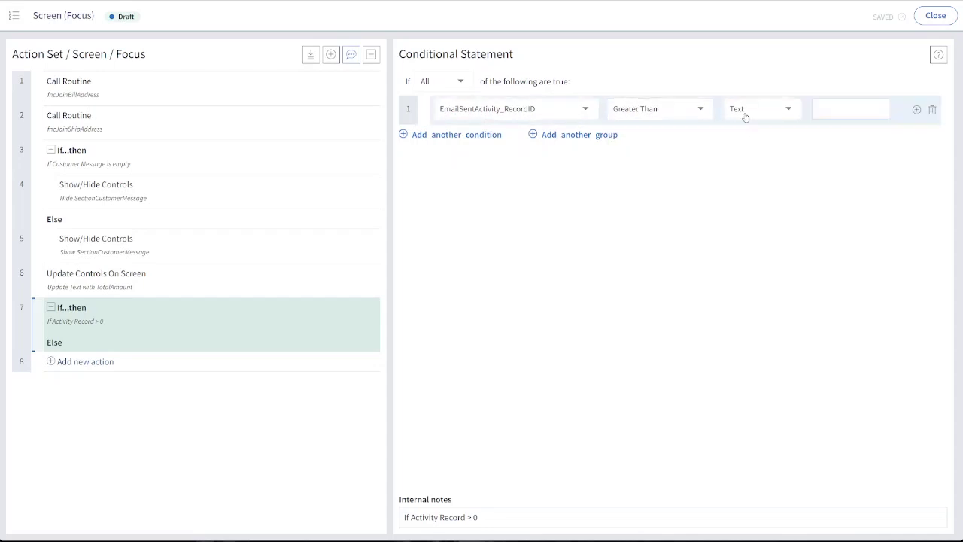
left_click(748, 112)
left_click(761, 165)
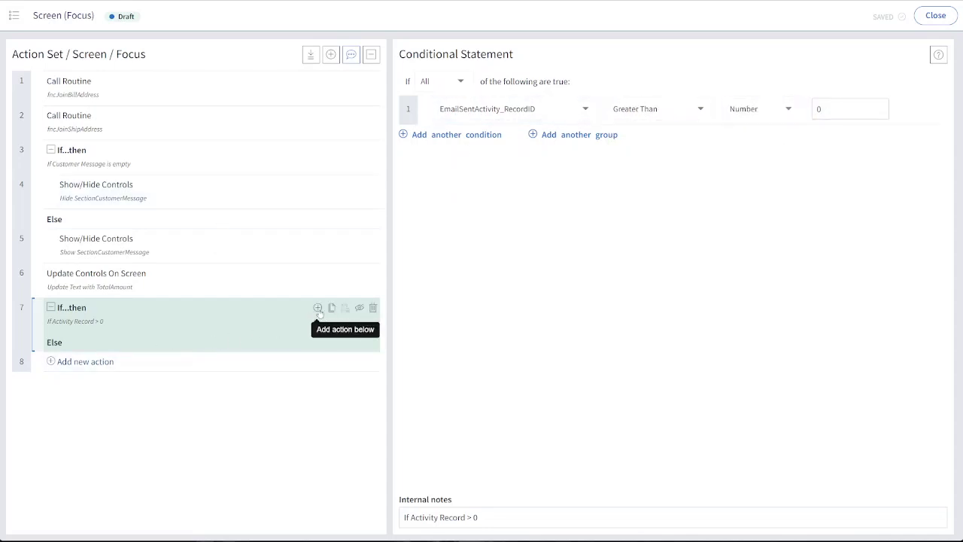
Add an Update Fields In Table action inside the "If Activity Record > 0" branch and set its table to Activity
left_click(318, 310)
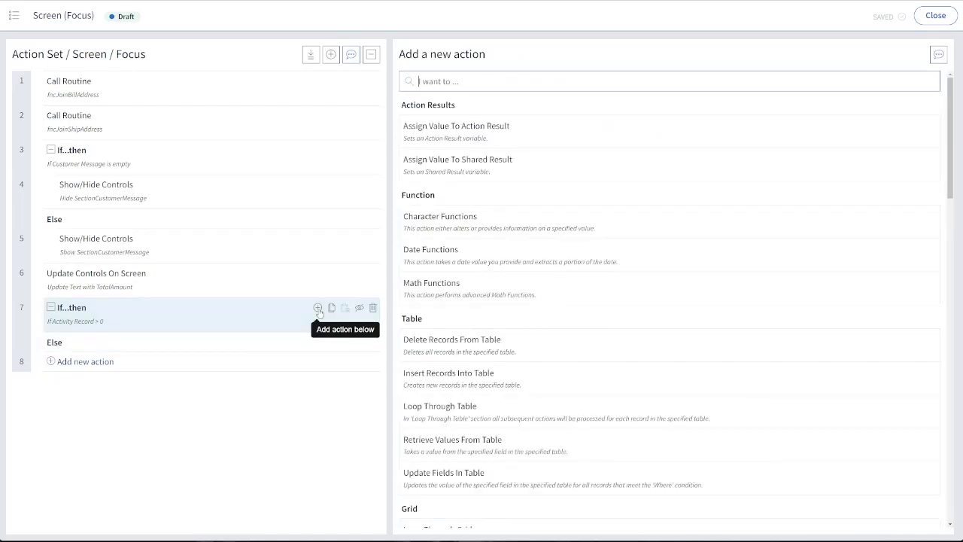
type("upda")
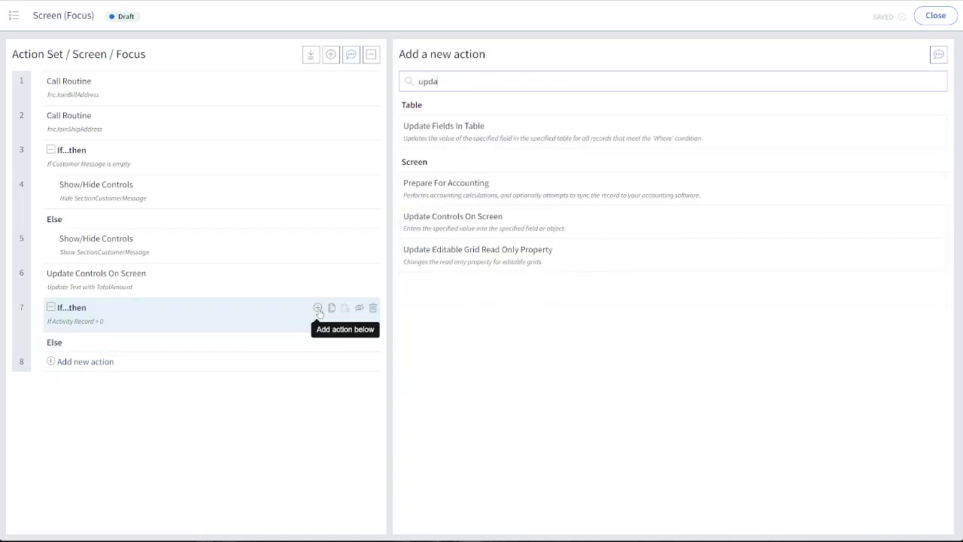
left_click(435, 134)
left_click(568, 84)
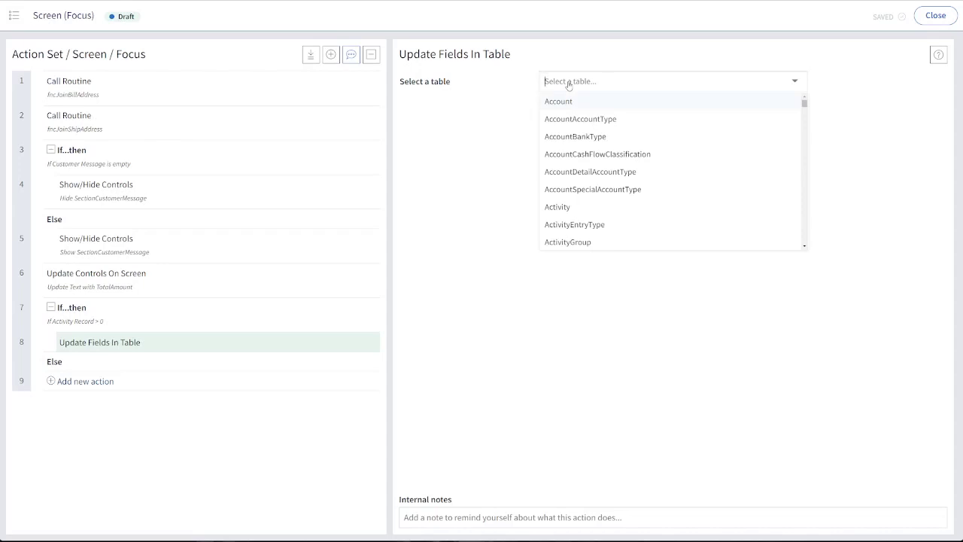
type("acti")
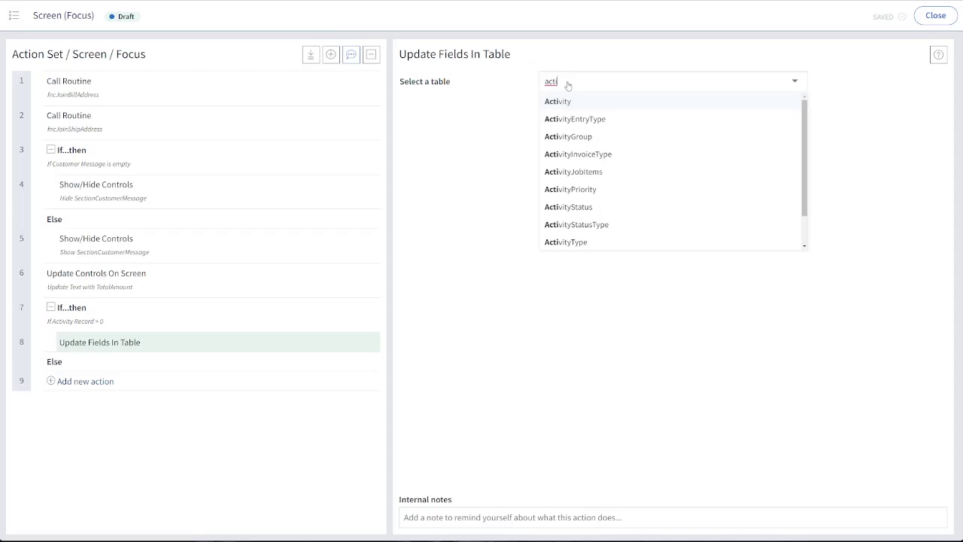
left_click(562, 103)
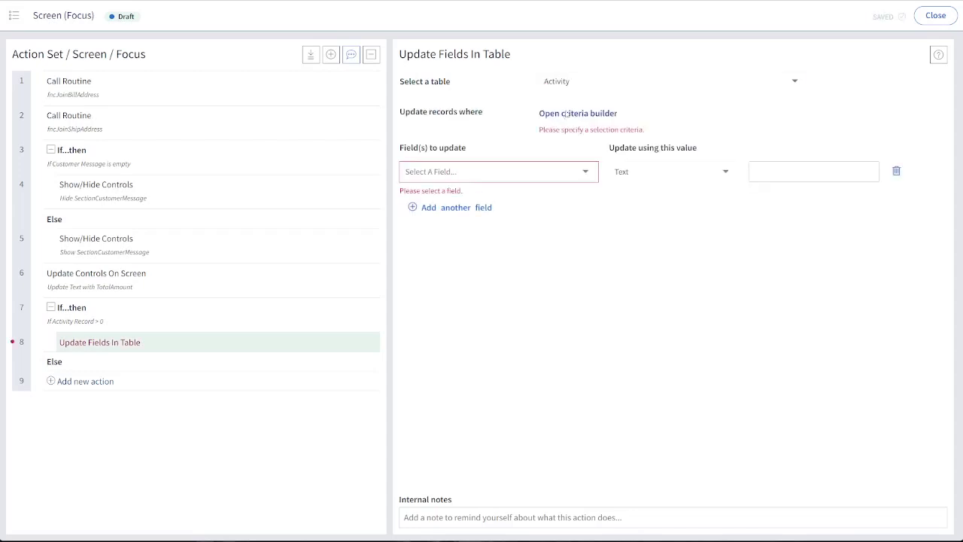
Set the action's record criteria to RecordID Is Equal to the EmailSentActivity_RecordID control
left_click(566, 115)
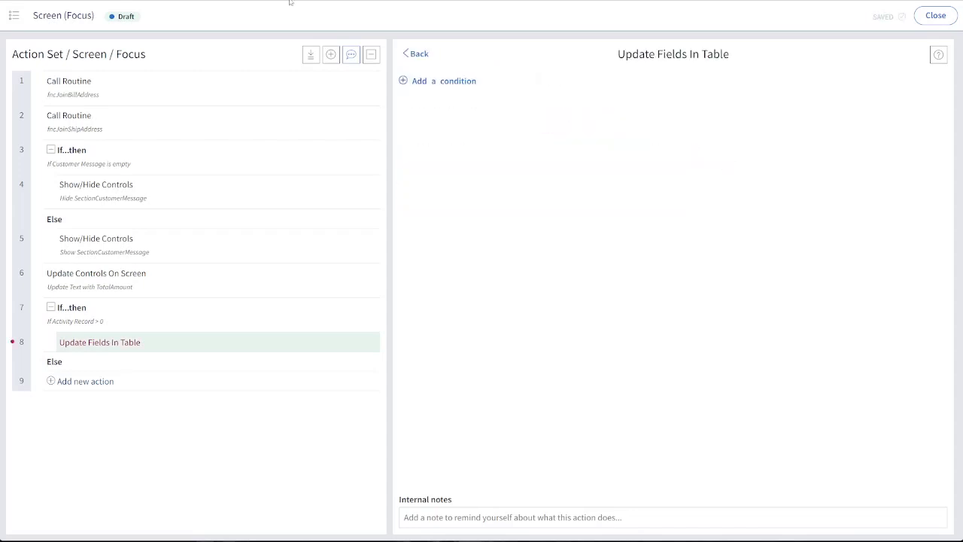
left_click(445, 89)
left_click(469, 108)
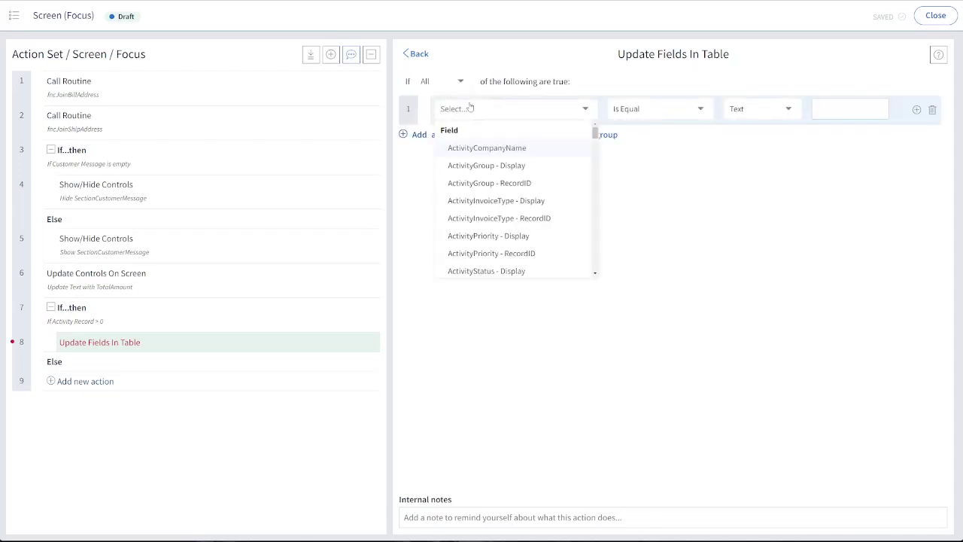
type("rec")
scroll(497, 169, "down", 5)
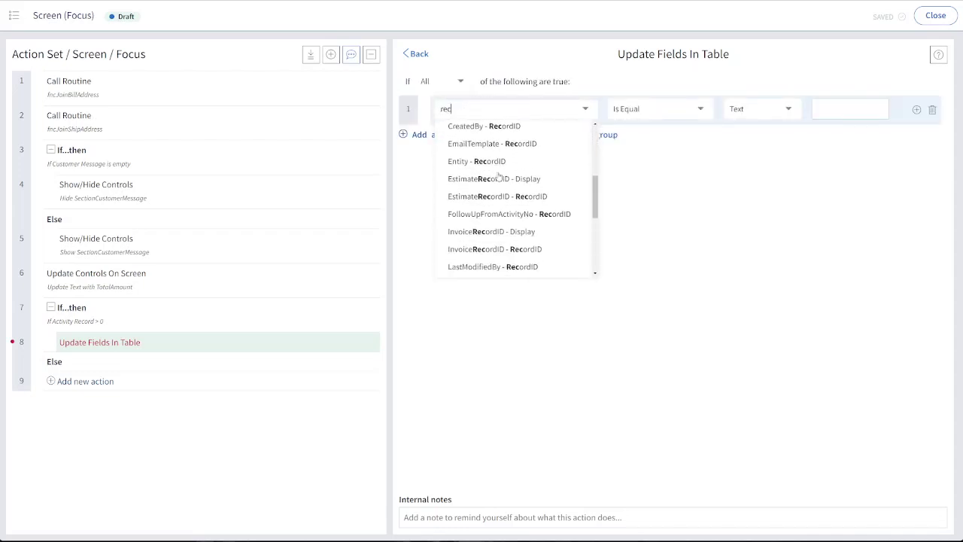
scroll(496, 177, "down", 3)
left_click(489, 183)
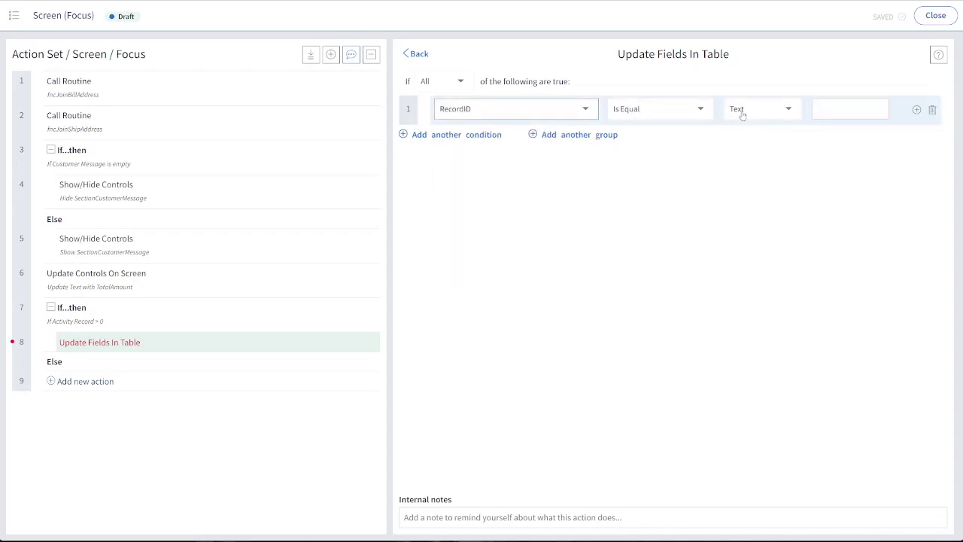
left_click(742, 113)
type("act")
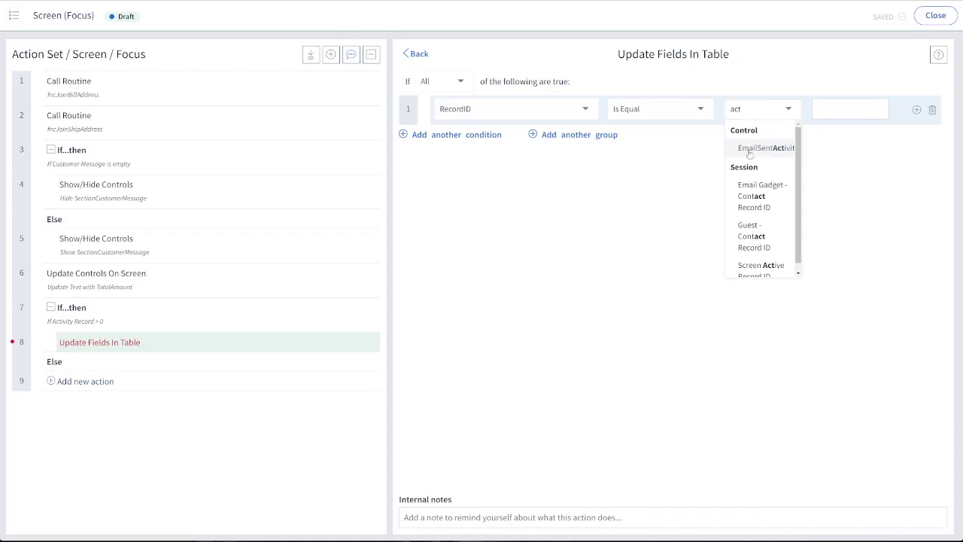
left_click(757, 148)
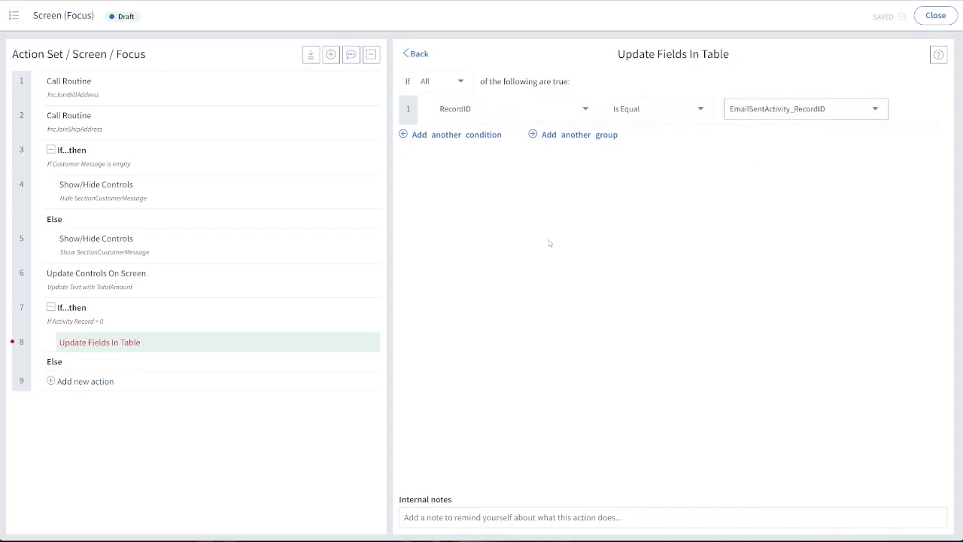
left_click(421, 54)
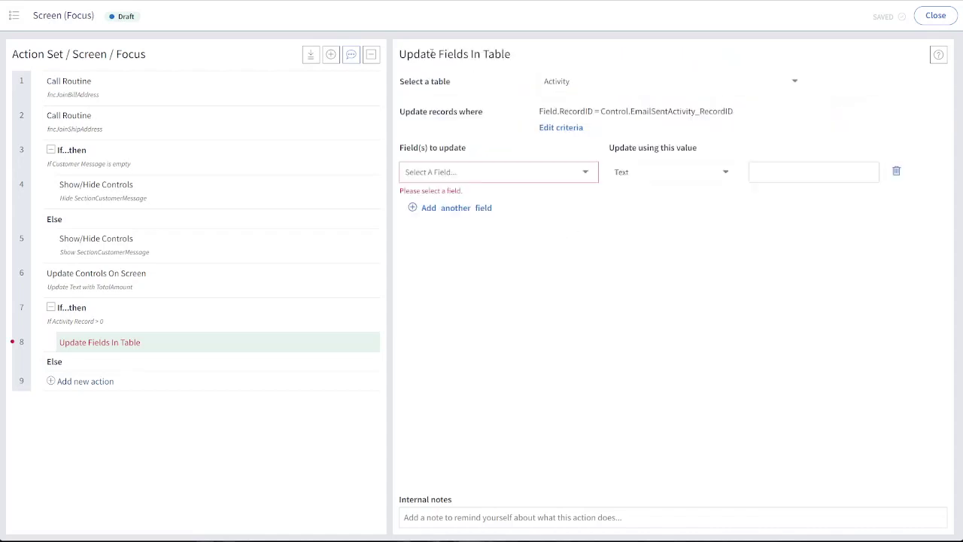
Choose ActivityStatus - Display and ActualCompletedDate as the fields to update, using a Text value for the status
left_click(458, 208)
left_click(450, 179)
type("stat")
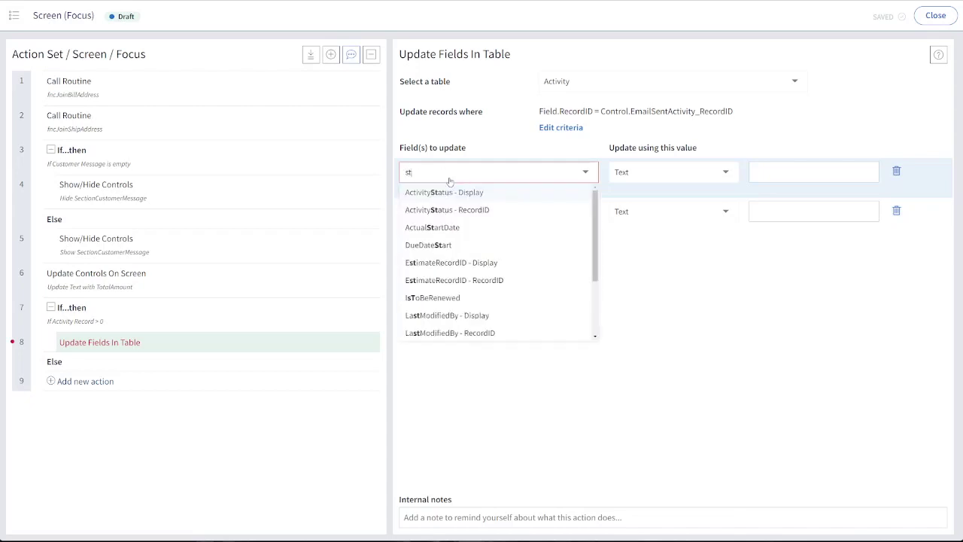
left_click(464, 192)
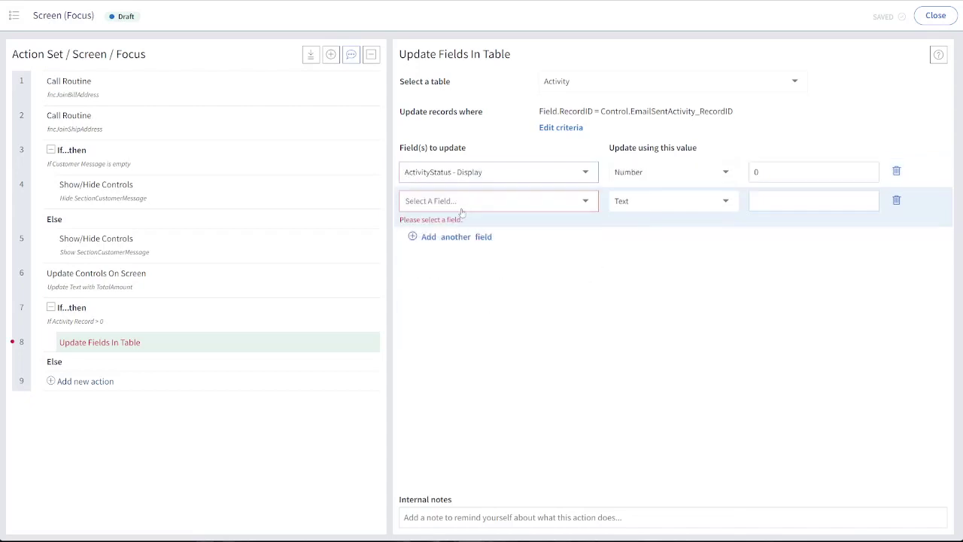
left_click(462, 205)
type("actua")
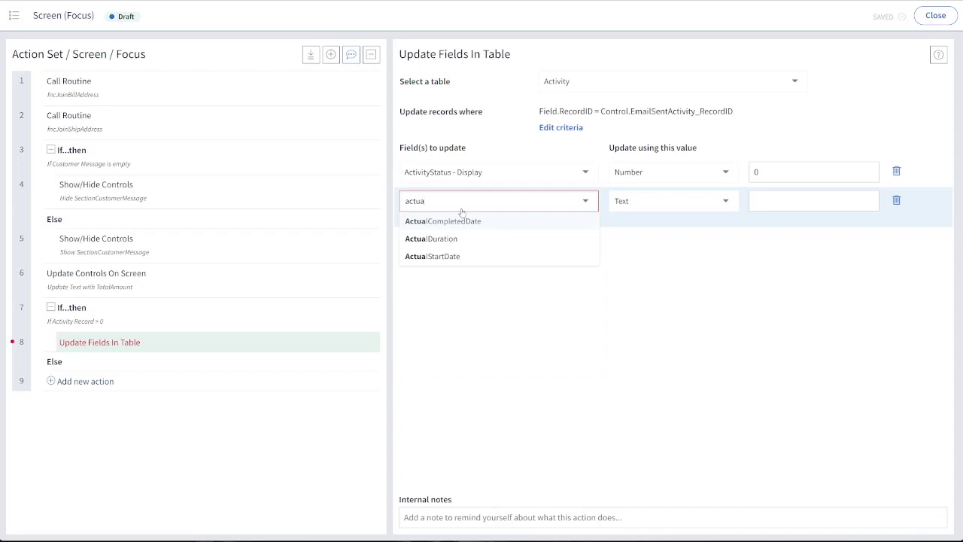
left_click(469, 220)
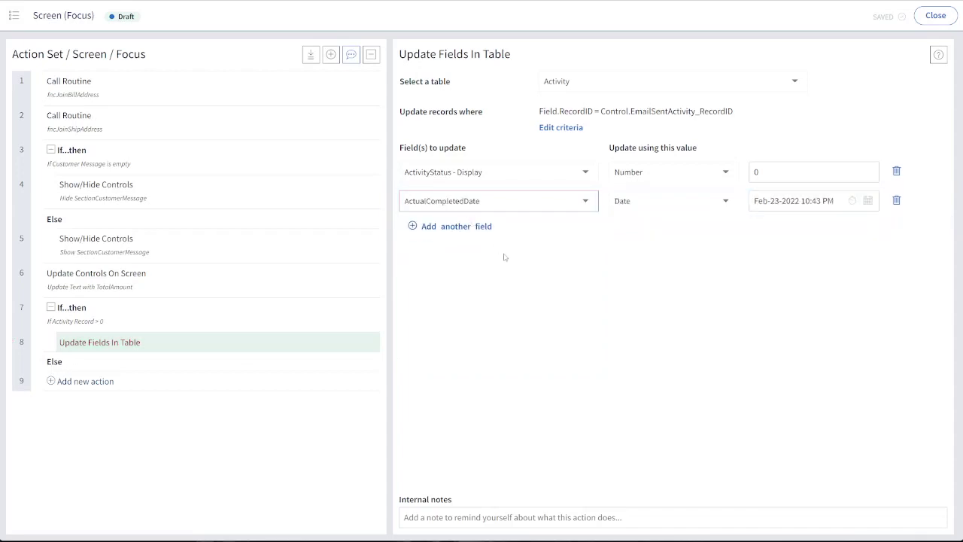
left_click(640, 174)
left_click(632, 245)
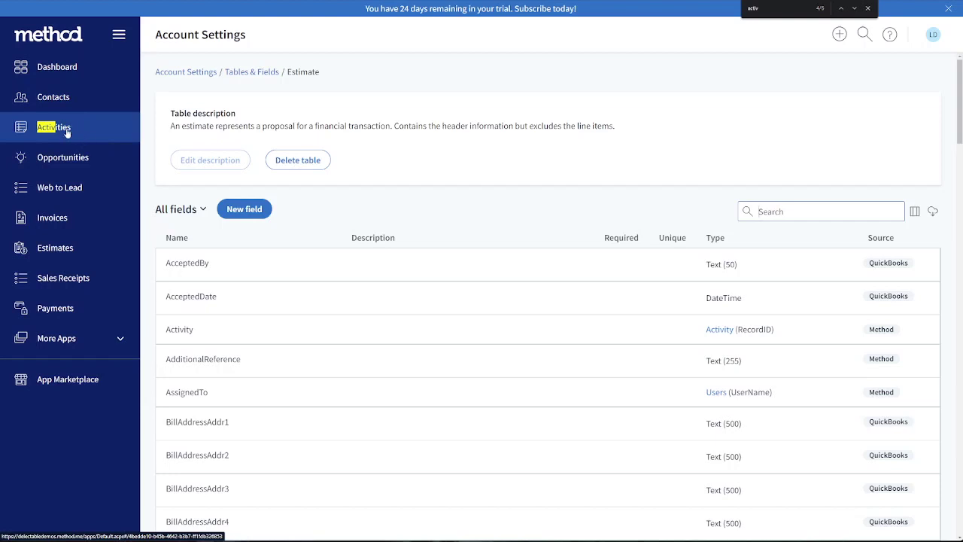
Open the first outgoing email activity in the Activities app and look up its available Status options
left_click(67, 132)
left_click(868, 8)
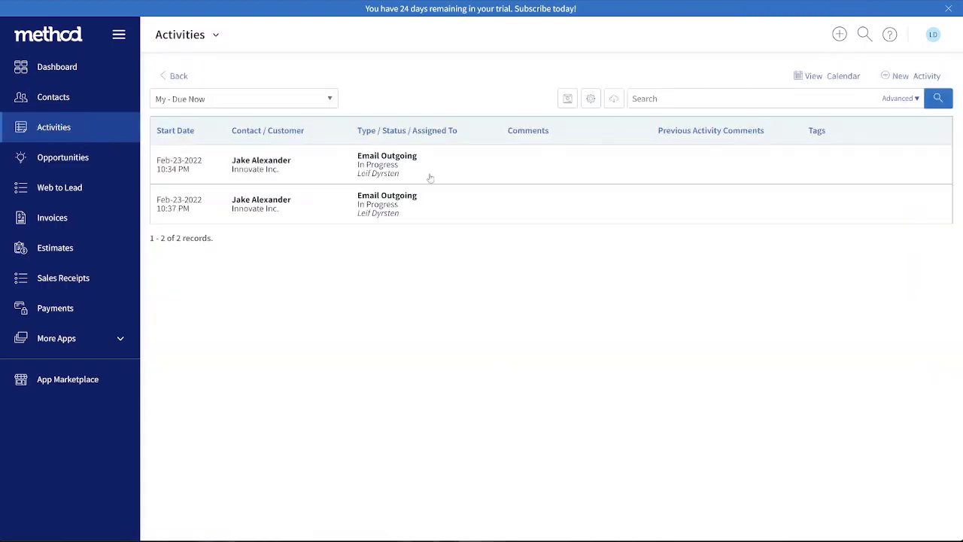
left_click(371, 164)
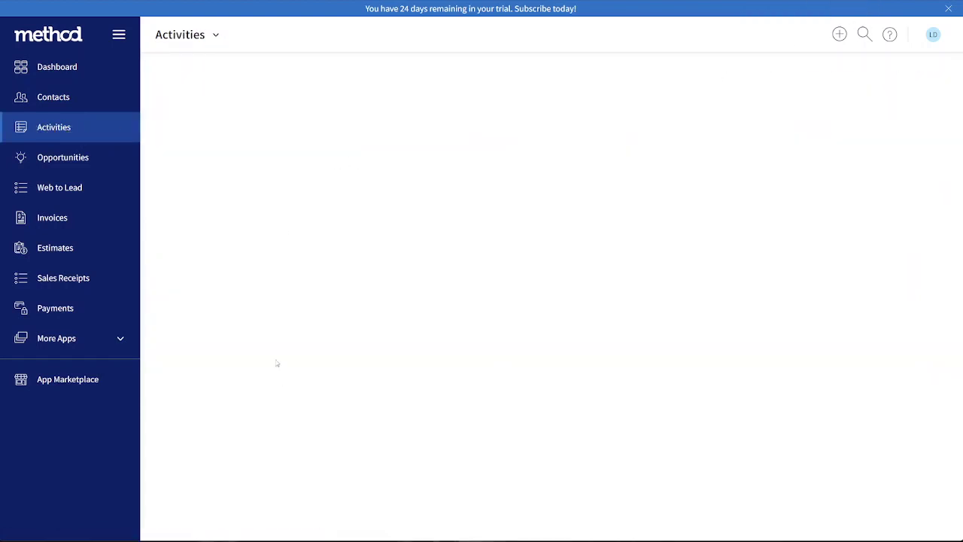
scroll(274, 363, "down", 5)
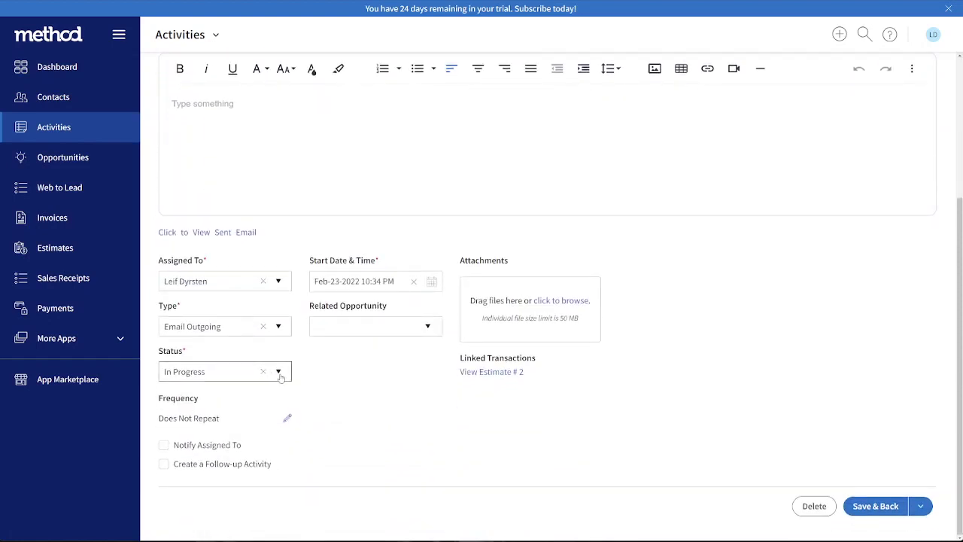
left_click(278, 371)
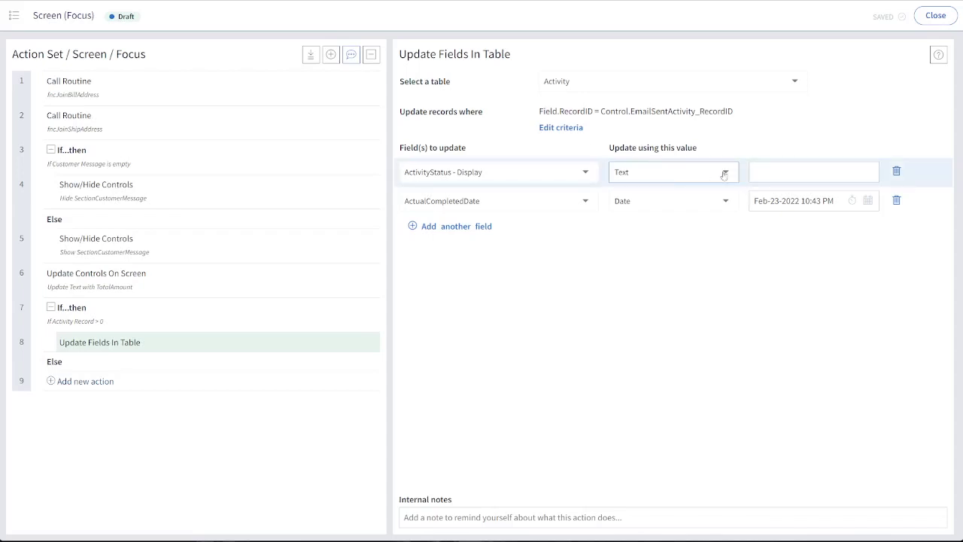
In the Focus action set, set the ActivityStatus value to "Completed" and the ActualCompletedDate value to Current Date / Time
left_click(763, 169)
type("Completed")
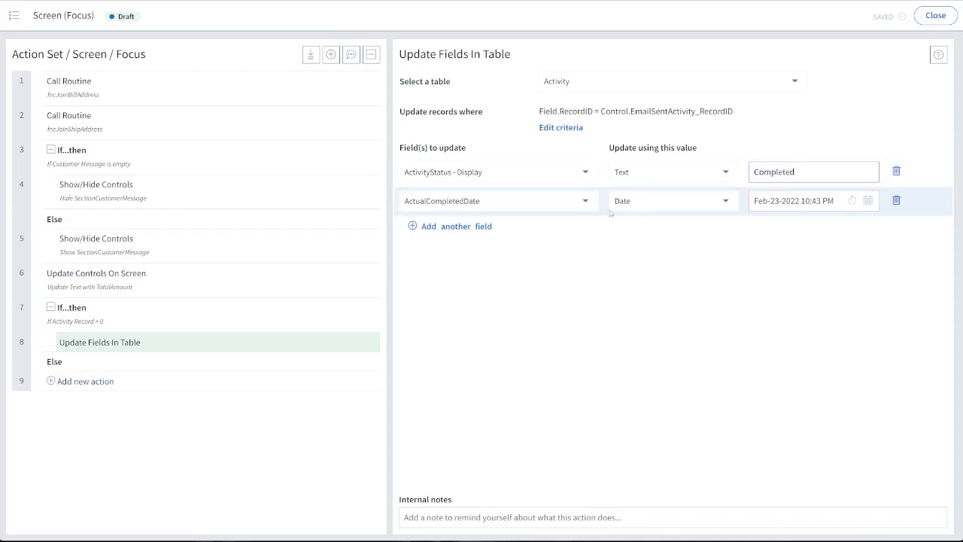
left_click(726, 204)
type("current")
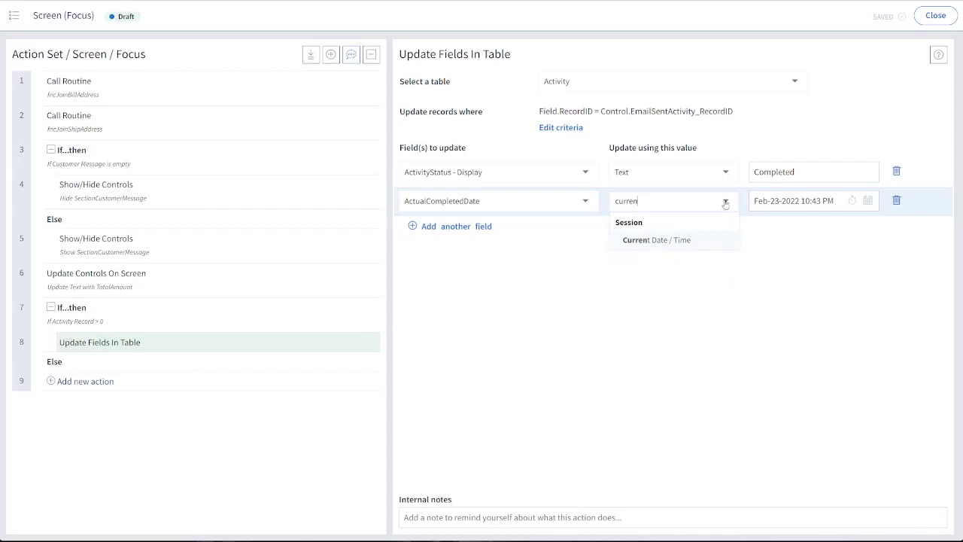
key("Return")
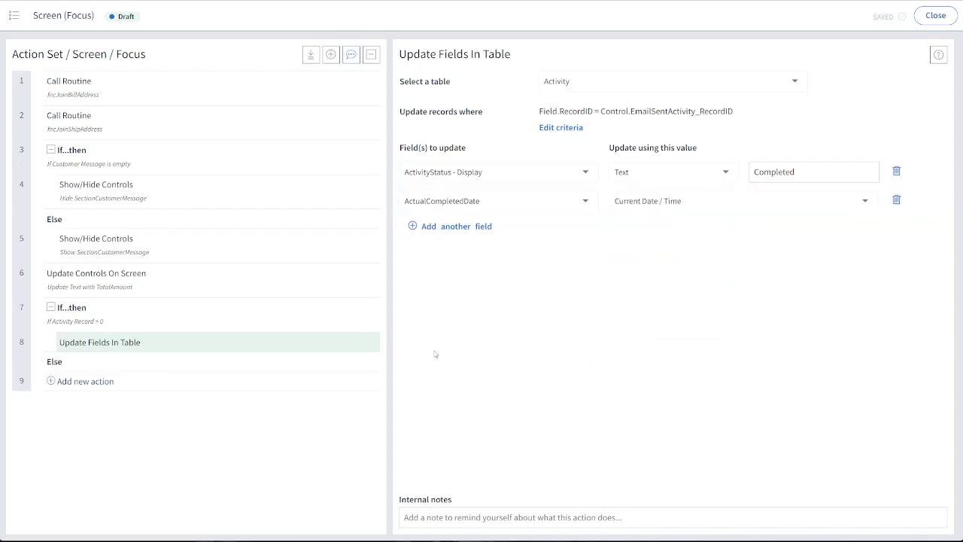
Add the internal note 'Update Activity as "viewed"' to the Update Fields In Table action and close the action set
left_click(490, 509)
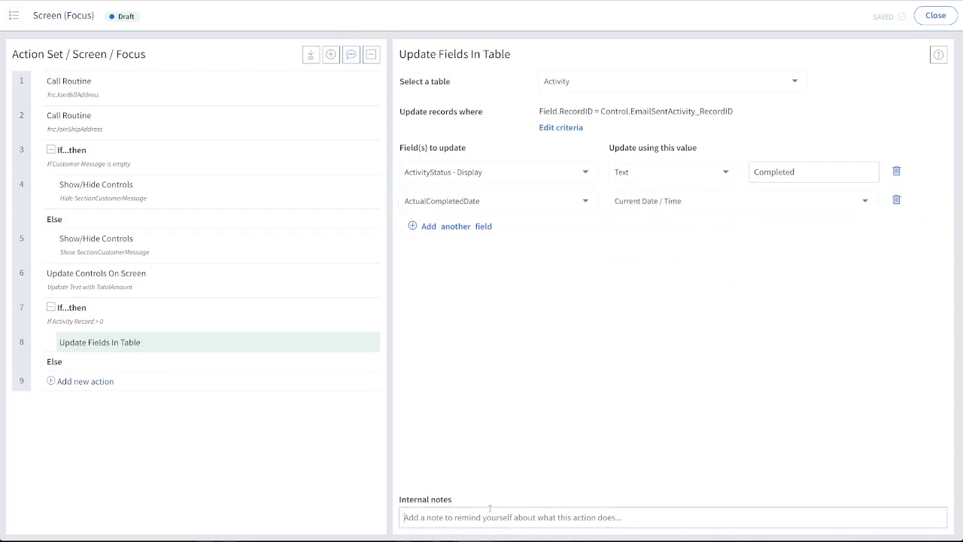
type("Update")
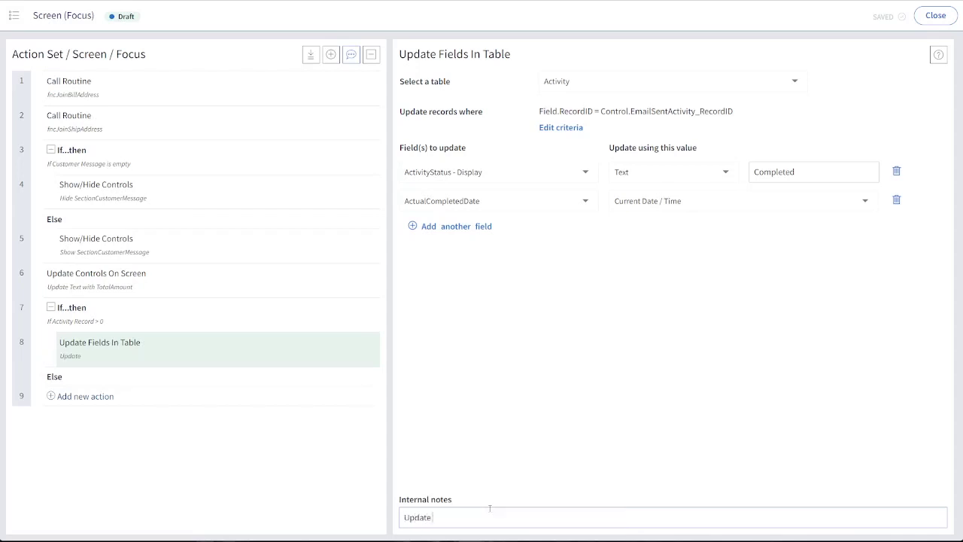
type(" Activity as \"viewed\"")
left_click(546, 469)
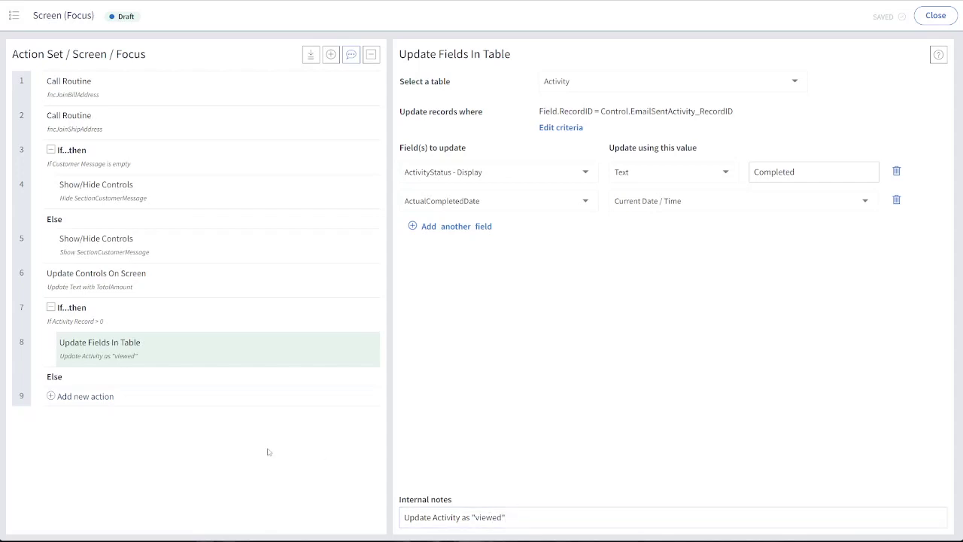
left_click(936, 16)
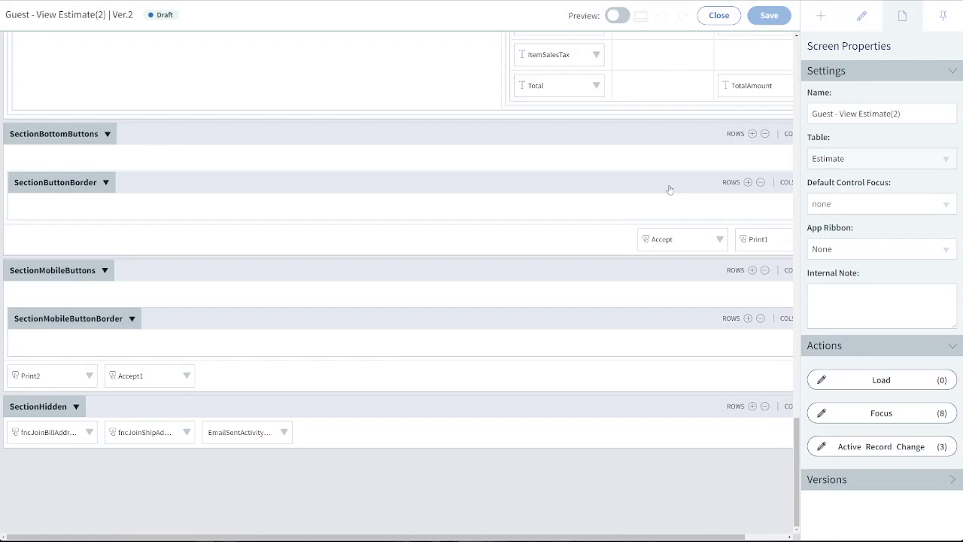
Close the screen designer and open the management page for draft Ver. 2 of Guest - View Estimate(2)
left_click(713, 18)
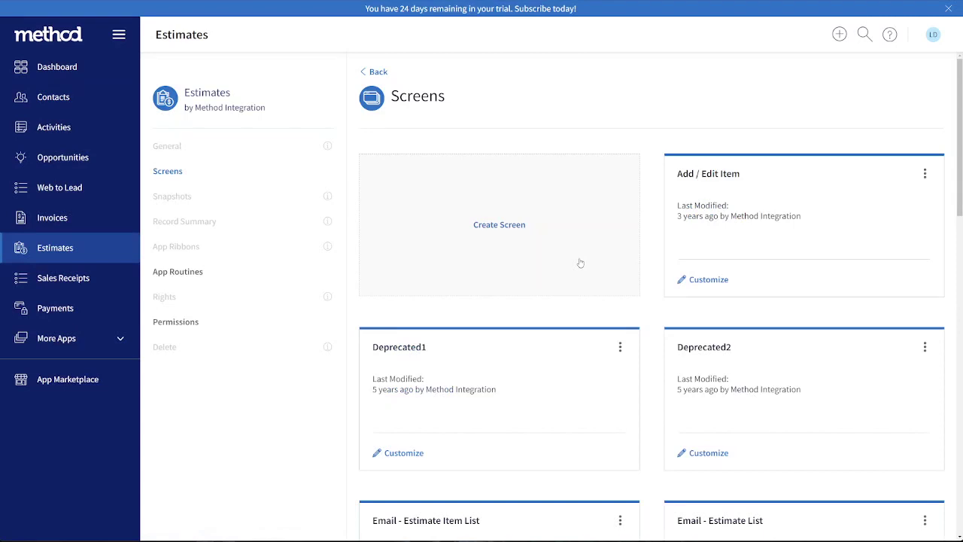
scroll(580, 262, "down", 5)
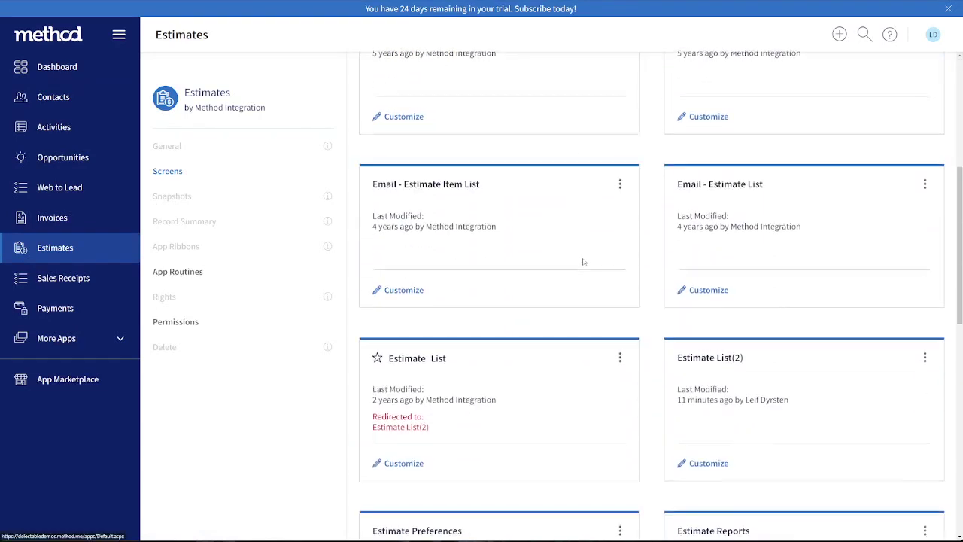
scroll(583, 262, "down", 5)
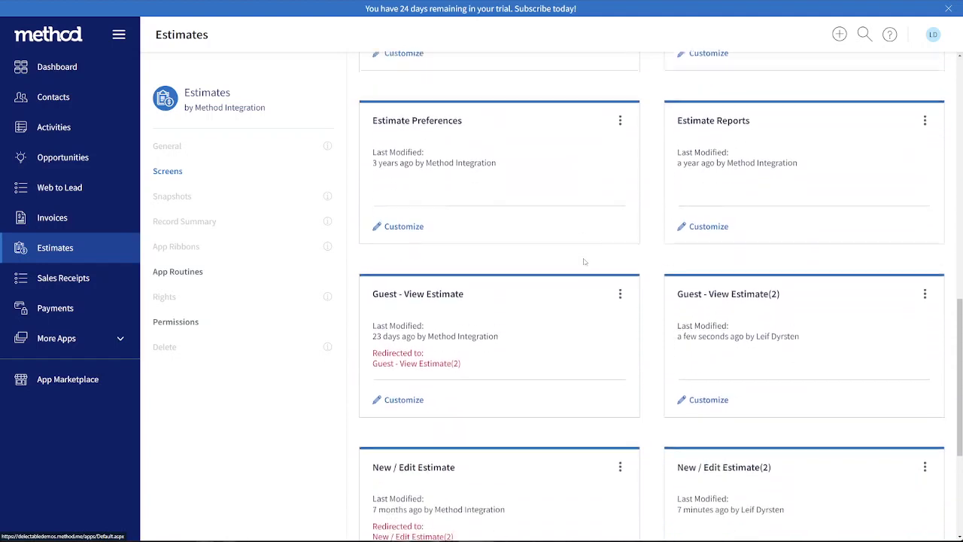
scroll(584, 261, "down", 2)
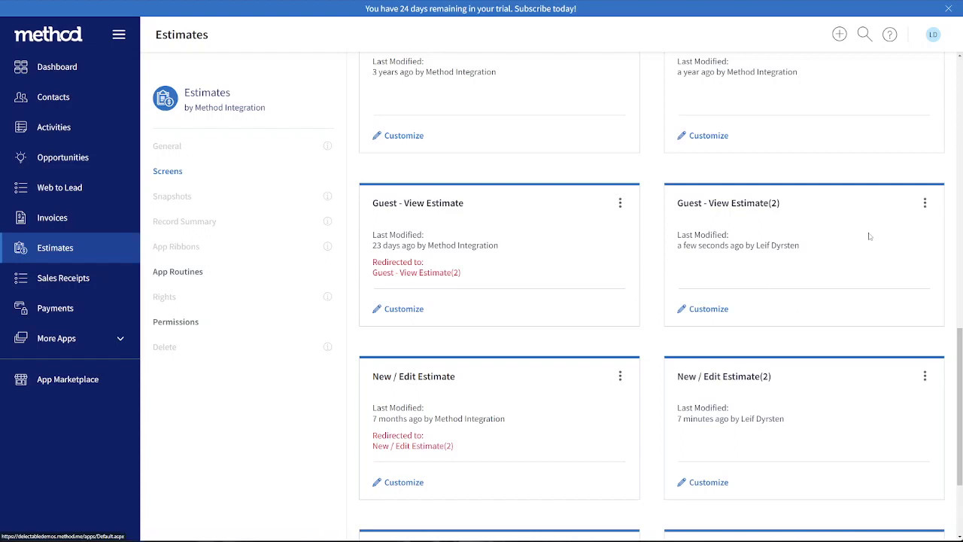
left_click(925, 205)
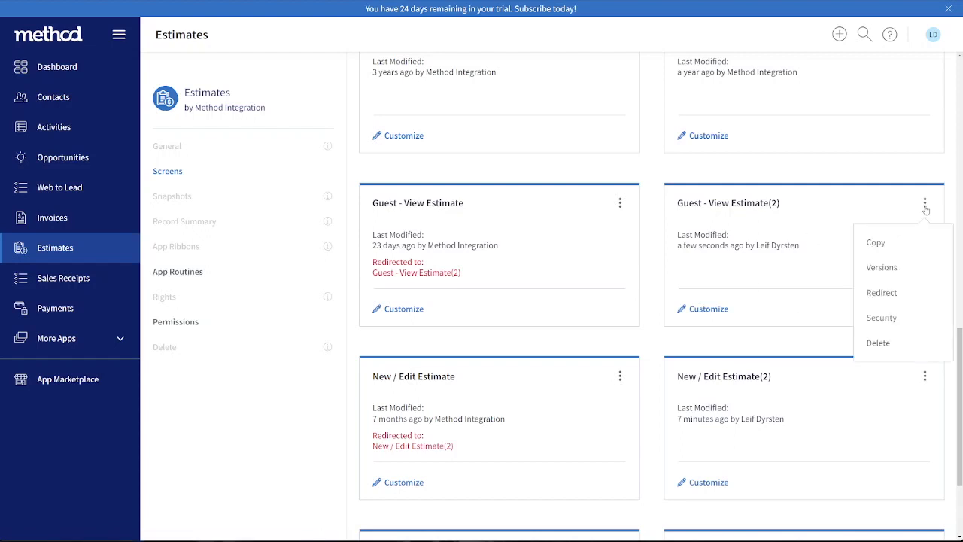
left_click(881, 268)
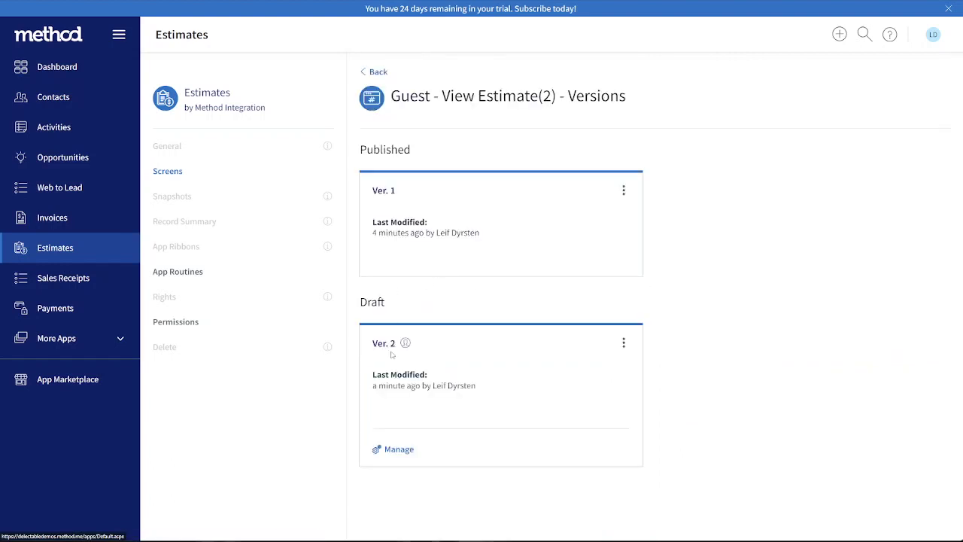
left_click(399, 450)
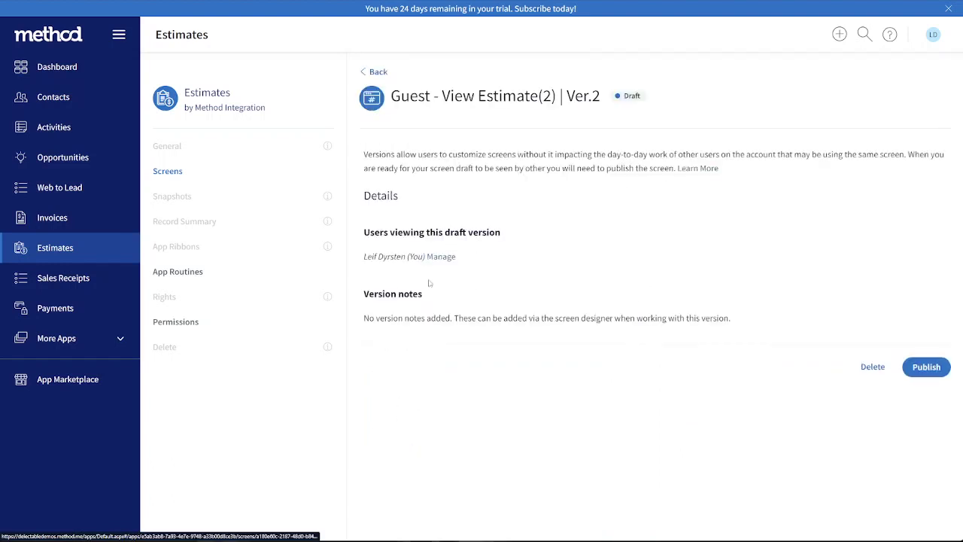
Publish draft Ver. 2 of the Guest - View Estimate(2) screen
left_click(925, 366)
left_click(605, 322)
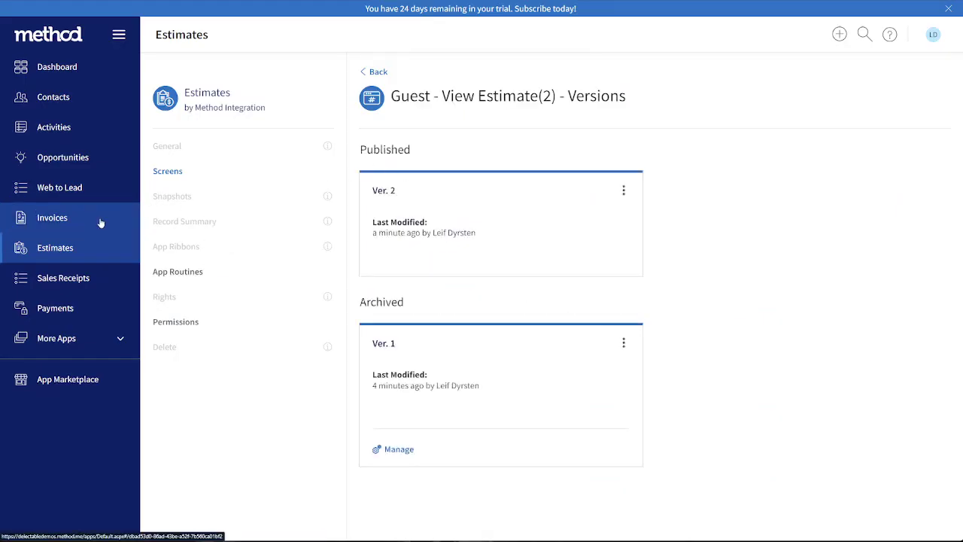
Review the Estimates list, then show the Shared - All activities and examine the most recent outgoing email activity's status and linked transactions
left_click(72, 260)
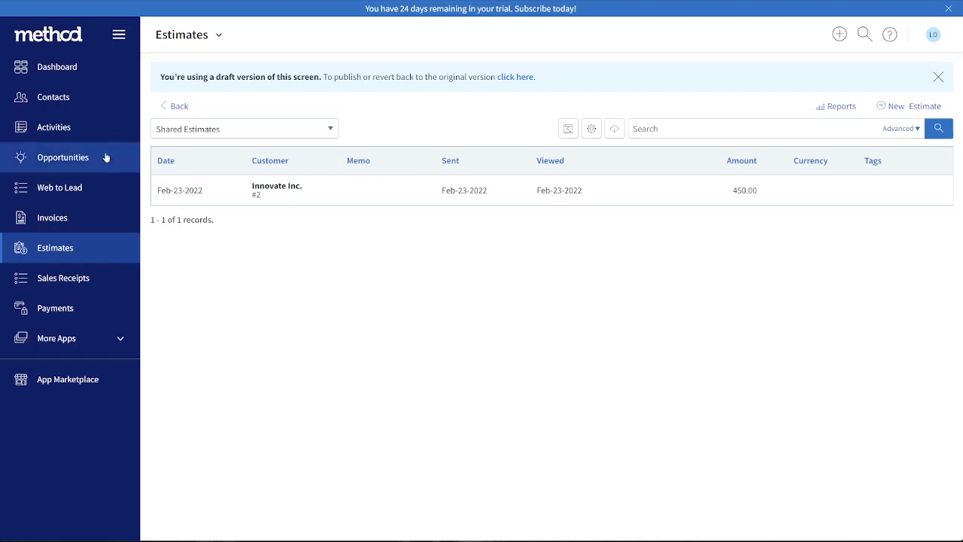
left_click(81, 127)
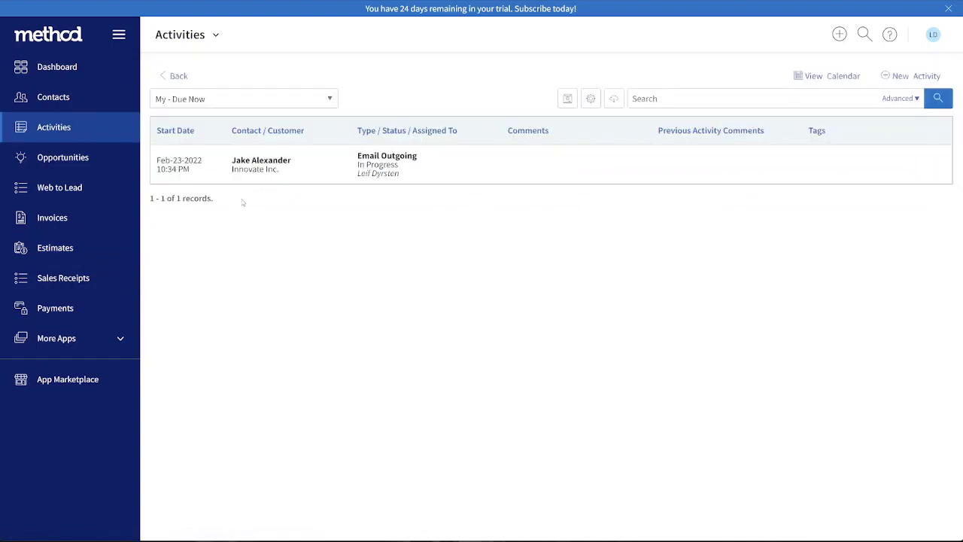
left_click(208, 105)
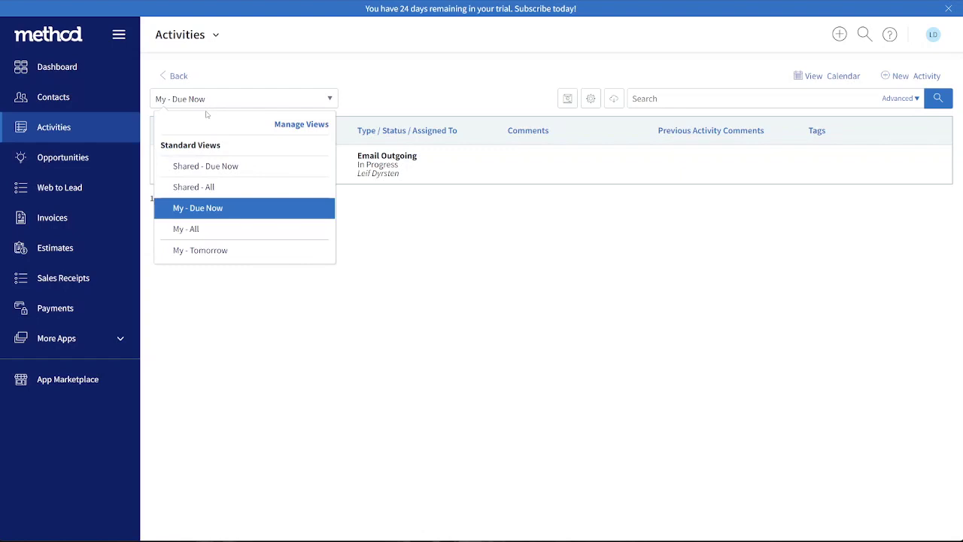
left_click(214, 187)
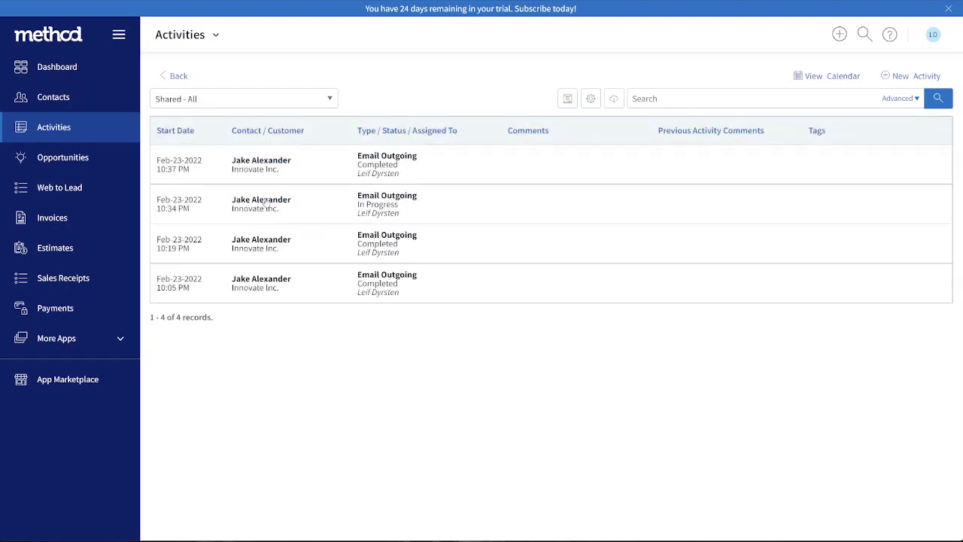
left_click(271, 168)
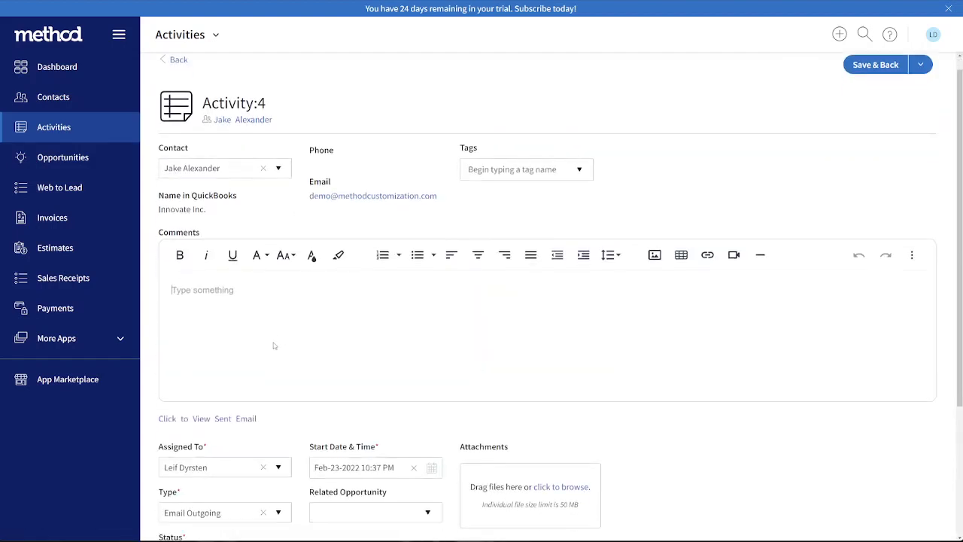
scroll(273, 348, "down", 3)
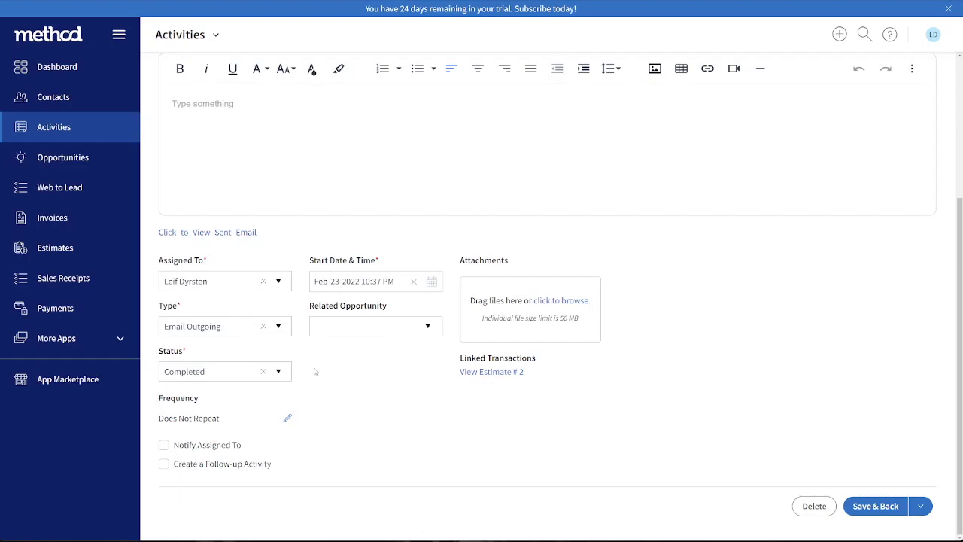
scroll(788, 362, "up", 3)
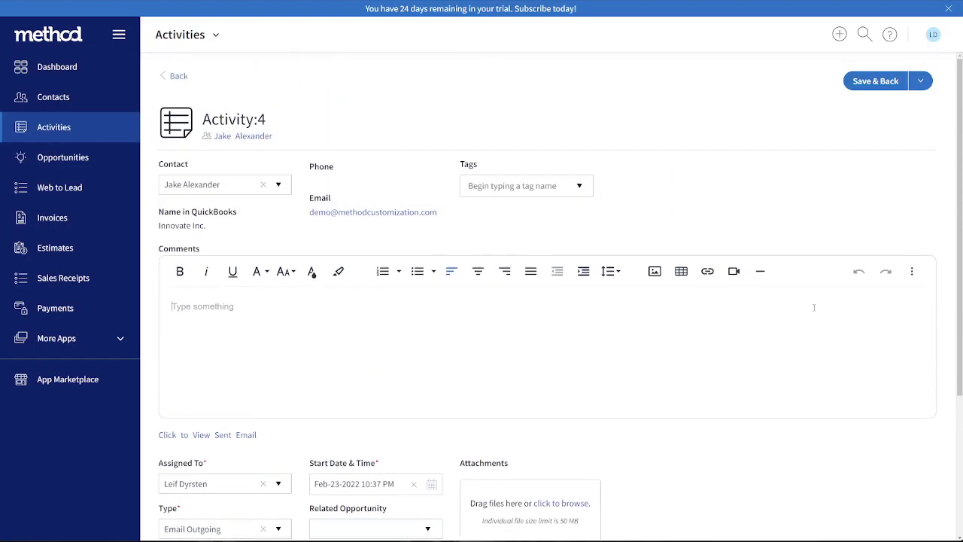
Find the ActivityStatus table in the account's Tables & Fields settings by searching for "status", and open it
left_click(933, 35)
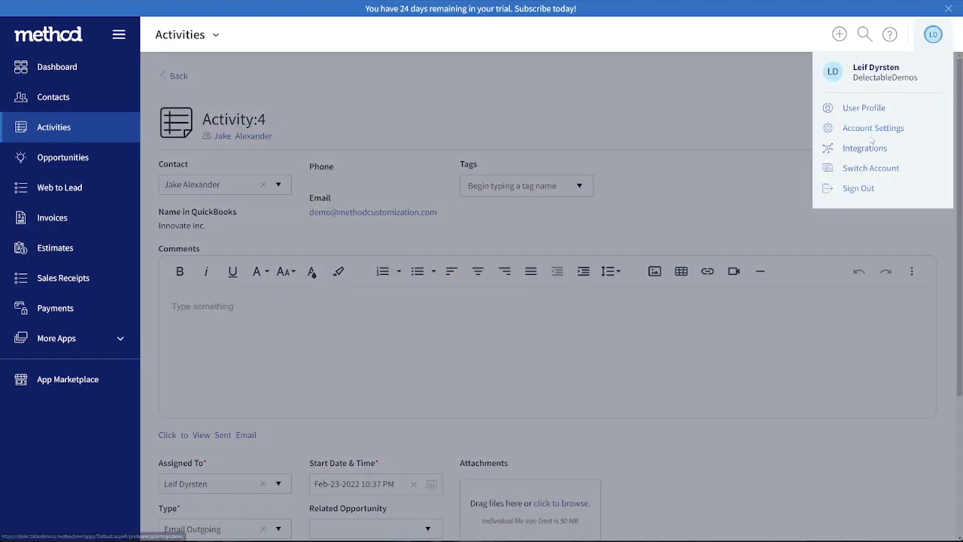
left_click(871, 129)
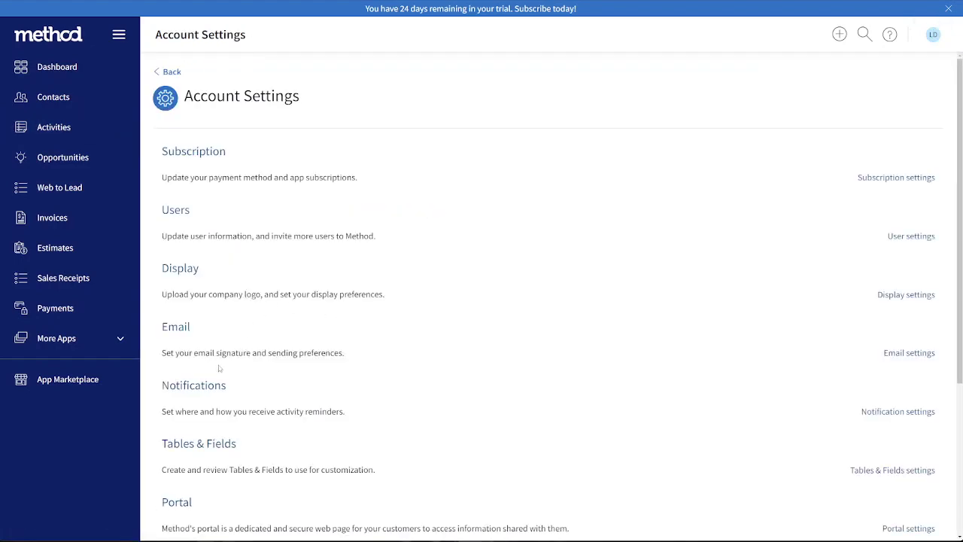
scroll(214, 371, "down", 2)
left_click(209, 365)
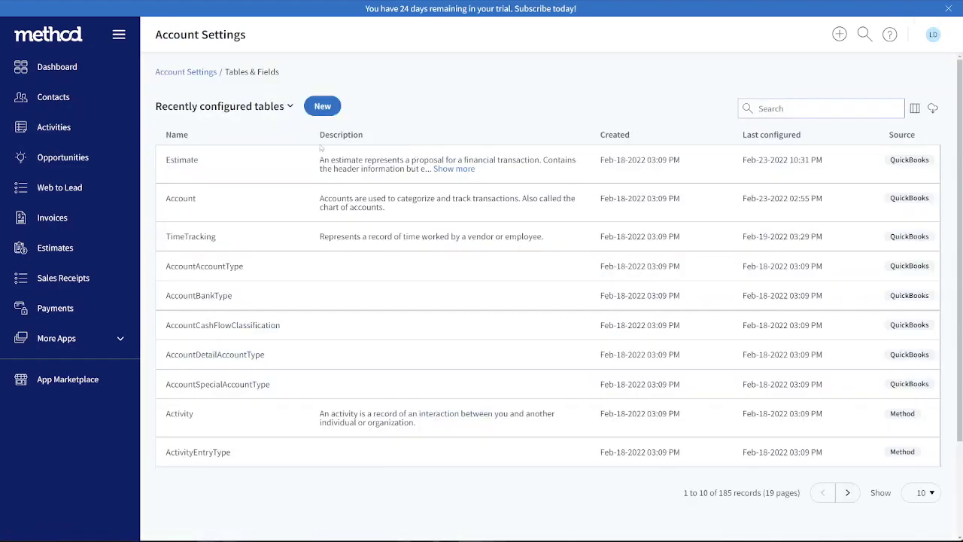
left_click(816, 104)
type("status")
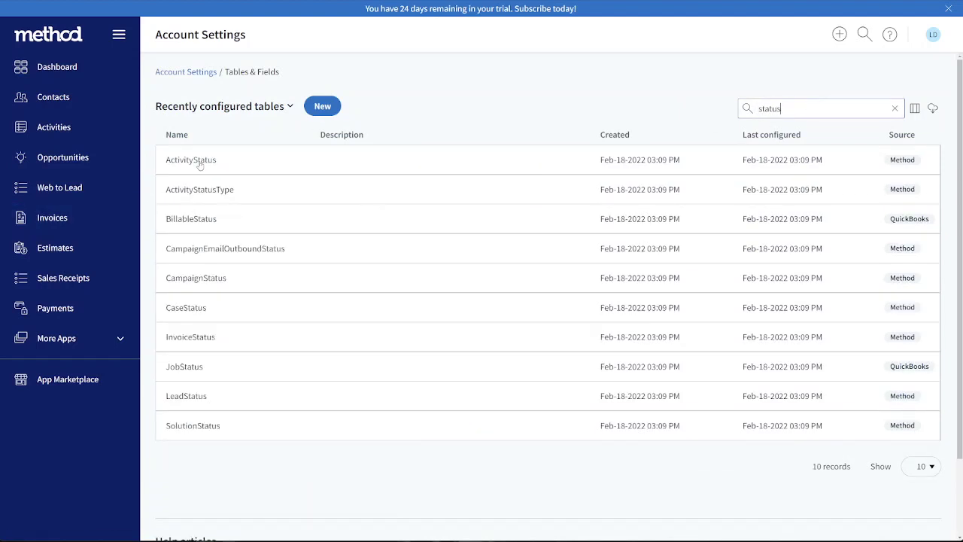
left_click(199, 161)
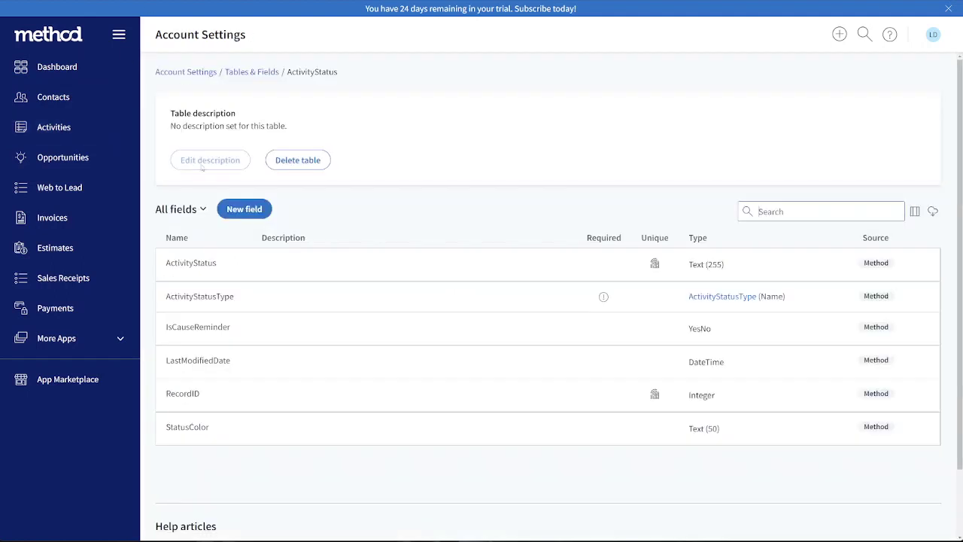
Add a Text field named "ViewedIcon" with a 255-character limit to the ActivityStatus table and save it
left_click(244, 209)
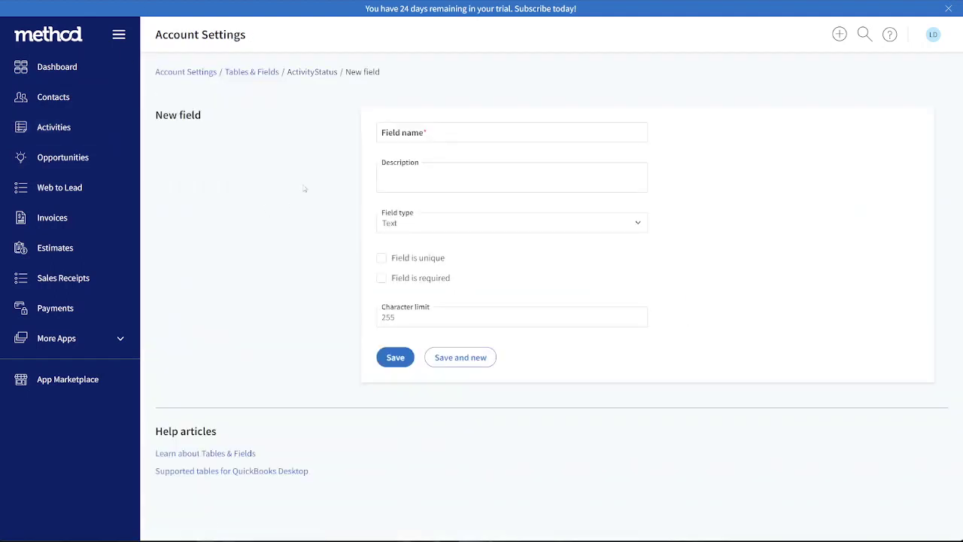
left_click(392, 135)
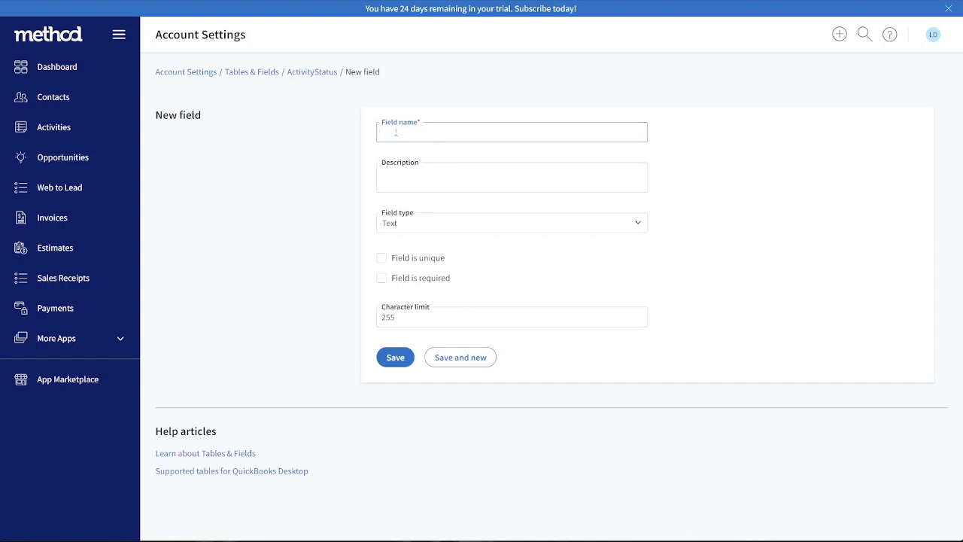
type("ViewedIcon")
left_click(328, 157)
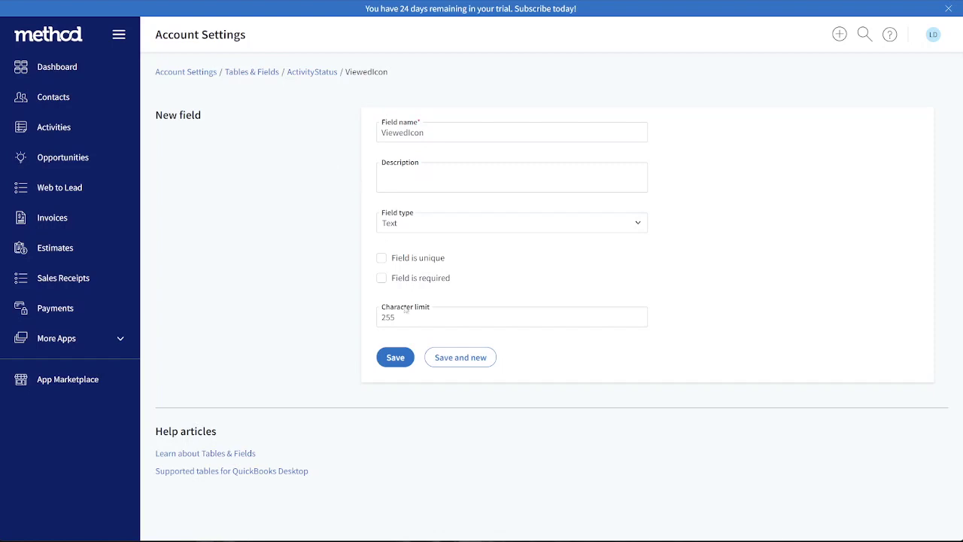
left_click(396, 360)
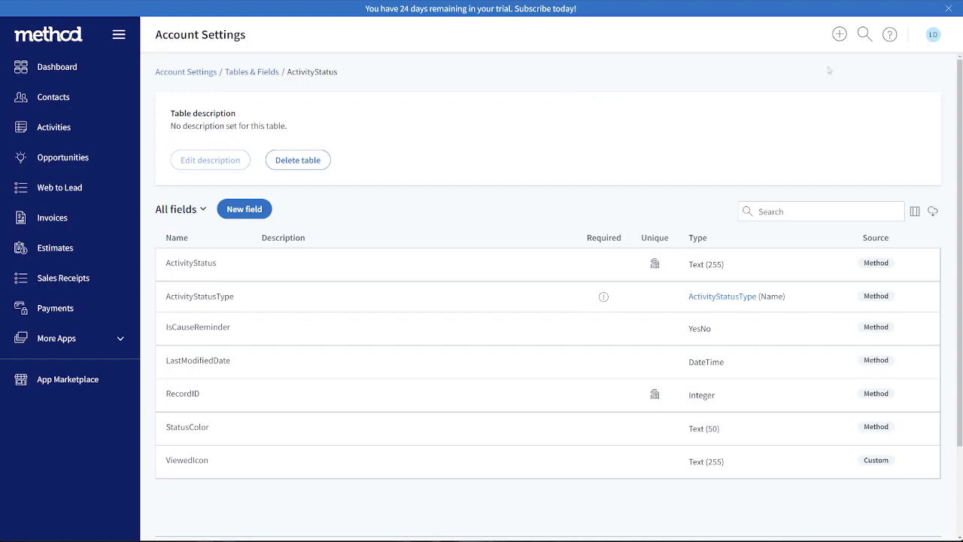
Open the Classic Import Tool from the Import & Export integration settings
left_click(934, 36)
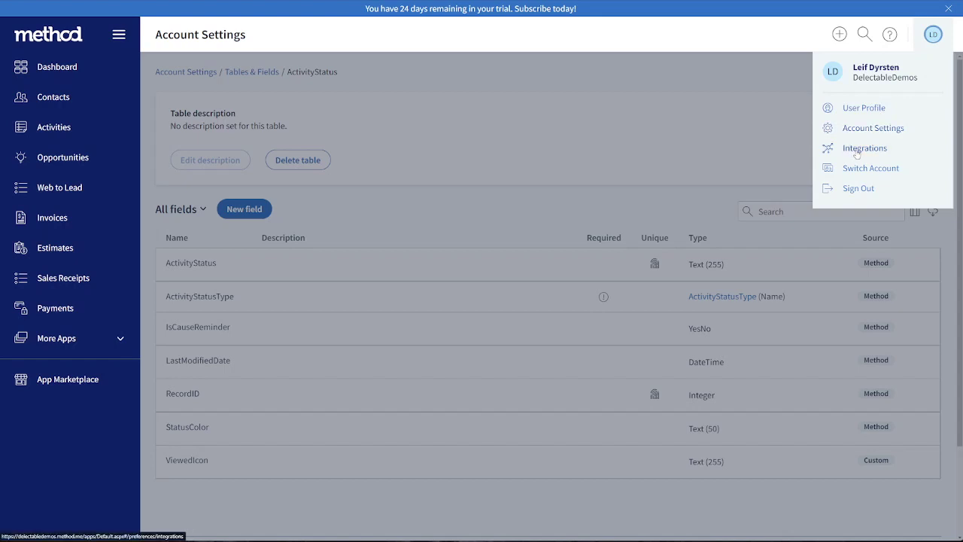
left_click(848, 153)
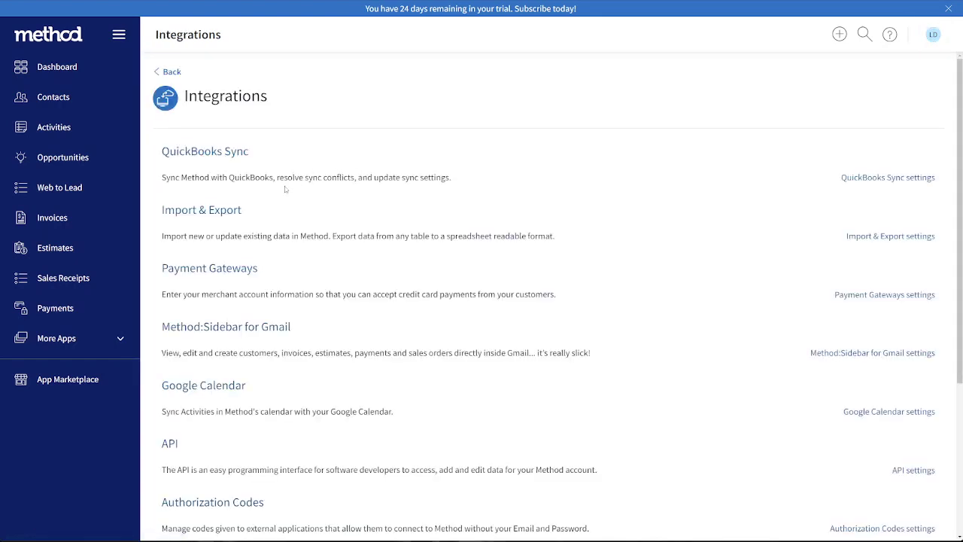
left_click(194, 216)
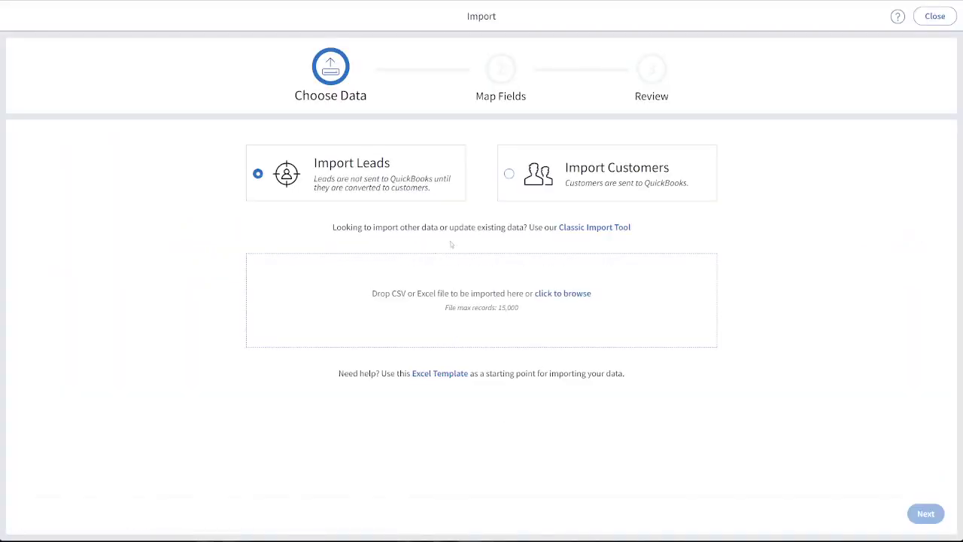
left_click(584, 227)
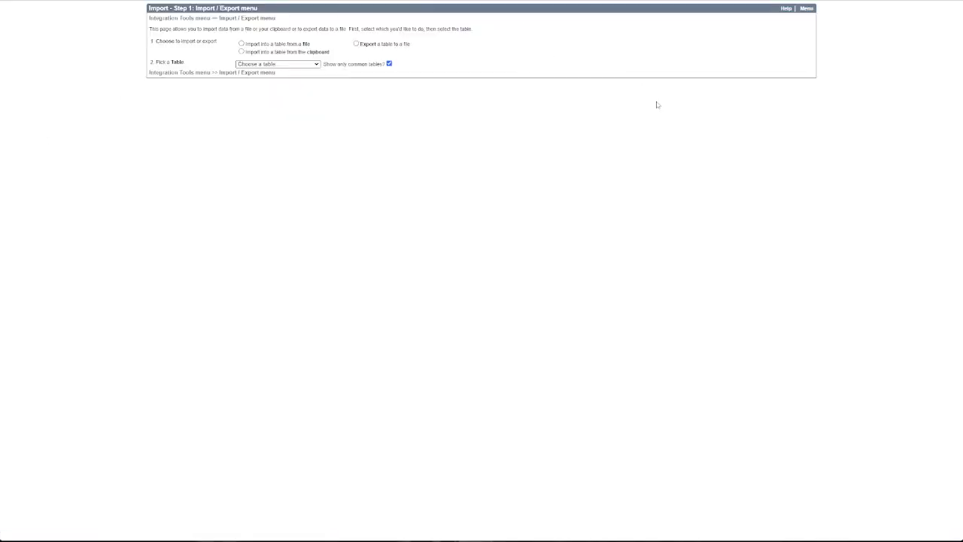
Choose to export a table to a file and turn off the restriction to common tables
key("ctrl+plus")
key("ctrl+plus")
key("ctrl+plus")
key("ctrl+plus")
key("ctrl+plus")
key("ctrl+plus")
key("ctrl+plus")
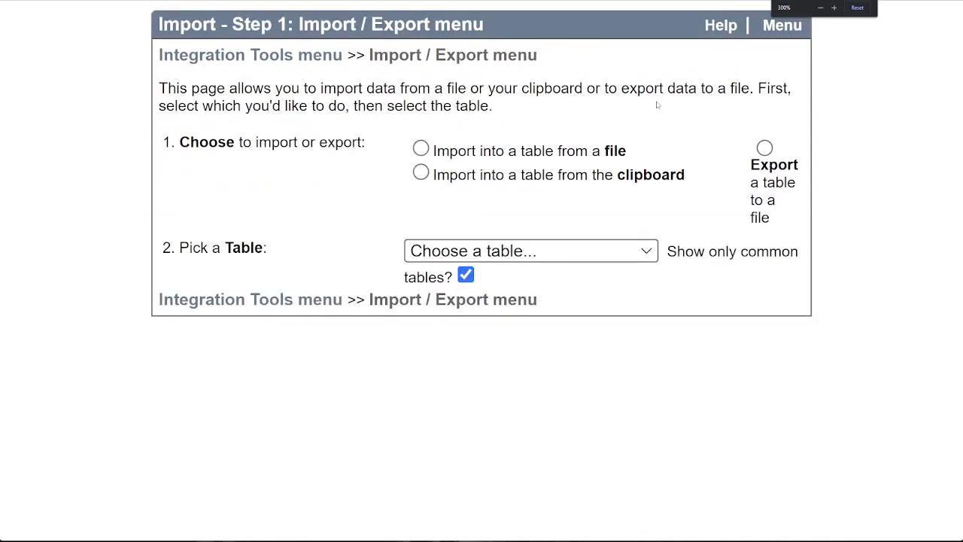
key("ctrl+minus")
key("ctrl+minus")
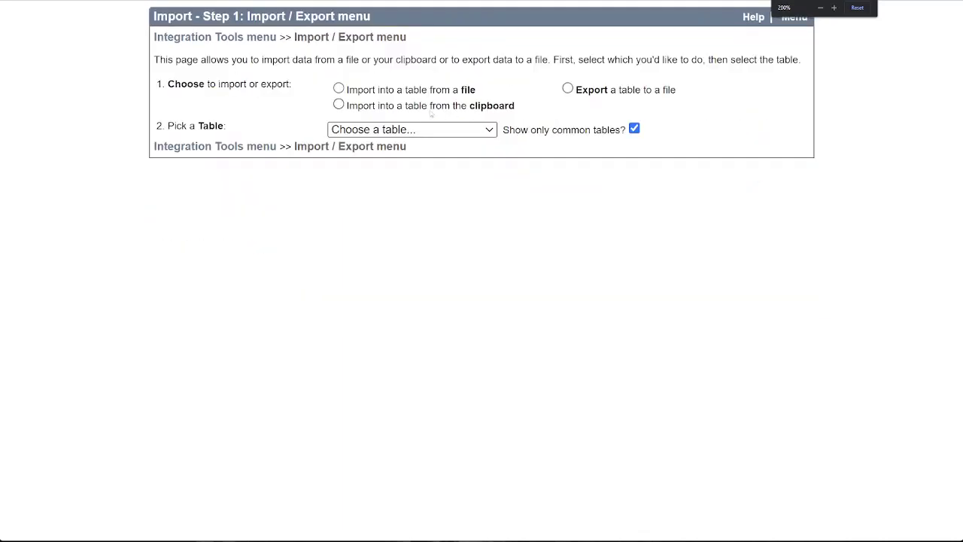
left_click(567, 89)
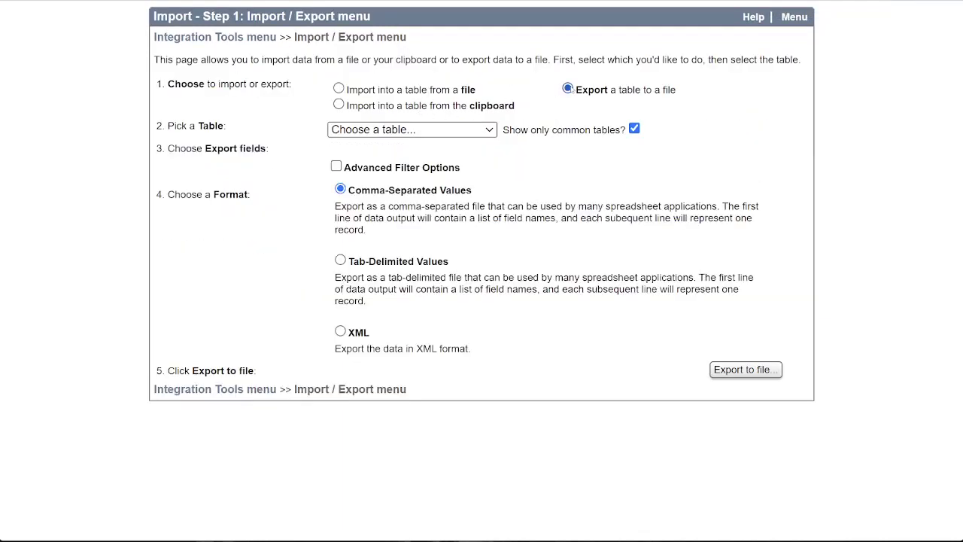
left_click(635, 130)
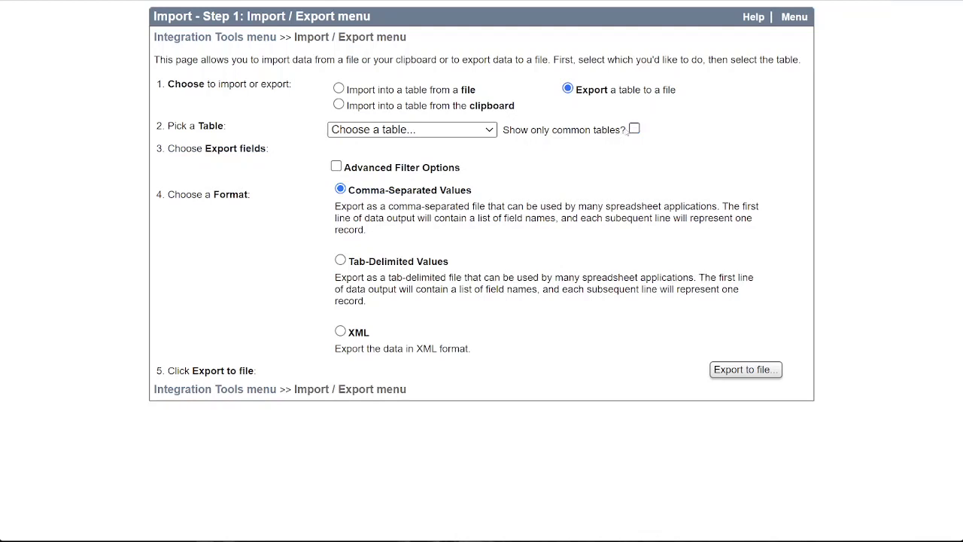
Export the ActivityStatus table with all its fields as a Comma-Separated Values file and open it in Excel
left_click(505, 132)
scroll(473, 182, "down", 4)
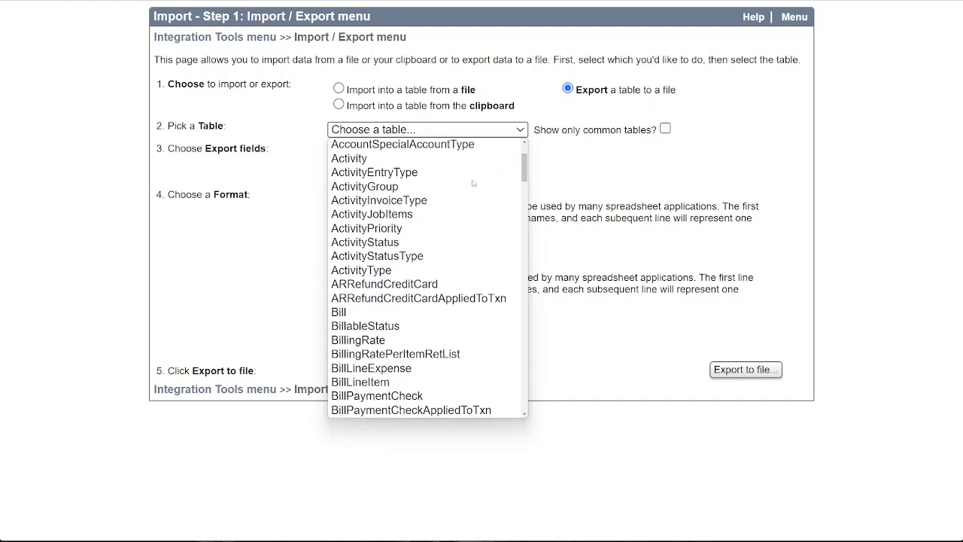
scroll(473, 182, "down", 4)
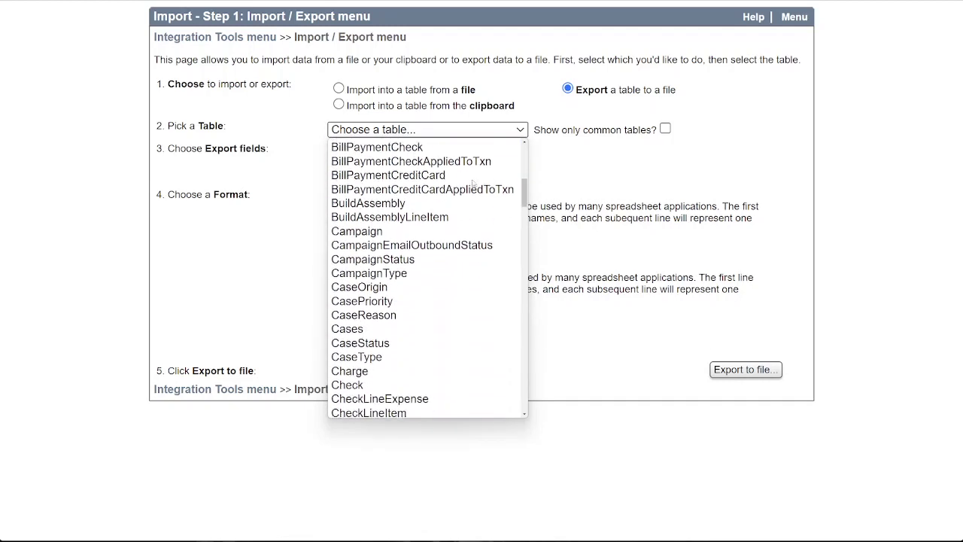
scroll(473, 183, "down", 6)
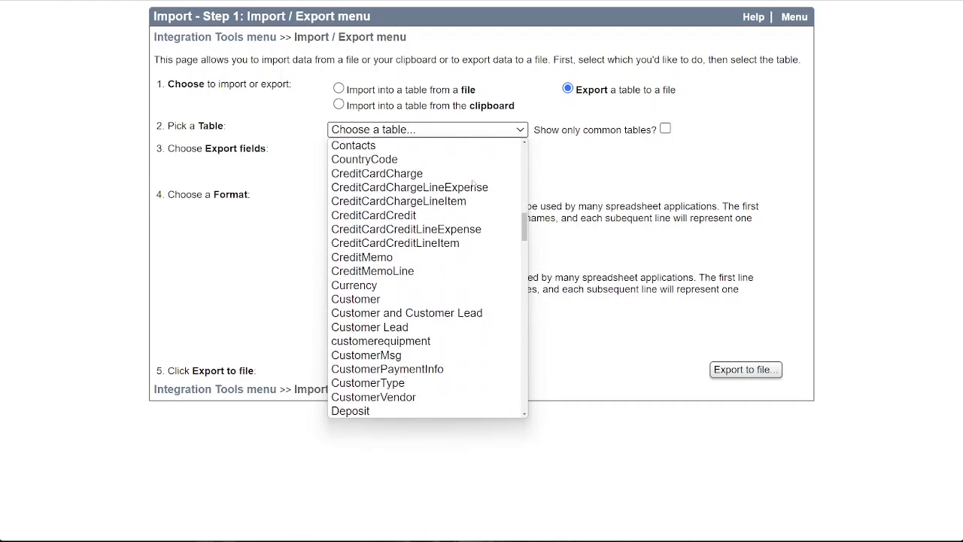
scroll(474, 183, "down", 5)
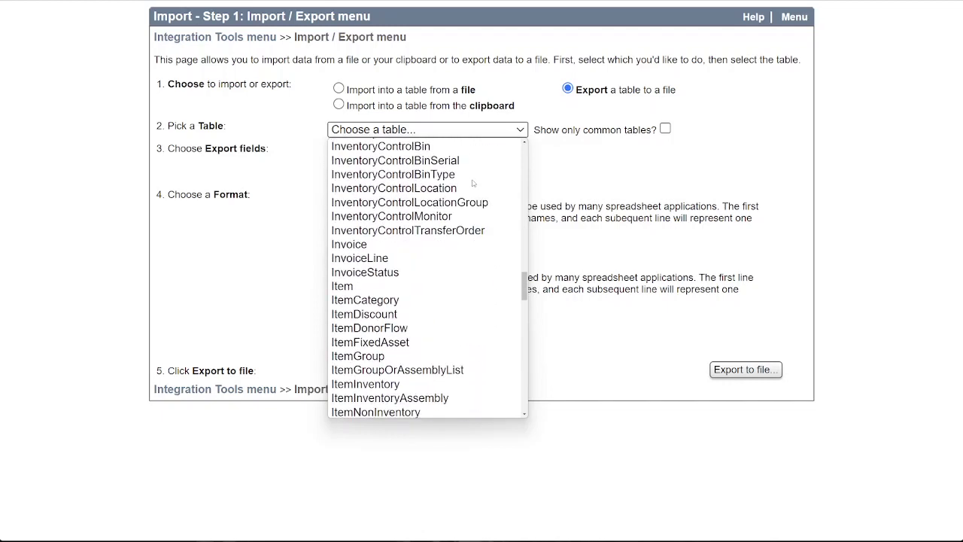
scroll(473, 183, "up", 12)
scroll(473, 182, "up", 5)
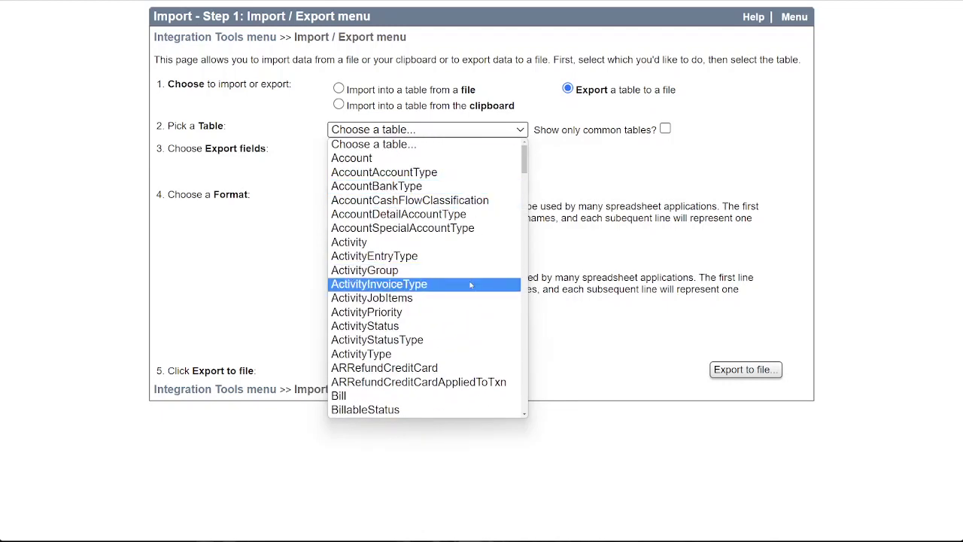
left_click(456, 327)
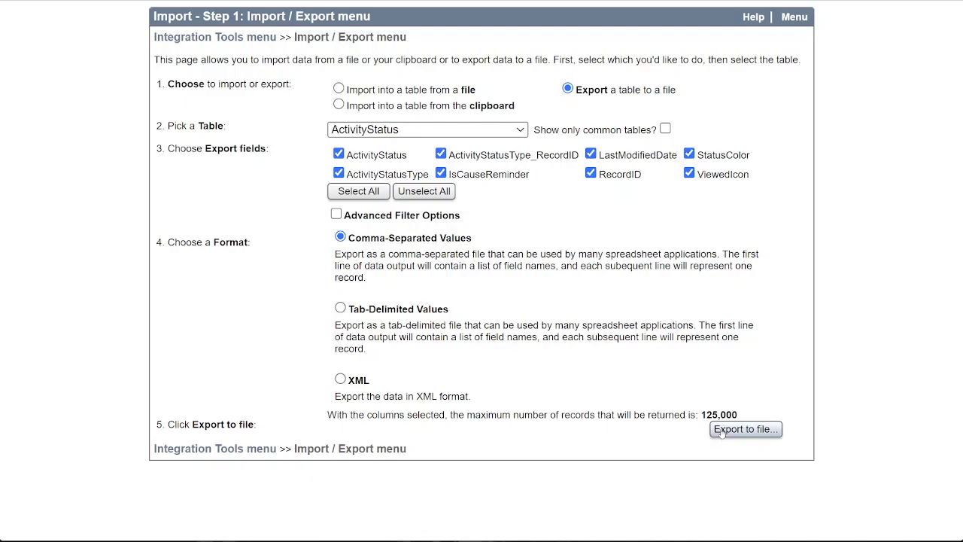
left_click(745, 429)
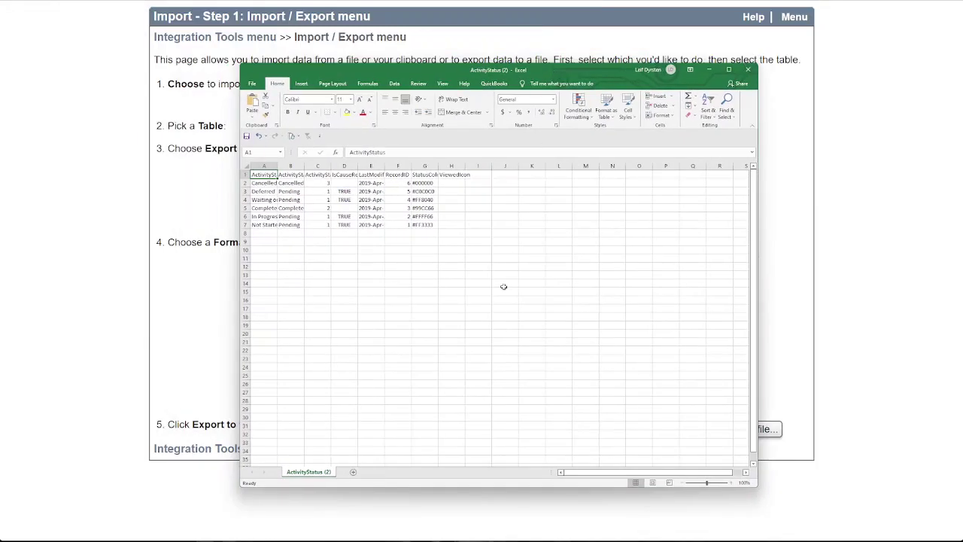
Widen columns A and B of the exported ActivityStatus sheet so their headings are readable
scroll(423, 250, "up", 7, "ctrl")
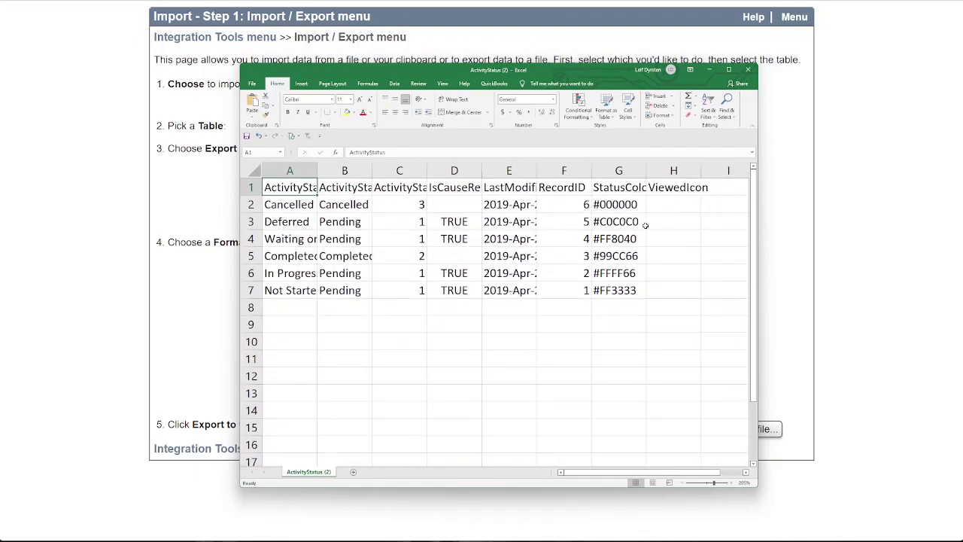
left_click_drag(318, 170, 468, 174)
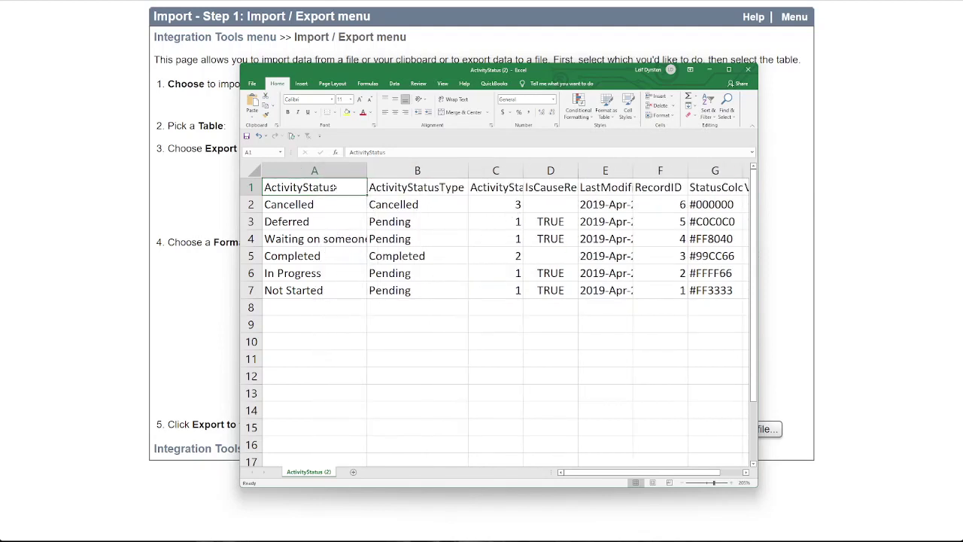
Delete the ActivityStatusType, ActivityStatusType_RecordID and LastModifiedDate columns from the exported sheet
left_click(395, 170)
right_click(397, 170)
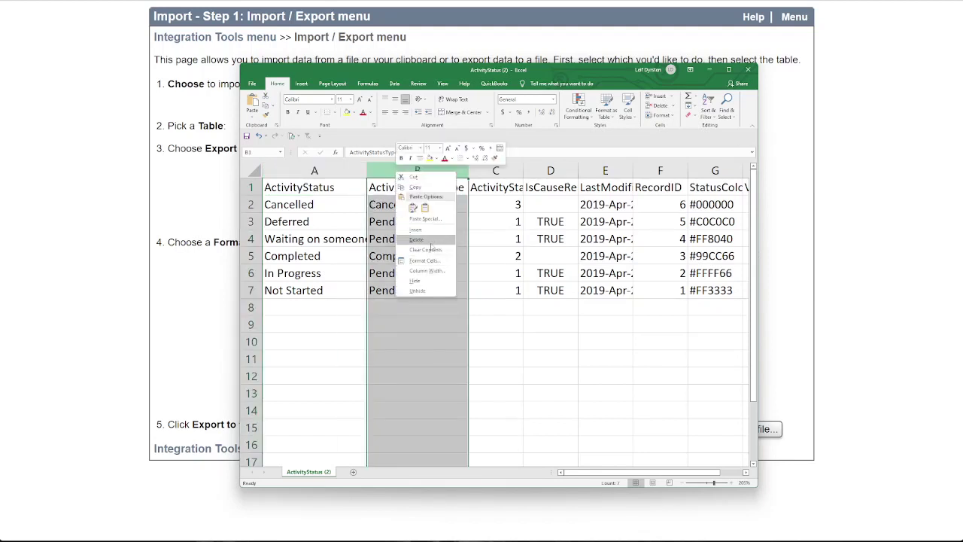
left_click(417, 239)
right_click(406, 176)
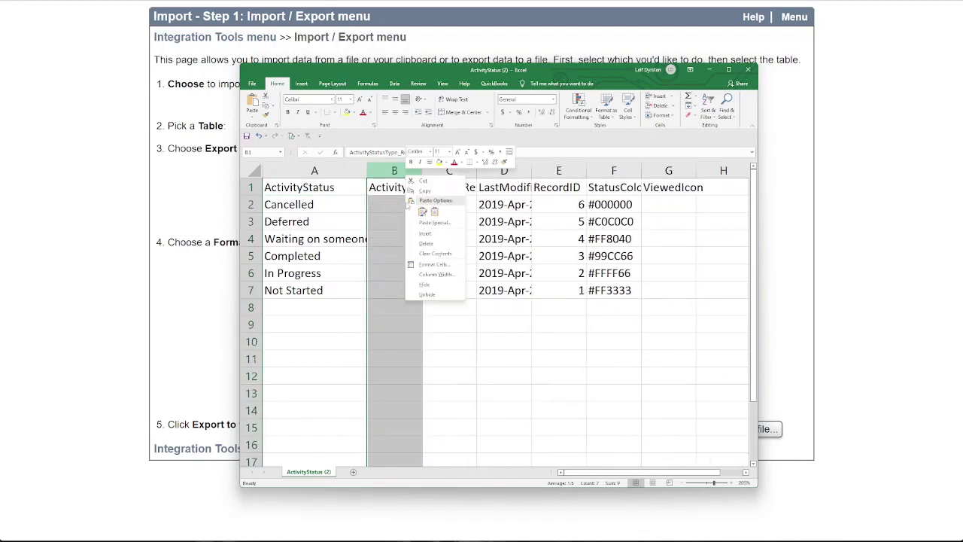
left_click(426, 243)
left_click(449, 170)
right_click(463, 171)
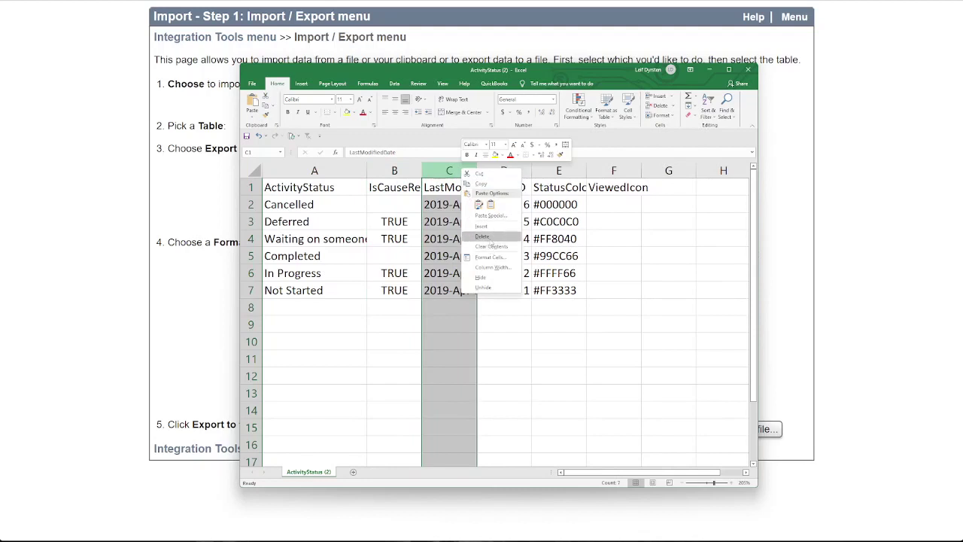
left_click(482, 236)
Delete the IsCauseReminder and StatusColor columns, keeping ActivityStatus, RecordID and ViewedIcon
left_click(395, 170)
right_click(397, 173)
left_click(419, 238)
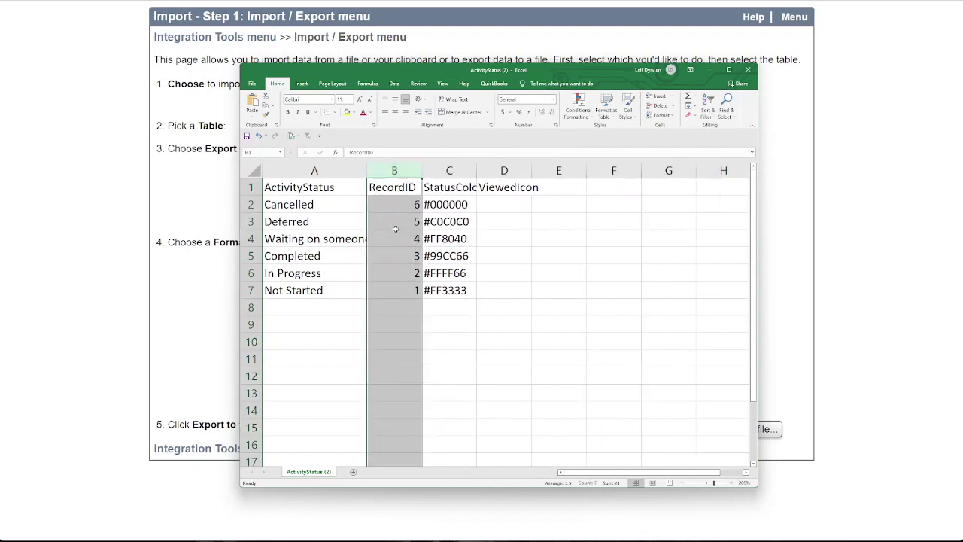
left_click(449, 170)
right_click(457, 173)
left_click(477, 245)
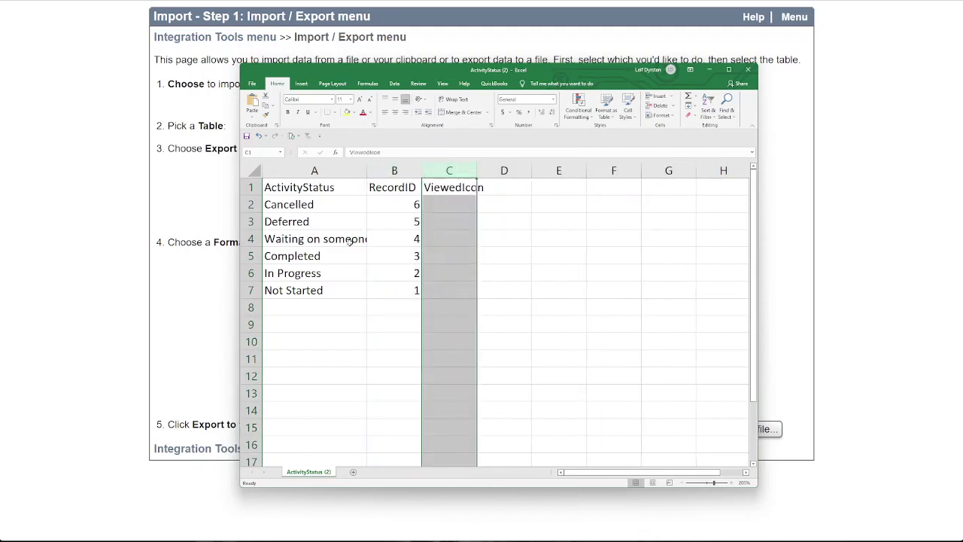
Paste the copied eye icon into the ViewedIcon cell of the Completed row
left_click(449, 249)
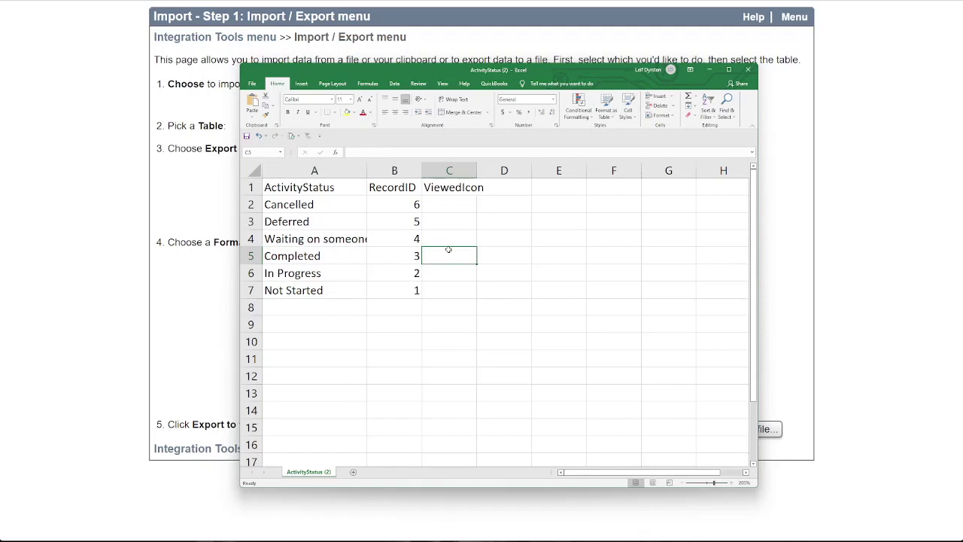
key("ctrl+v")
left_click(447, 311)
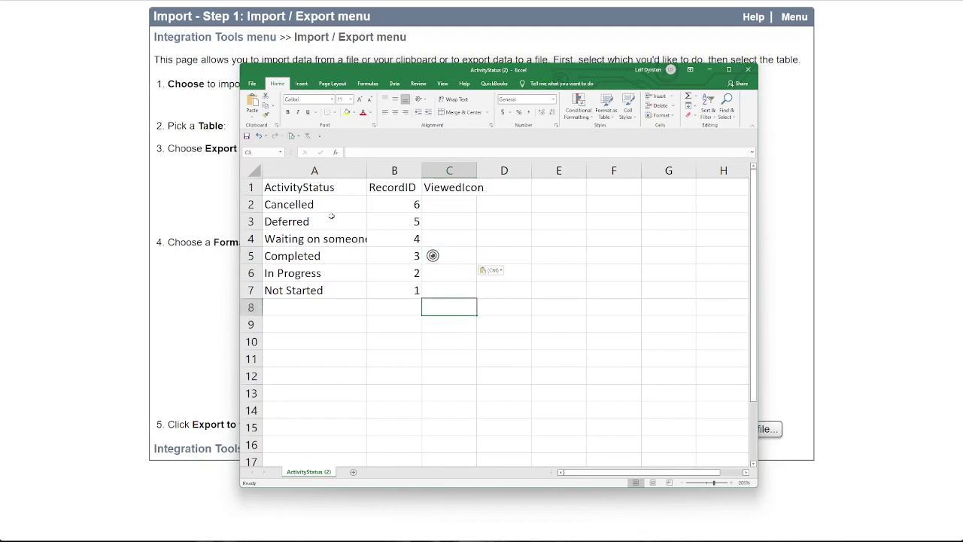
Delete all the status rows except Completed: Cancelled, Deferred, Waiting on someone else, In Progress and Not Started
left_click_drag(250, 204, 252, 239)
right_click(253, 239)
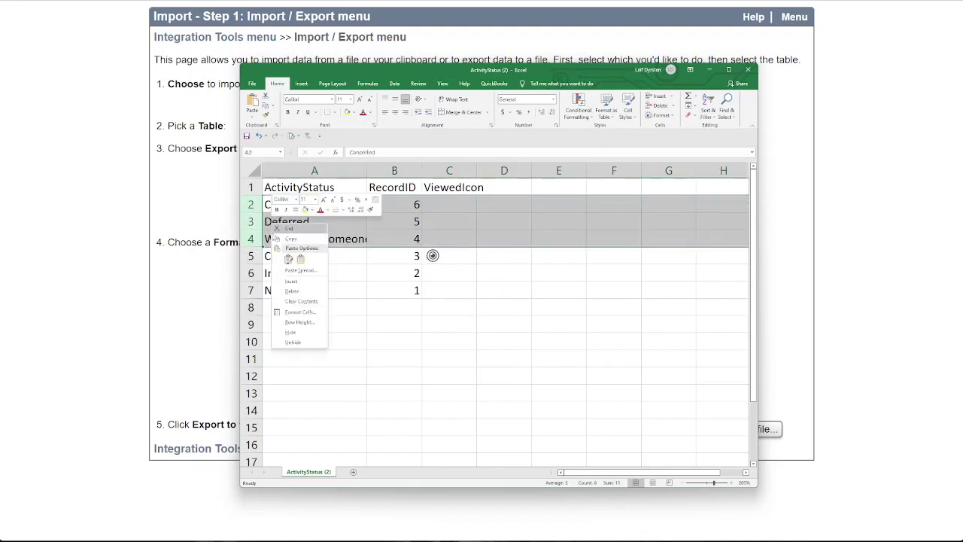
left_click(289, 291)
left_click(303, 272)
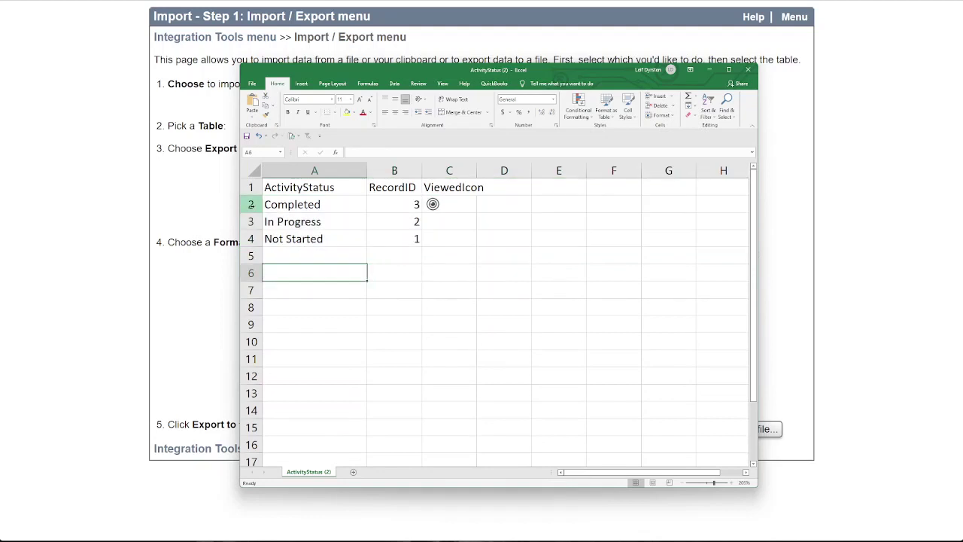
left_click_drag(251, 222, 251, 238)
right_click(269, 235)
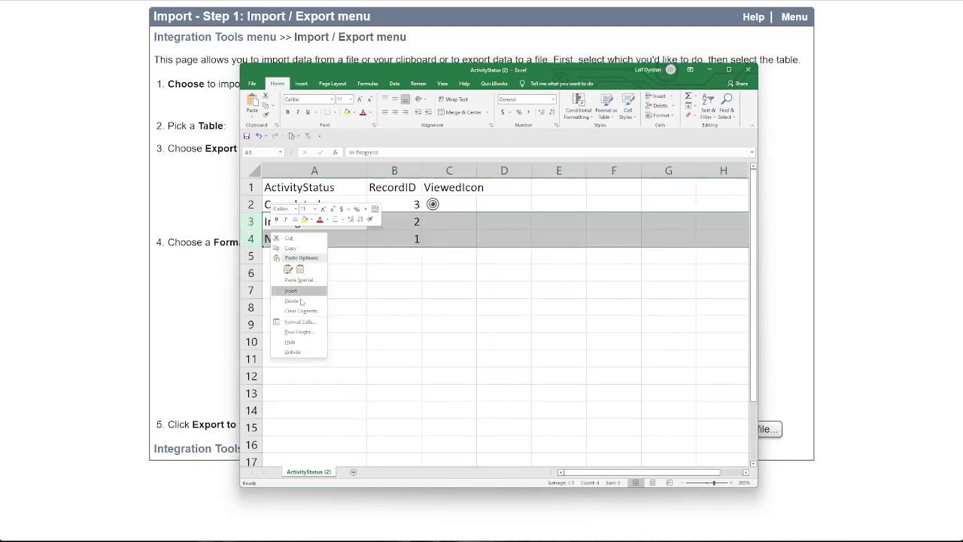
left_click(298, 300)
left_click(390, 293)
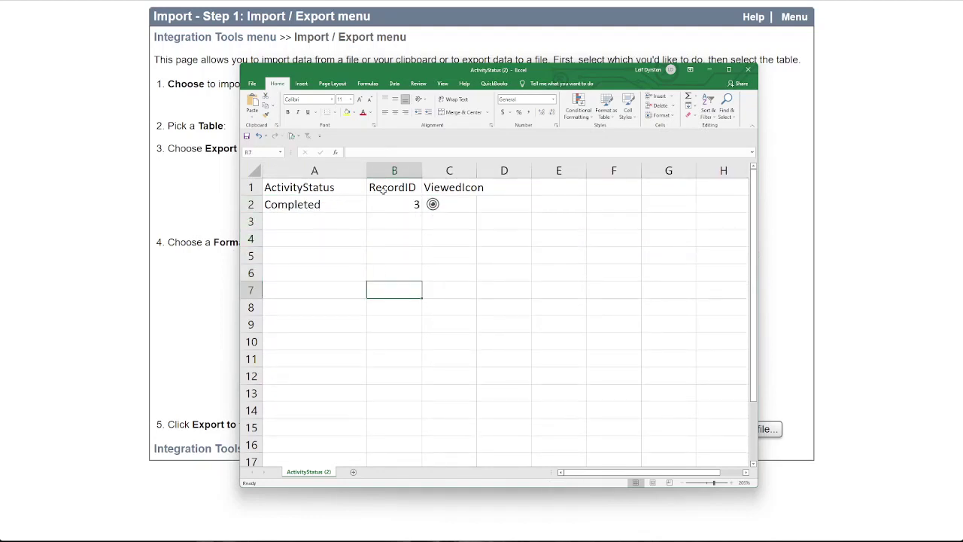
Copy the RecordID and ViewedIcon cells B1:C2 and submit them as a clipboard import into the ActivityStatus table
left_click_drag(383, 192, 452, 207)
right_click(441, 200)
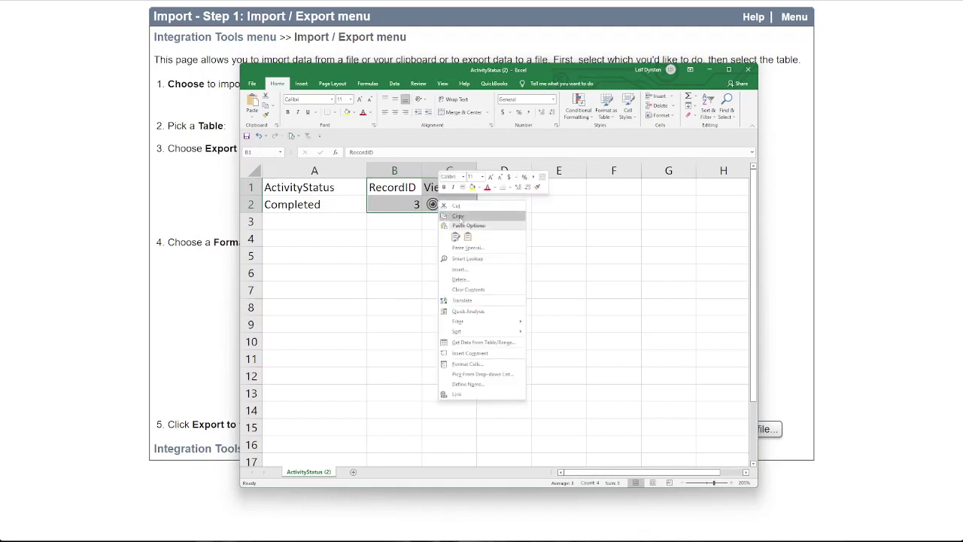
left_click(460, 219)
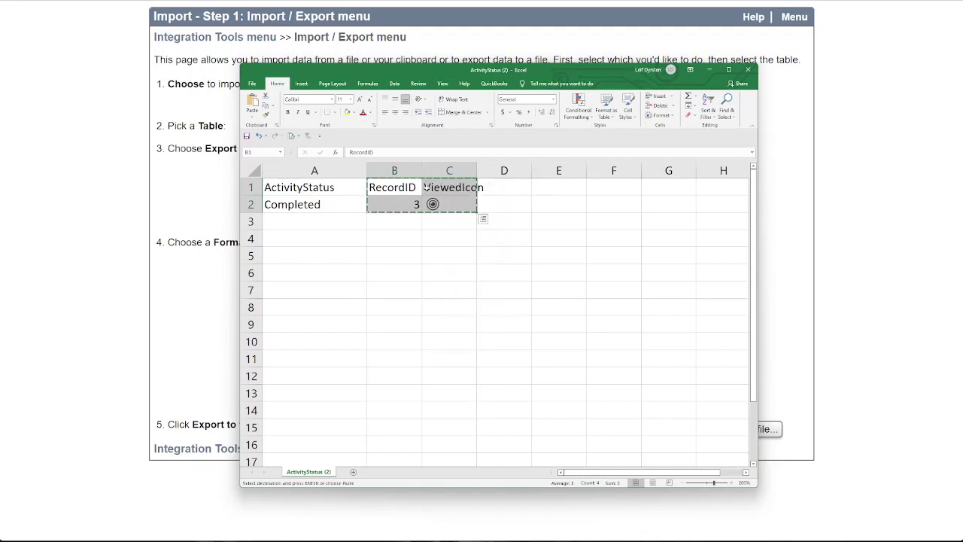
left_click(167, 284)
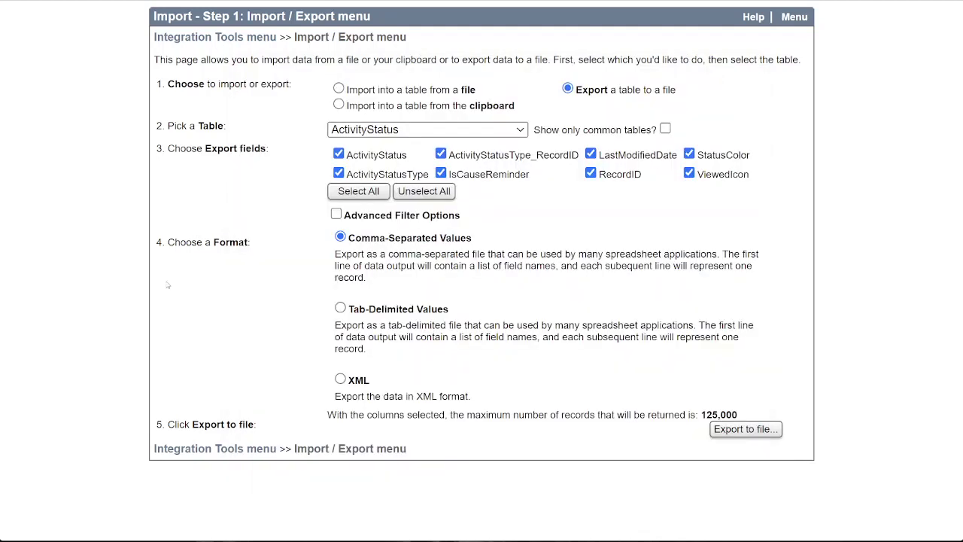
left_click(362, 107)
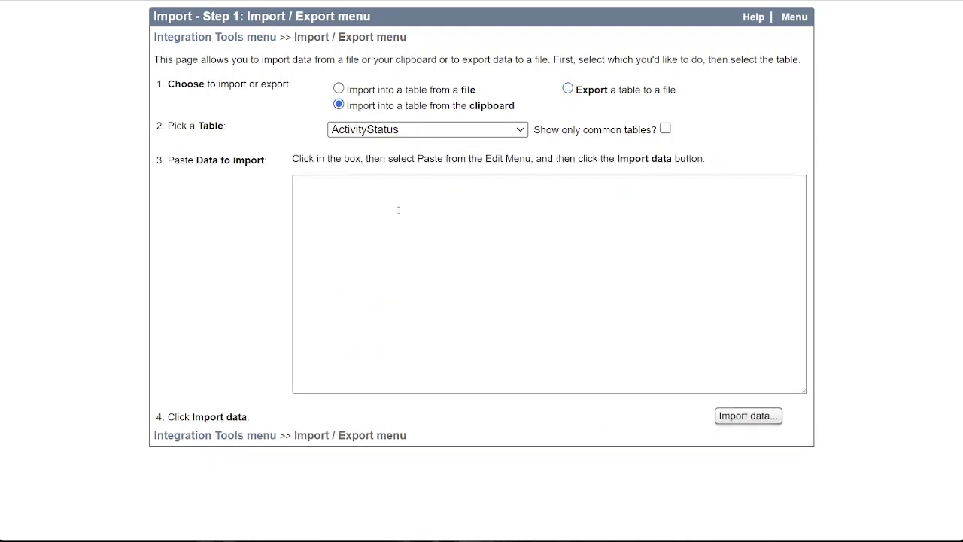
left_click(399, 210)
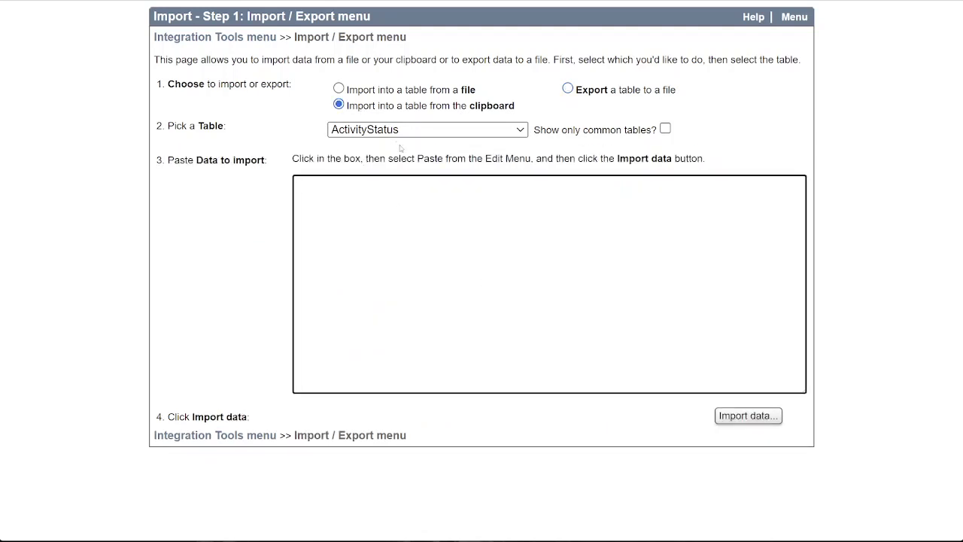
key("ctrl+v")
left_click(738, 412)
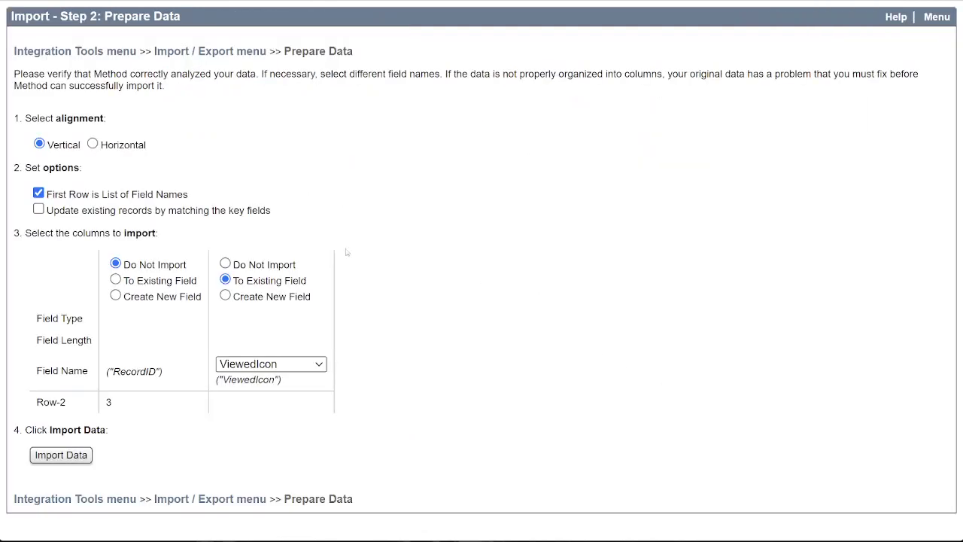
Set the import to update existing records by matching the key fields, then run and finish it
left_click(39, 210)
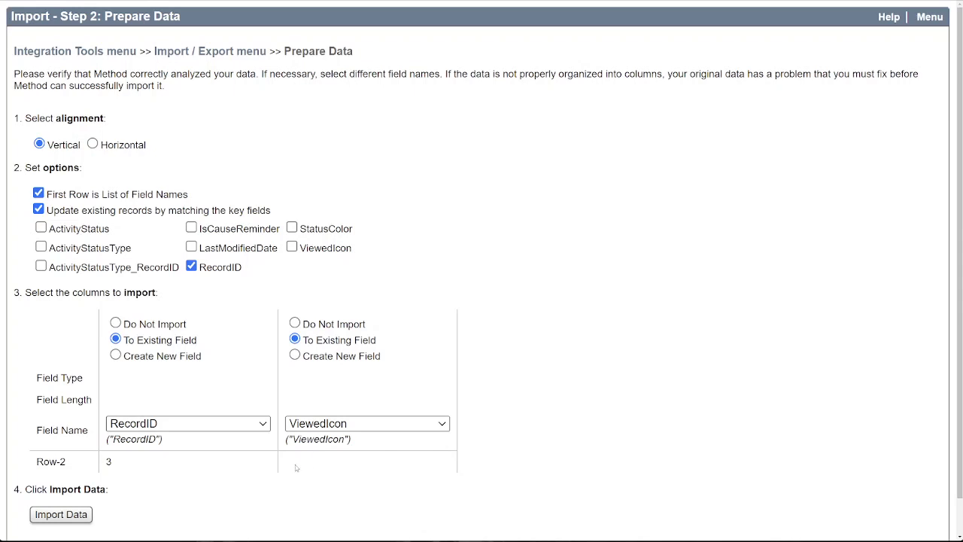
left_click(77, 514)
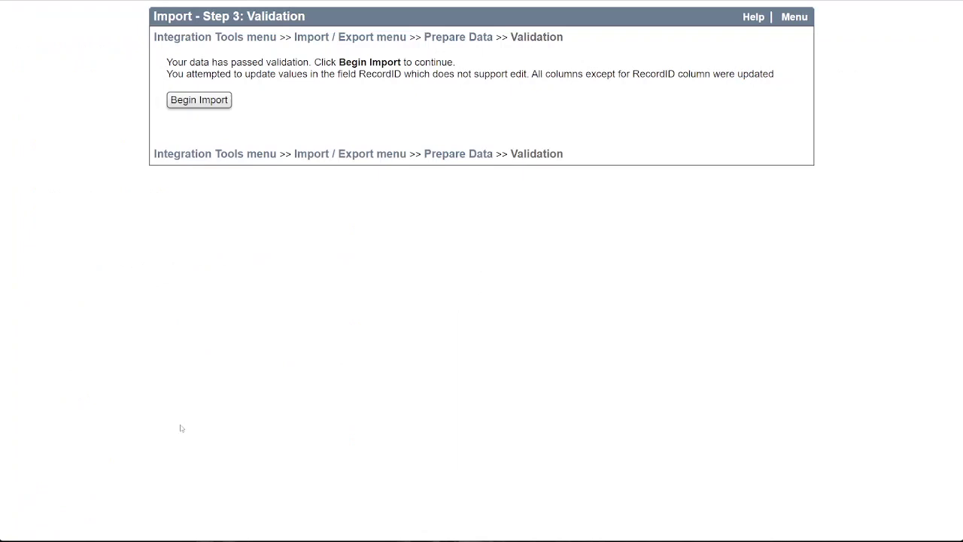
left_click(210, 105)
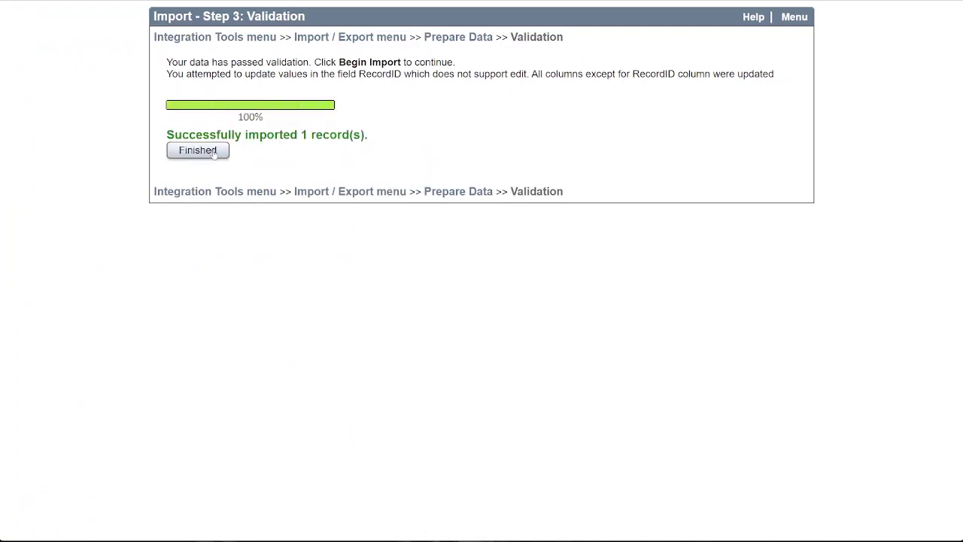
left_click(214, 152)
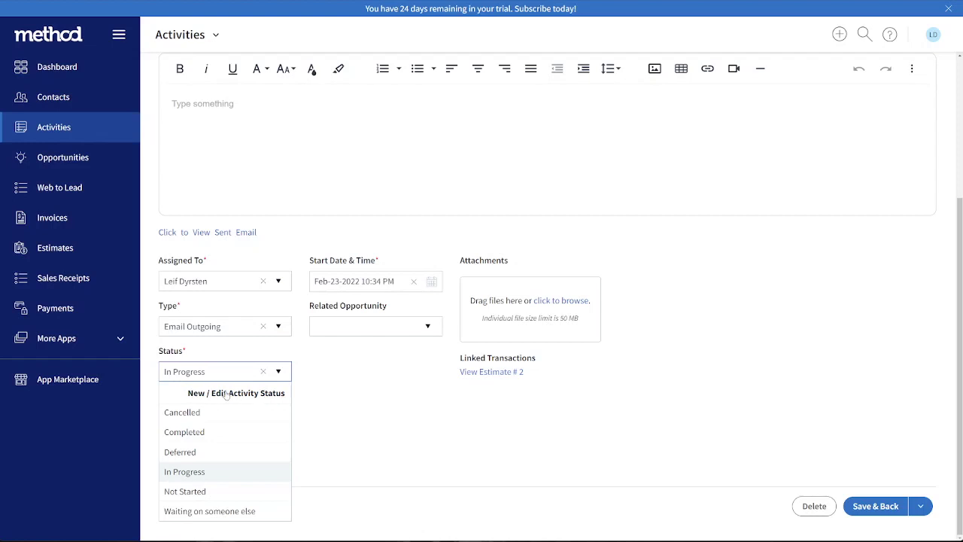
Open the Completed record from the activity's Status field through New / Edit Activity Status
left_click(279, 372)
left_click(279, 373)
scroll(279, 361, "up", 3)
left_click(272, 373)
left_click(213, 394)
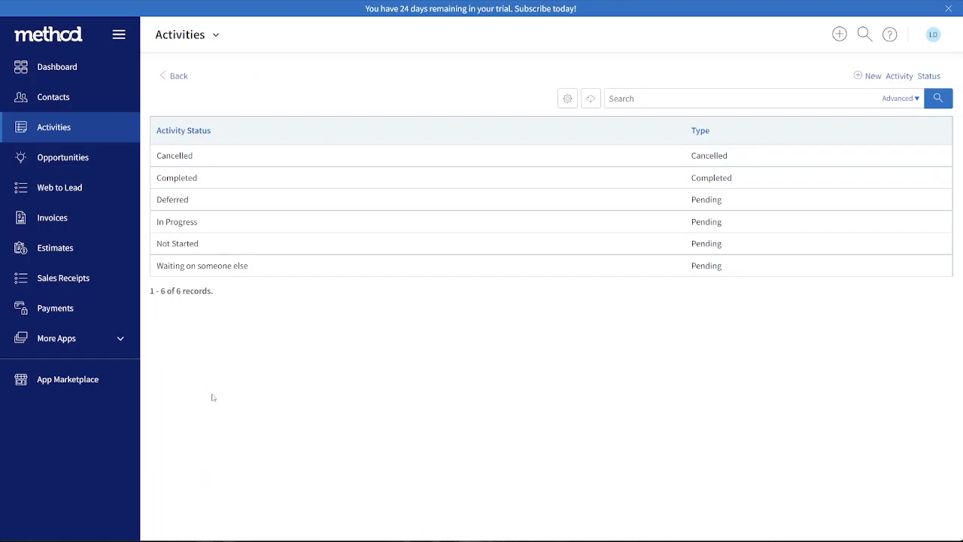
left_click(181, 184)
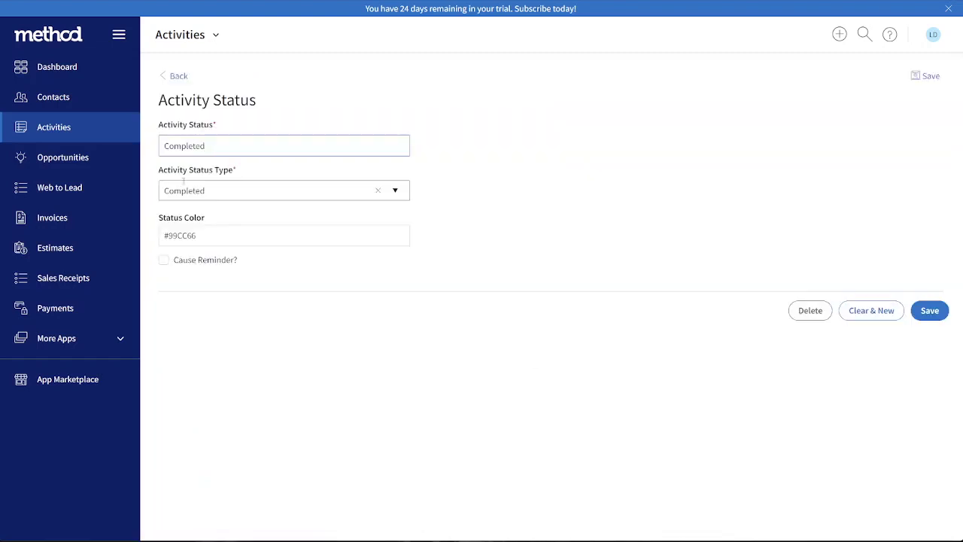
Open the Activity Status screen for customization and create an editable copy of it
left_click(216, 37)
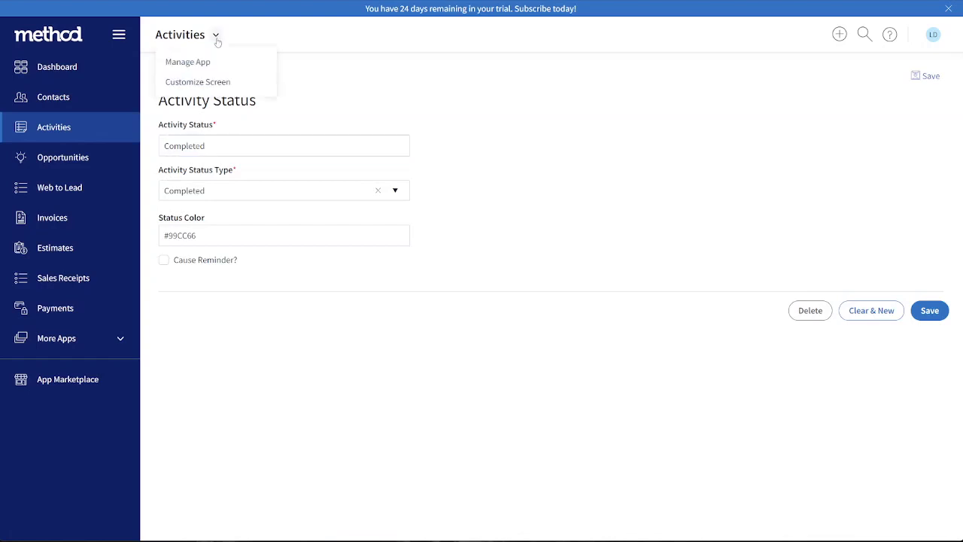
left_click(218, 81)
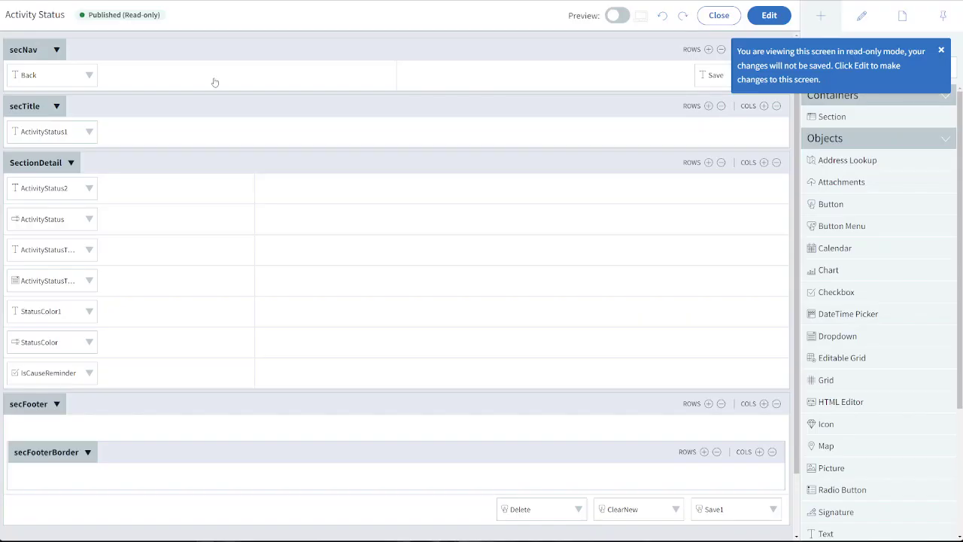
left_click(769, 15)
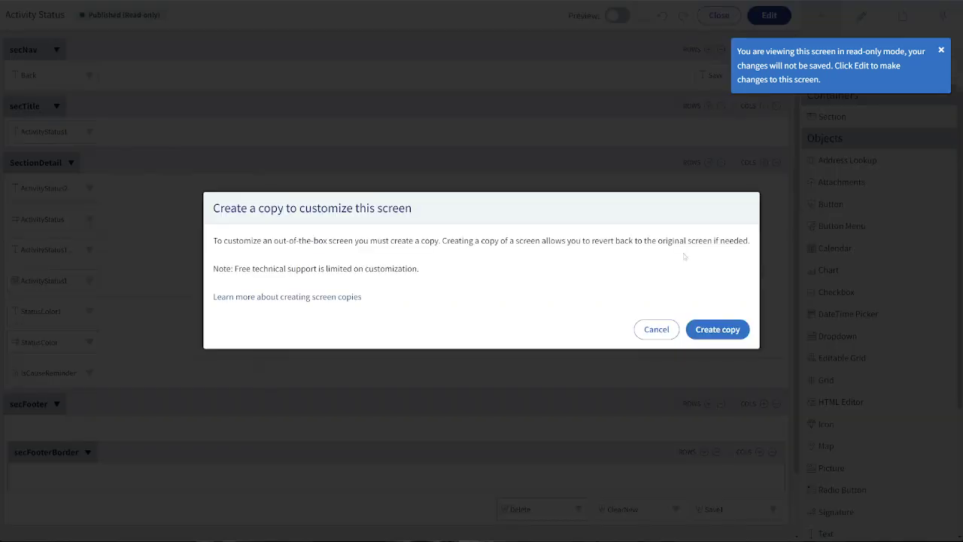
left_click(730, 332)
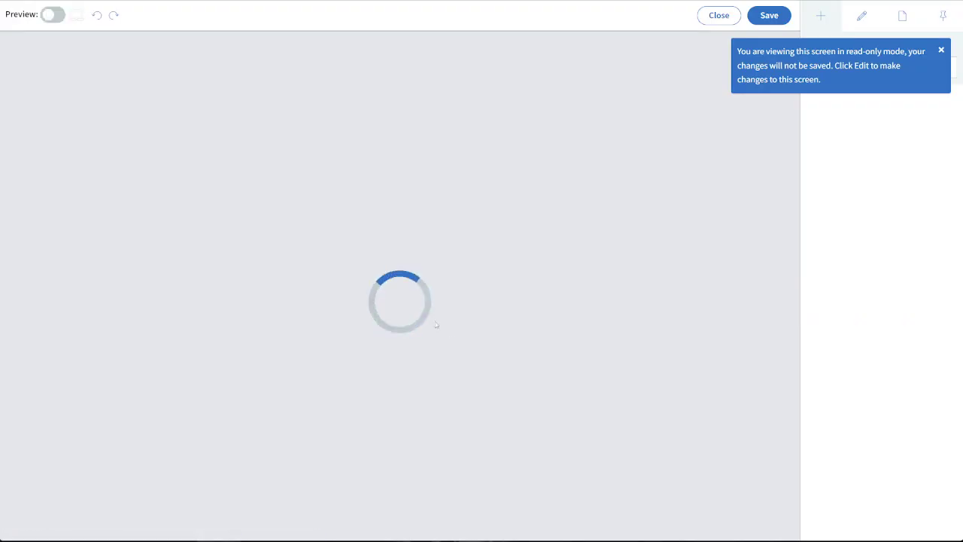
left_click(941, 50)
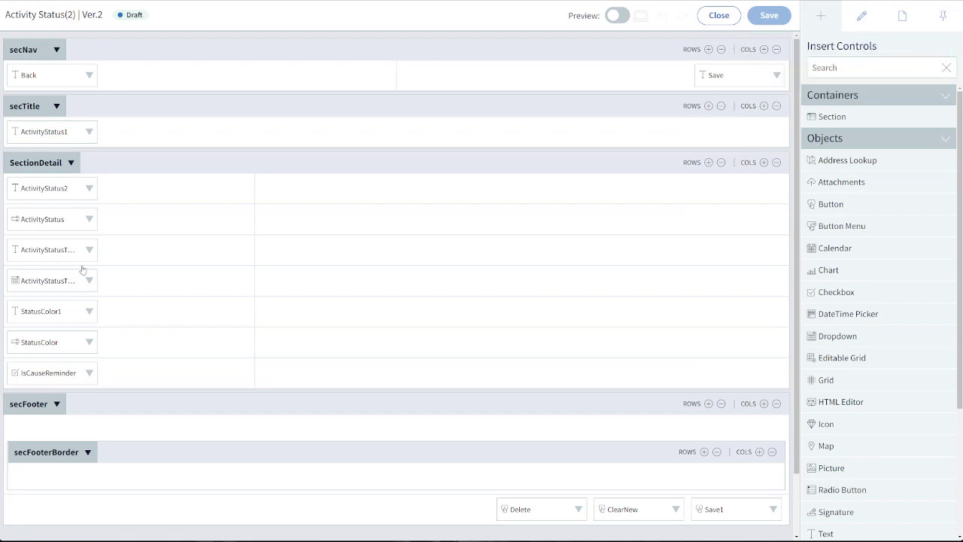
Insert an empty row above the IsCauseReminder checkbox in SectionDetail
left_click(142, 379)
right_click(119, 376)
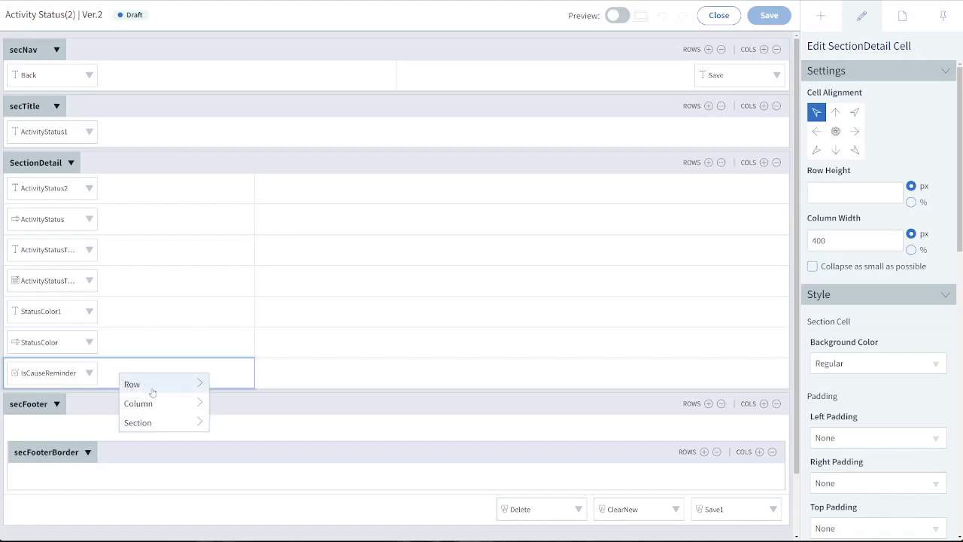
left_click(154, 388)
left_click(237, 388)
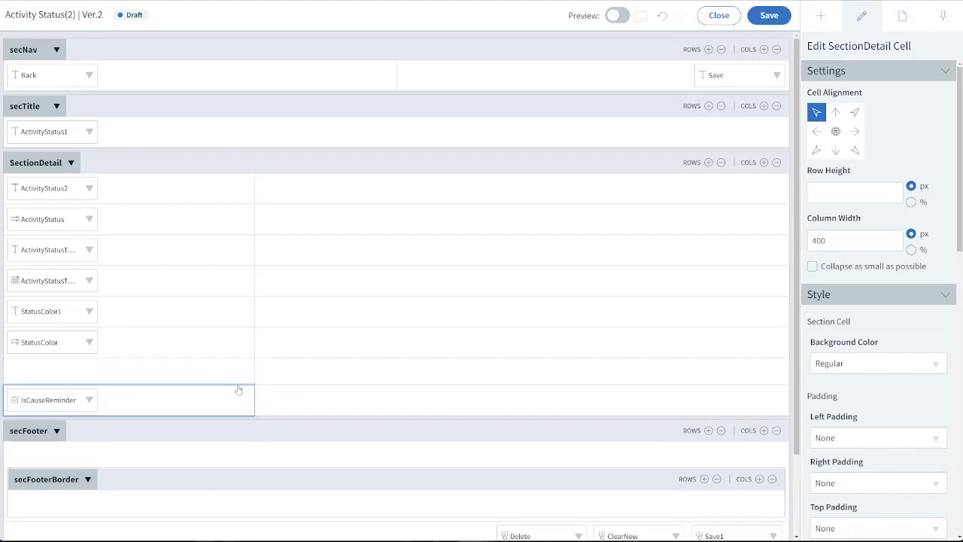
Add the ViewedIcon field to the empty cell between StatusColor and IsCauseReminder
left_click(109, 378)
left_click(815, 24)
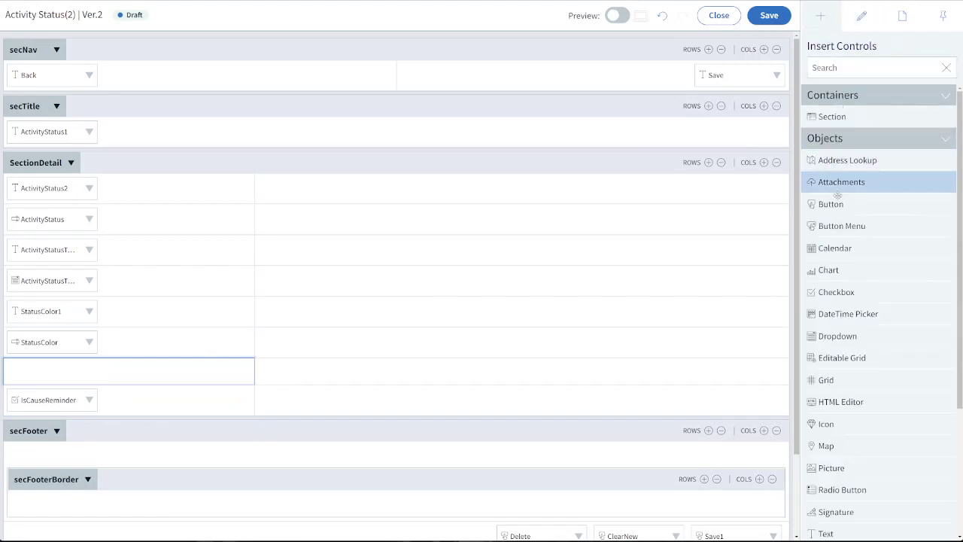
scroll(843, 338, "down", 3)
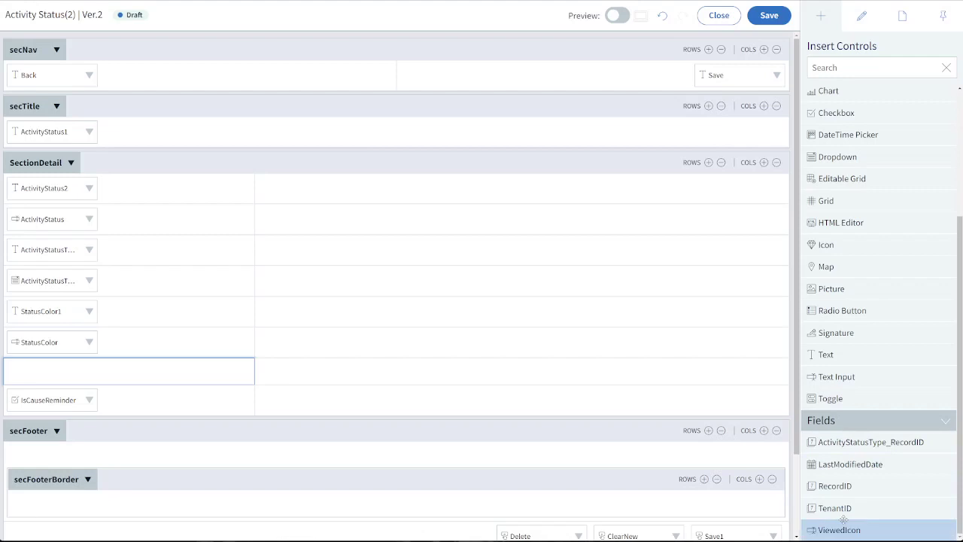
left_click_drag(850, 525, 47, 373)
Change the ViewedIcon field's caption to "Viewed Icon", save the screen and close the designer
left_click(47, 373)
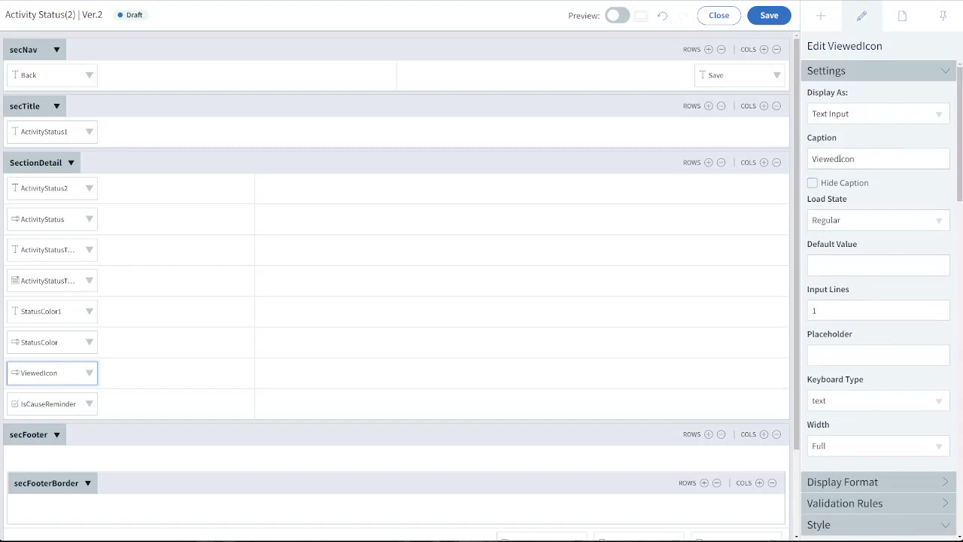
double_click(840, 159)
type("Viewed Icon")
left_click(760, 17)
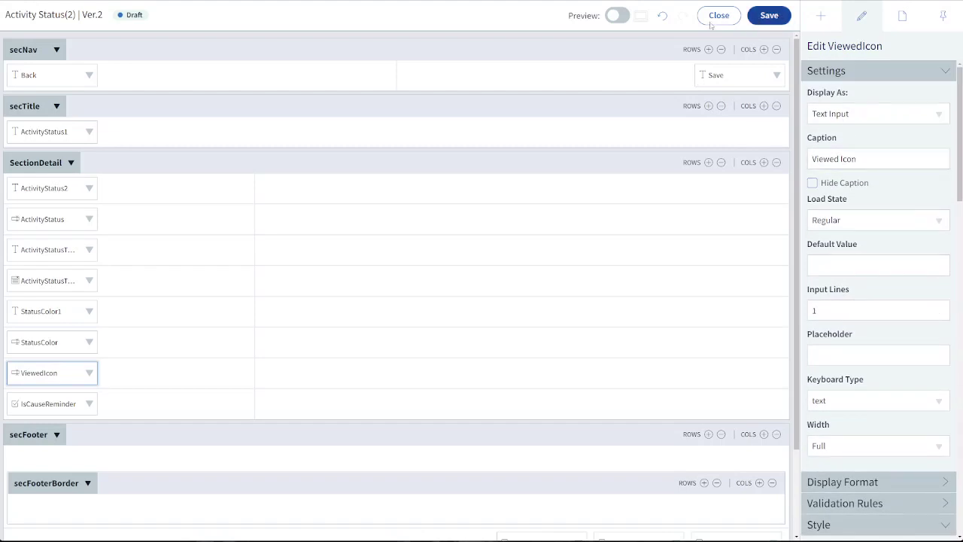
left_click(709, 22)
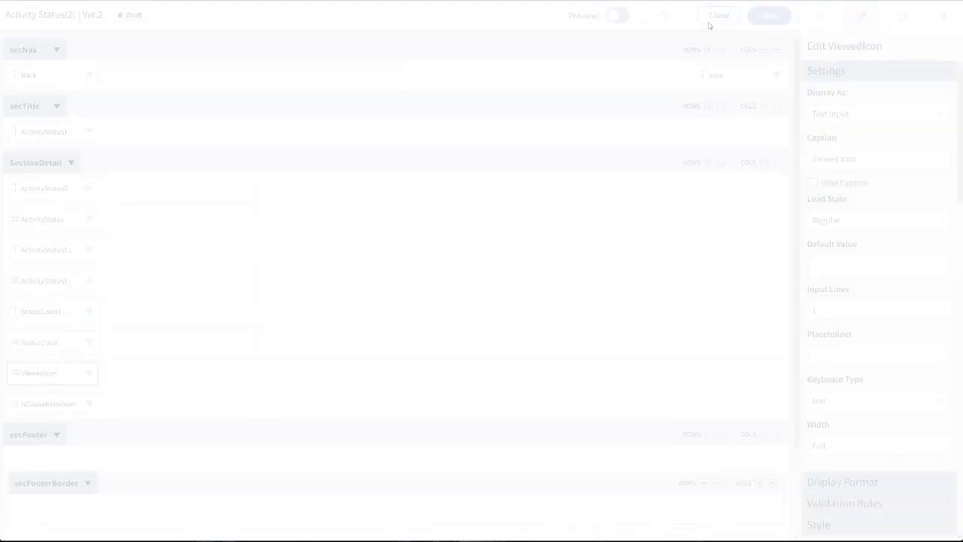
Enter only the eye symbol as the Completed status's Viewed Icon, removing the extra pasted header text, and save the record
left_click(721, 16)
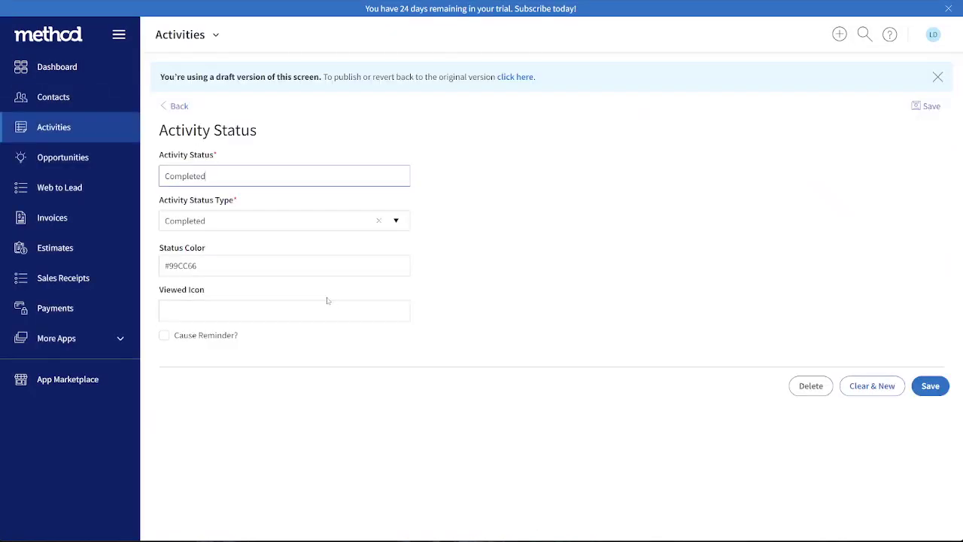
left_click(328, 303)
key("ctrl+v")
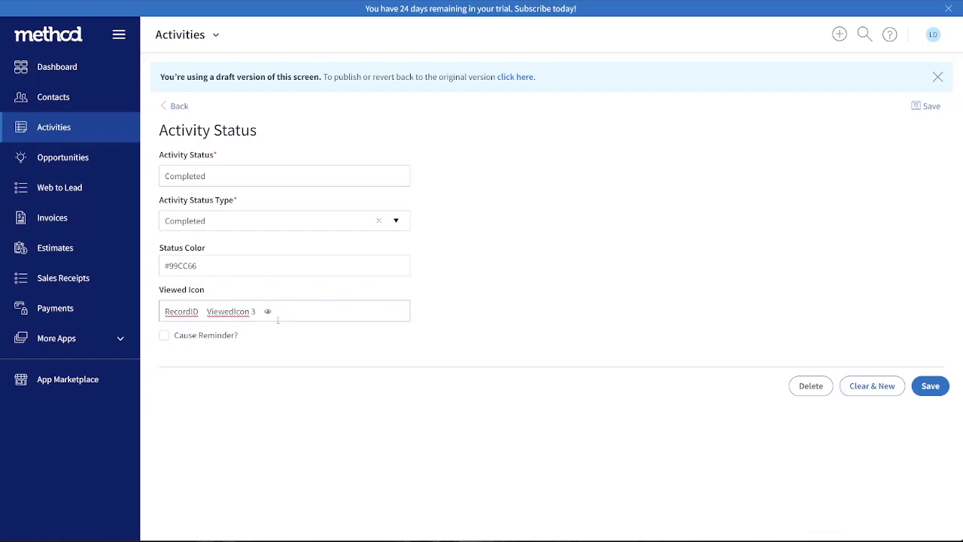
left_click_drag(266, 315, 18, 333)
key("BackSpace")
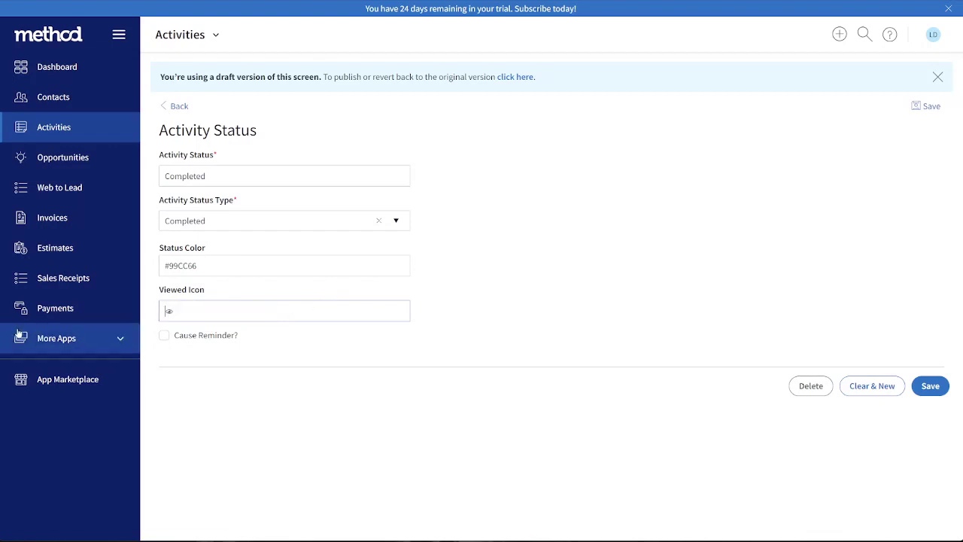
left_click_drag(196, 313, 113, 310)
left_click(419, 326)
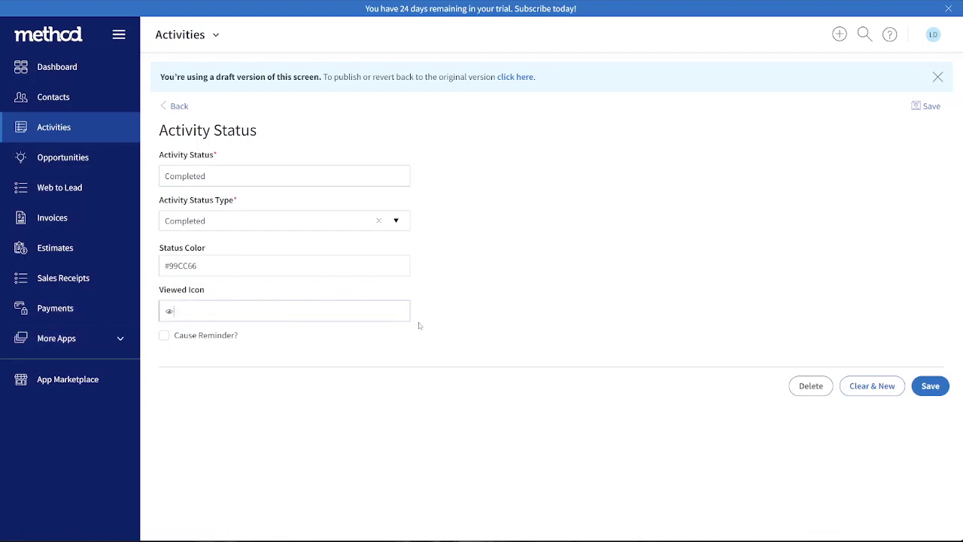
left_click(930, 386)
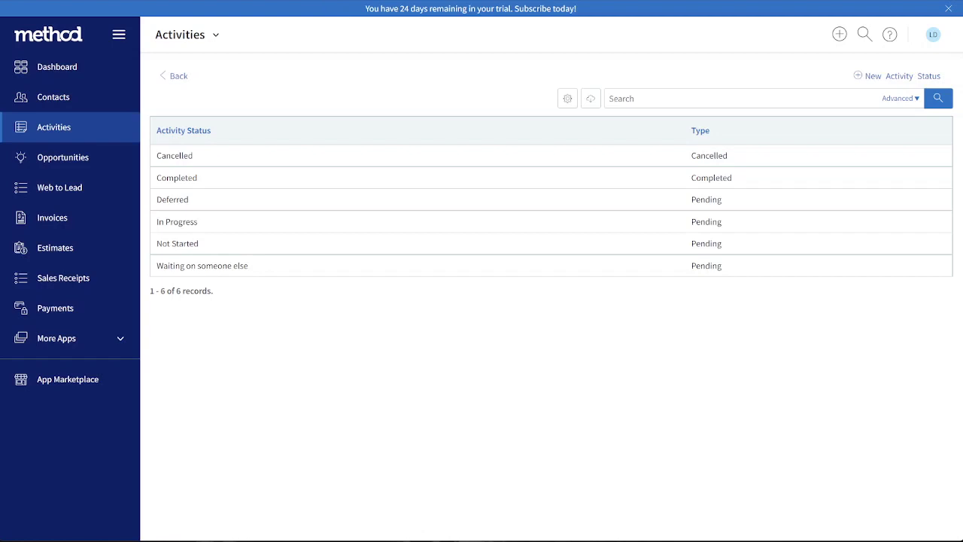
Open the Activity table in the account's Tables & Fields settings
left_click(933, 35)
left_click(902, 132)
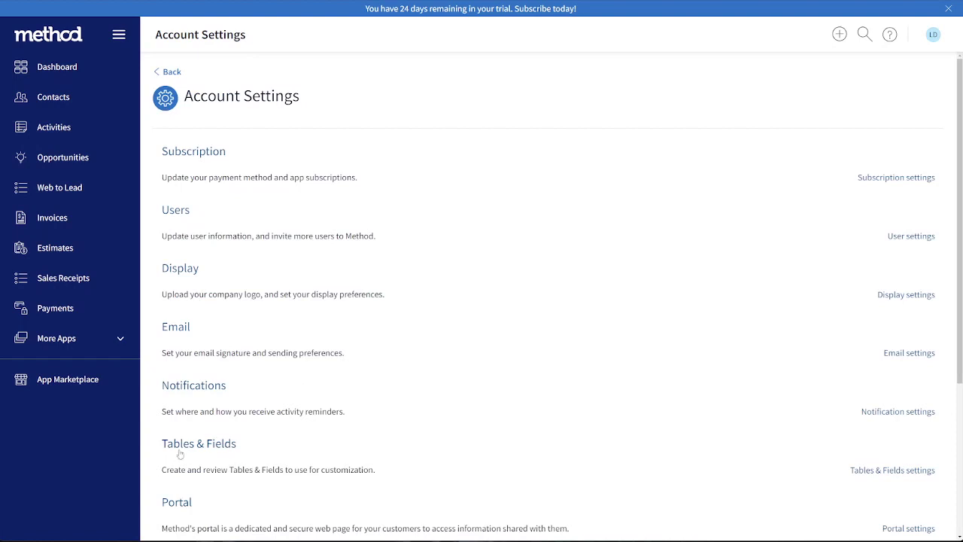
left_click(180, 451)
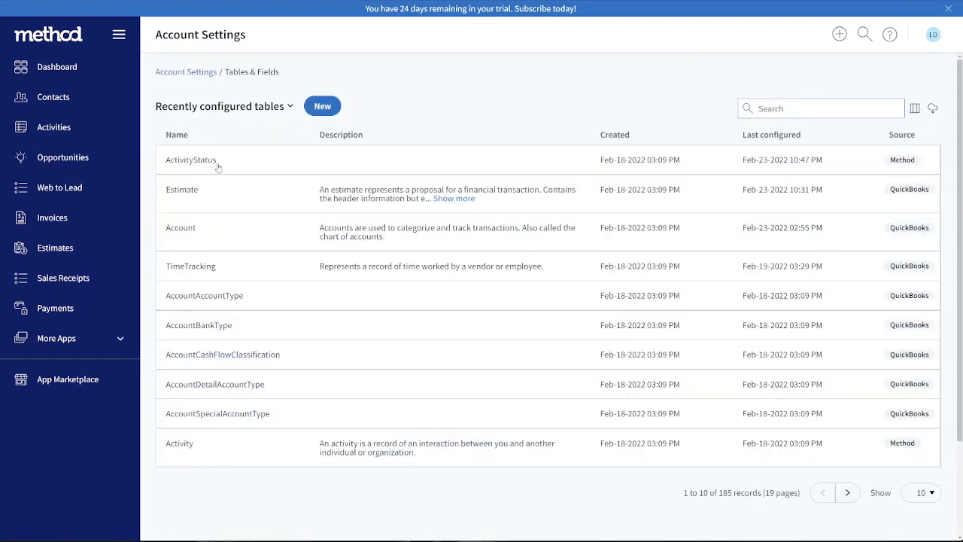
left_click(185, 450)
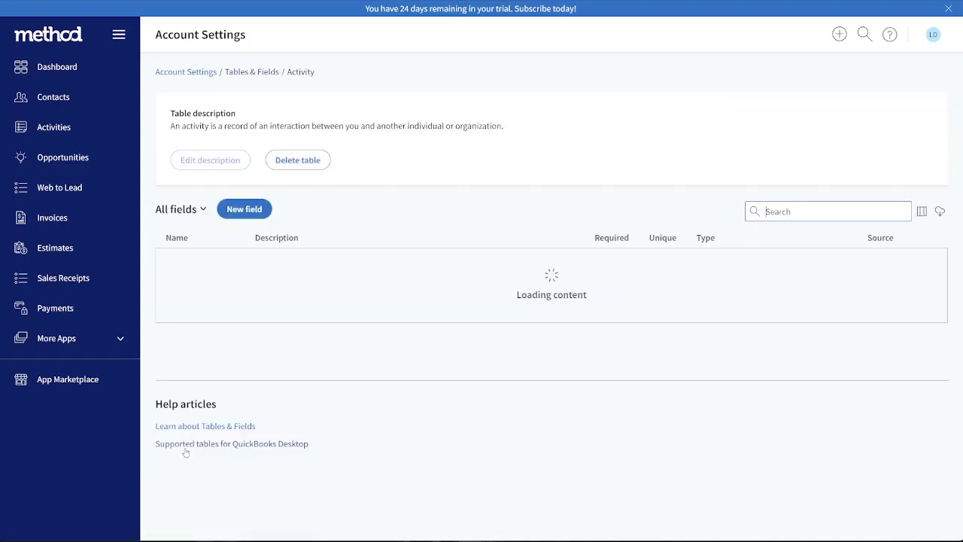
Create and save a Linked field in the Activity table, linked using ActivityStatus to its ViewedIcon field
left_click(245, 209)
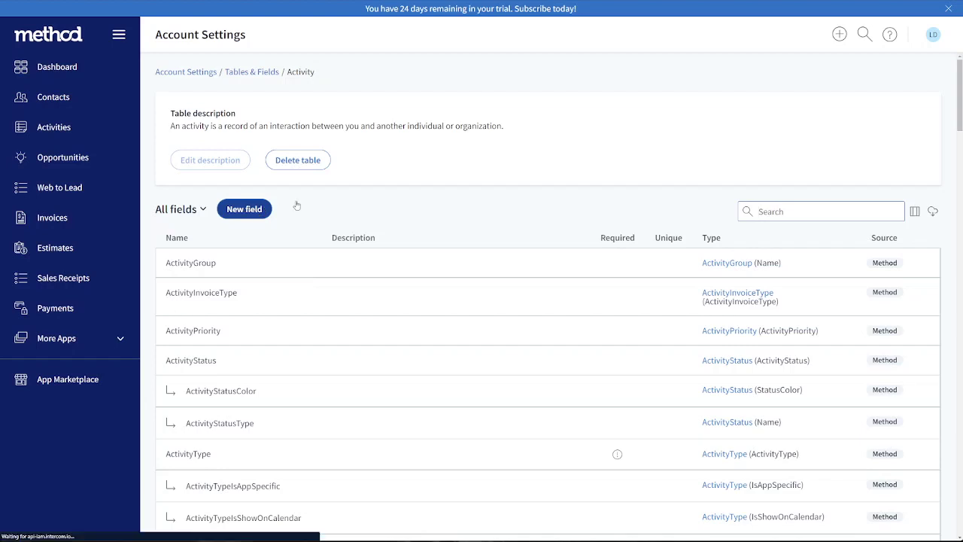
left_click(637, 225)
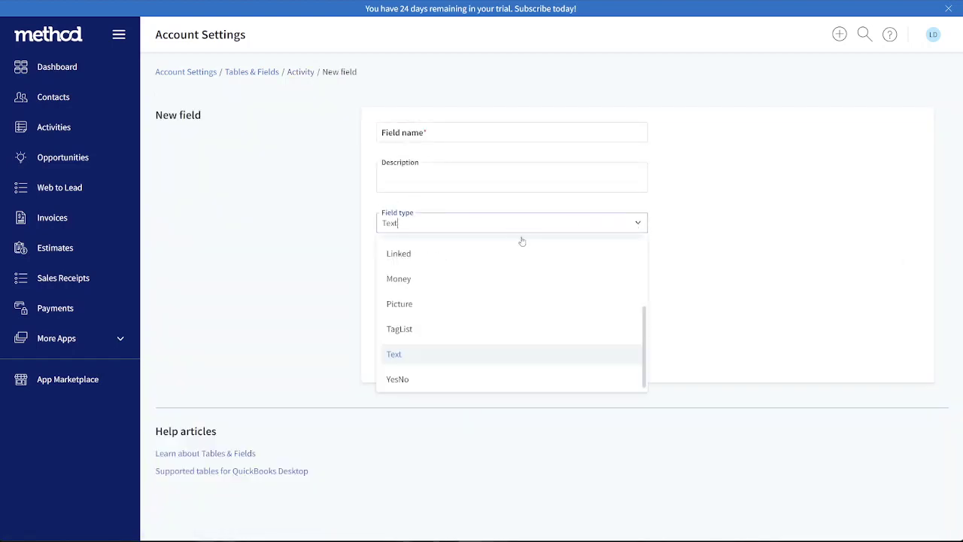
left_click(413, 252)
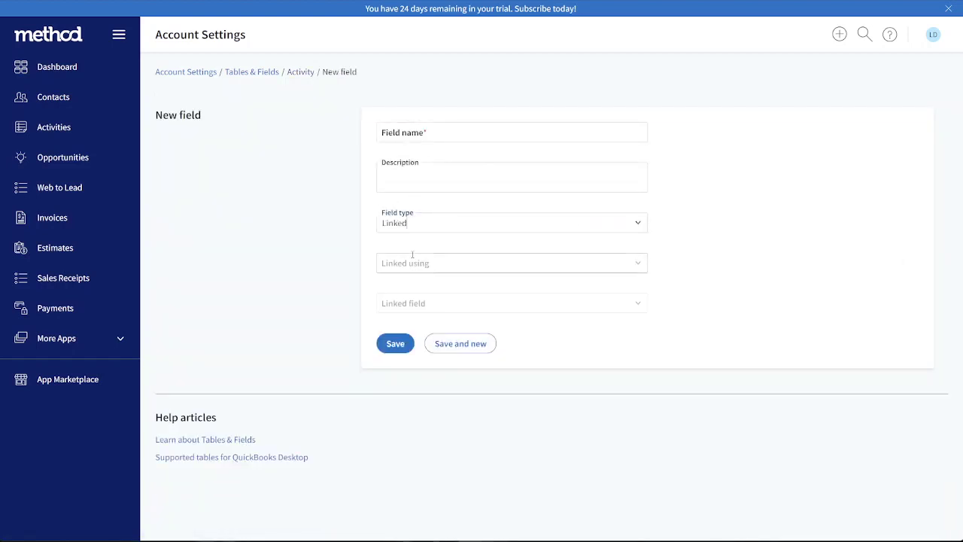
left_click(636, 264)
left_click(476, 361)
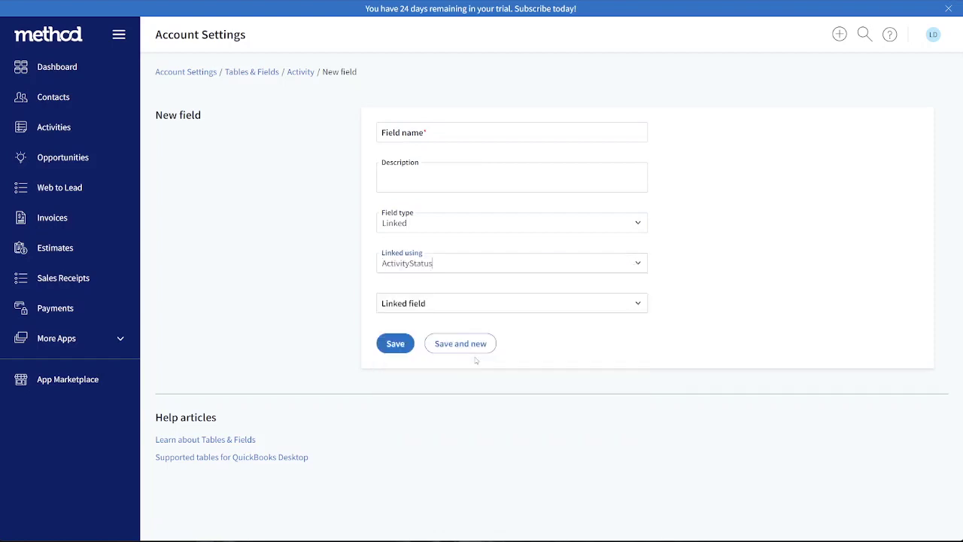
left_click(639, 305)
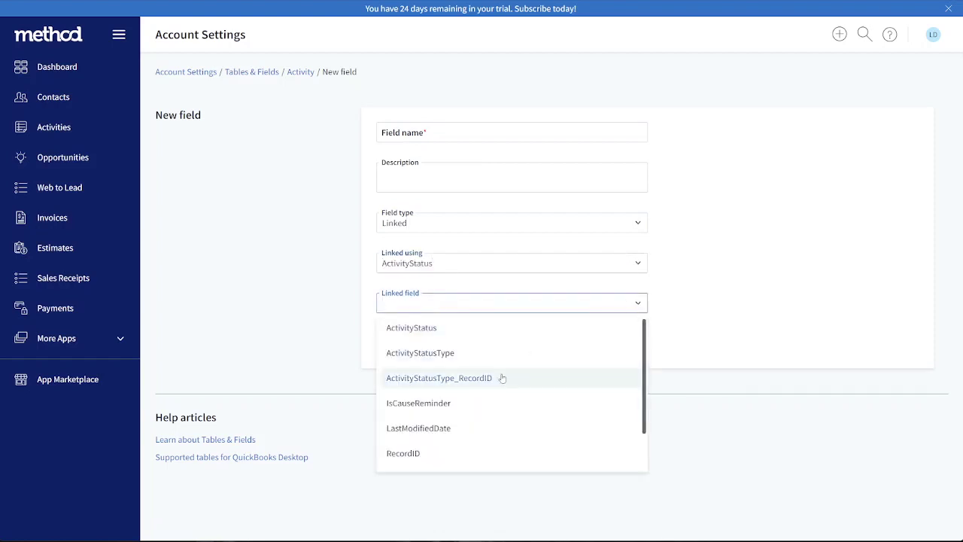
scroll(482, 406, "down", 2)
left_click(462, 462)
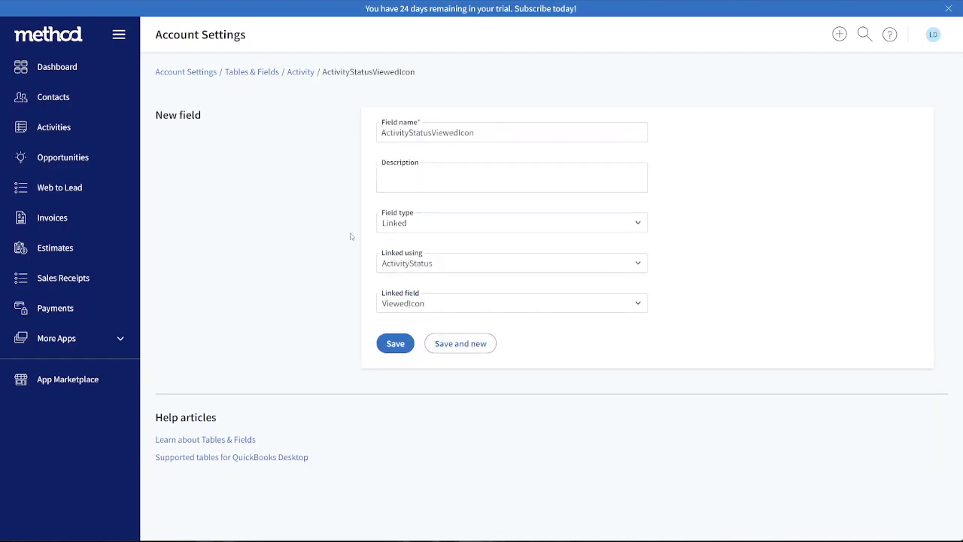
left_click(408, 344)
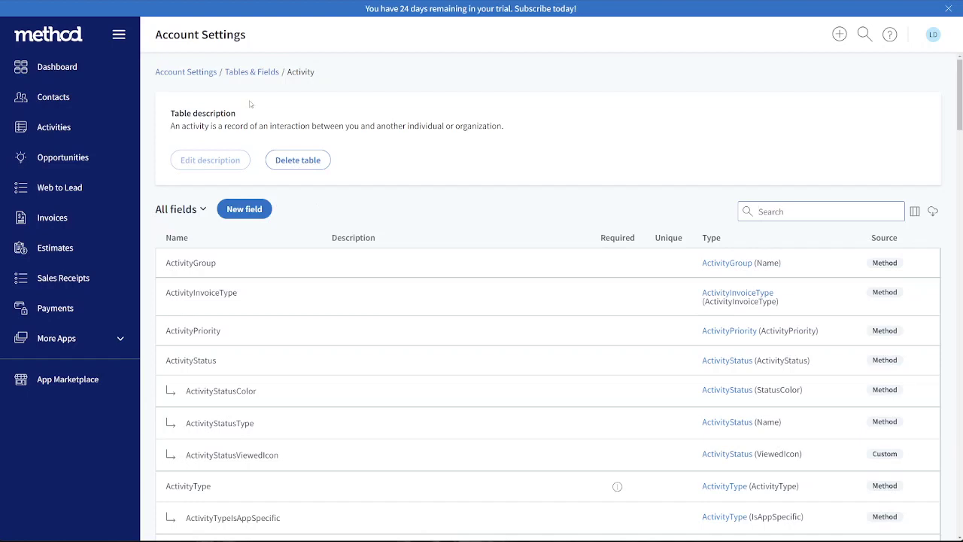
Set up a new Linked field in the Estimate table, linked using Activity to ActivityStatusViewedIcon
left_click(259, 72)
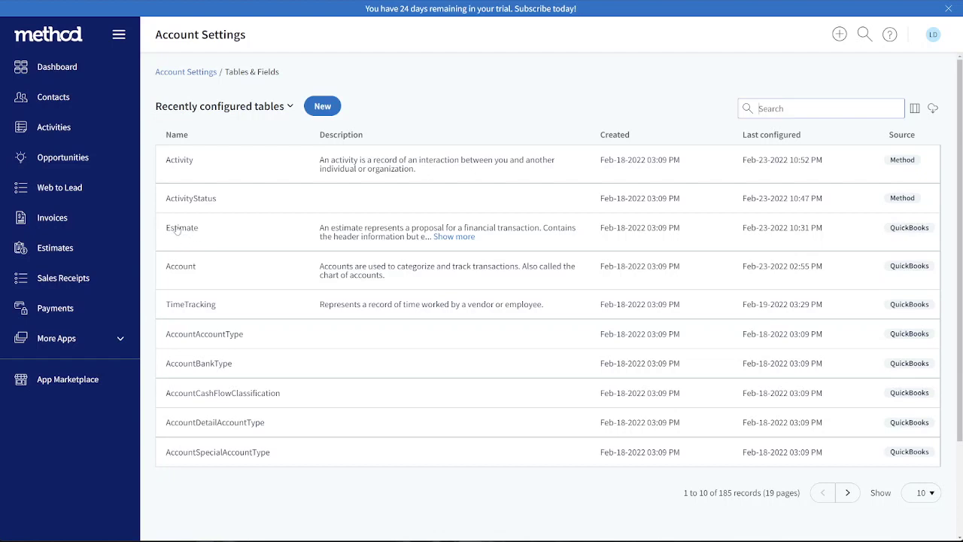
left_click(188, 231)
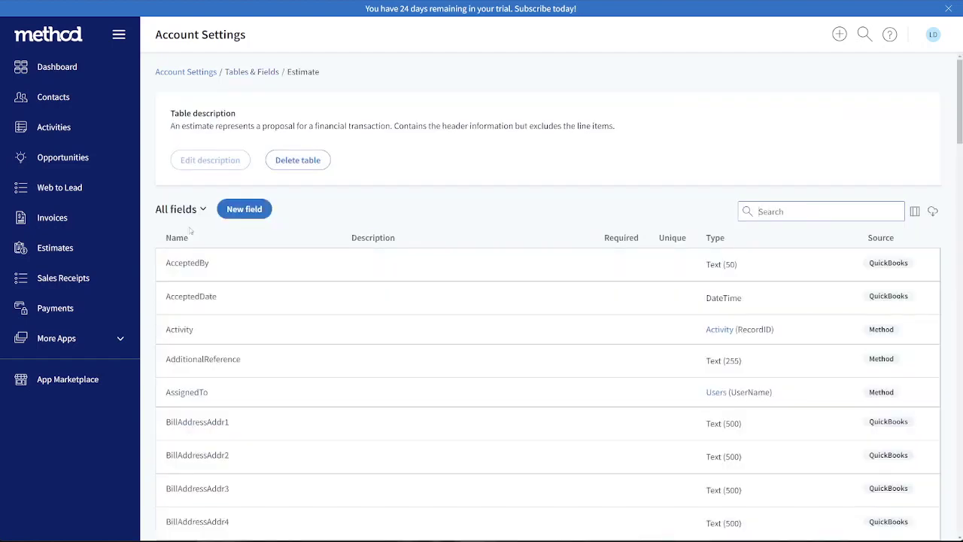
left_click(244, 209)
left_click(647, 224)
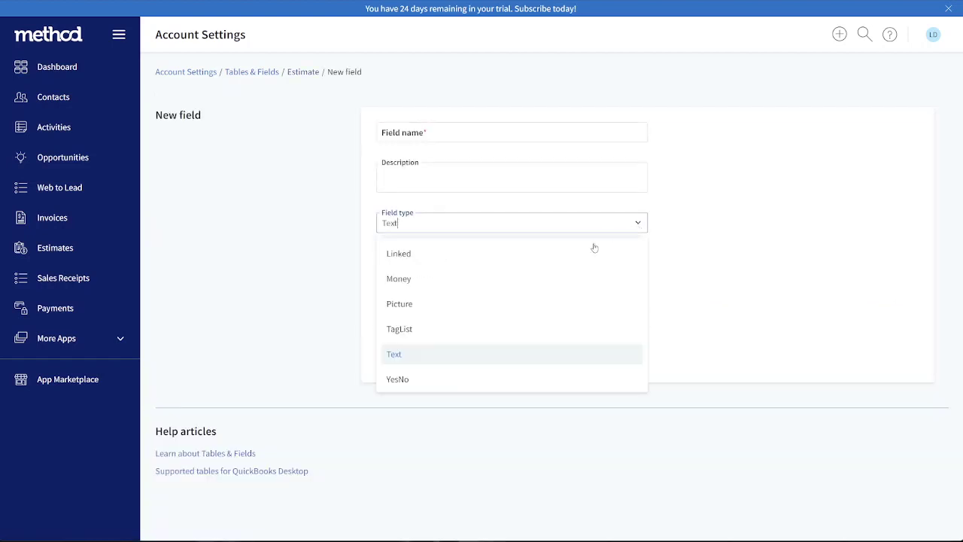
left_click(562, 255)
left_click(638, 262)
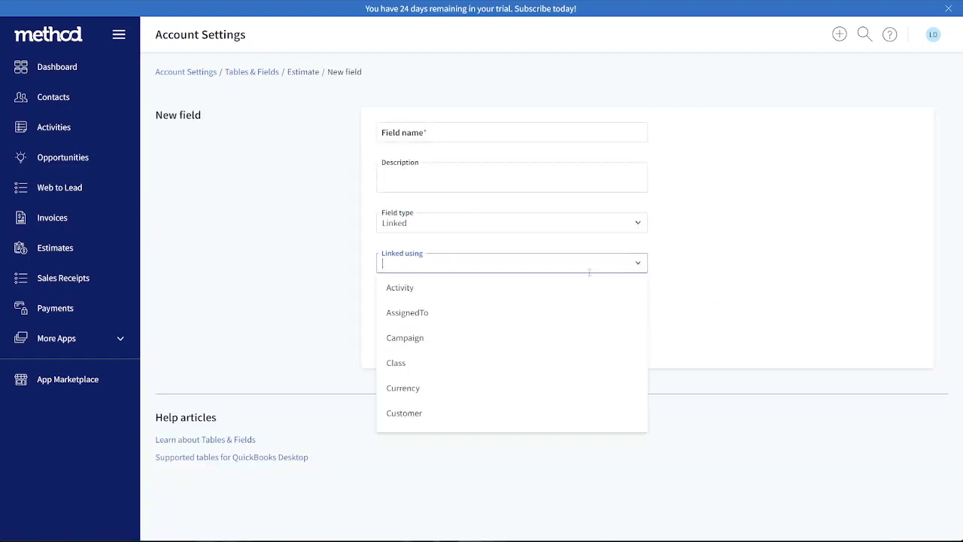
left_click(471, 295)
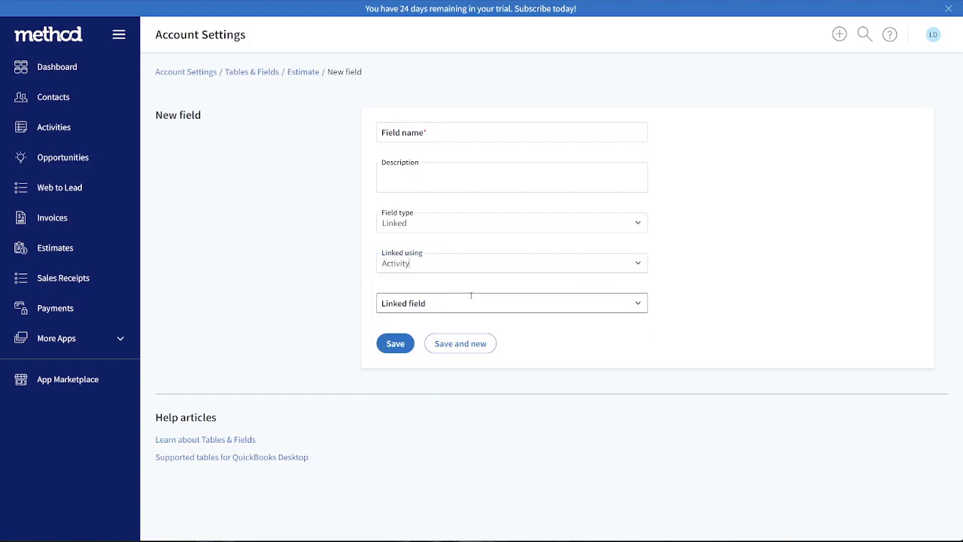
left_click(615, 301)
type("view")
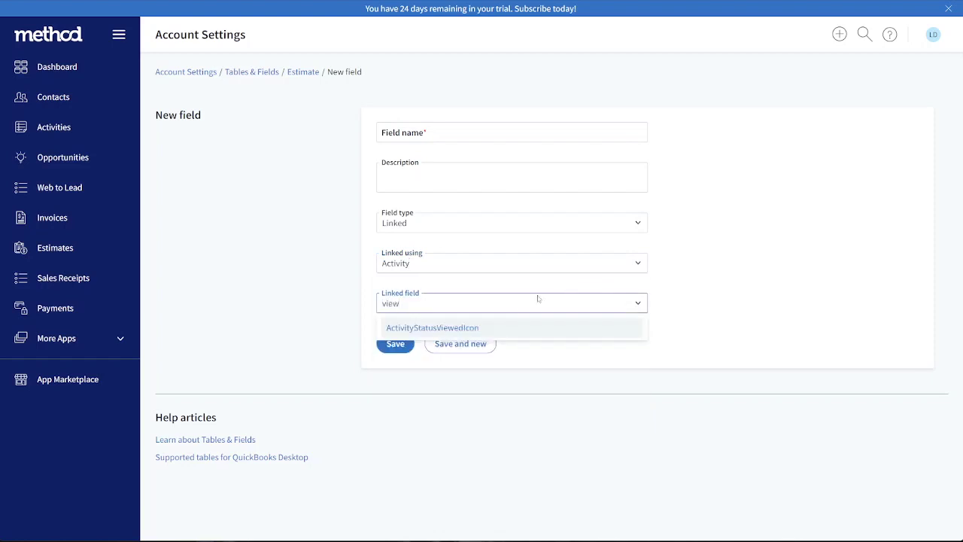
left_click(497, 328)
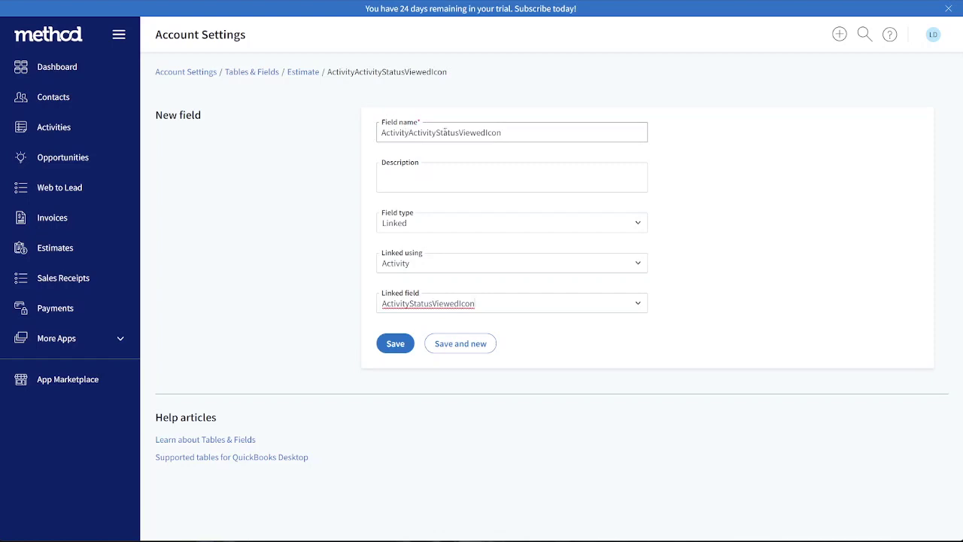
Shorten the new Estimate field's name to ActivityStatusViewedIcon and save the field
left_click_drag(410, 133, 349, 144)
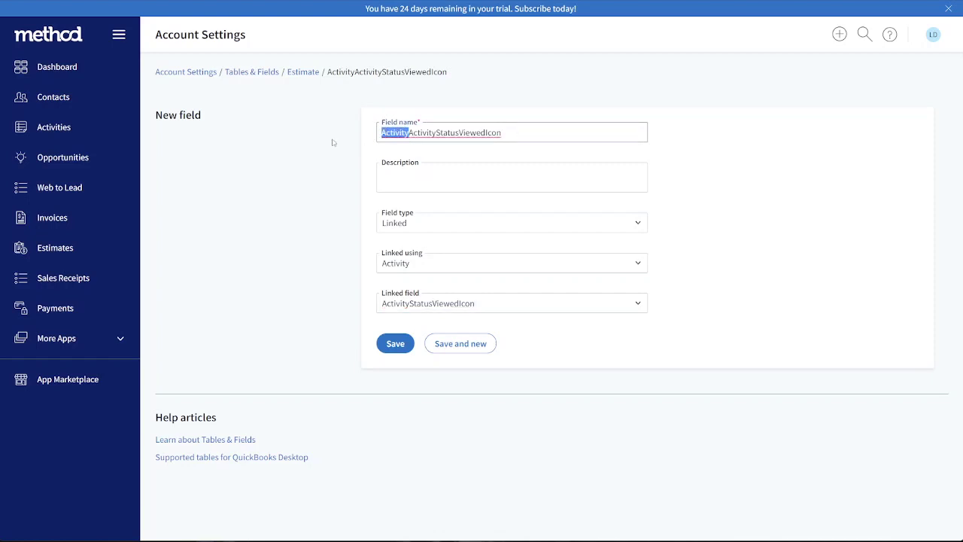
key("BackSpace")
left_click(329, 153)
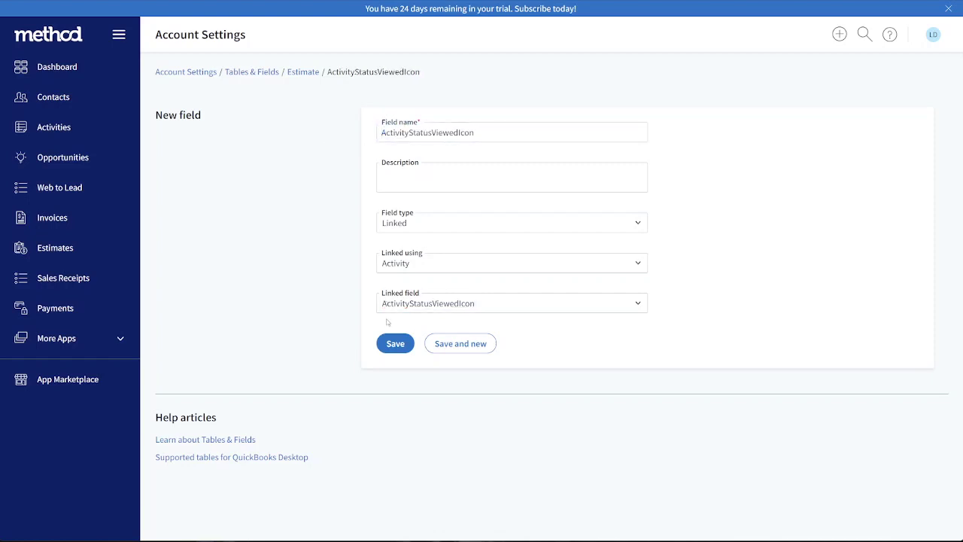
left_click(395, 343)
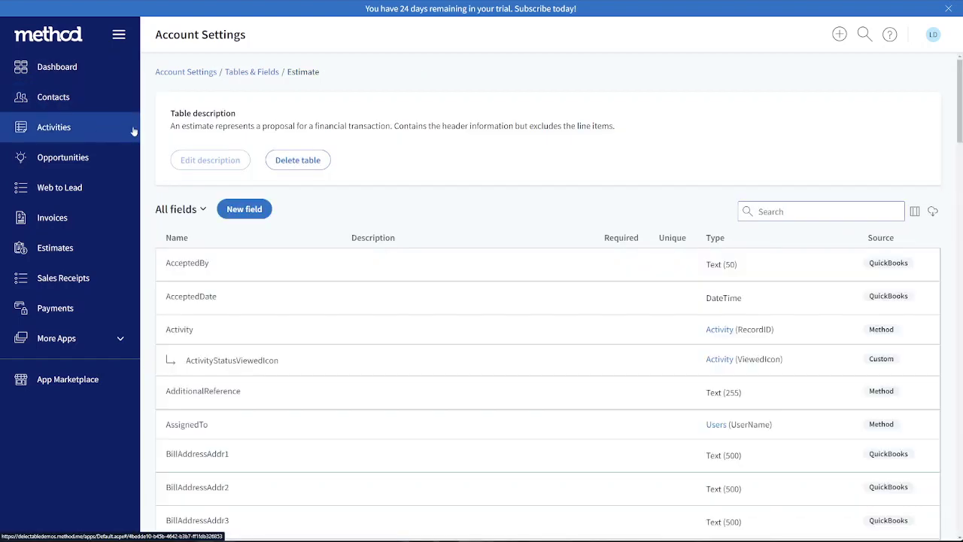
Open the Estimates list screen for customization and bring up the Estimates grid's column properties
left_click(67, 252)
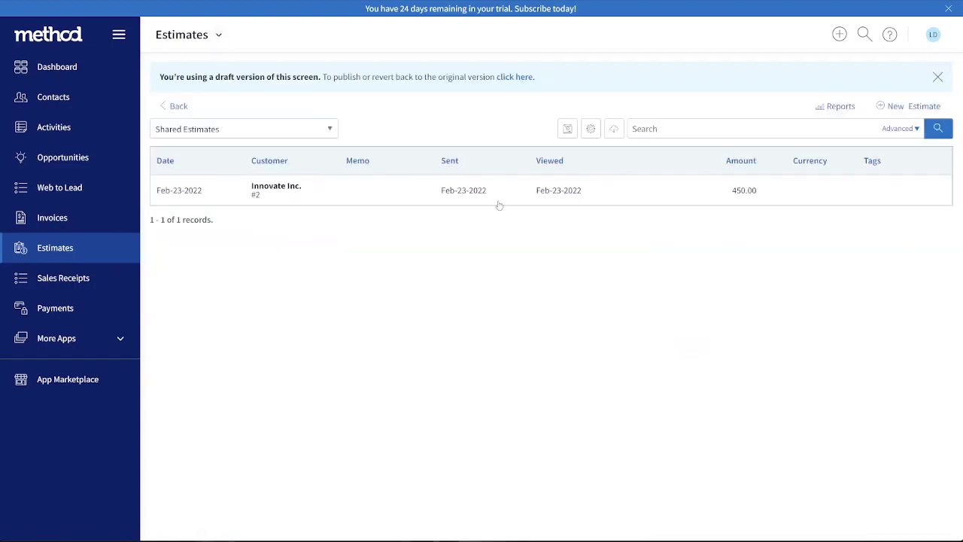
left_click(218, 34)
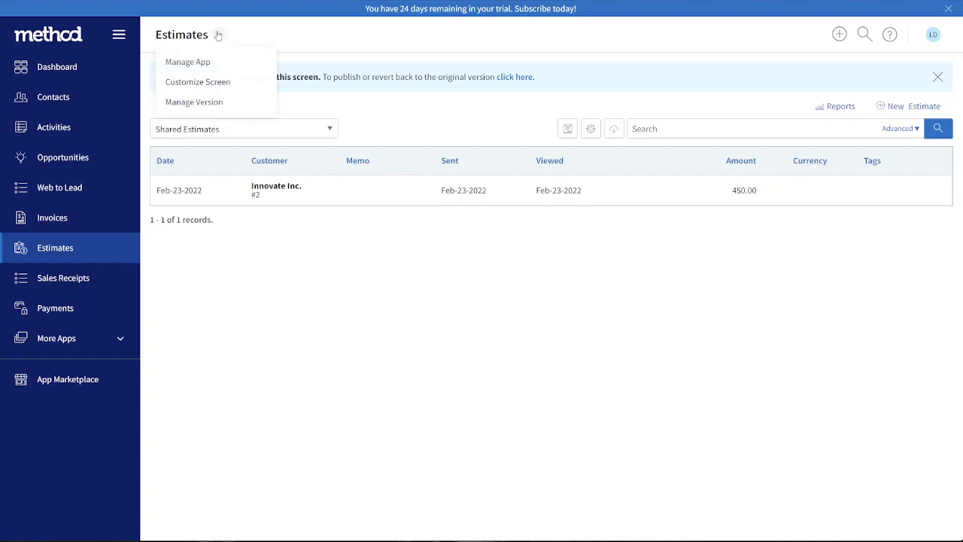
left_click(197, 82)
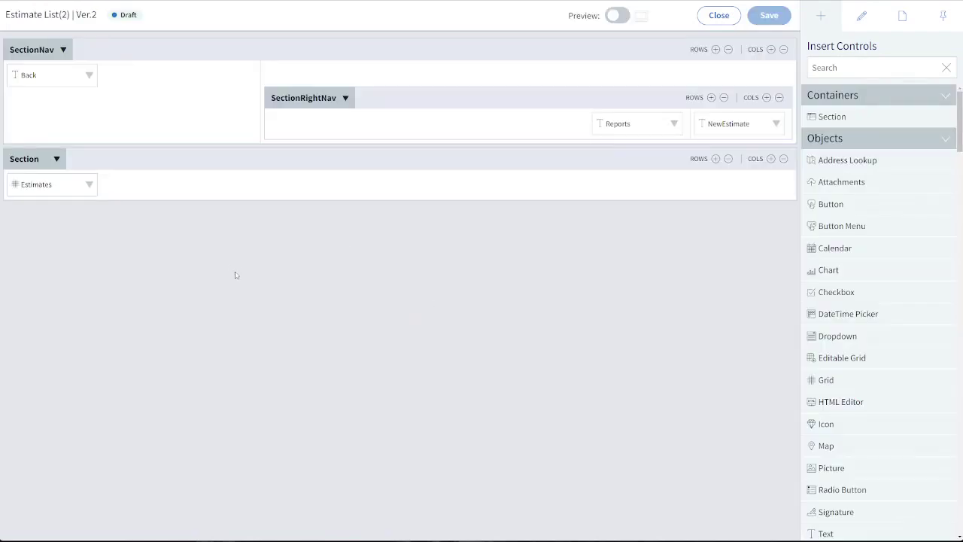
left_click(47, 183)
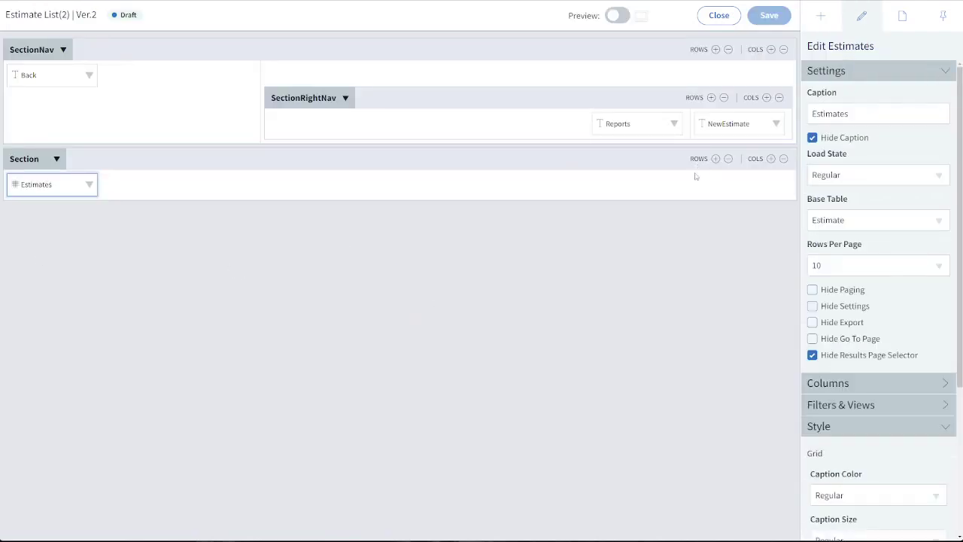
left_click(829, 383)
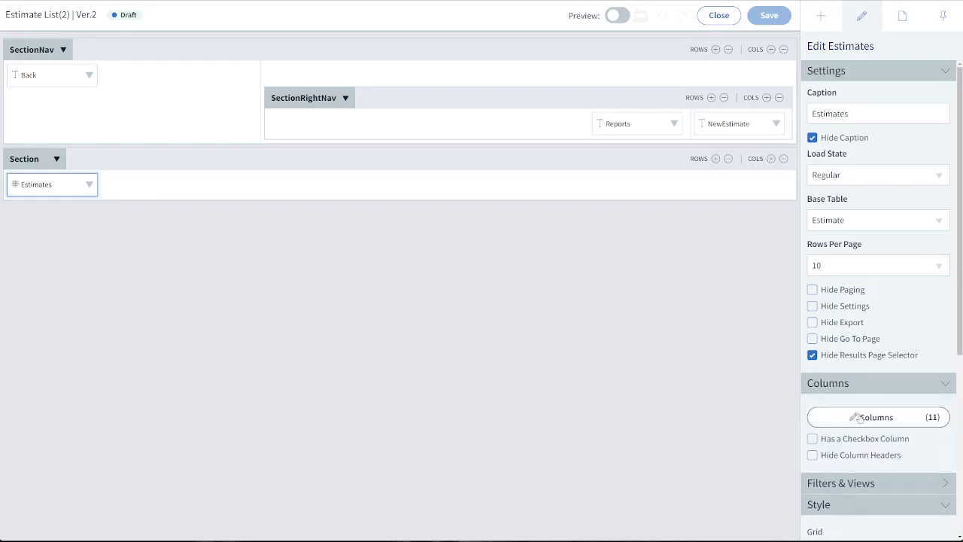
left_click(858, 418)
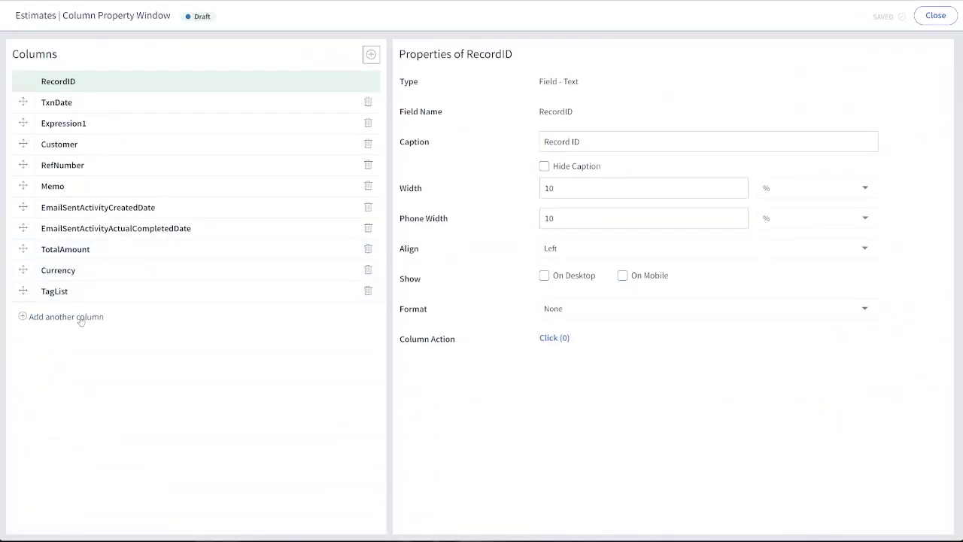
Add the ActivityStatusViewedIcon column to the Estimates grid and set its caption to "Viewed"
left_click(80, 316)
type("view")
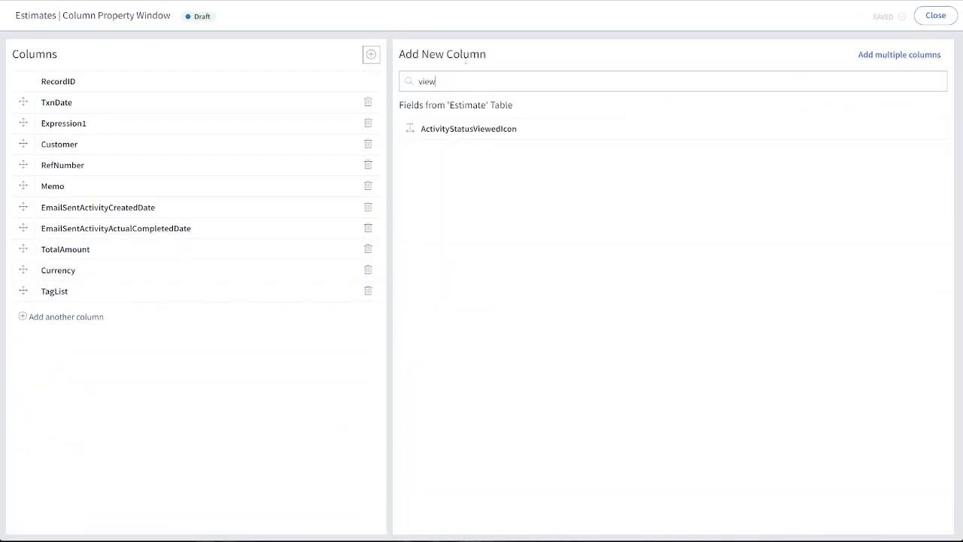
left_click(632, 128)
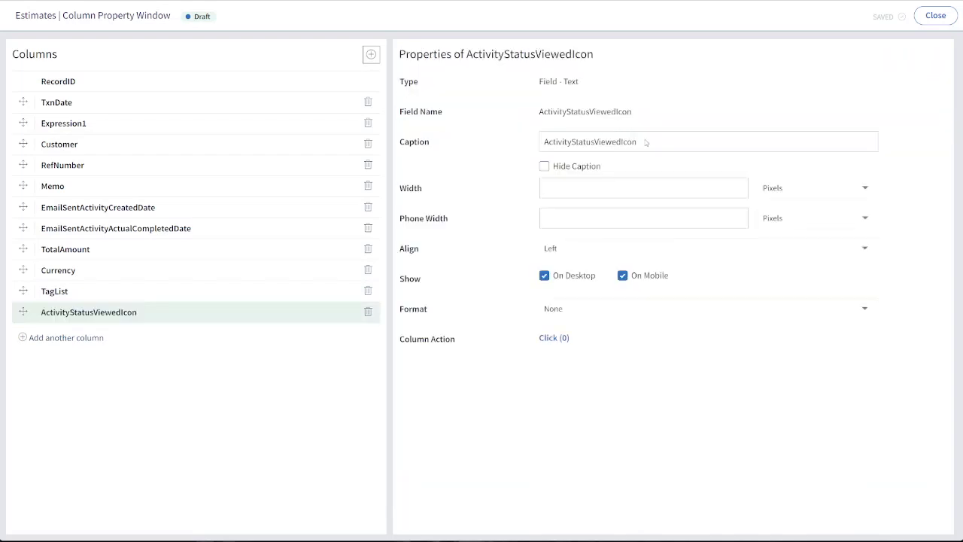
left_click_drag(627, 141, 514, 138)
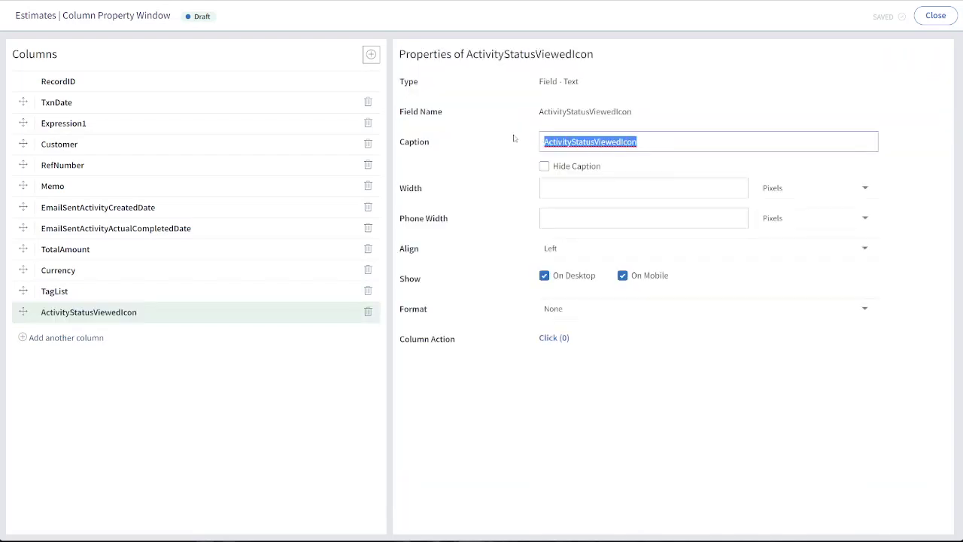
type("Viewed")
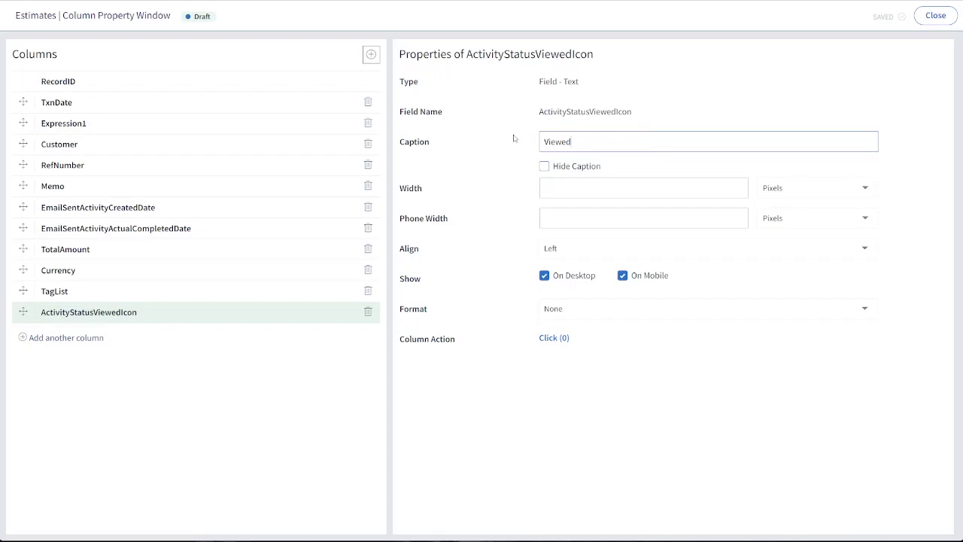
Give the ActivityStatusViewedIcon column a width of 75 pixels and center alignment, and move it directly above EmailSentActivityActualCompletedDate
left_click(575, 183)
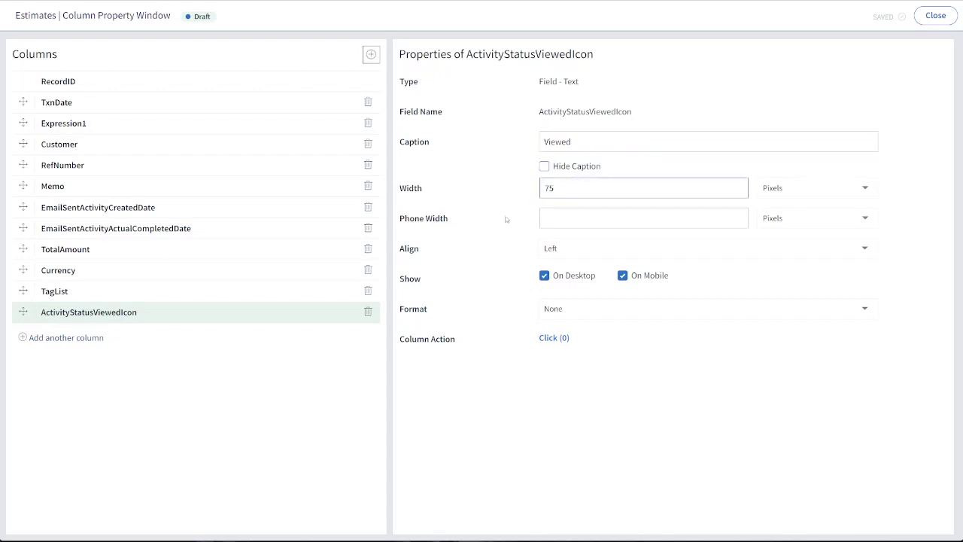
left_click(577, 249)
left_click(563, 285)
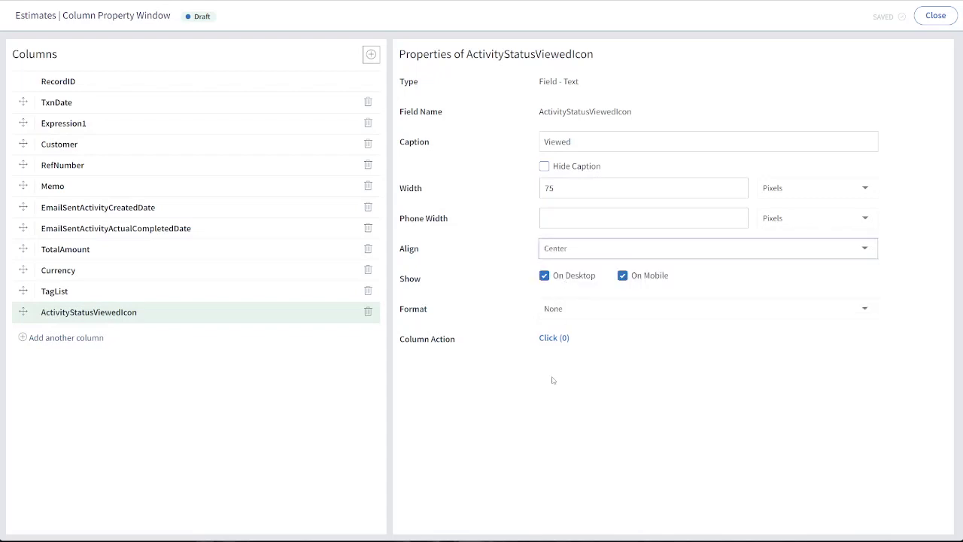
left_click_drag(23, 311, 59, 224)
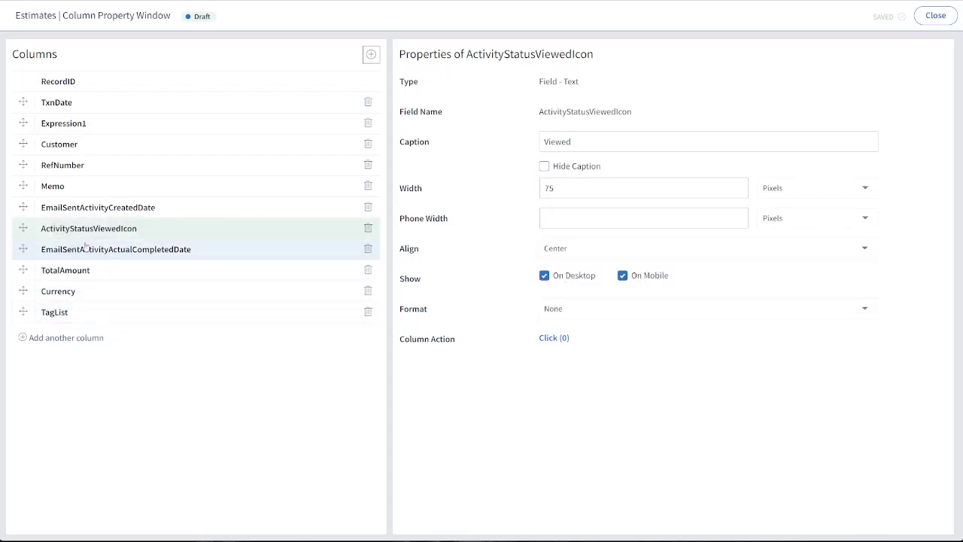
Hide the EmailSentActivityActualCompletedDate column on desktop and mobile, then save the Estimates list screen
left_click(107, 250)
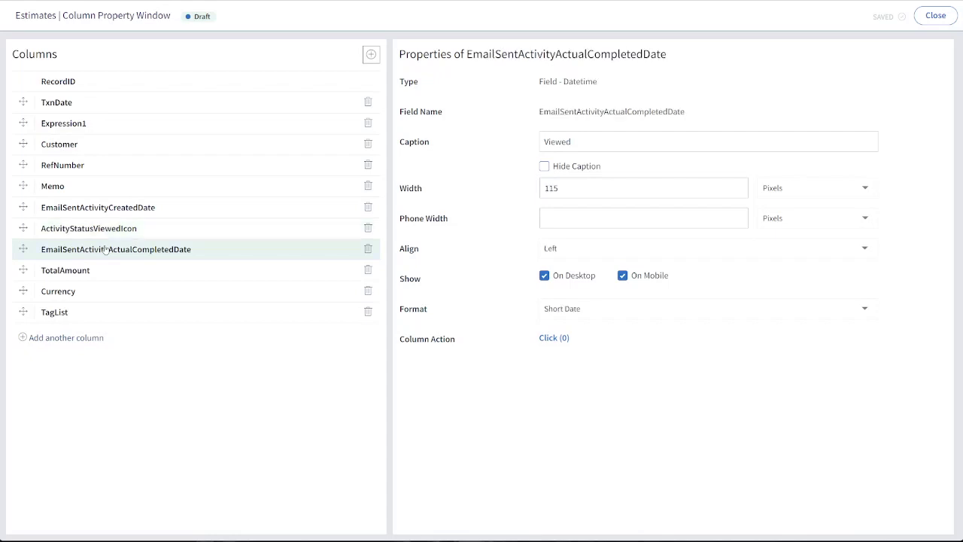
left_click(581, 284)
double_click(666, 276)
left_click(622, 275)
left_click(936, 15)
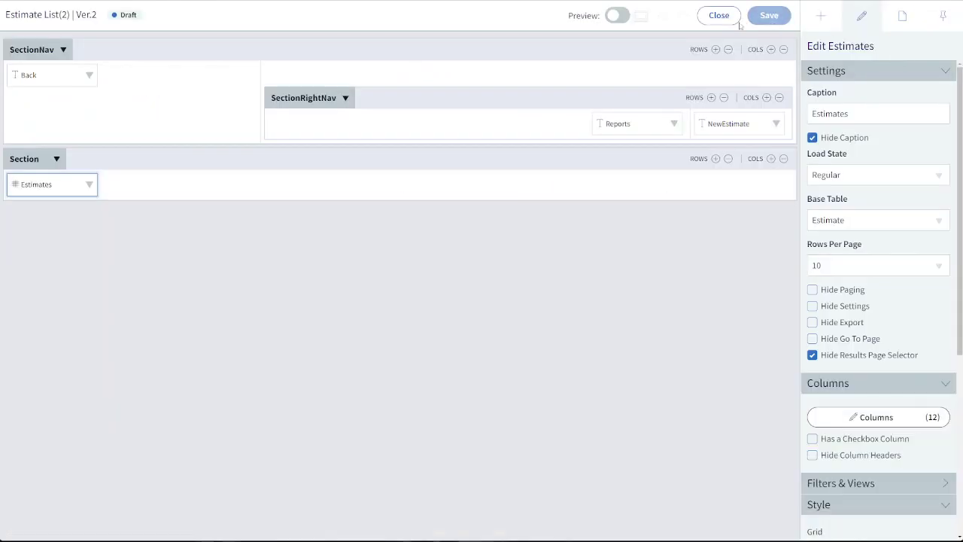
left_click(735, 23)
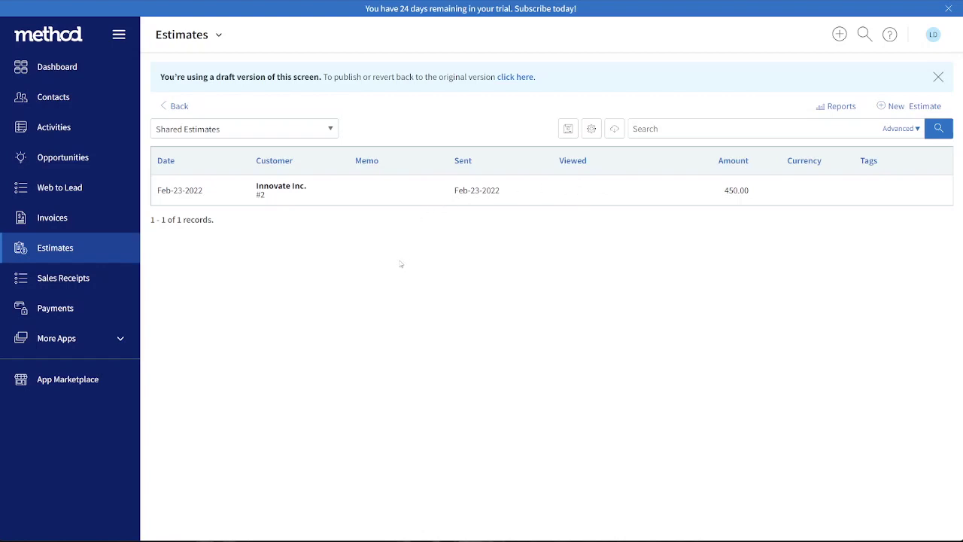
Open the activity status list from the outgoing email activity, check the Completed status's Viewed Icon, and save that status record
left_click(78, 126)
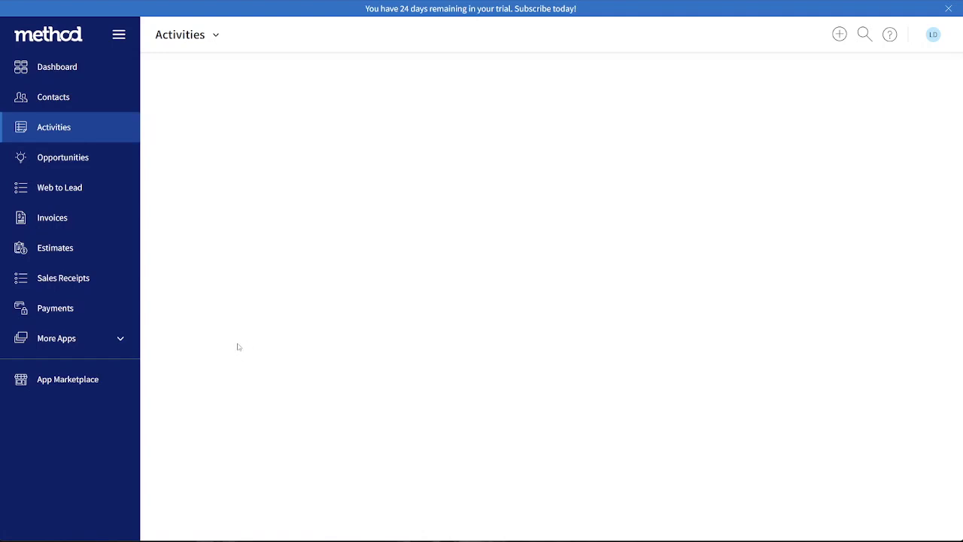
scroll(210, 351, "down", 3)
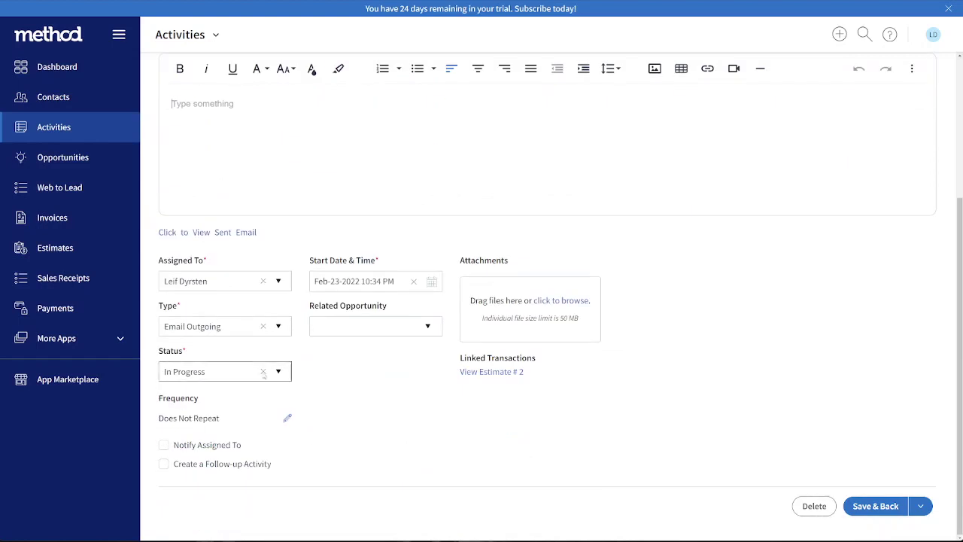
left_click(279, 372)
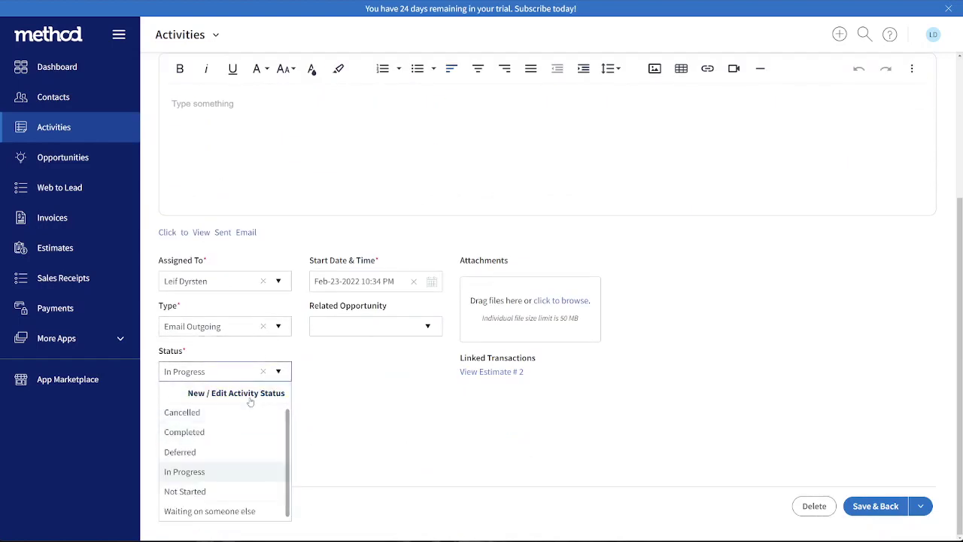
left_click(251, 394)
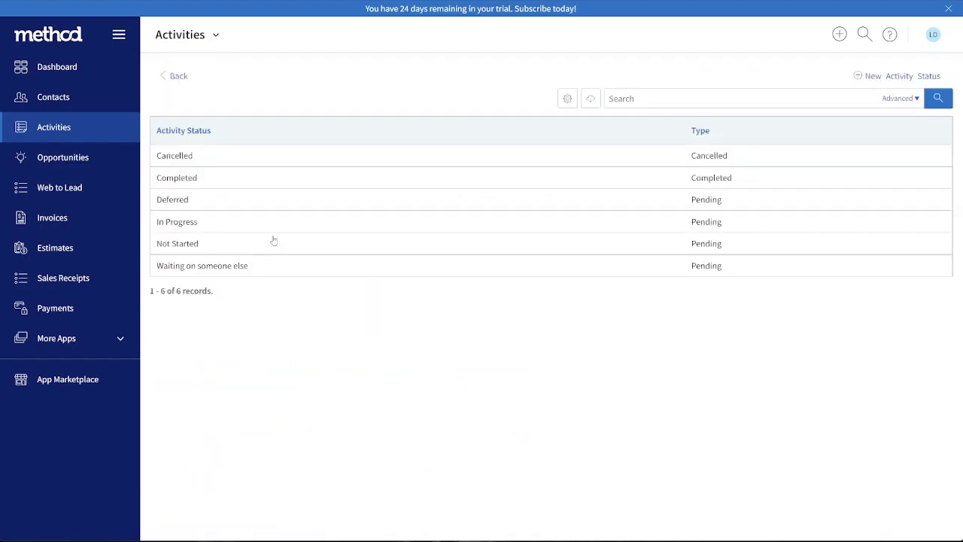
left_click(175, 180)
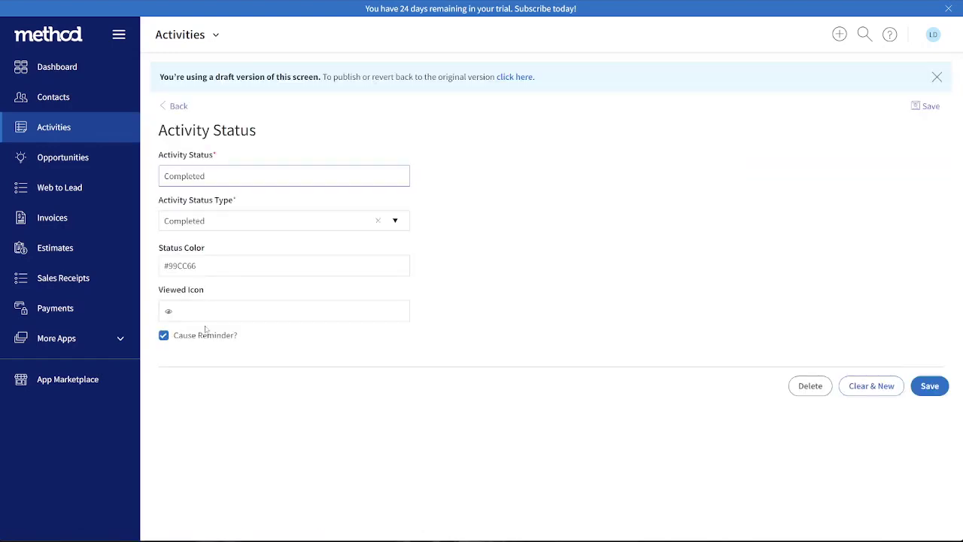
left_click_drag(175, 309, 145, 314)
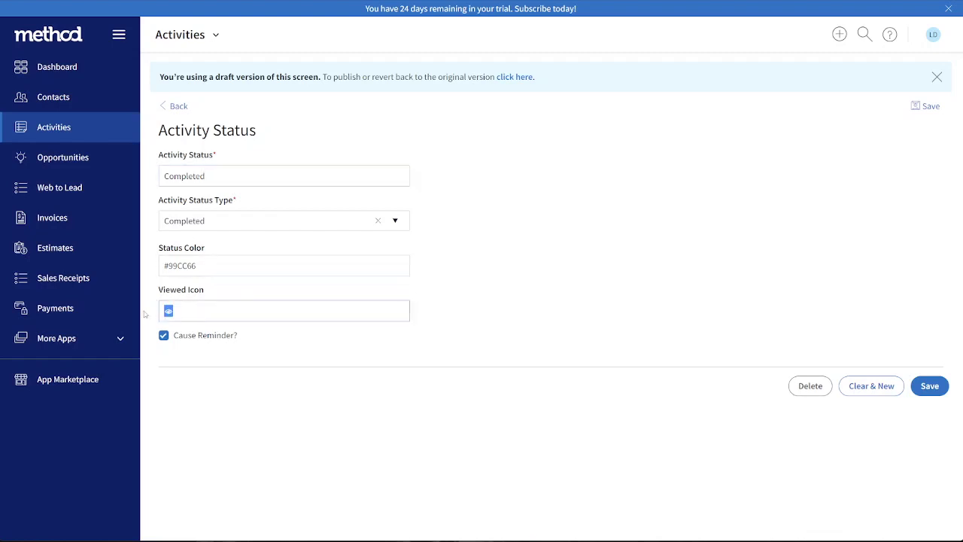
left_click(497, 376)
left_click(914, 109)
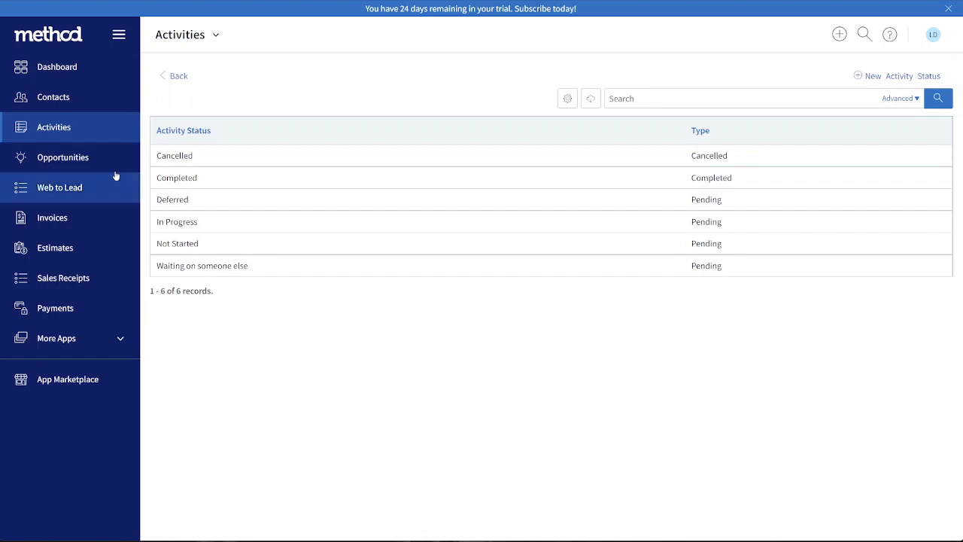
Set the status of Innovate Inc.'s outgoing email activity to Completed and save the activity
left_click(99, 134)
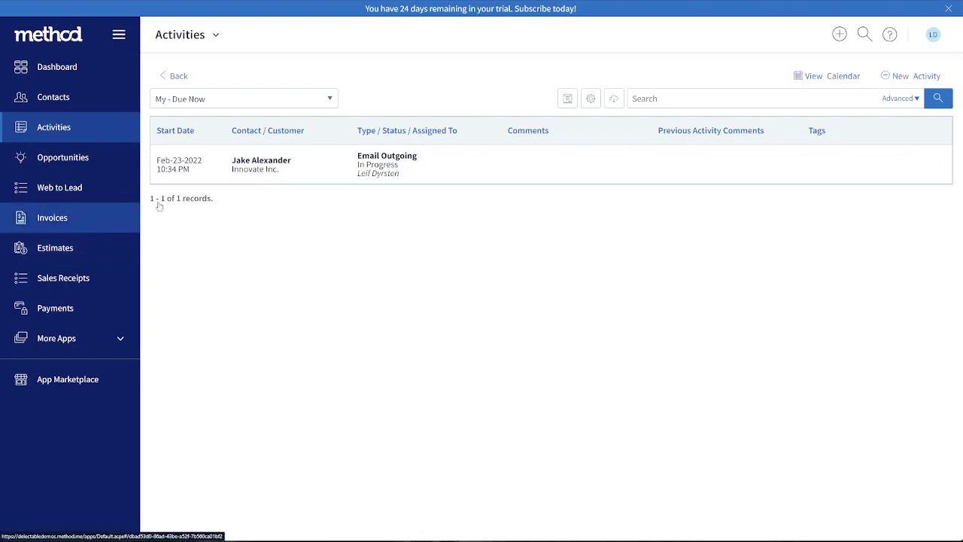
left_click(214, 169)
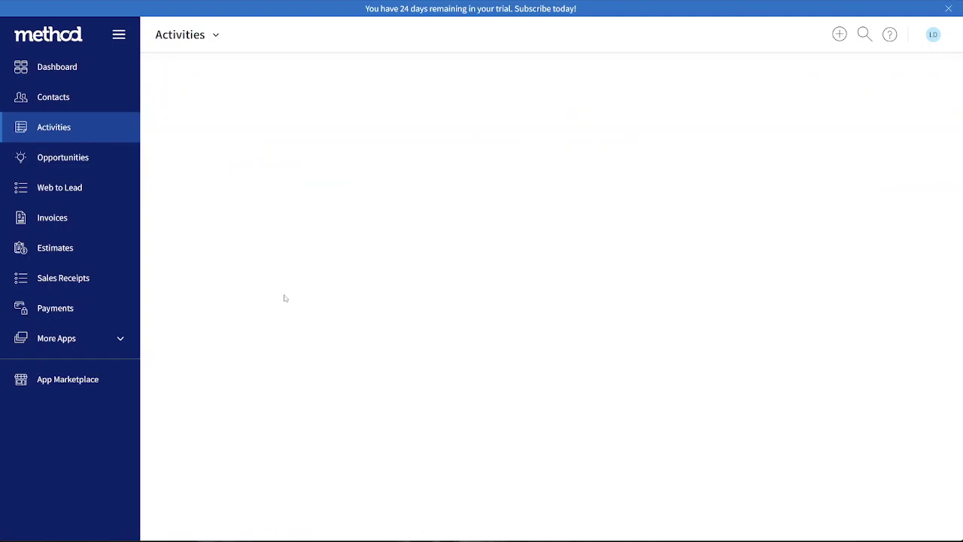
scroll(280, 408, "down", 4)
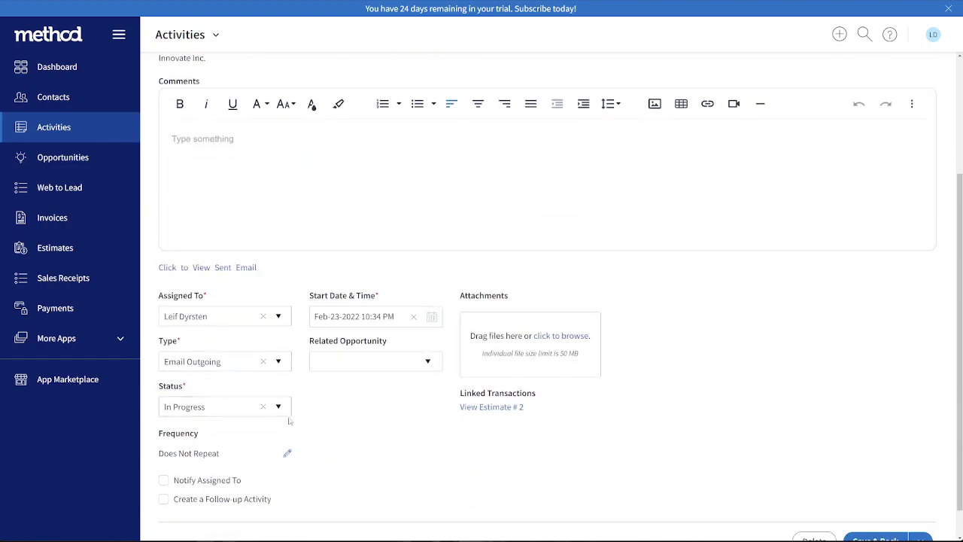
left_click(280, 408)
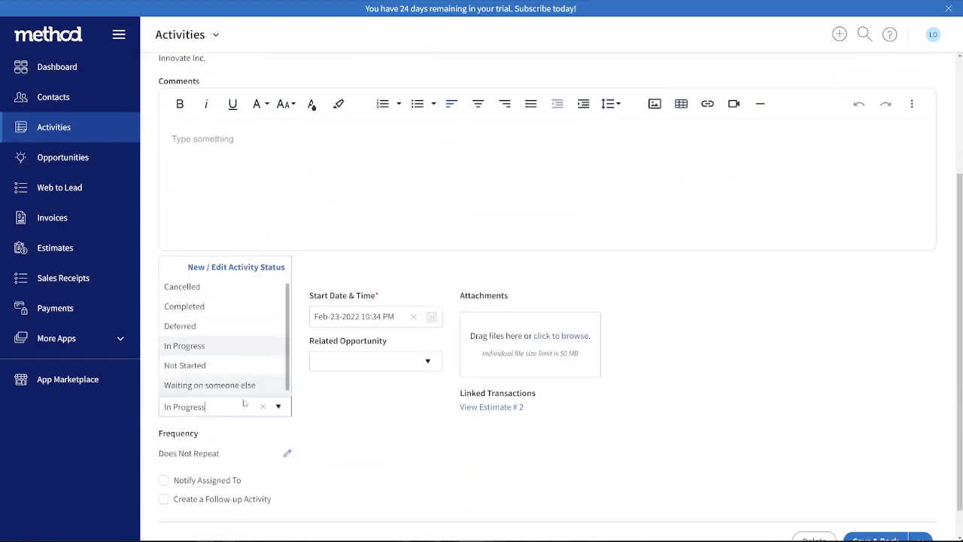
left_click(199, 307)
scroll(758, 366, "down", 1)
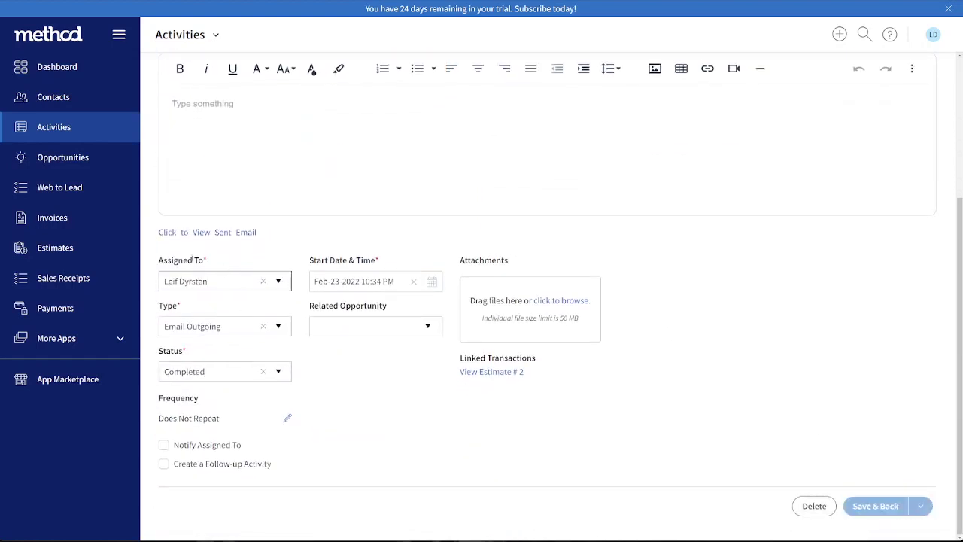
Return to the Estimates list and inspect the Viewed column of the Innovate Inc. estimate
left_click(74, 255)
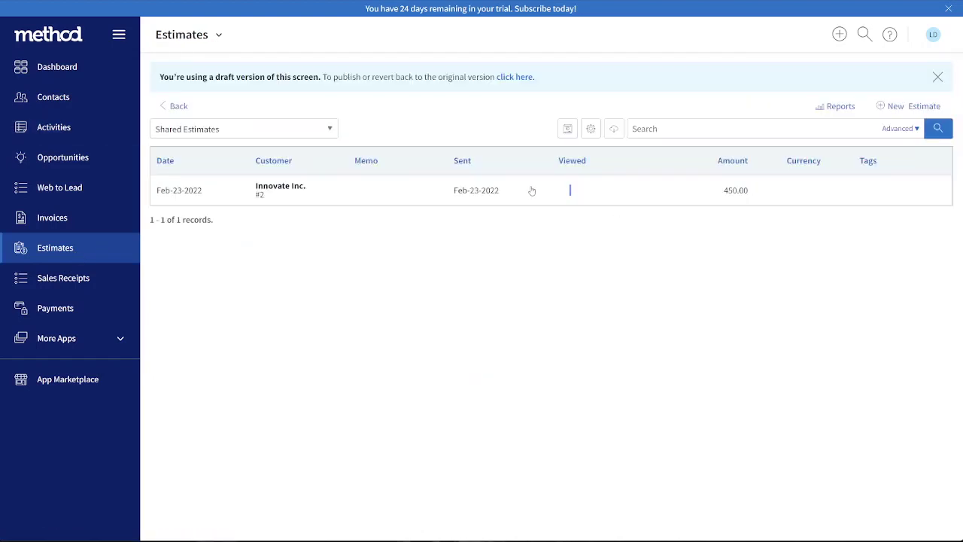
left_click_drag(565, 190, 555, 297)
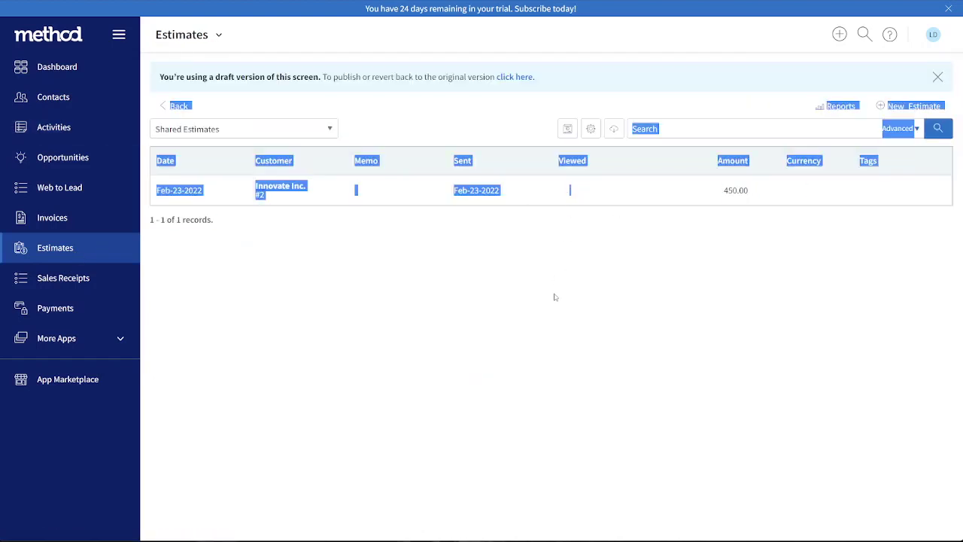
left_click(441, 117)
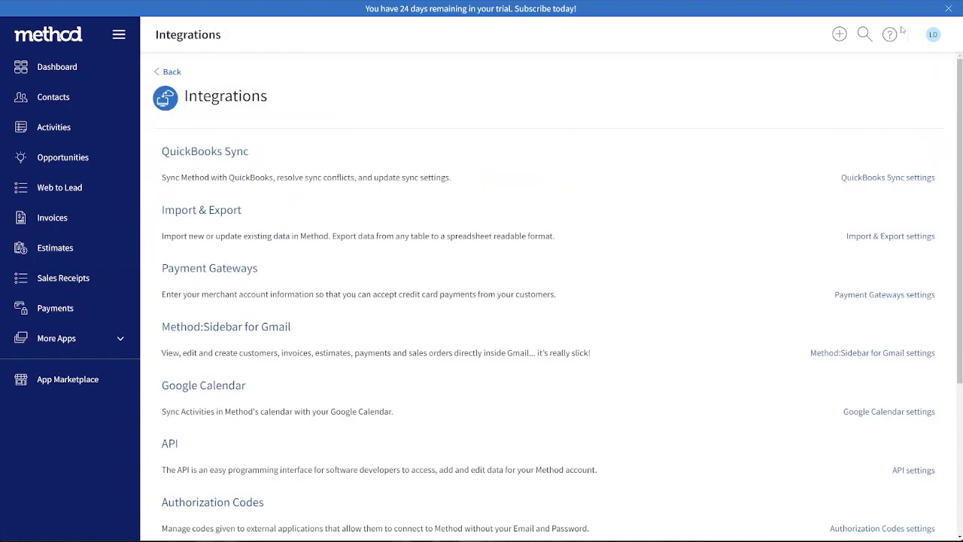
Open the Activity table under the account's Tables & Fields settings and check how its ActivityStatusViewedIcon field is linked
left_click(933, 34)
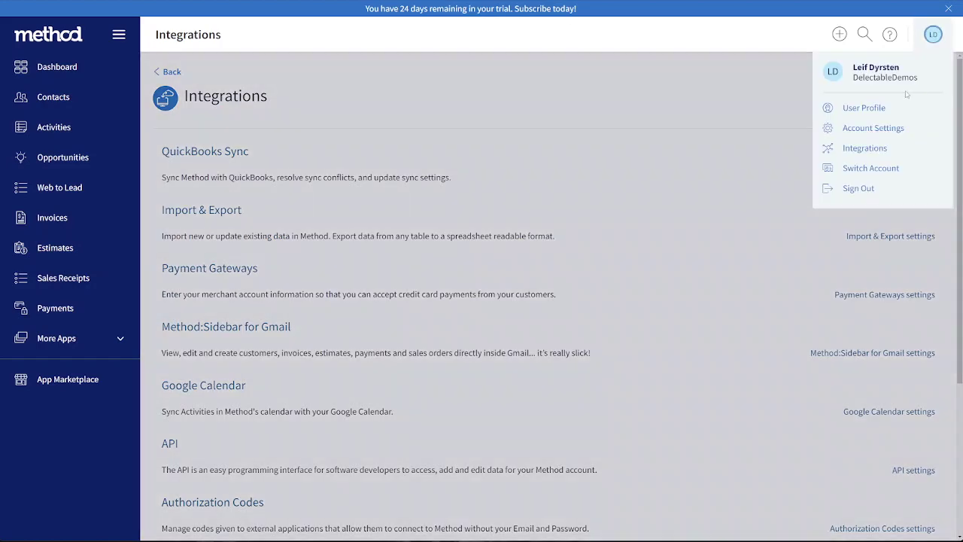
left_click(858, 124)
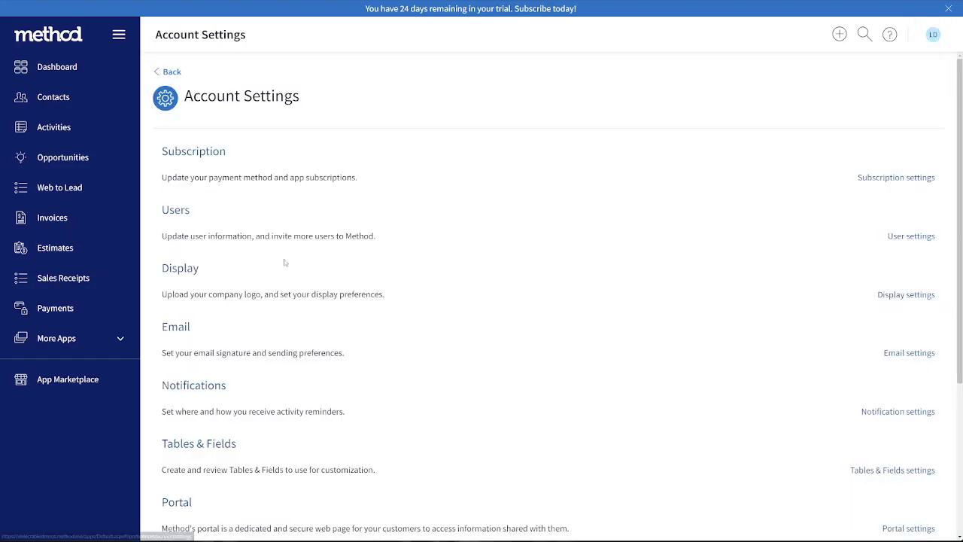
left_click(183, 444)
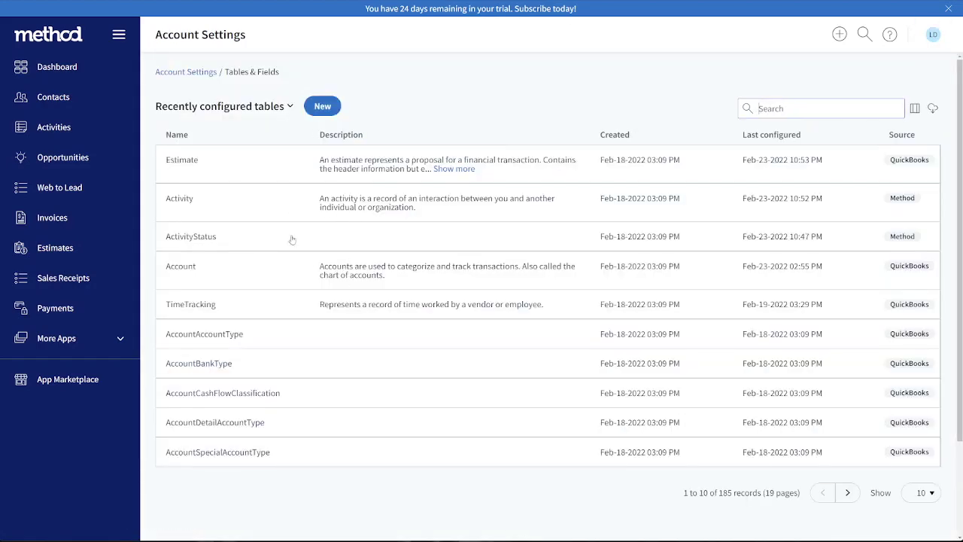
left_click(221, 216)
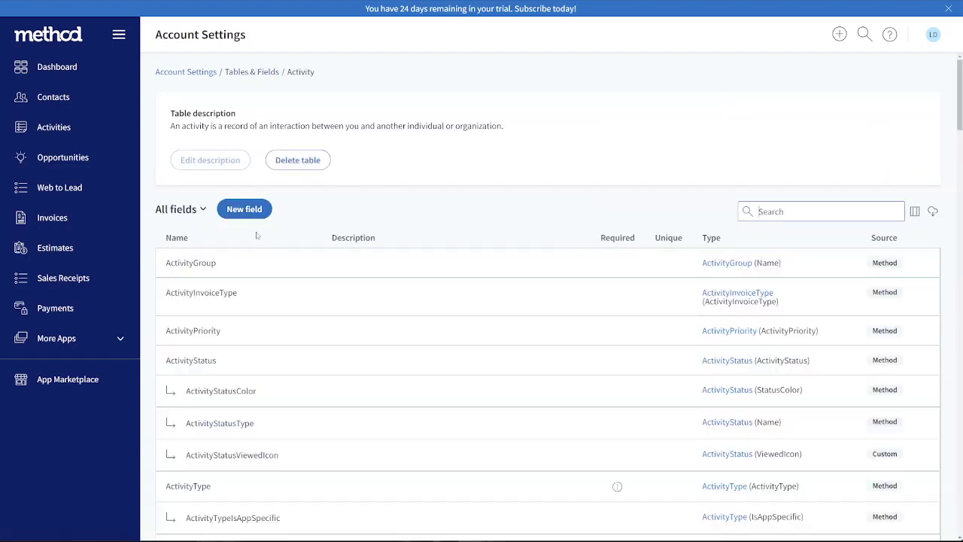
scroll(258, 236, "down", 2)
scroll(250, 275, "down", 1)
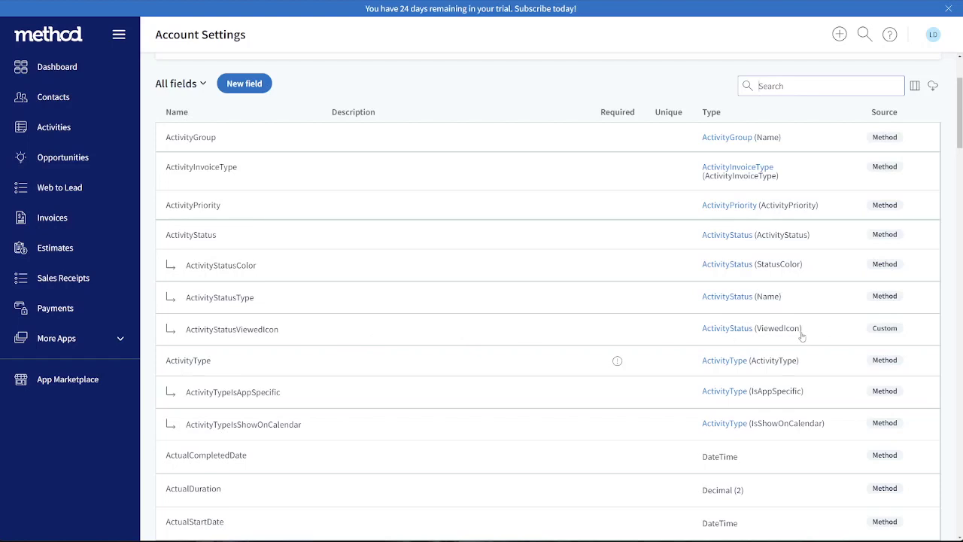
scroll(275, 234, "up", 3)
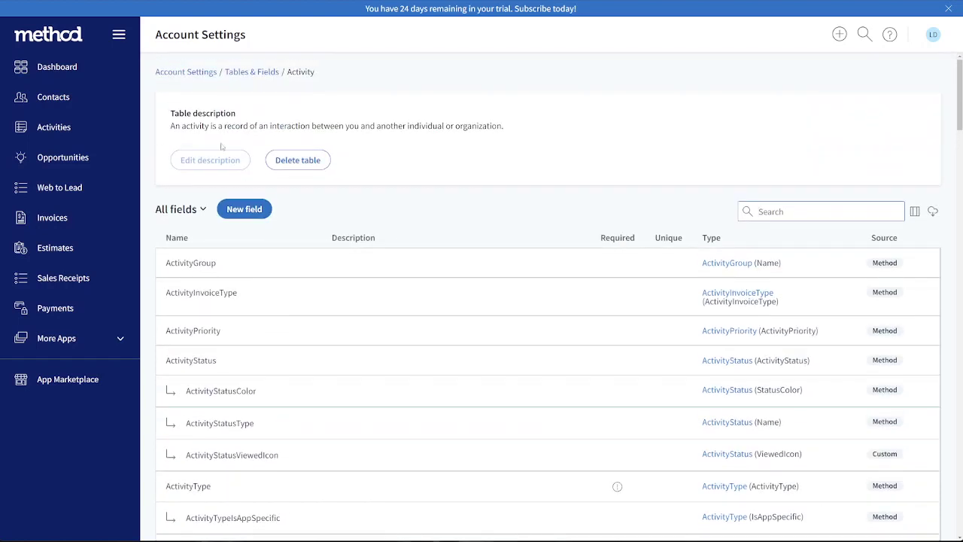
Open the Estimate table's field list and check how its ActivityStatusViewedIcon field links to Activity
left_click(240, 72)
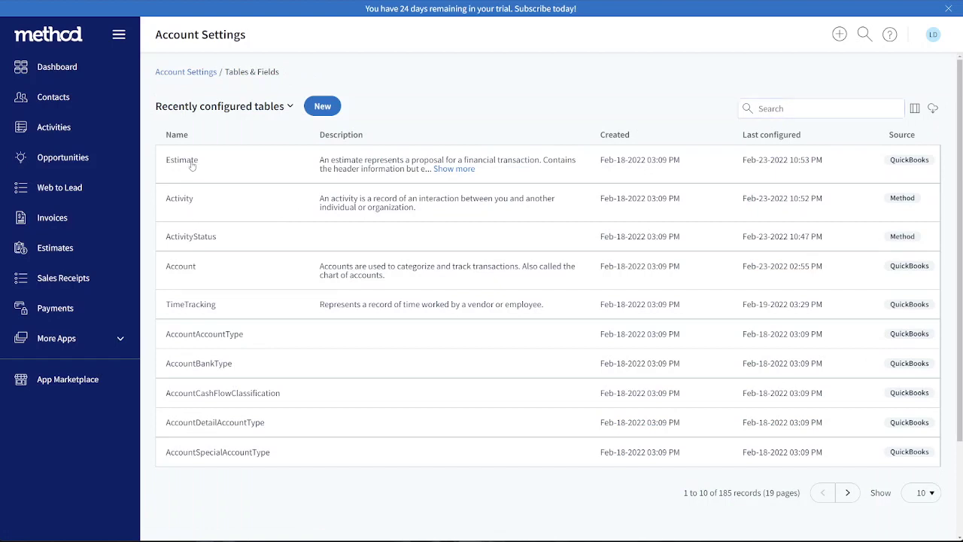
left_click(188, 161)
scroll(216, 287, "down", 1)
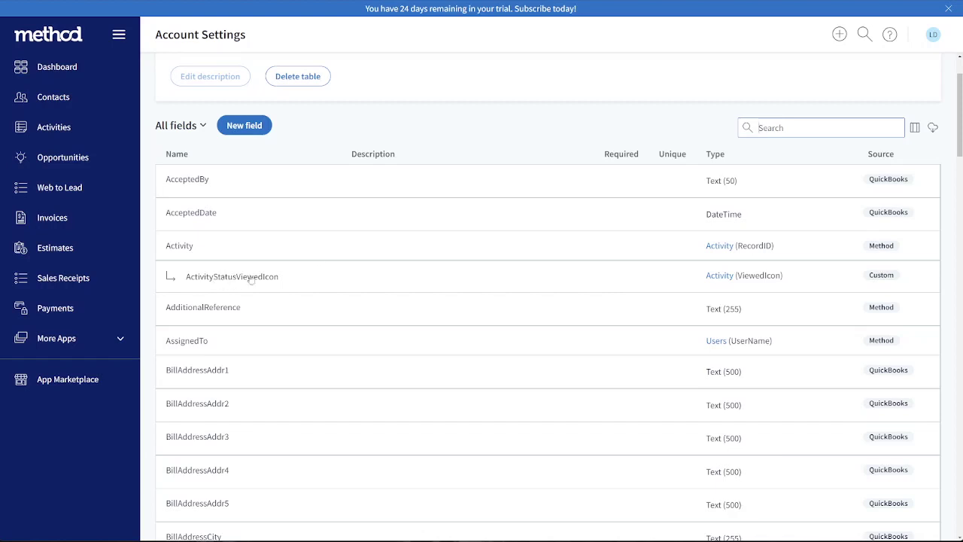
left_click(402, 157)
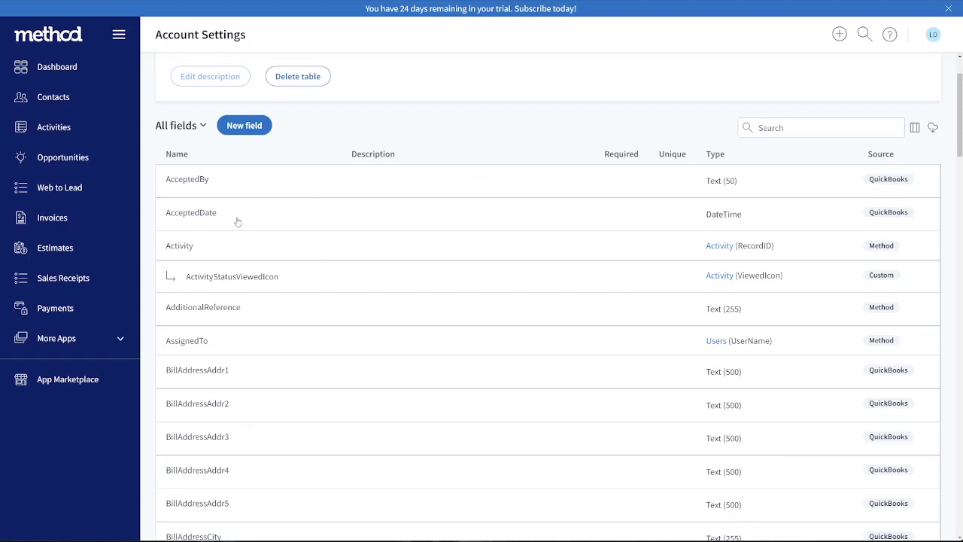
Reload the Estimates list and recheck whether the Innovate Inc. estimate shows the icon in its Viewed column
left_click(85, 241)
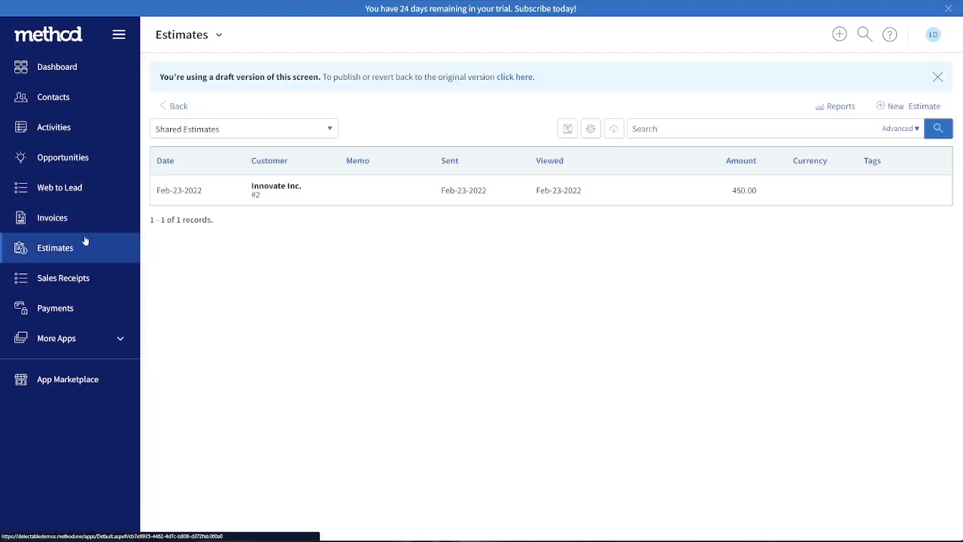
double_click(327, 77)
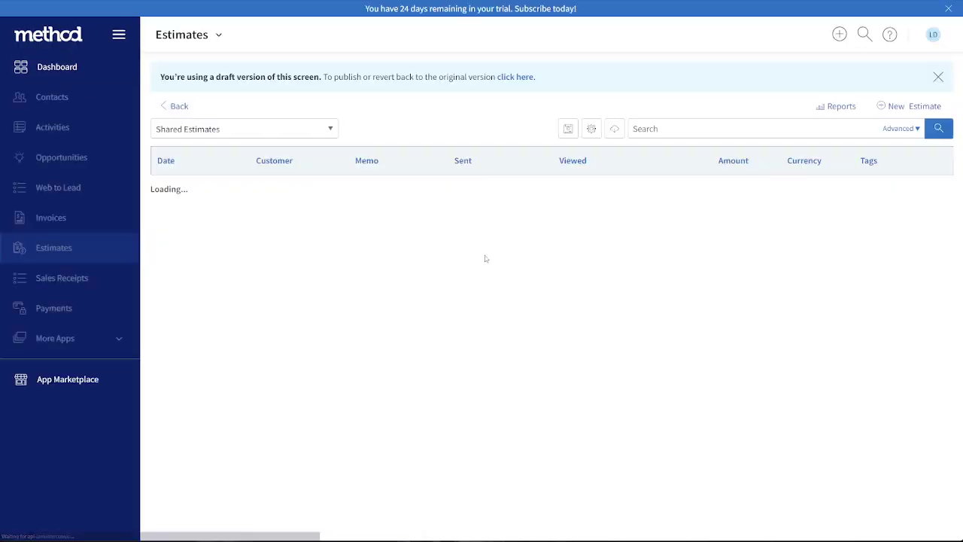
left_click_drag(559, 194, 593, 283)
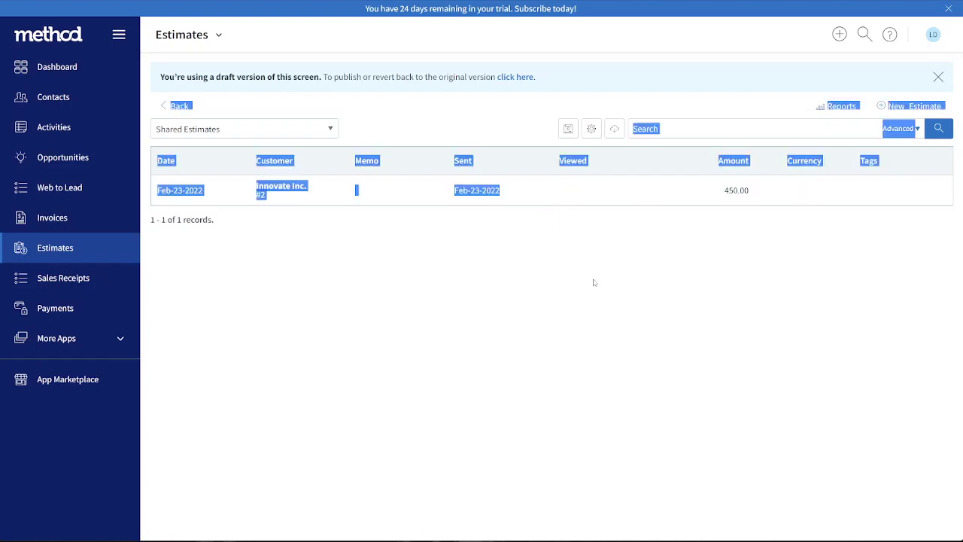
left_click(461, 247)
Open the Innovate Inc. estimate from the Estimates list and email it to the customer
left_click(393, 192)
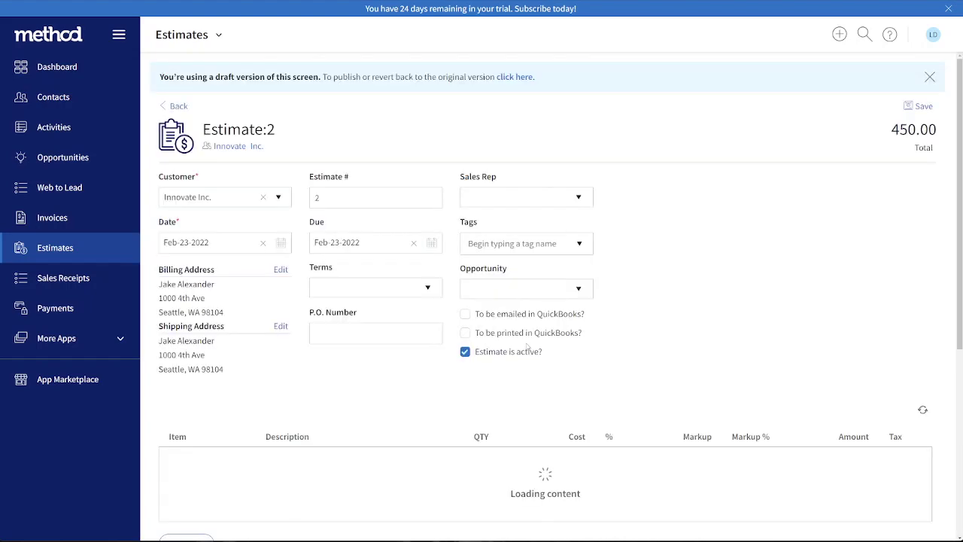
scroll(534, 345, "down", 4)
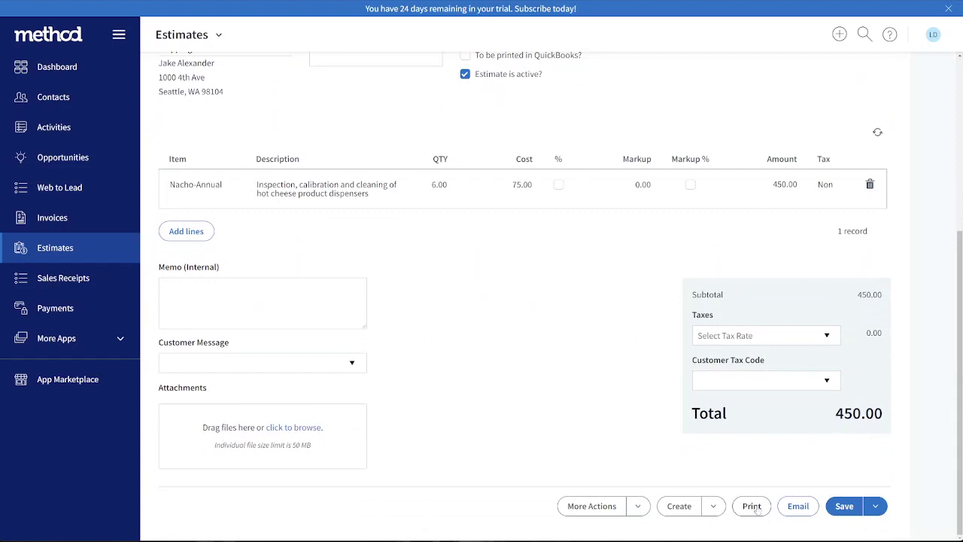
left_click(799, 506)
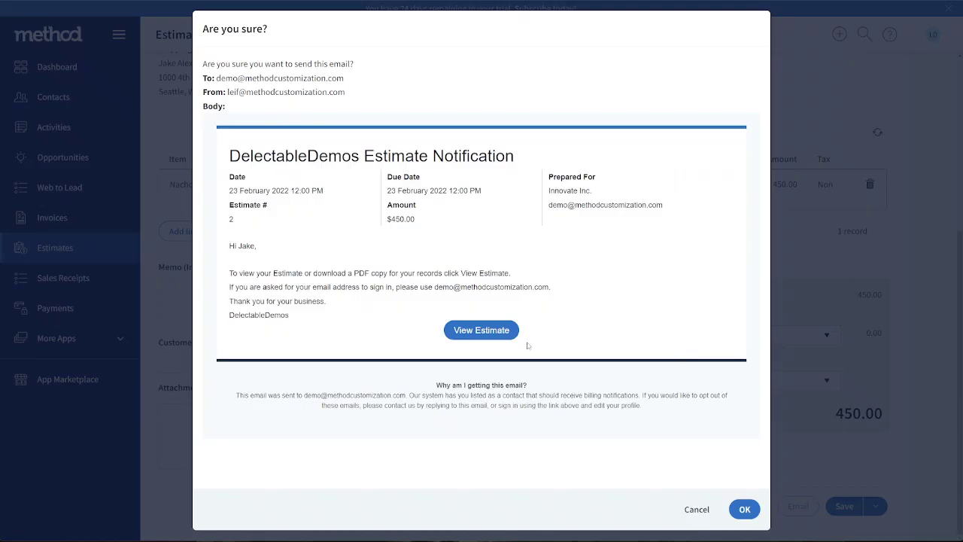
left_click(743, 509)
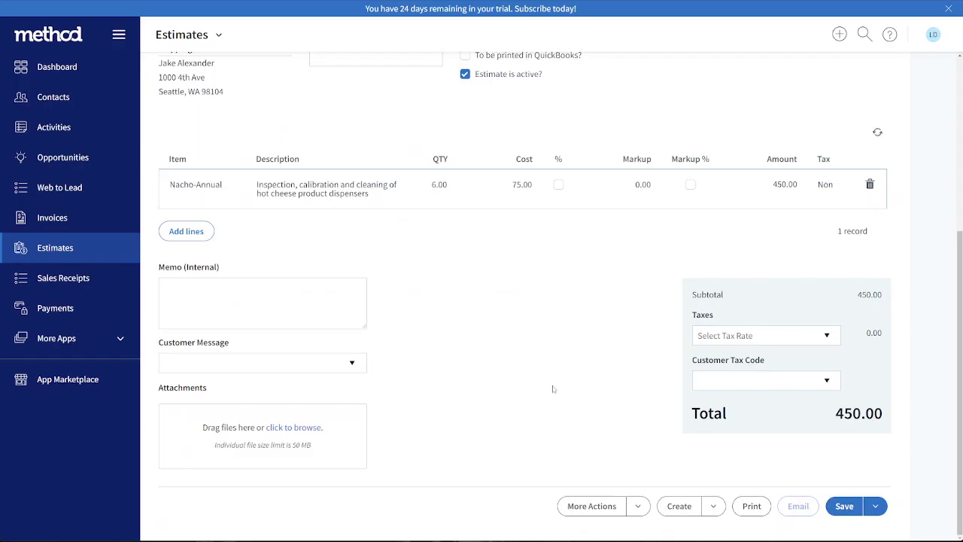
left_click(569, 308)
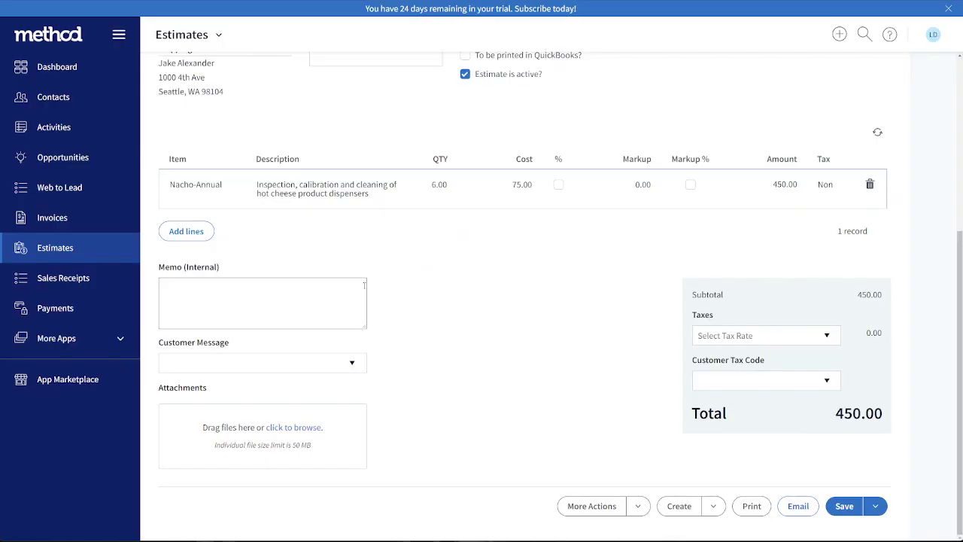
Return to the Estimates list and make the second Viewed column visible alongside the first
left_click(80, 246)
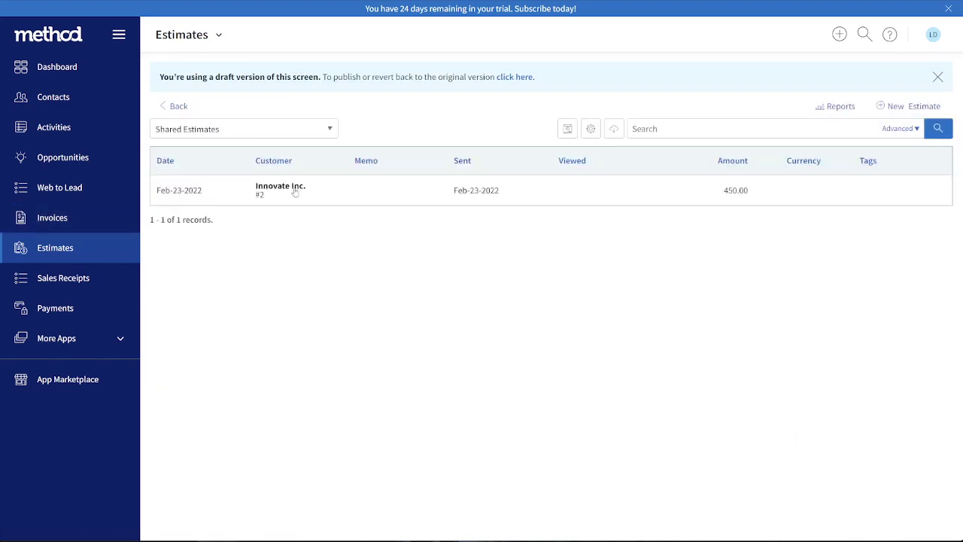
left_click(587, 136)
left_click(521, 304)
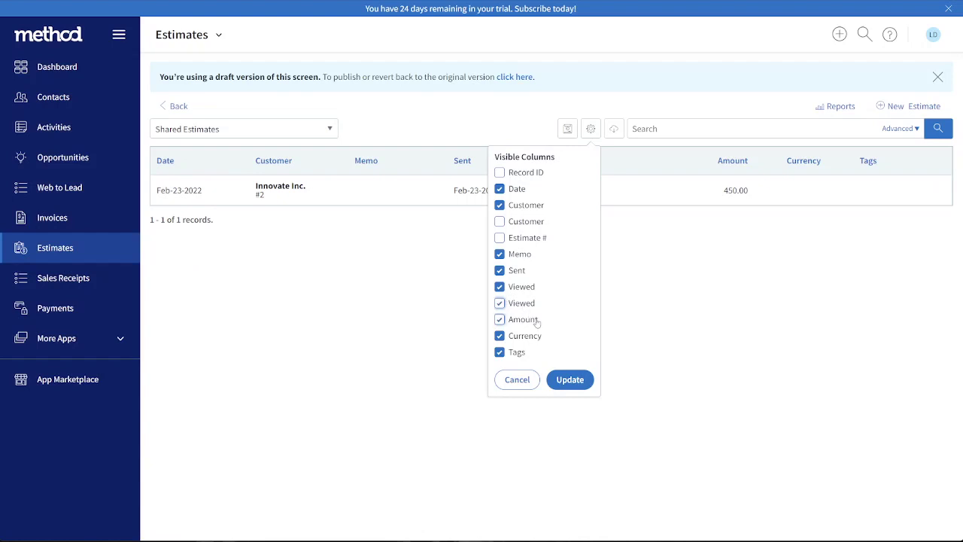
left_click(566, 380)
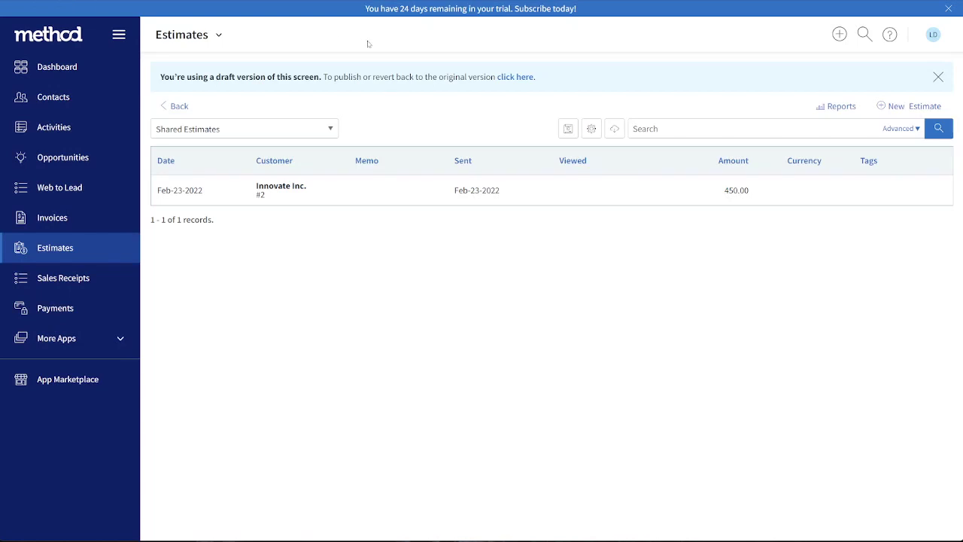
left_click(591, 131)
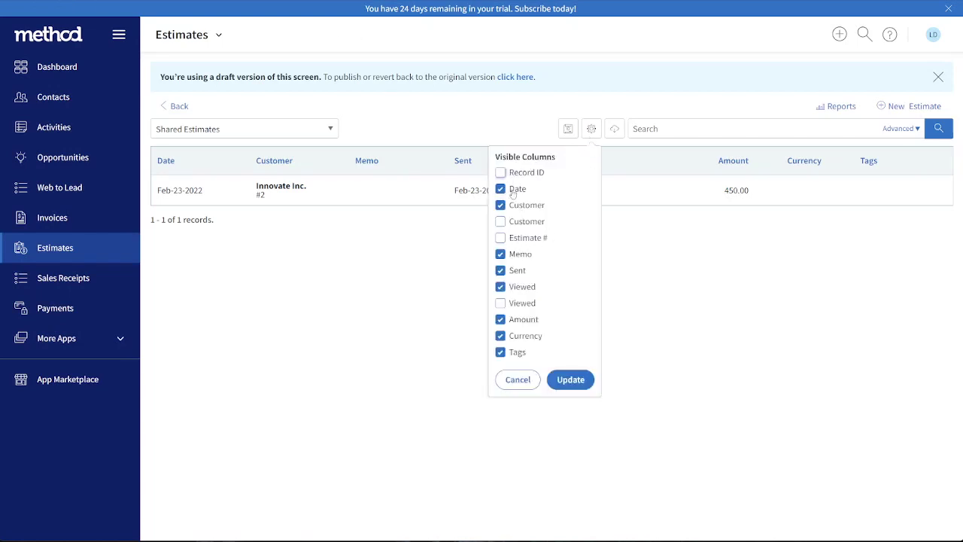
left_click(570, 380)
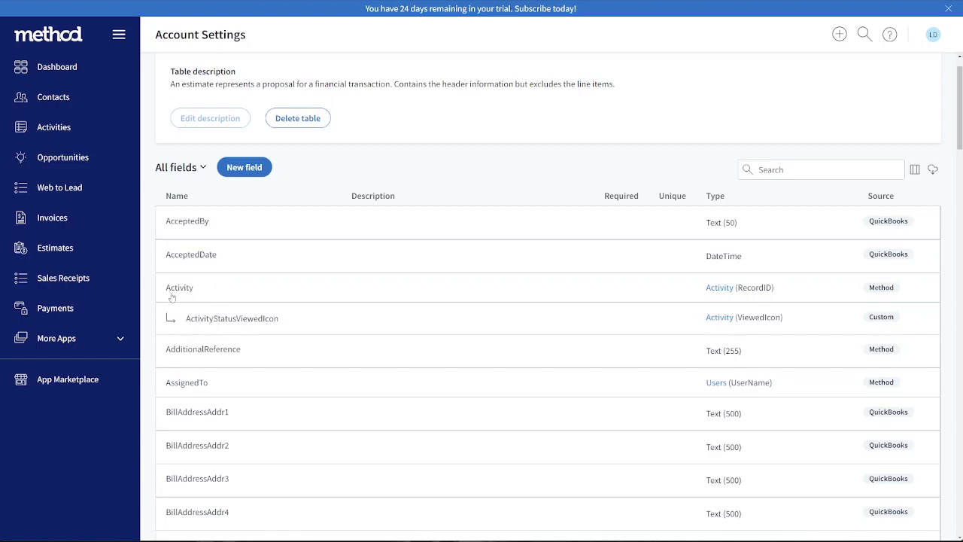
Check the references of the Estimate table's ActivityStatusViewedIcon field and delete the field
left_click(226, 321)
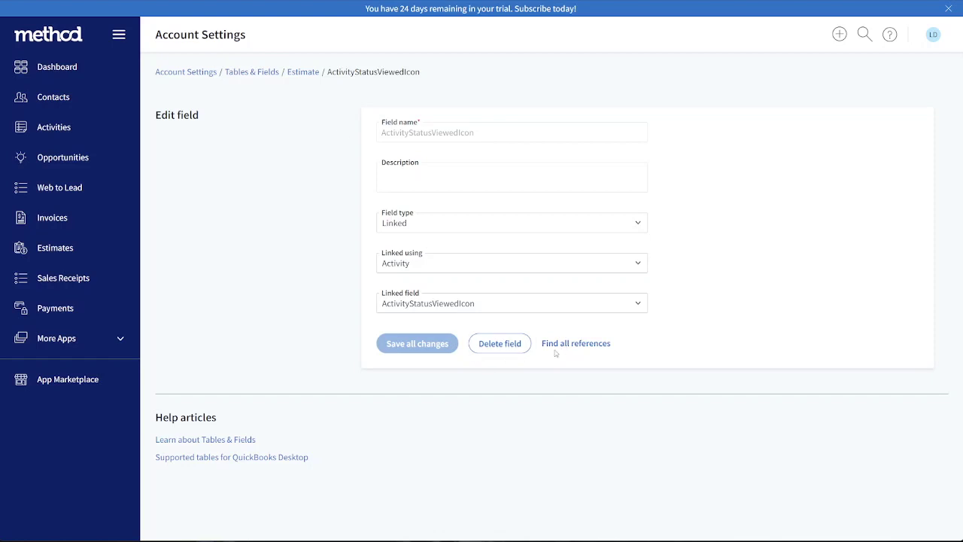
left_click(557, 345)
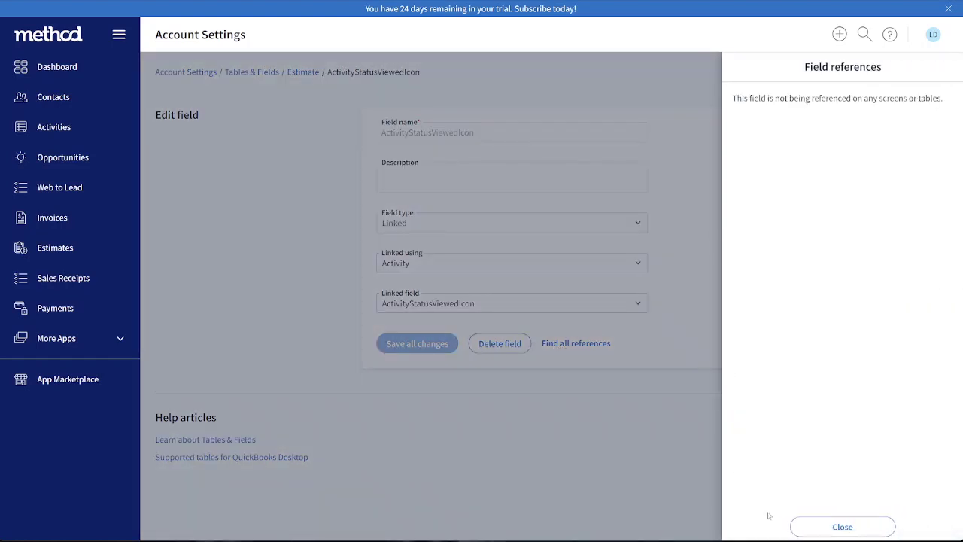
left_click(798, 523)
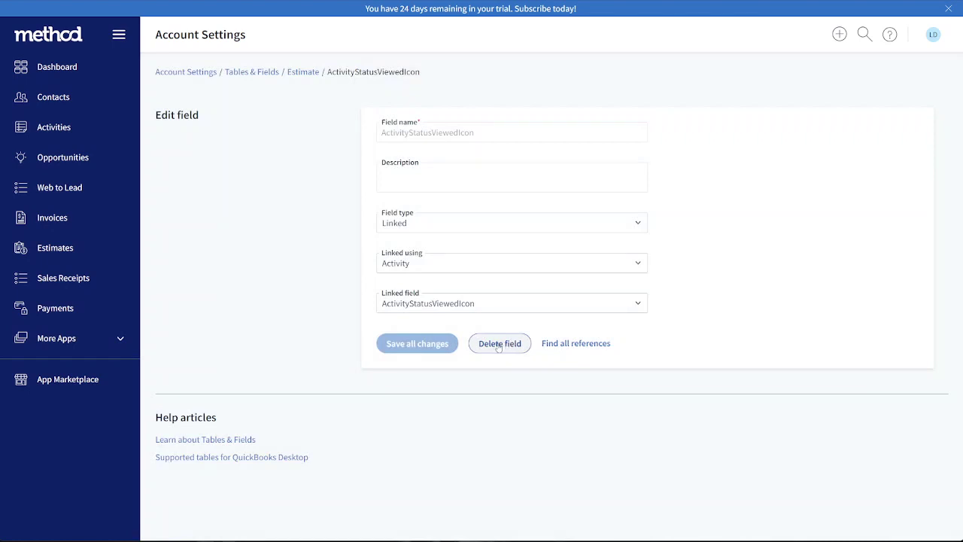
left_click(498, 344)
left_click(635, 305)
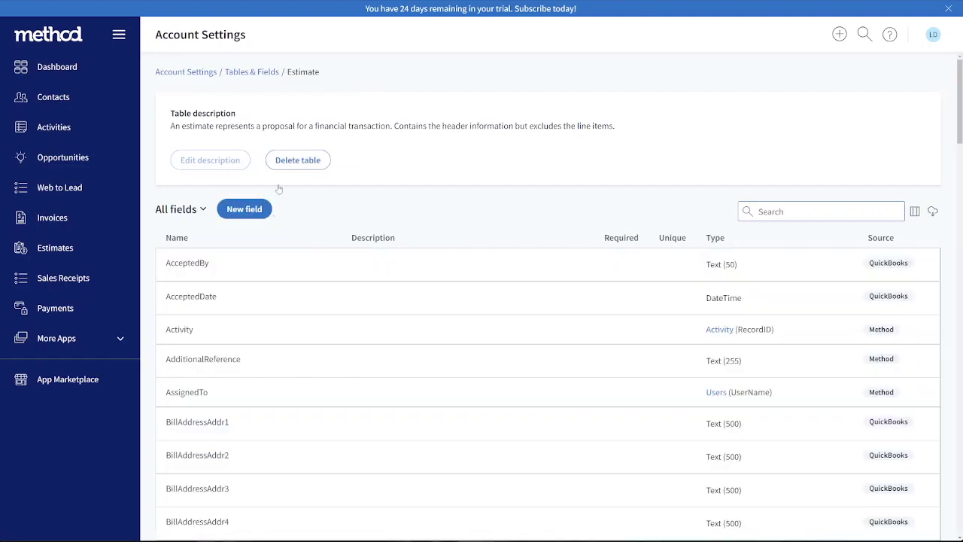
Start a new field in the Estimate table with type Linked, linked using EmailSentActivity
left_click(252, 215)
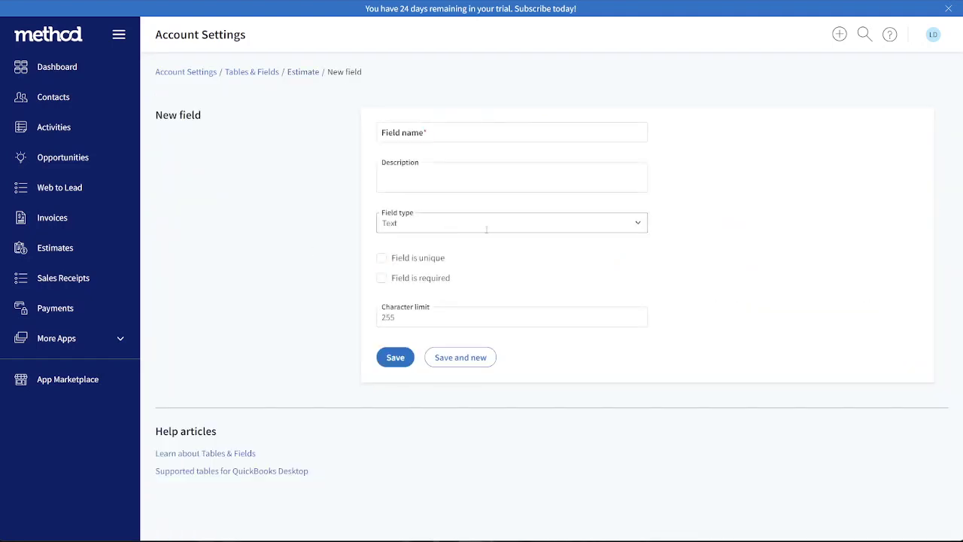
left_click(633, 224)
left_click(441, 260)
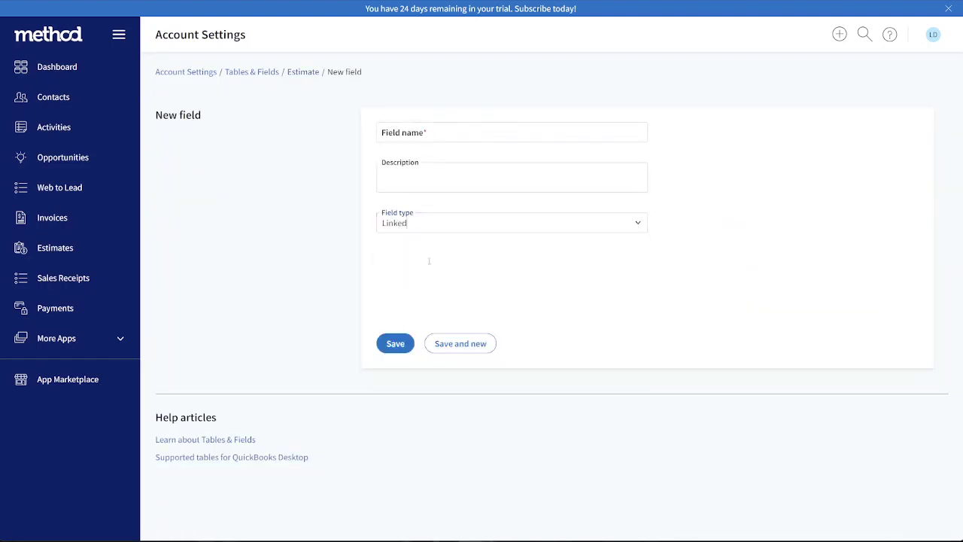
left_click(629, 264)
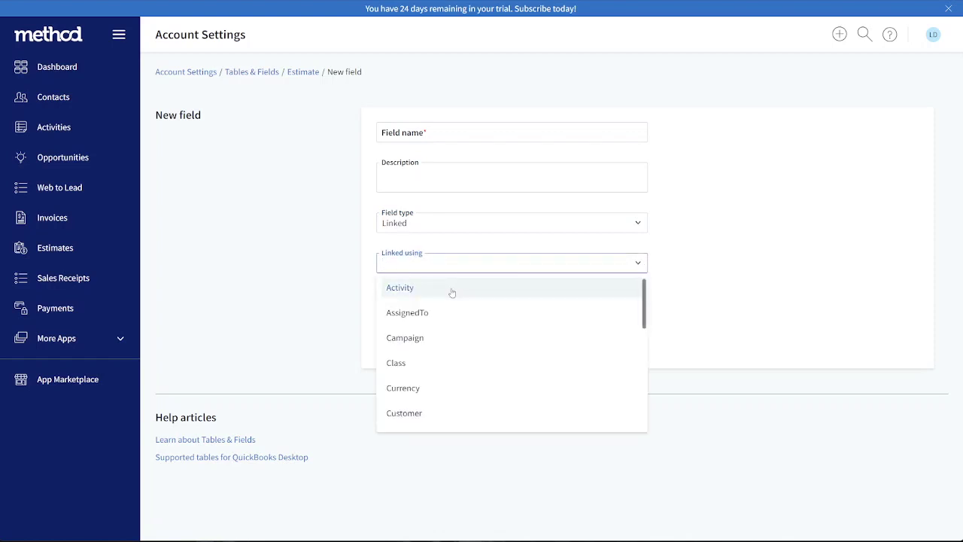
scroll(410, 309, "down", 3)
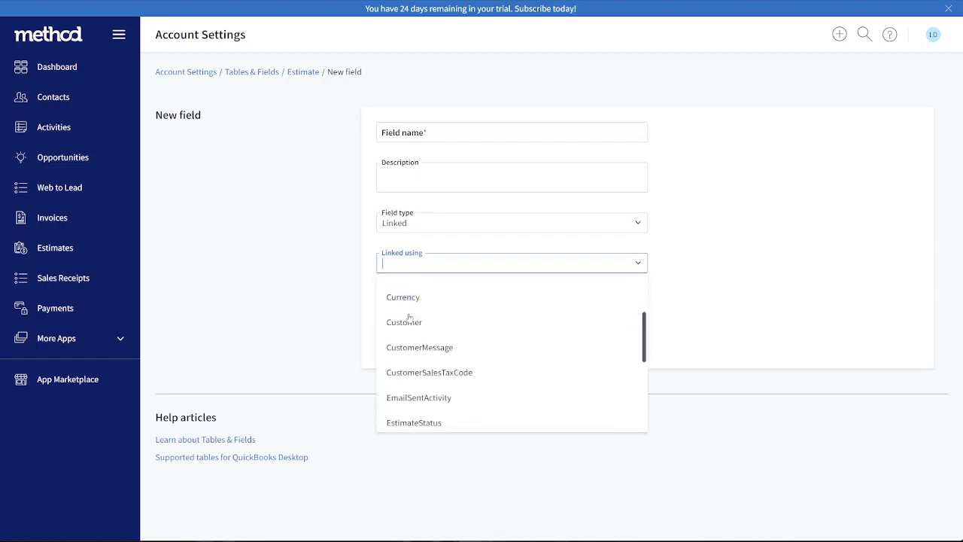
left_click(433, 322)
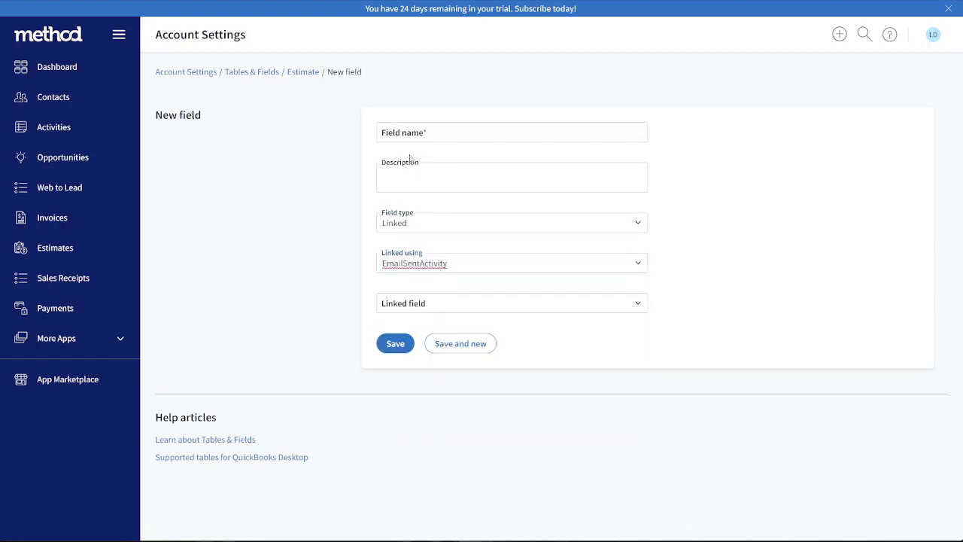
Choose ActivityStatusViewedIcon as the linked field, name the new field EmailSentActivityStatusViewedIcon and save it
left_click(445, 307)
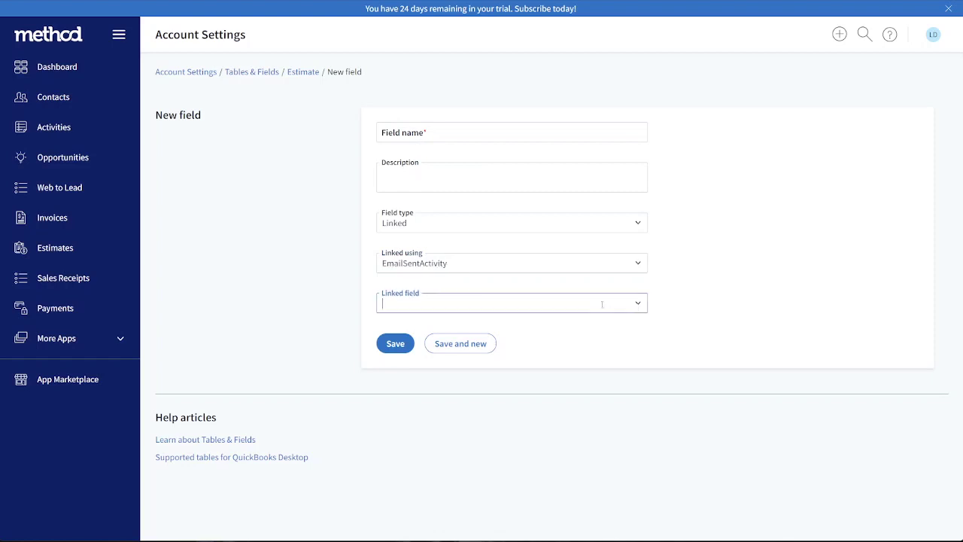
type("view")
key("Tab")
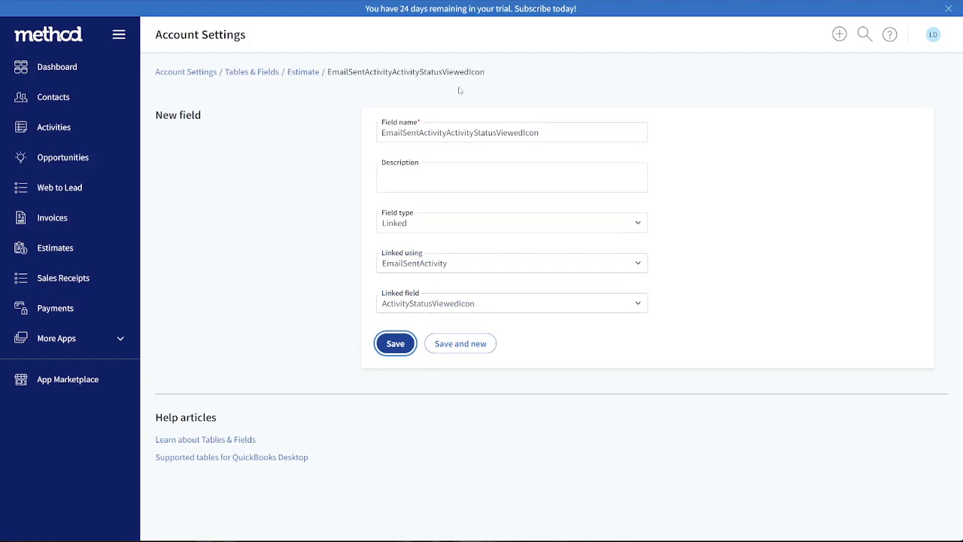
left_click_drag(473, 132, 447, 134)
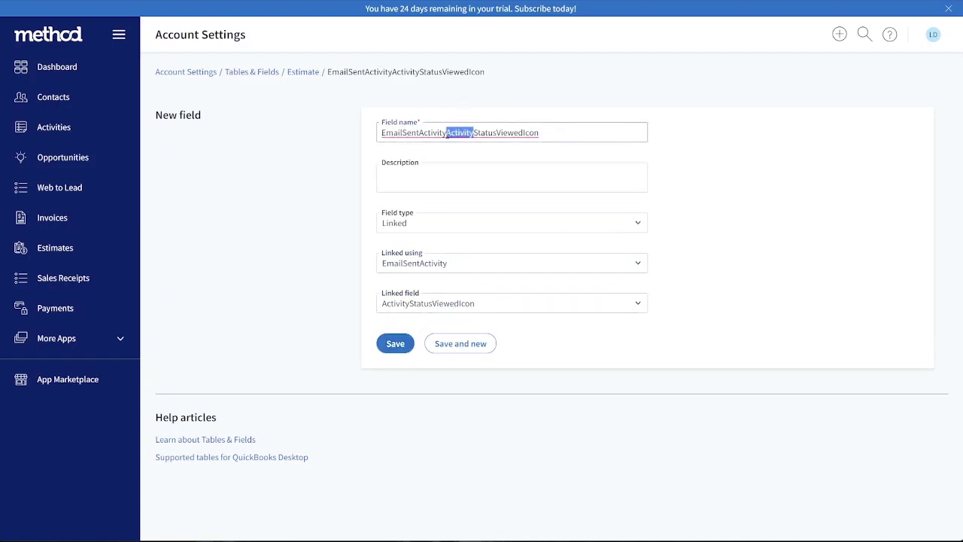
key("BackSpace")
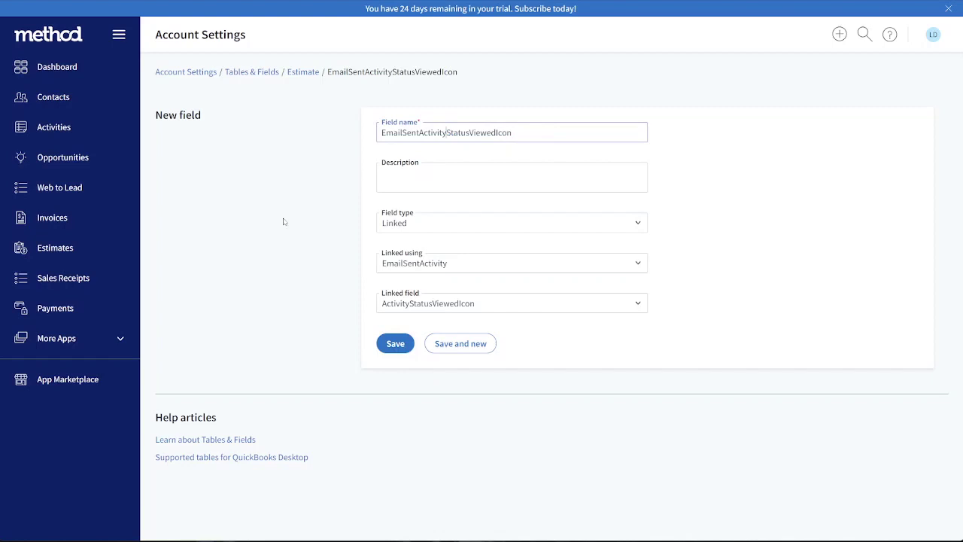
left_click(396, 349)
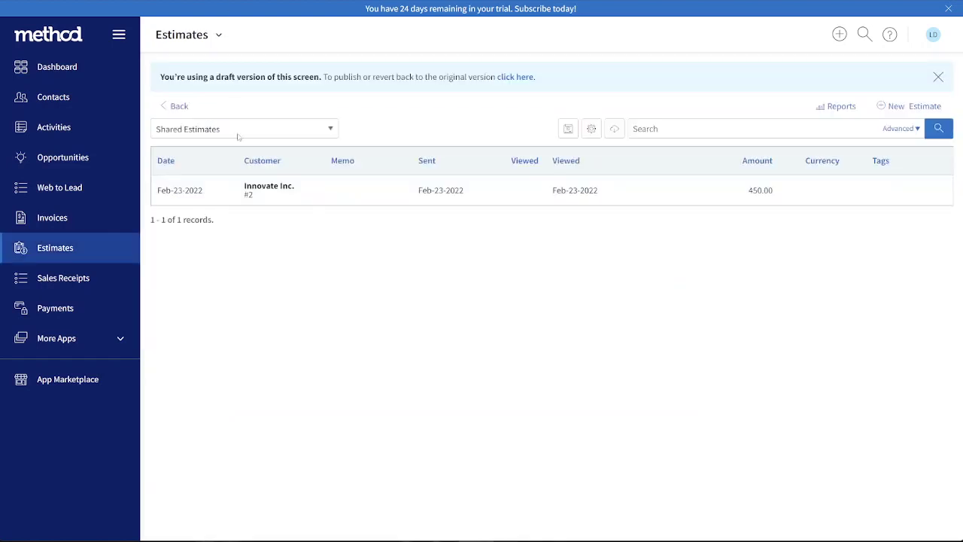
Customize the Estimates list screen and remove the ActivityStatusViewedIcon column from the Estimates grid
left_click(218, 36)
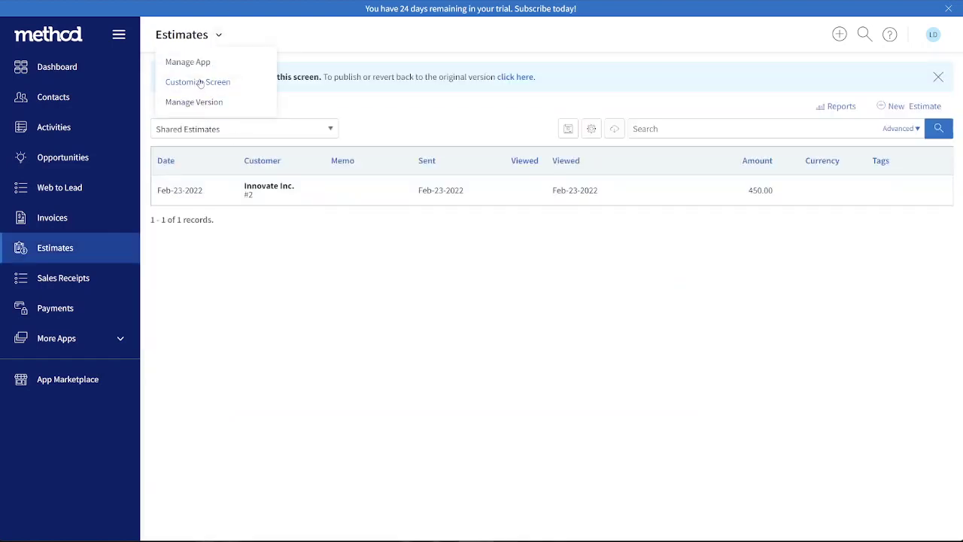
left_click(200, 83)
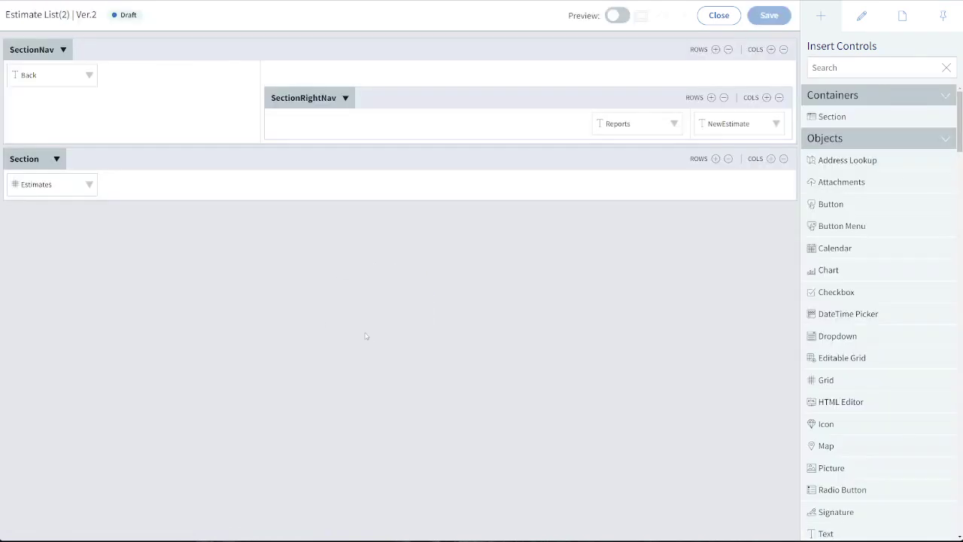
left_click(48, 192)
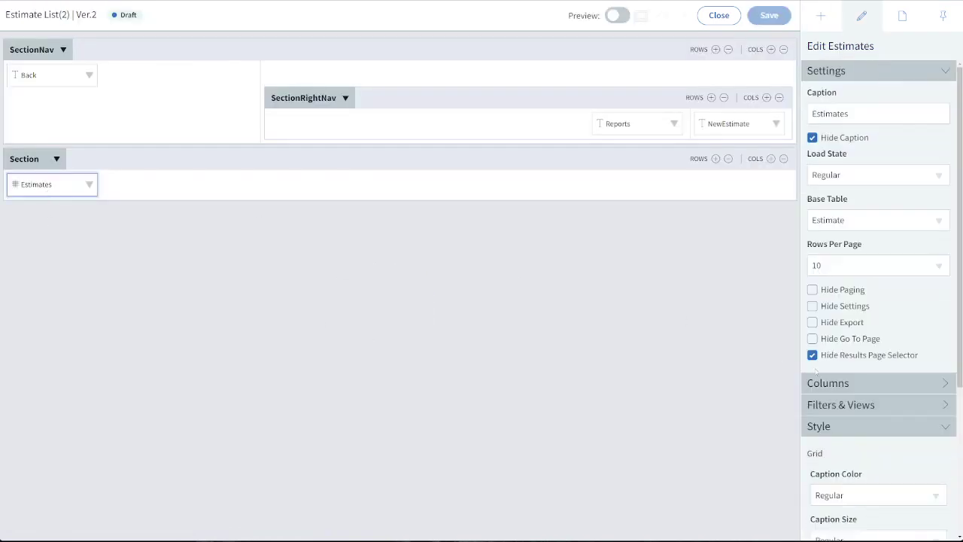
left_click(826, 384)
left_click(833, 418)
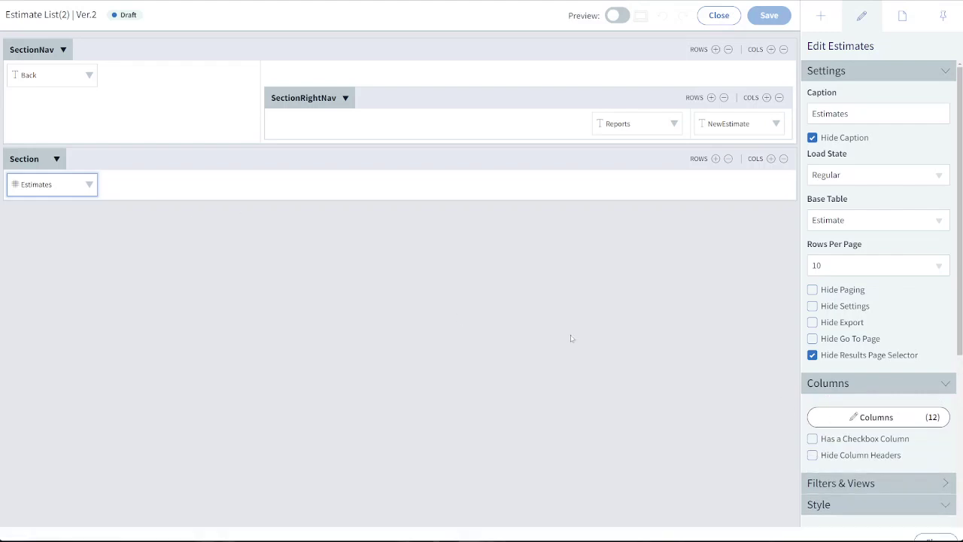
left_click(113, 228)
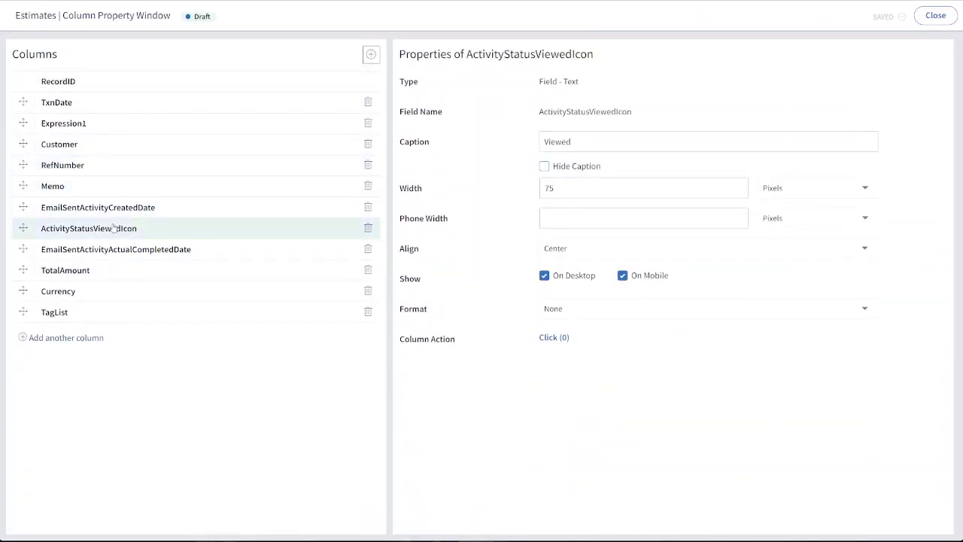
left_click(368, 228)
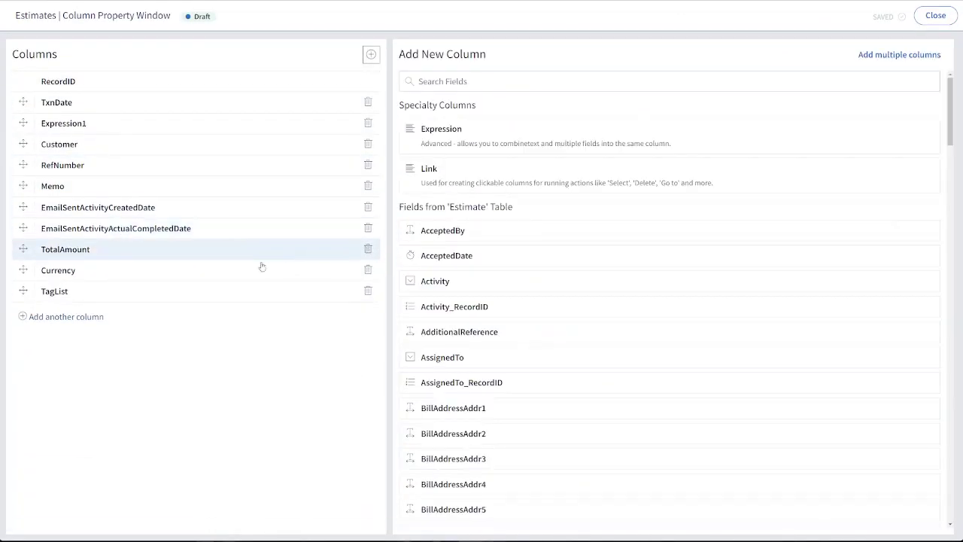
Add the EmailSentActivityStatusViewedIcon field as a grid column and place it directly after EmailSentActivityCreatedDate
left_click(457, 86)
type("acti")
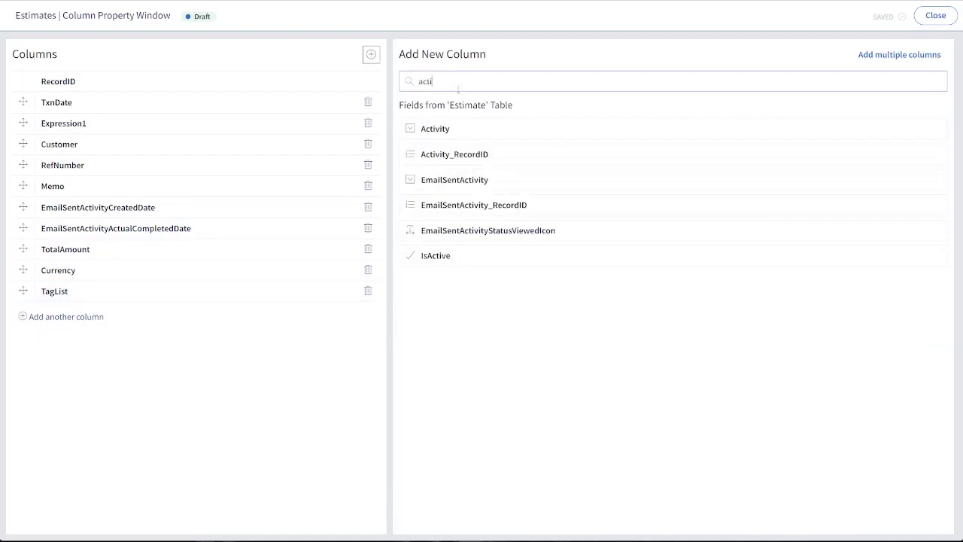
left_click(519, 234)
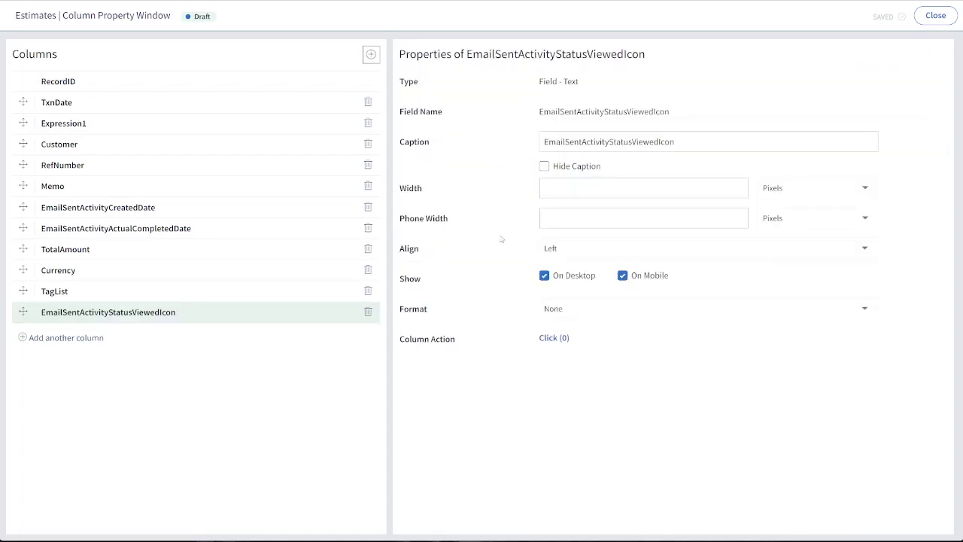
left_click_drag(22, 317, 60, 222)
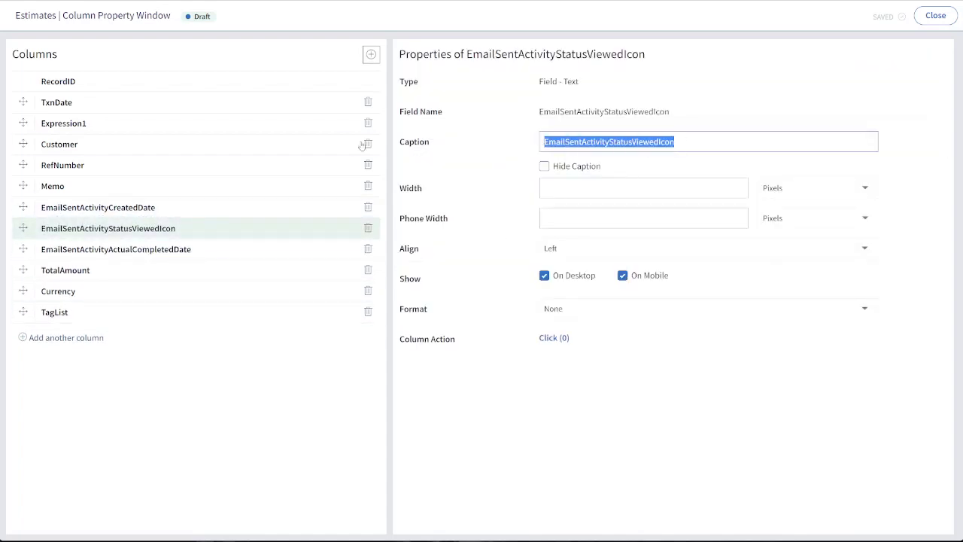
Caption the EmailSentActivityStatusViewedIcon column Viewed, center-align it with a width of 75 pixels, and return to the live Estimates list
type("View")
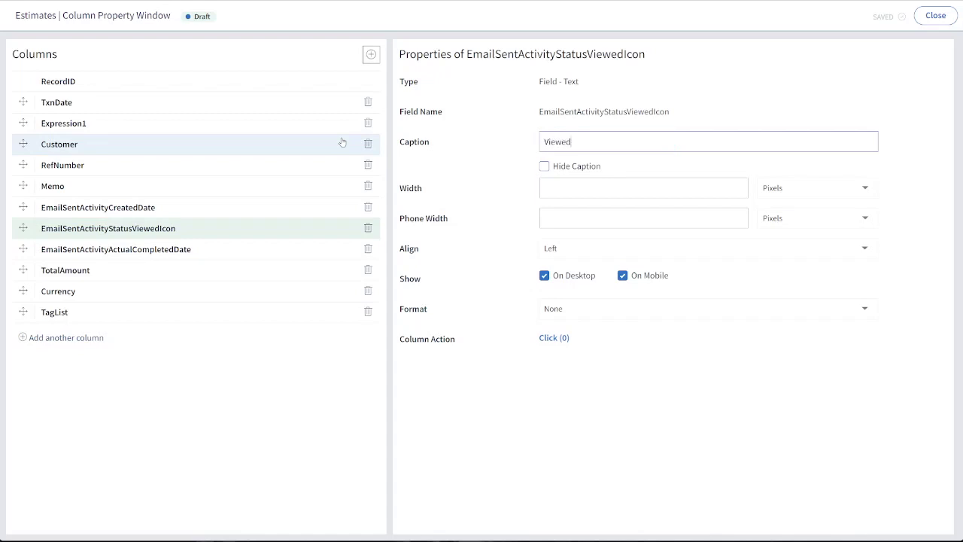
type("ed")
left_click(578, 247)
left_click(564, 287)
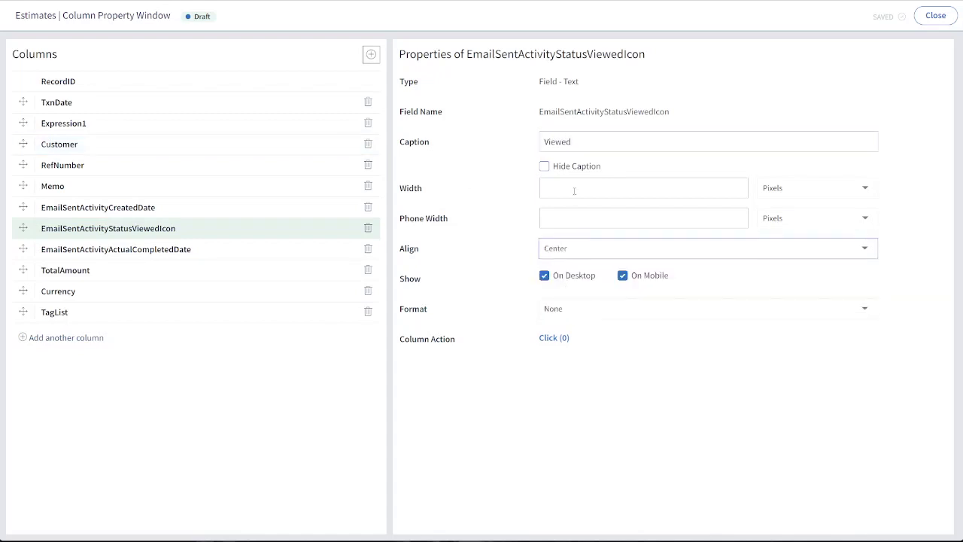
left_click(574, 191)
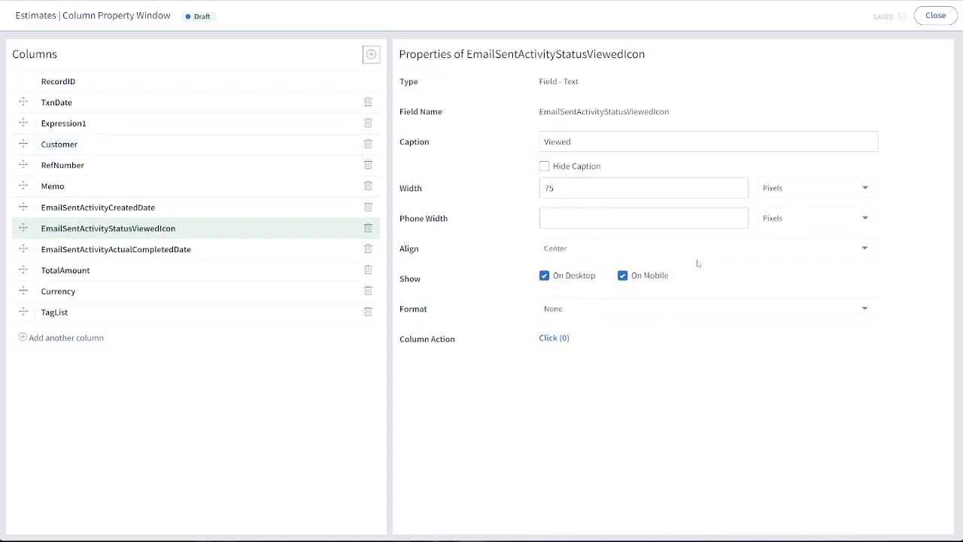
left_click(932, 15)
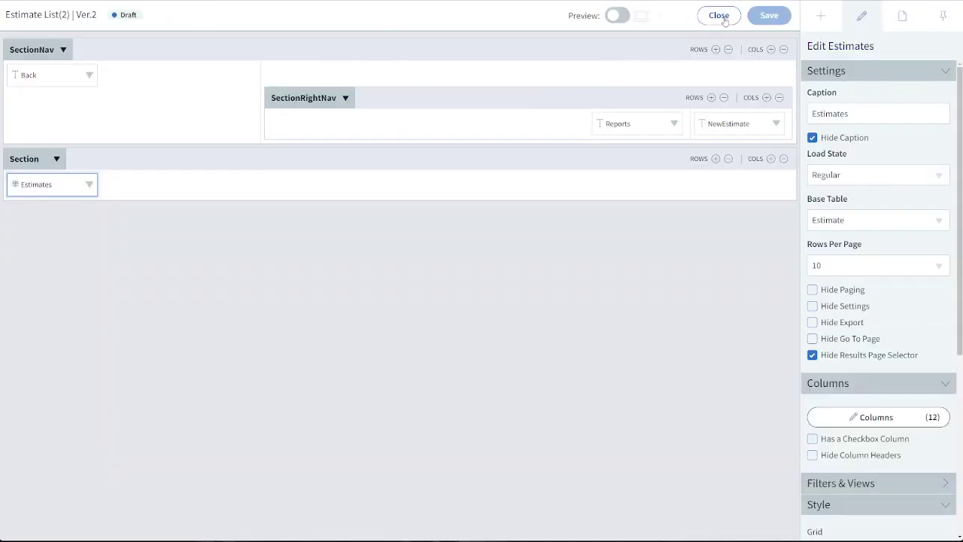
left_click(723, 17)
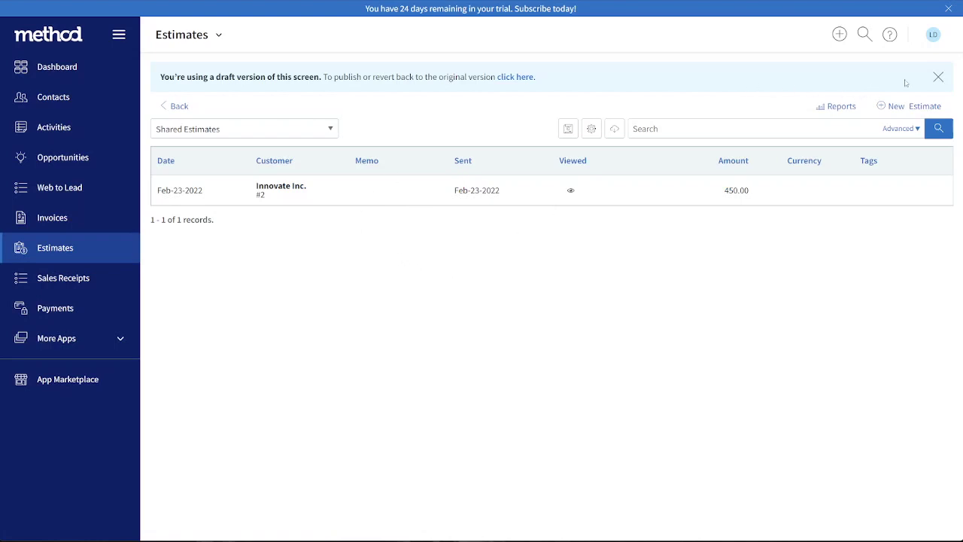
Open the Innovate Inc. estimate, email it to the customer again, and go back to the Estimates list
left_click(278, 191)
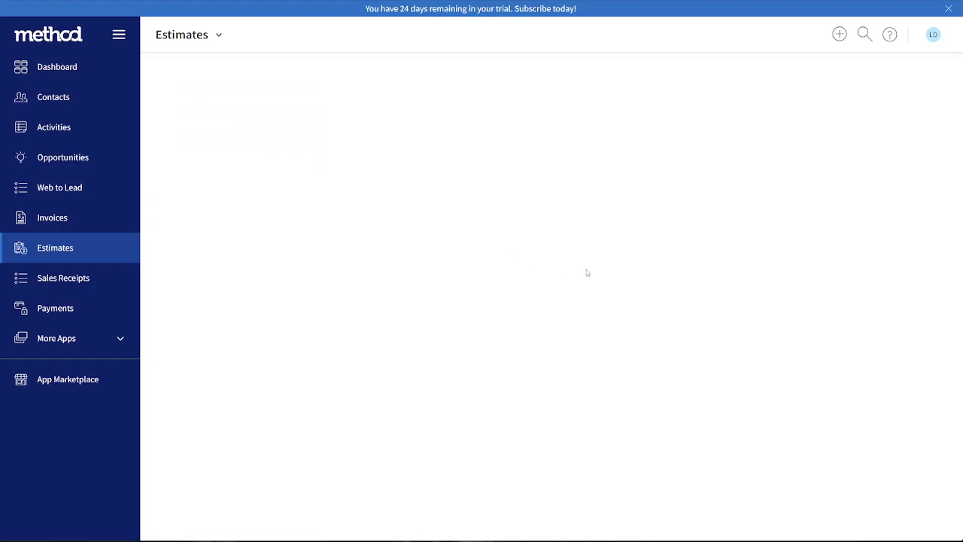
scroll(625, 297, "down", 4)
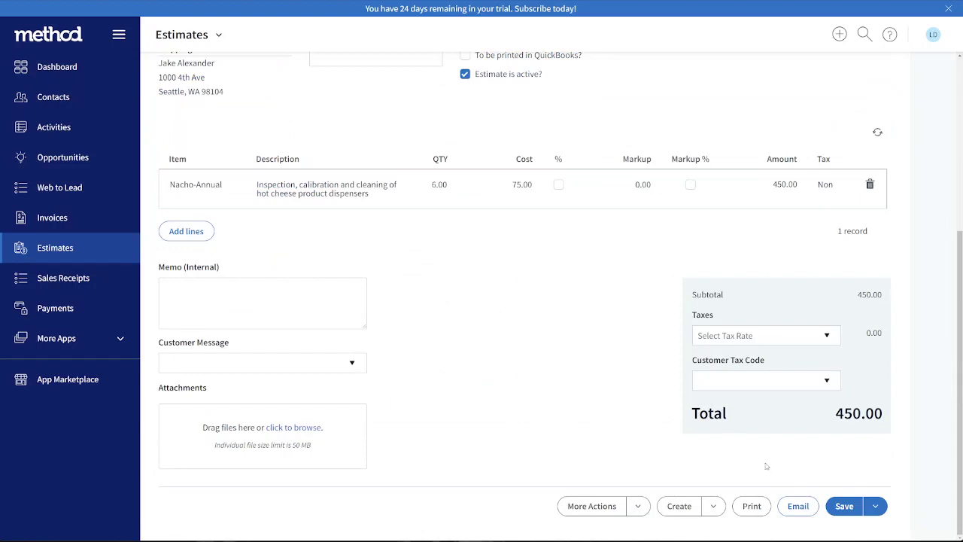
left_click(790, 503)
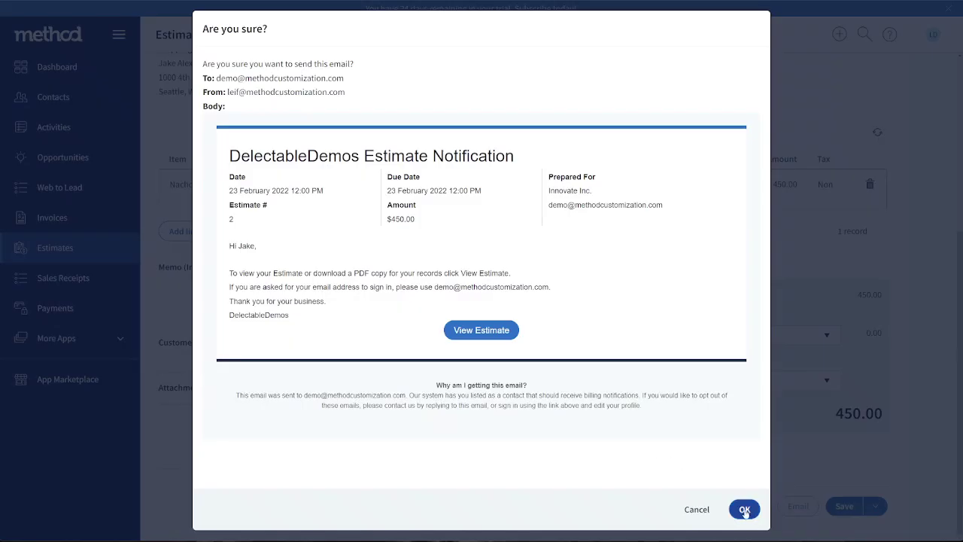
left_click(742, 510)
left_click(584, 305)
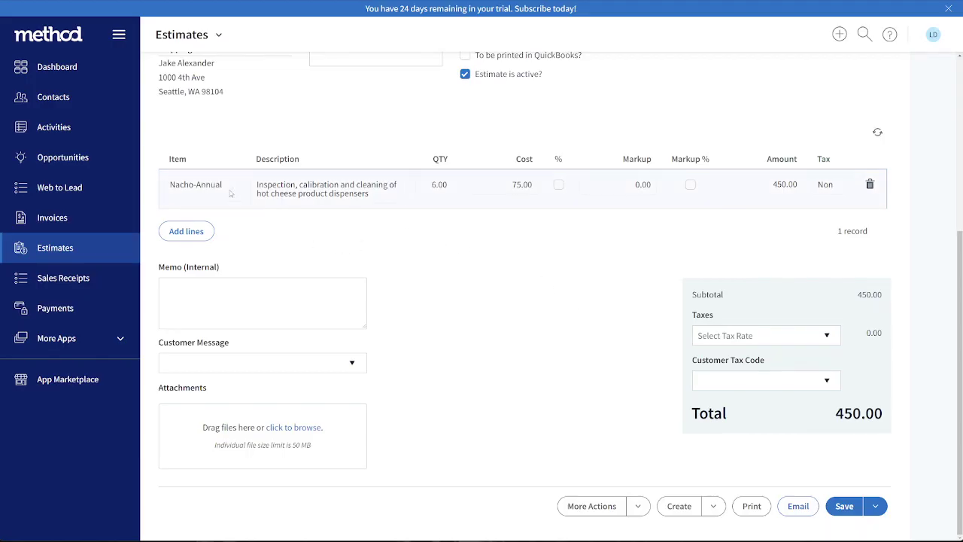
left_click(83, 252)
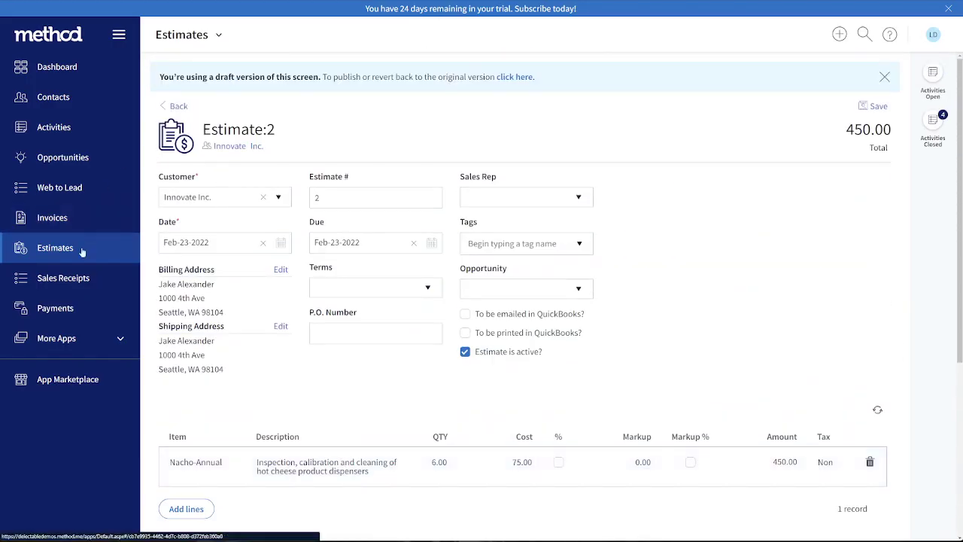